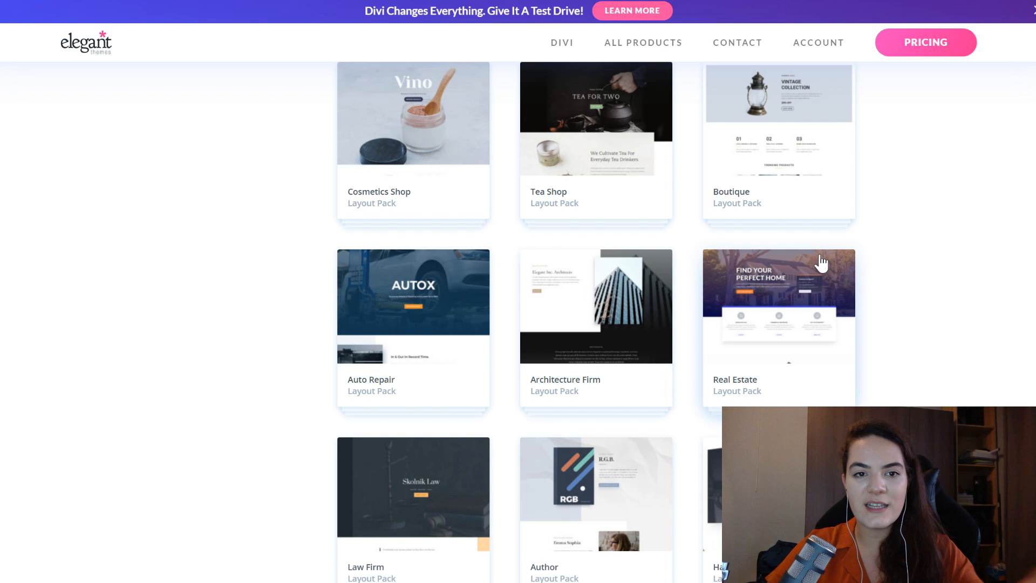
# - Find the Ebook layout pack among the Divi layouts, open its live demo and look through the landing page
pyautogui.scroll(-15, 821, 263)
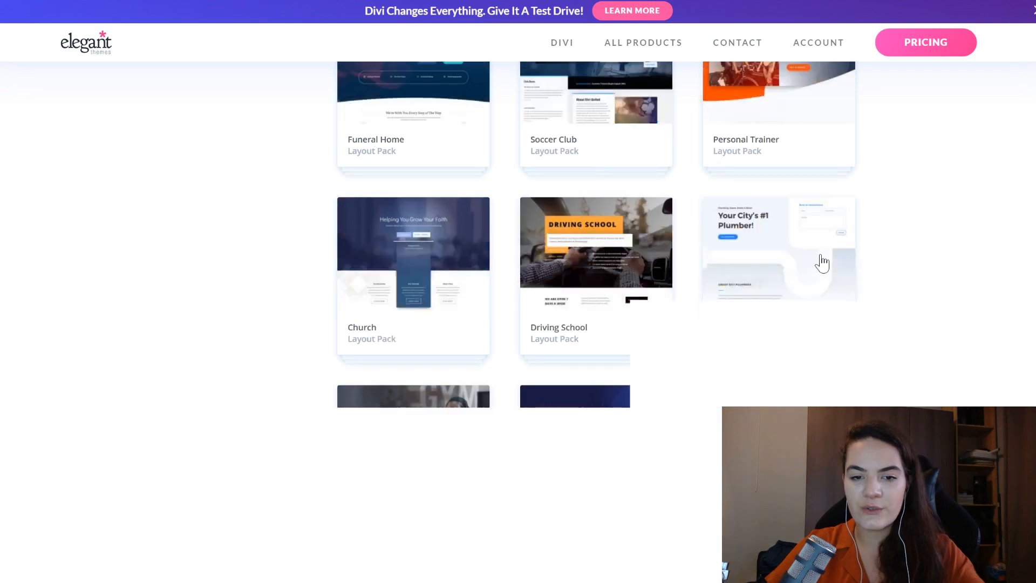
pyautogui.scroll(-5, 821, 264)
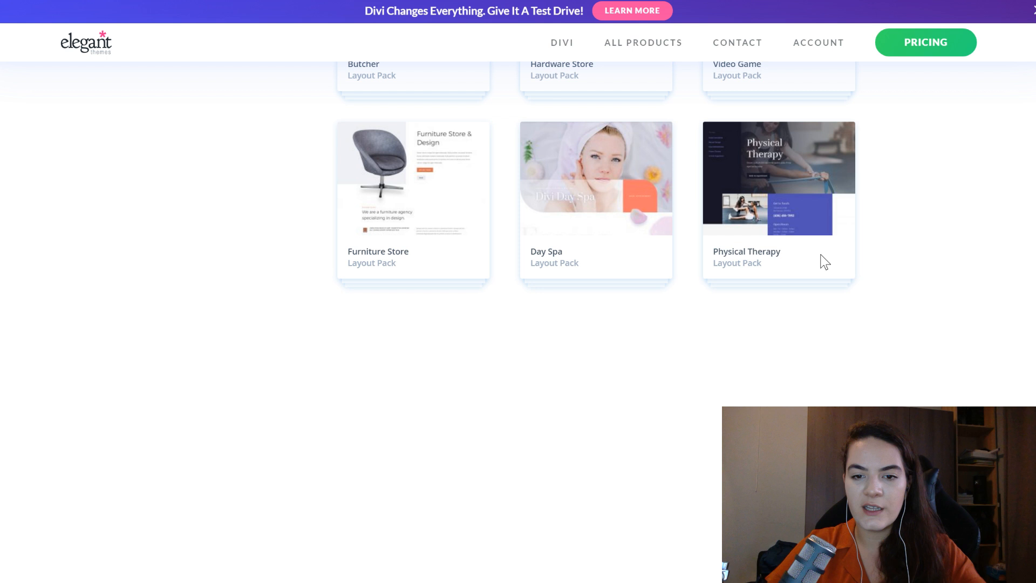
pyautogui.scroll(-5, 574, 312)
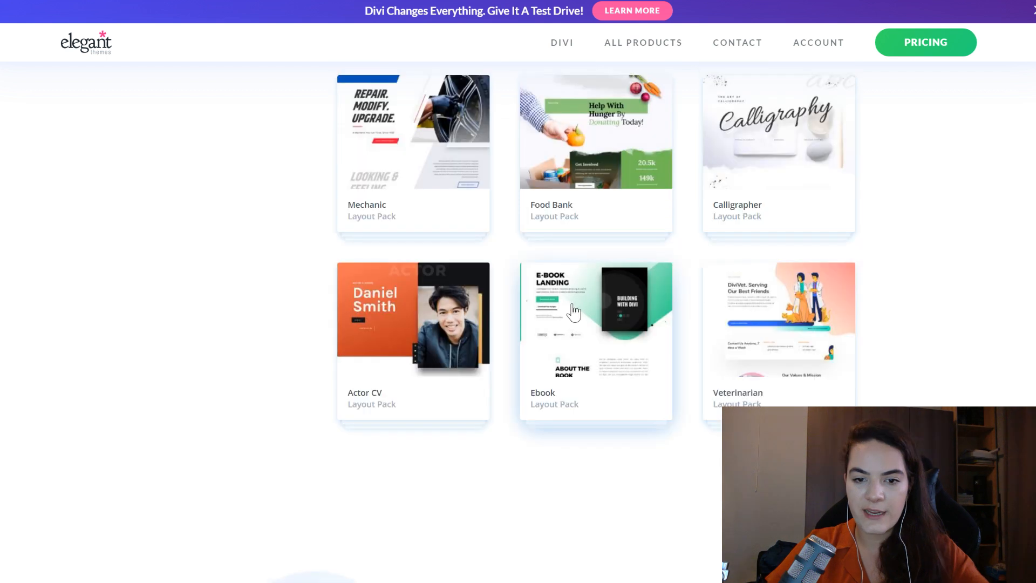
pyautogui.click(574, 311)
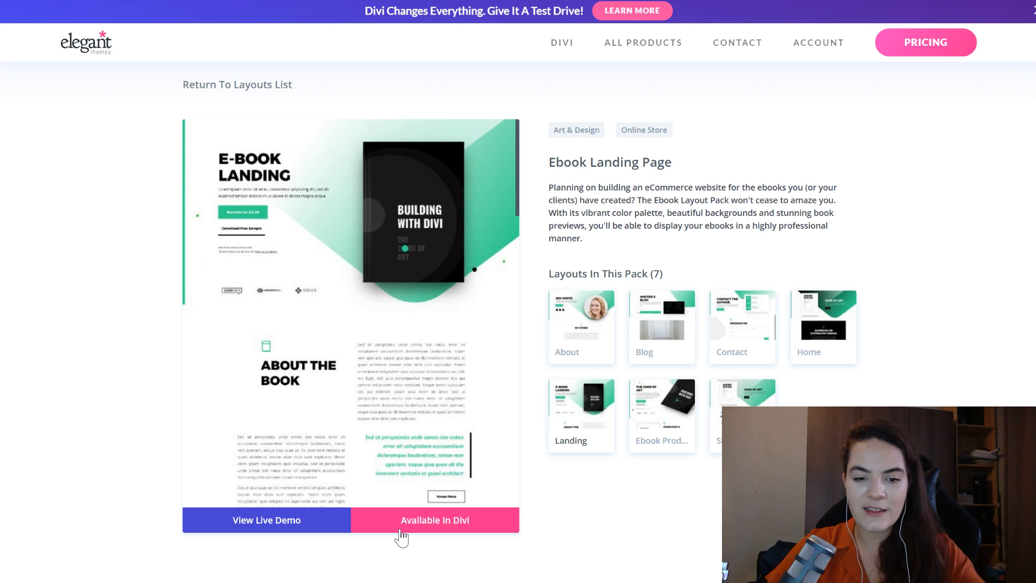
pyautogui.click(291, 531)
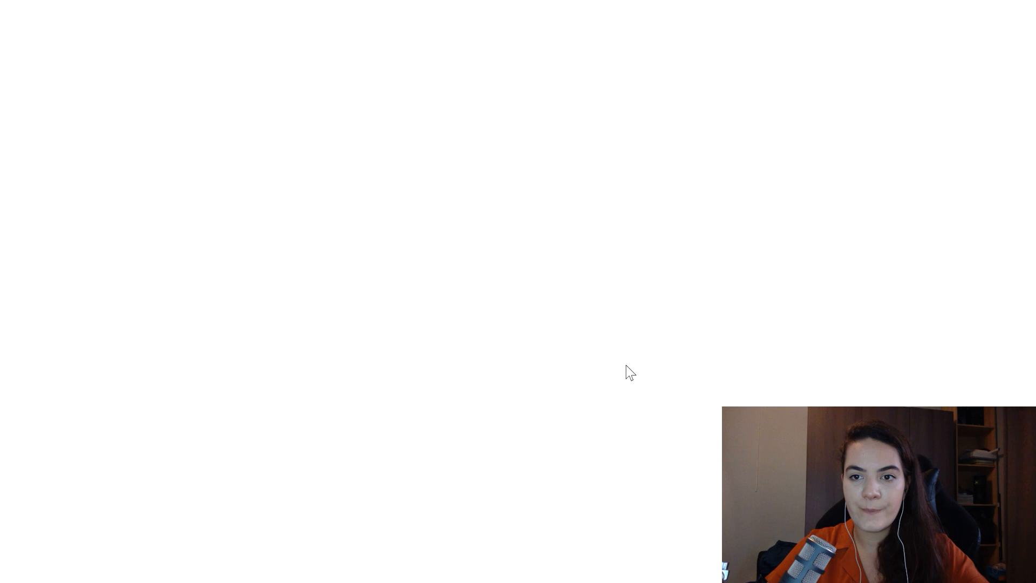
pyautogui.scroll(-4, 429, 205)
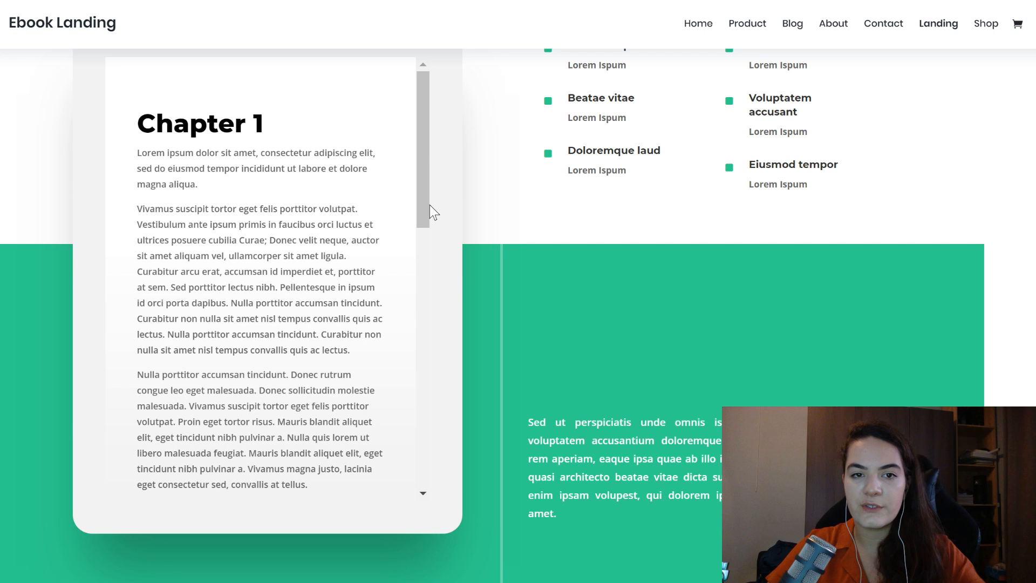
pyautogui.scroll(-8, 563, 237)
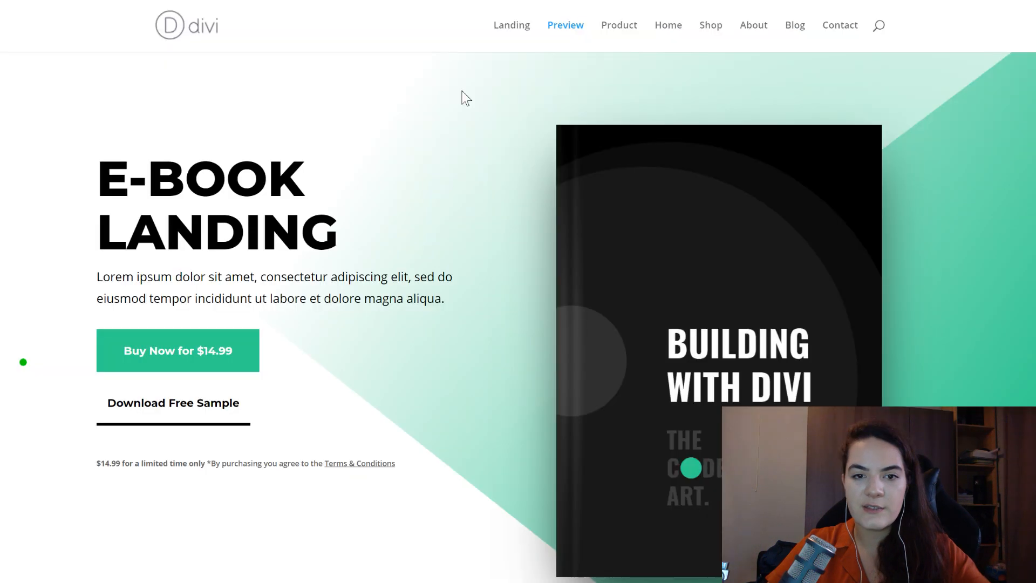
# - Examine the design of the two book review blocks on the finished Preview page, including author photos, star ratings and book columns
pyautogui.scroll(-5, 466, 98)
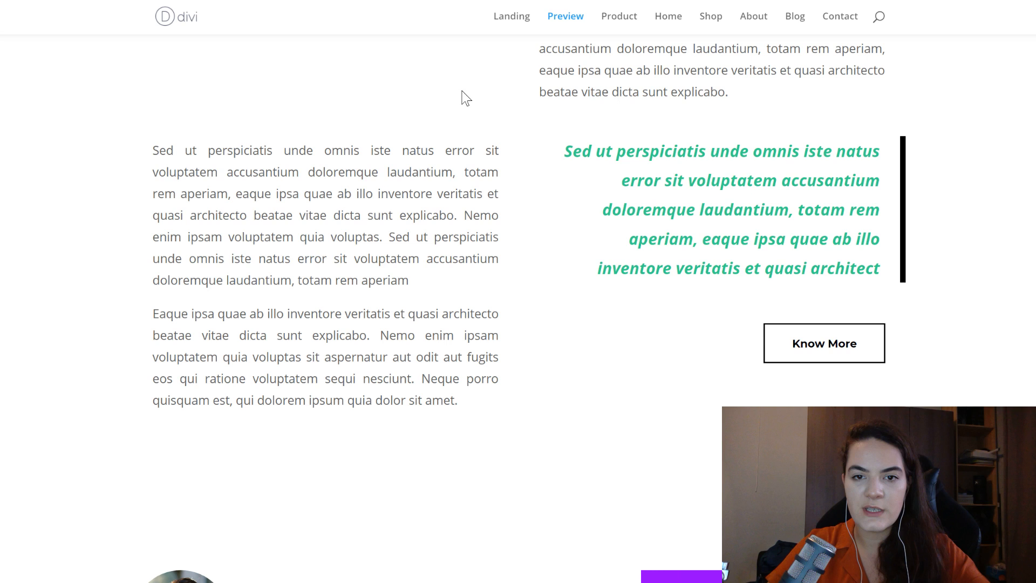
pyautogui.scroll(-4, 571, 250)
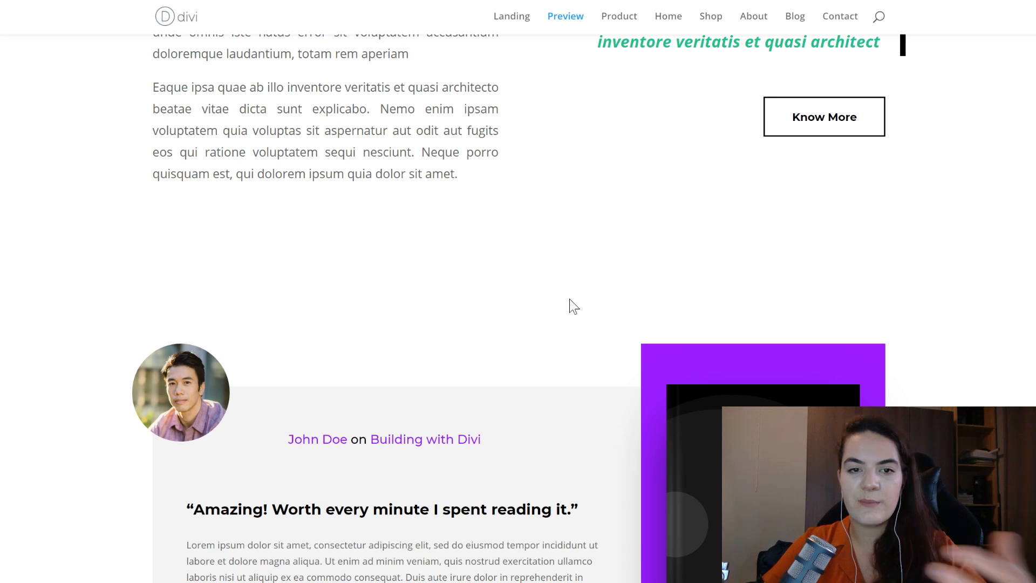
pyautogui.scroll(-4, 569, 298)
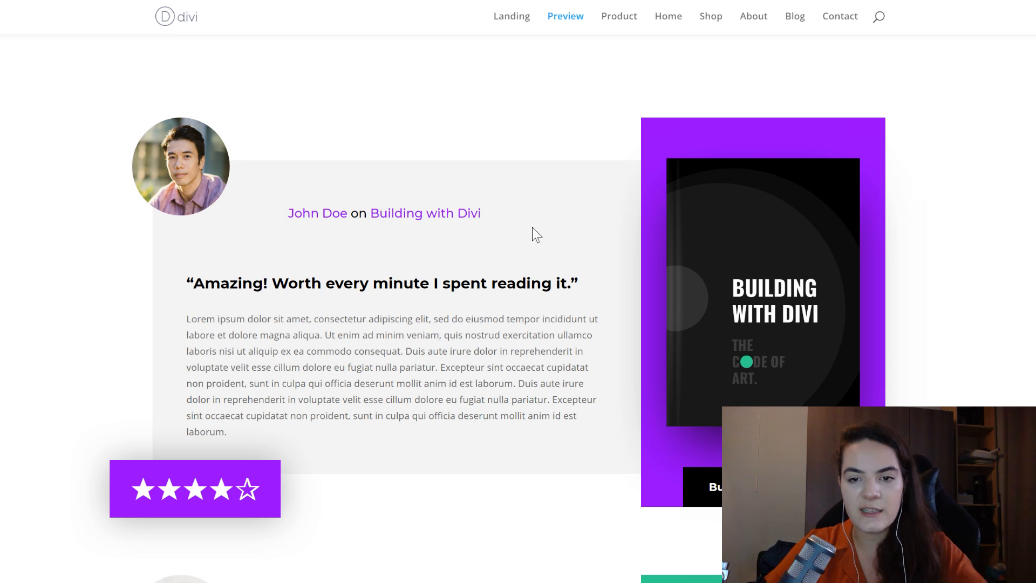
pyautogui.scroll(-6, 532, 228)
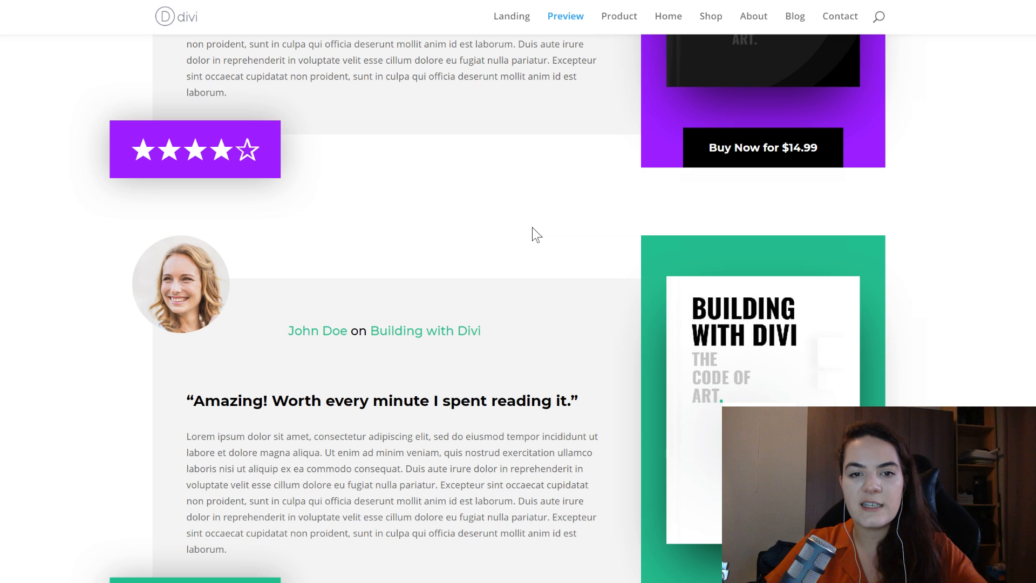
pyautogui.scroll(-4, 532, 227)
pyautogui.scroll(2, 532, 228)
pyautogui.scroll(3, 532, 228)
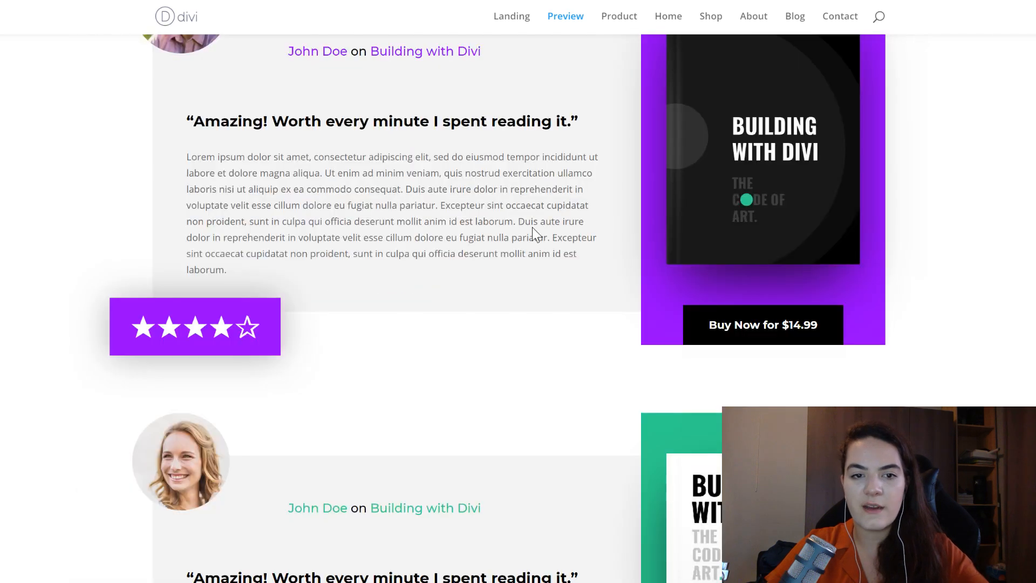
pyautogui.scroll(5, 532, 228)
pyautogui.scroll(-2, 532, 228)
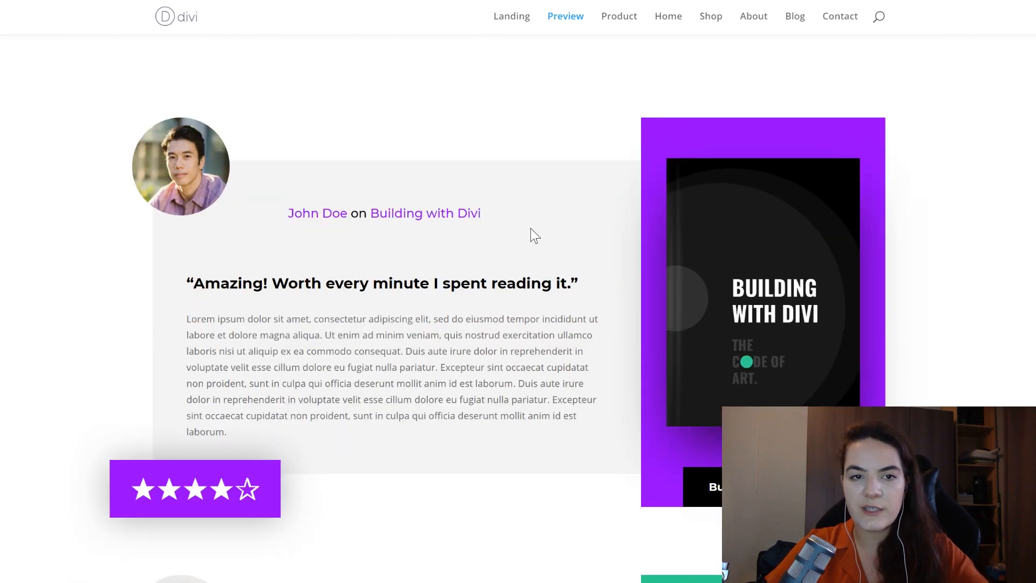
pyautogui.scroll(-7, 532, 233)
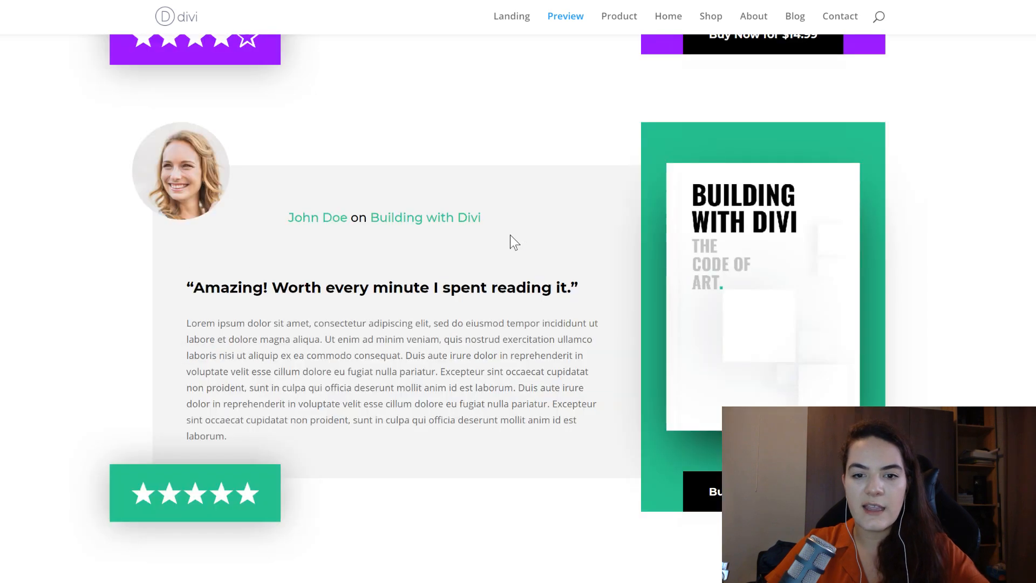
pyautogui.scroll(2, 513, 240)
pyautogui.scroll(7, 531, 260)
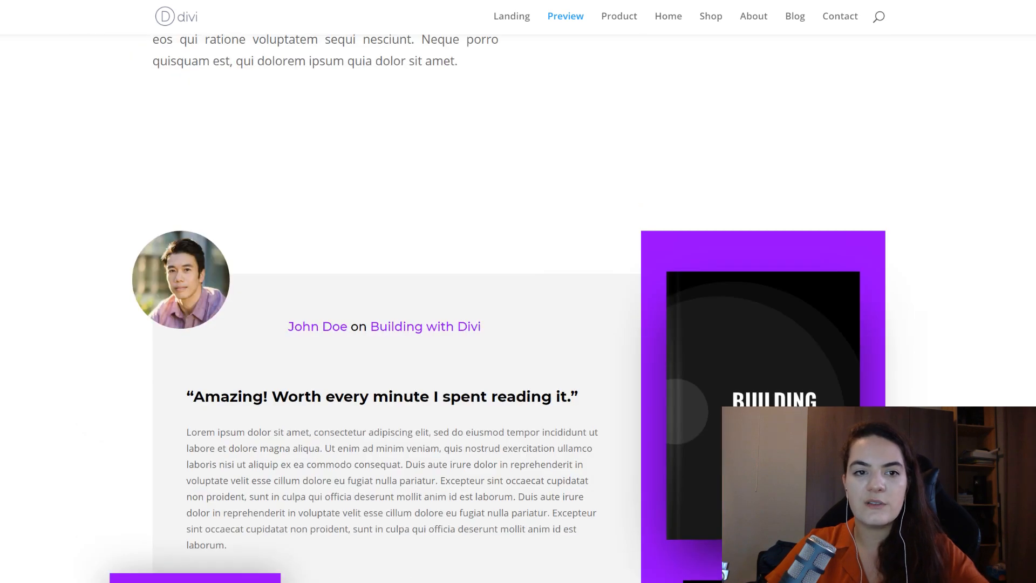
# - Switch to the Landing page and open it for editing in the Visual Builder
pyautogui.hotkey('ctrl', 'Tab')
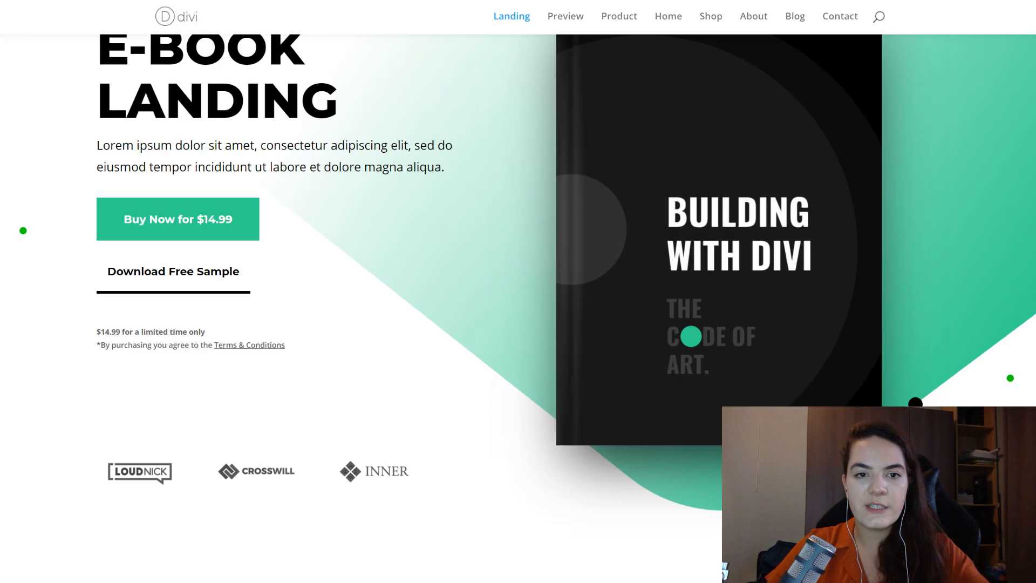
pyautogui.scroll(1, 465, 201)
pyautogui.scroll(2, 465, 209)
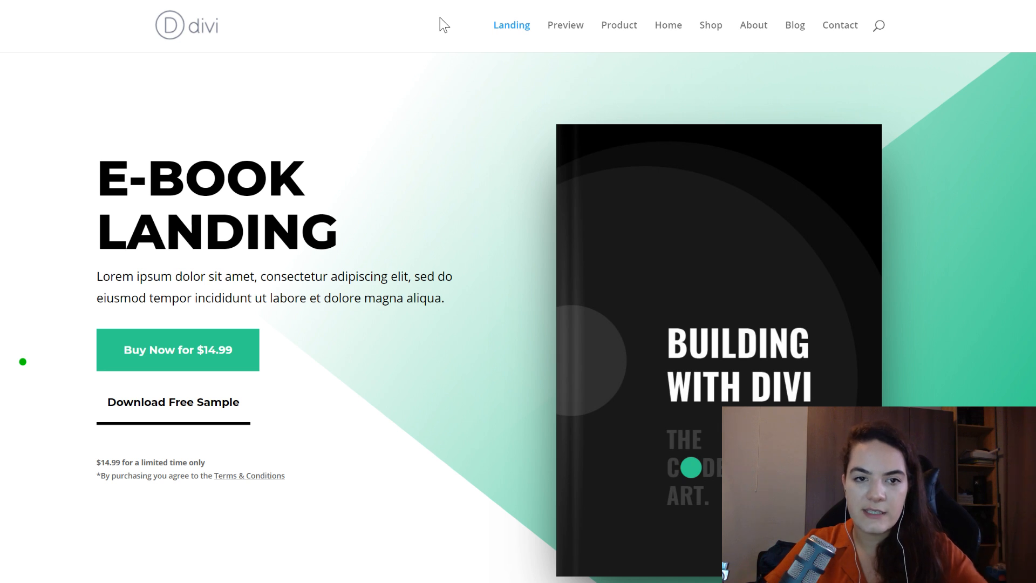
pyautogui.press('F5')
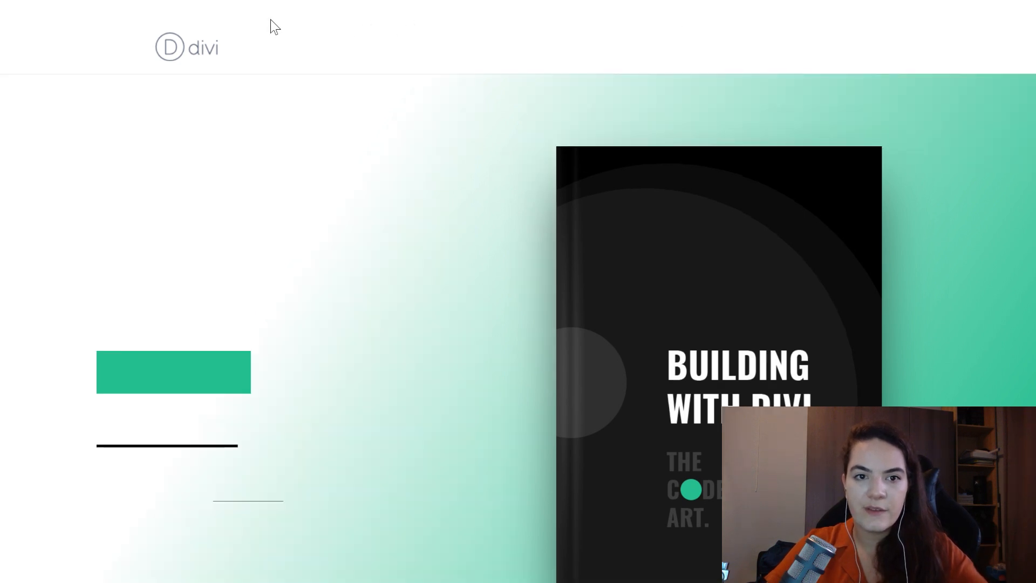
pyautogui.scroll(-6, 488, 131)
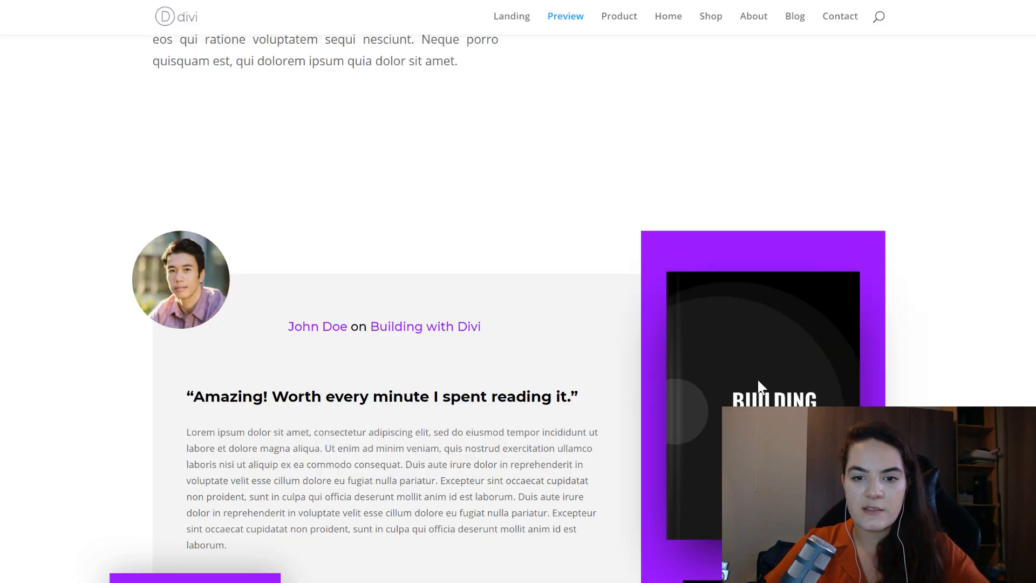
# - Check where the review section sits on the Preview page relative to the What's Inside section
pyautogui.scroll(-6, 757, 377)
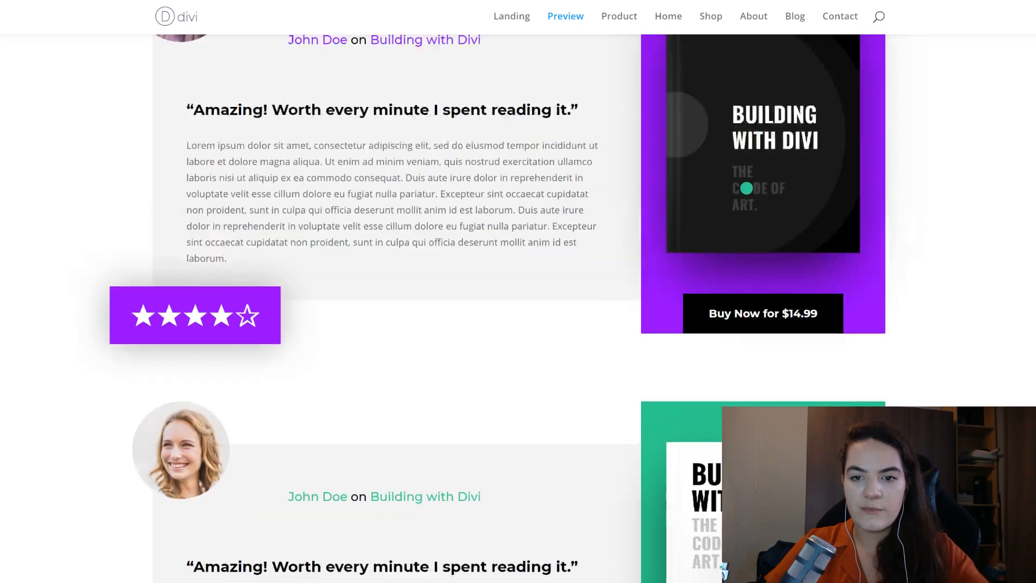
pyautogui.scroll(8, 61, 194)
pyautogui.scroll(-15, 869, 390)
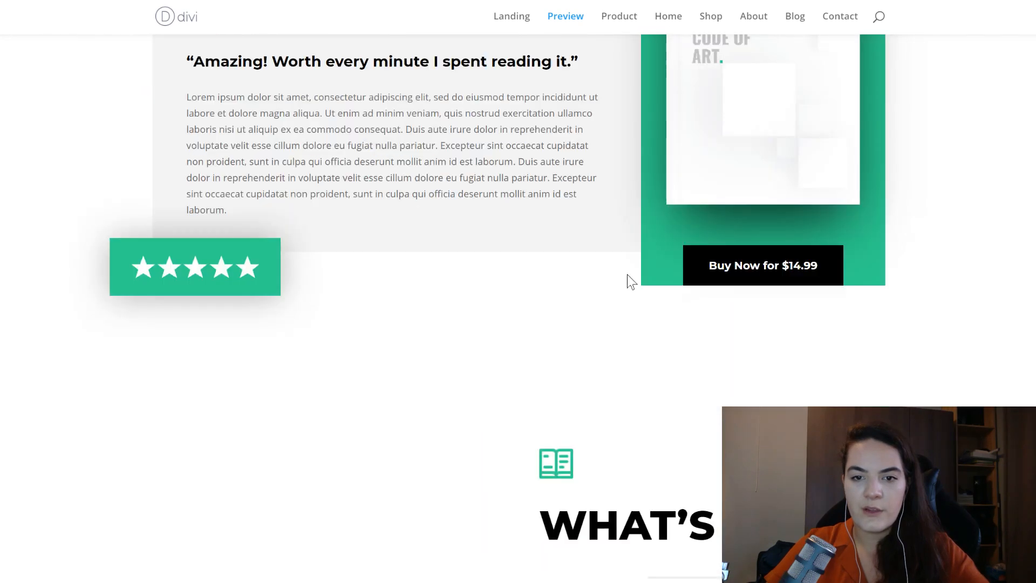
pyautogui.scroll(4, 617, 268)
pyautogui.scroll(6, 684, 327)
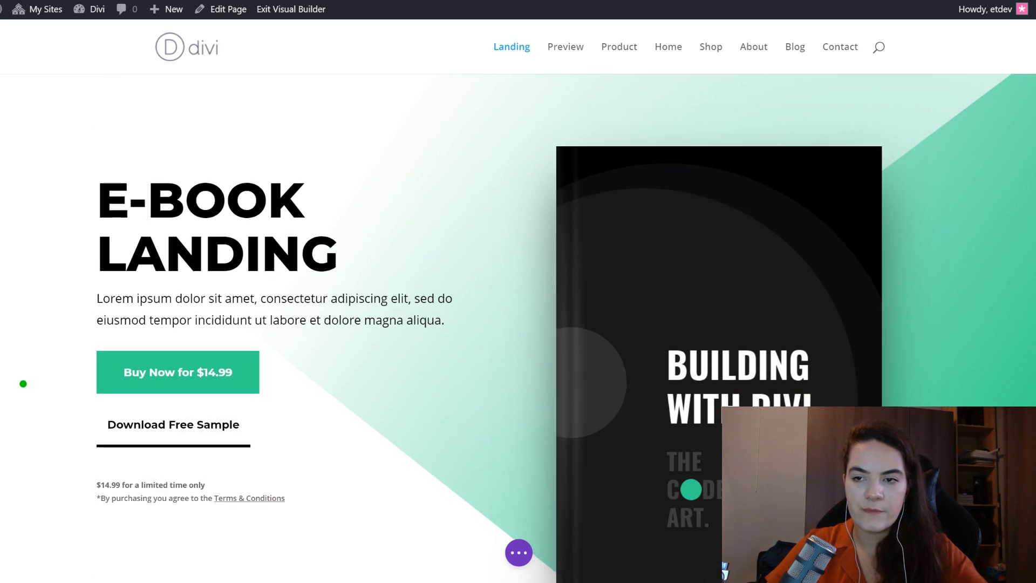
# - Insert a new regular section on the Landing page directly above the What's Inside section
pyautogui.scroll(-15, 518, 323)
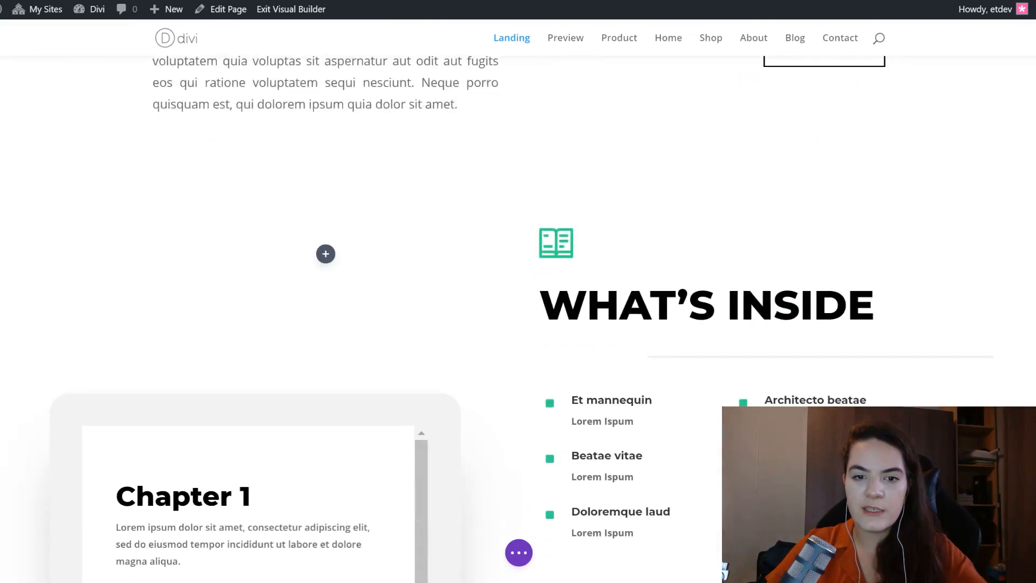
pyautogui.scroll(2, 529, 266)
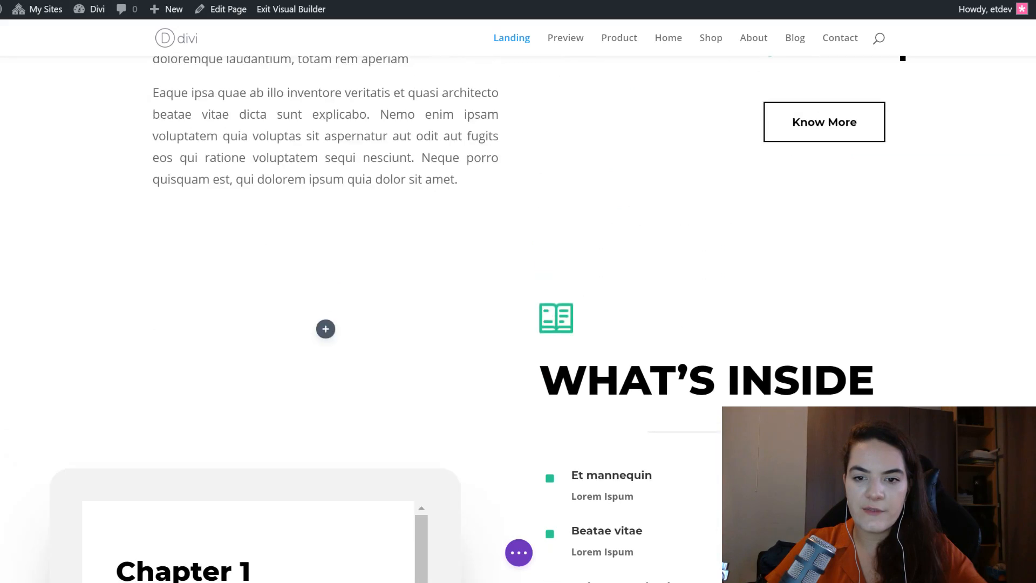
pyautogui.click(515, 248)
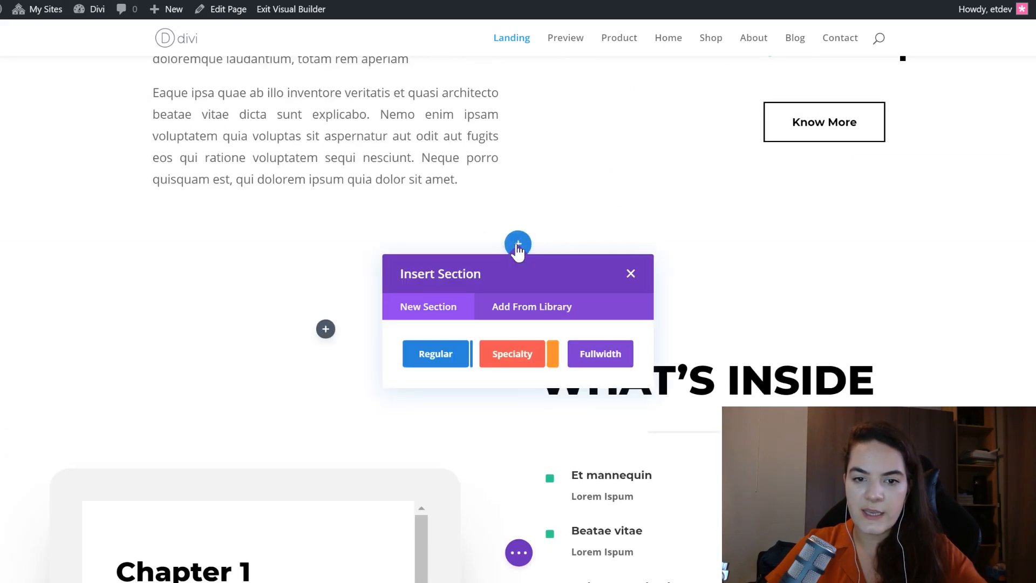
pyautogui.click(436, 354)
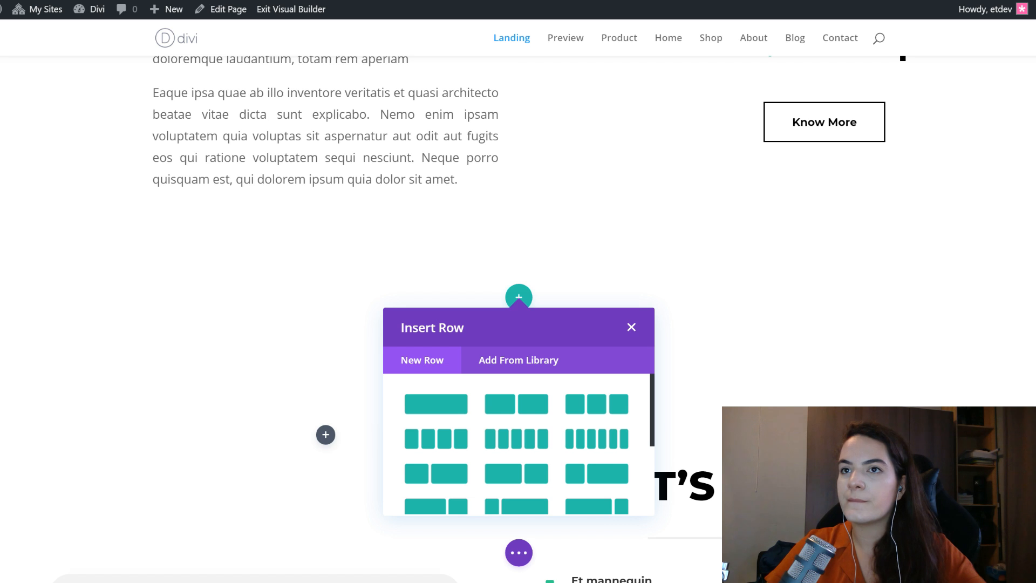
pyautogui.click(630, 327)
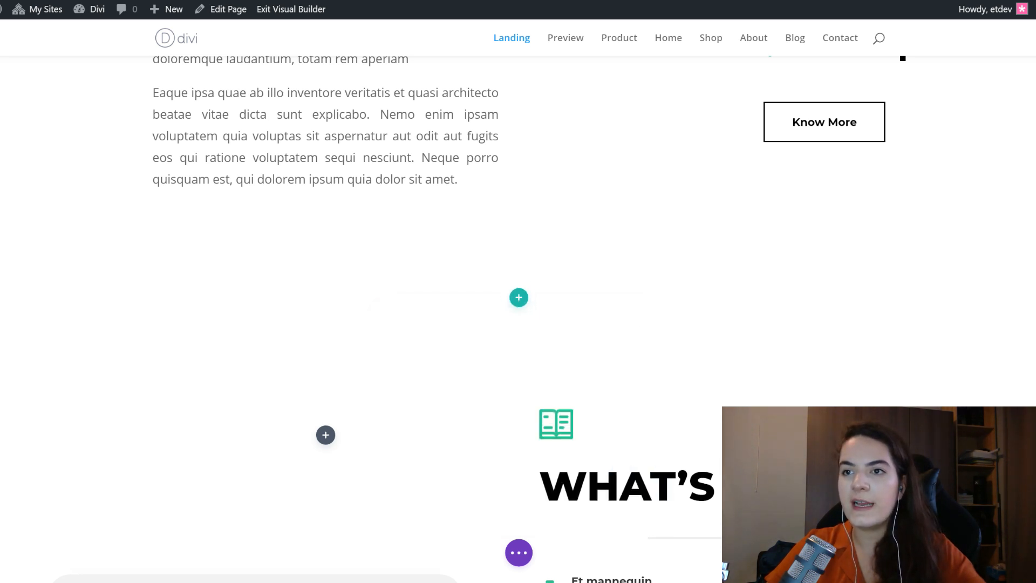
# - Add a two-column row to the new section with a two-thirds column followed by a one-third column
pyautogui.click(519, 298)
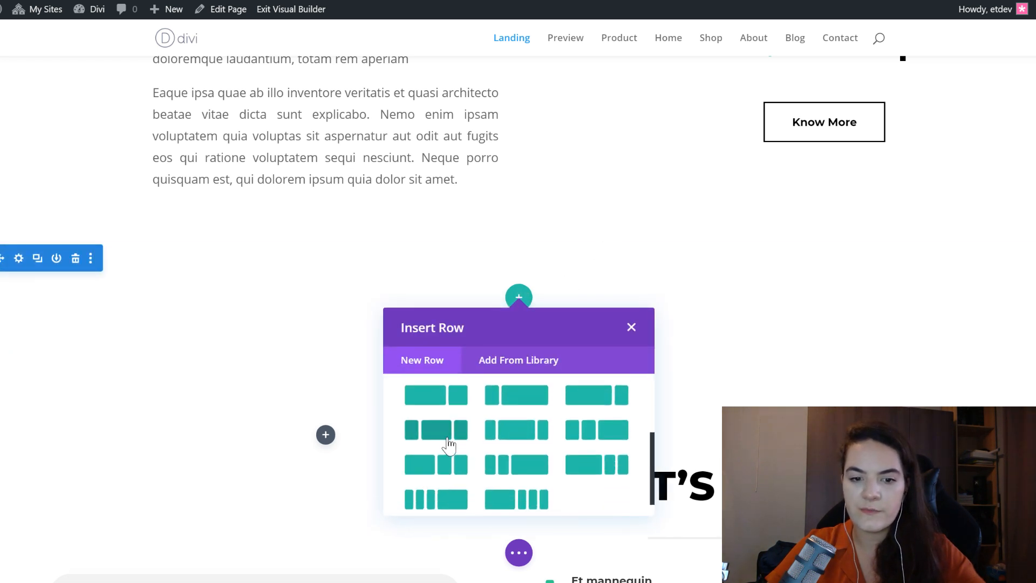
pyautogui.click(450, 399)
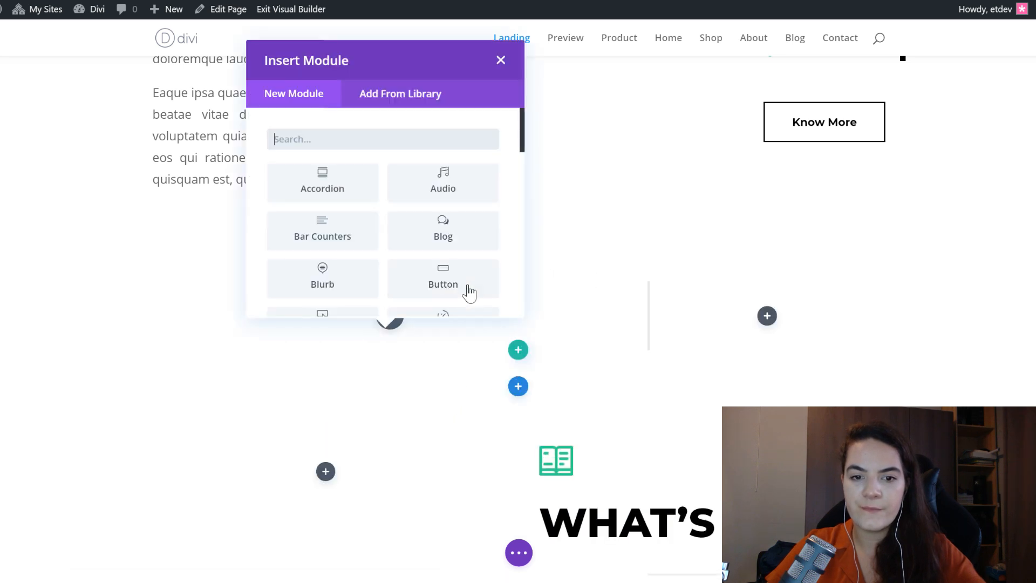
pyautogui.click(497, 60)
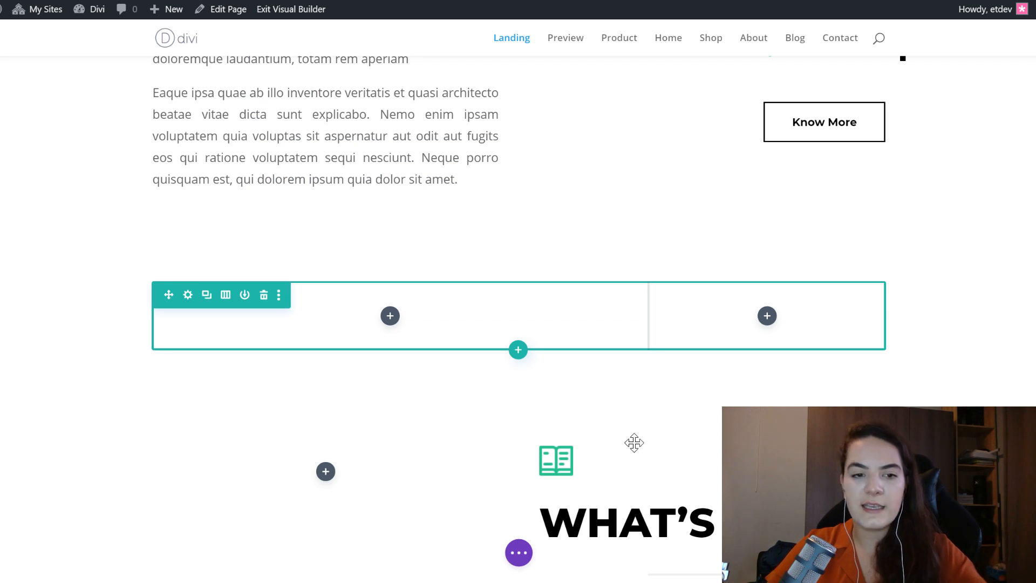
# - Add a background gradient to column 1 in the new row's settings
pyautogui.click(187, 295)
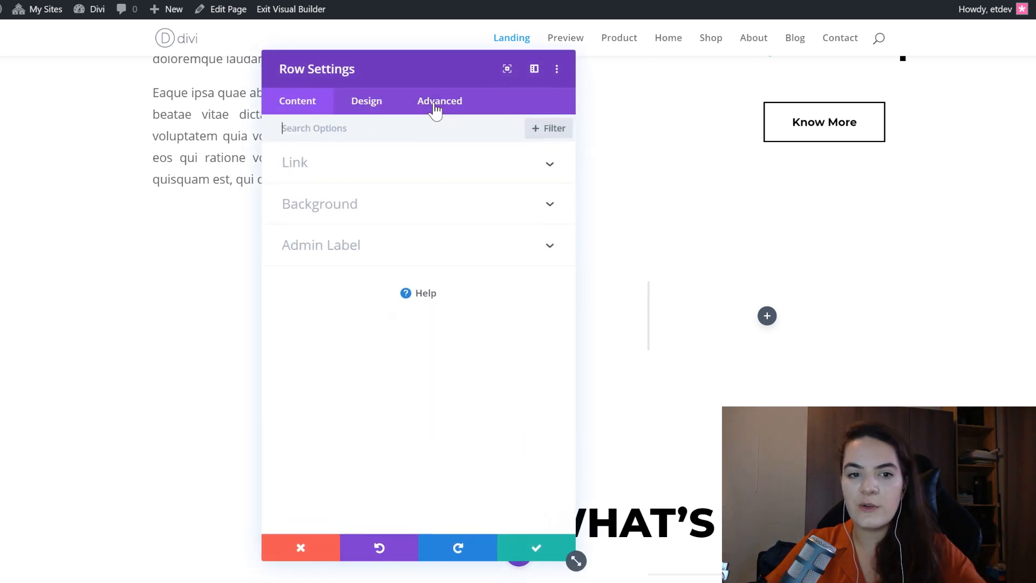
pyautogui.click(401, 210)
pyautogui.scroll(-1, 413, 208)
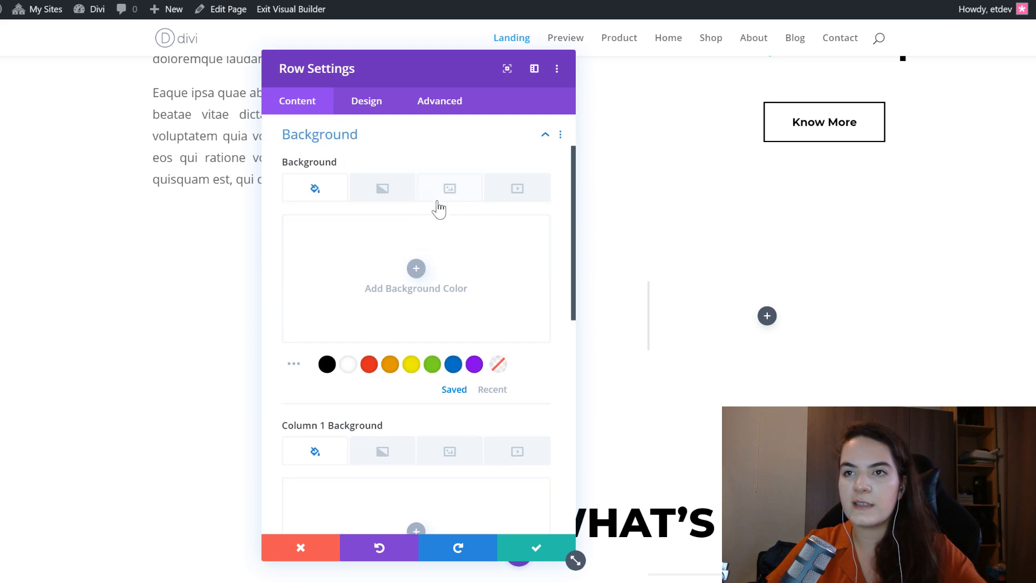
pyautogui.scroll(-2, 479, 238)
pyautogui.click(388, 348)
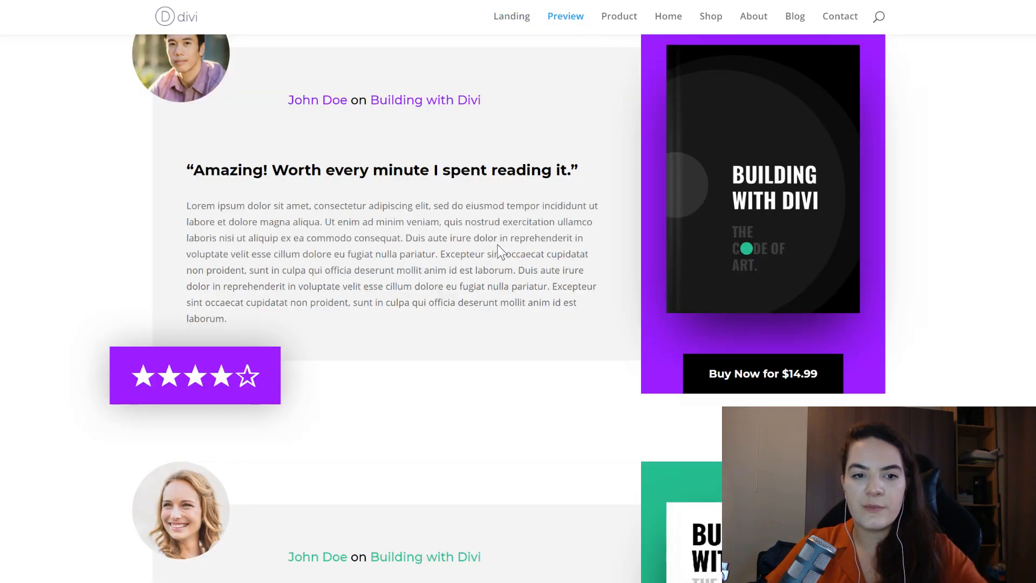
pyautogui.scroll(2, 525, 313)
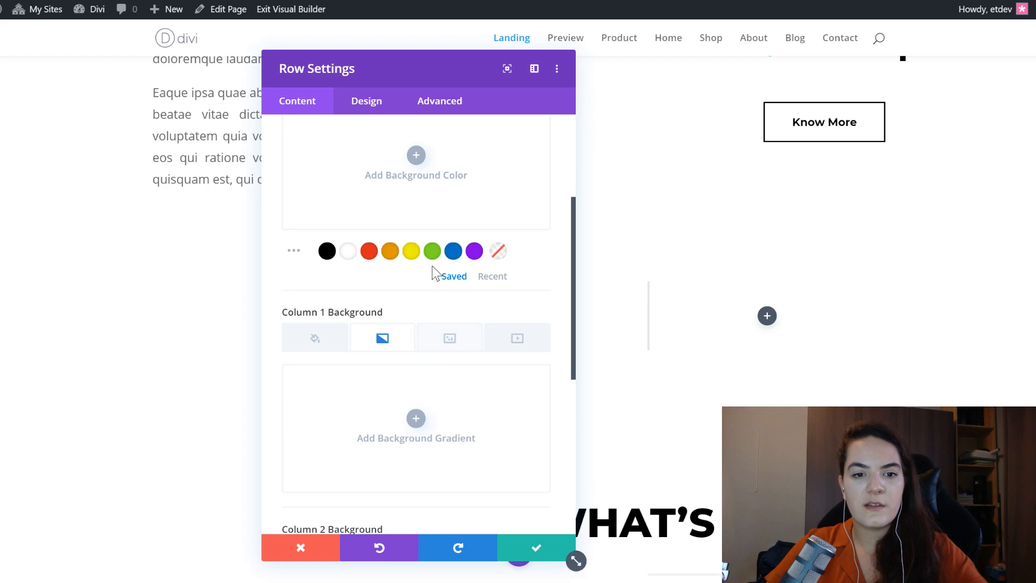
pyautogui.click(379, 382)
pyautogui.scroll(-2, 370, 418)
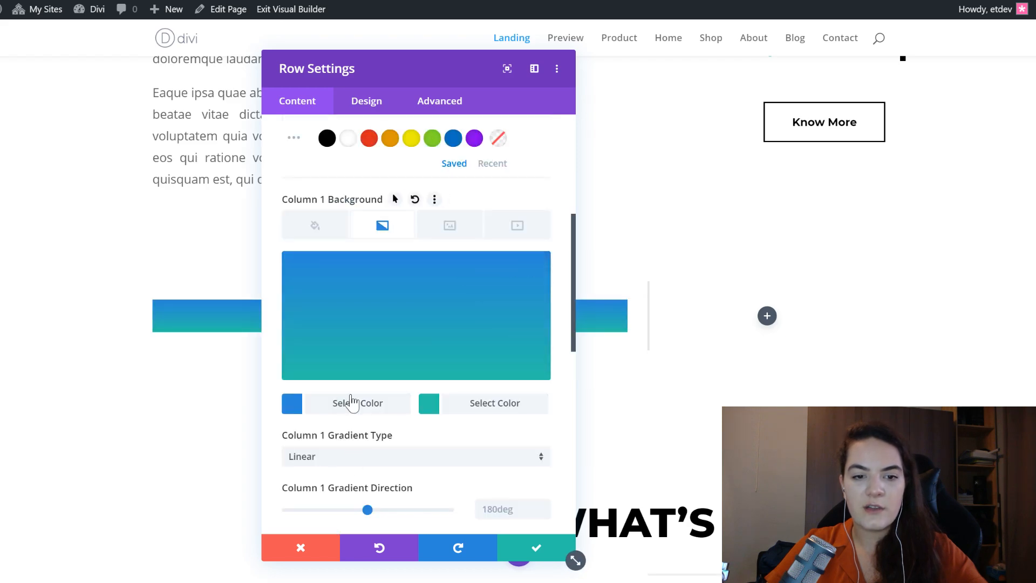
# - Set the column 1 background gradient's first colour to #ffffff and its second colour to #f4f4f4
pyautogui.click(351, 408)
pyautogui.tripleClick(316, 273)
pyautogui.write('#ffffff')
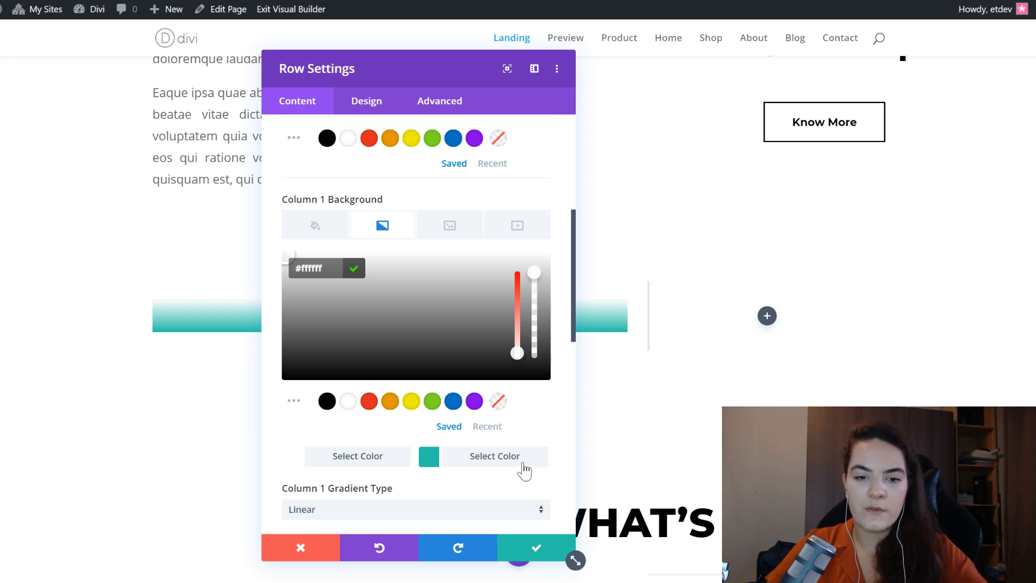
pyautogui.click(304, 268)
pyautogui.write('#29c4a9')
pyautogui.write('#f4f4f4')
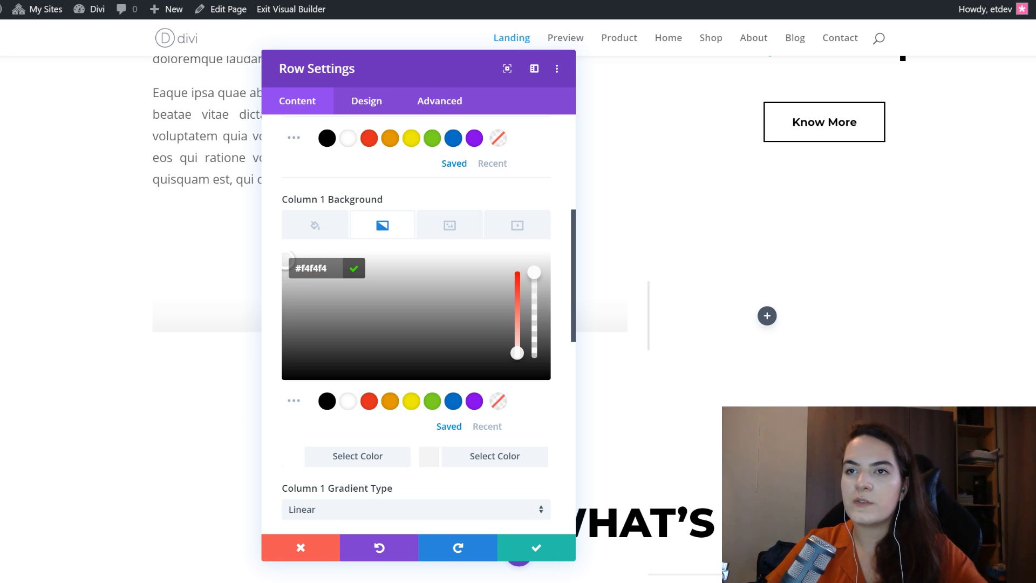
# - Set both the start position and the end position of the column 1 gradient to 12%
pyautogui.scroll(-4, 343, 426)
pyautogui.click(502, 386)
pyautogui.write('12%')
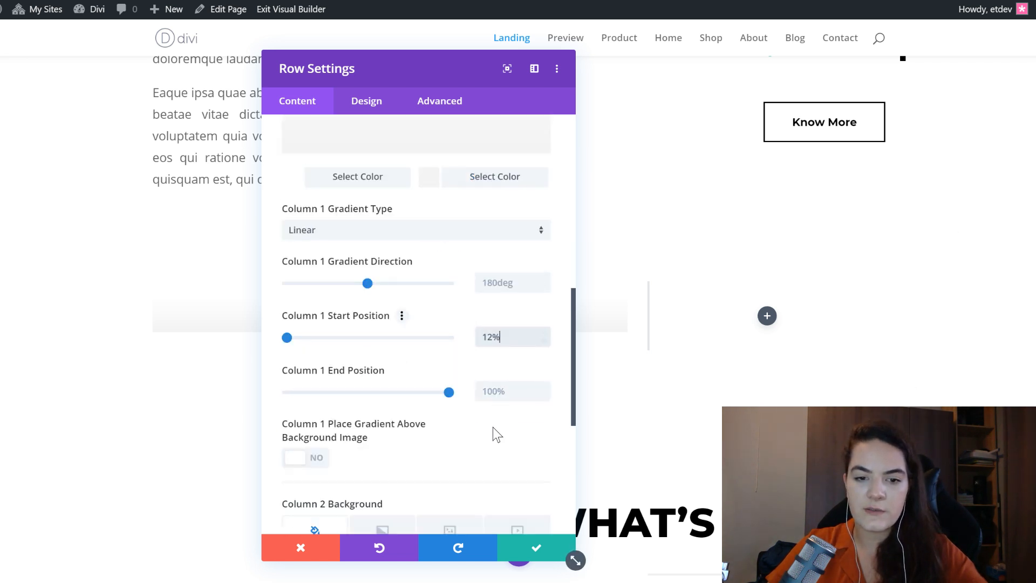
pyautogui.click(510, 385)
pyautogui.write('12%')
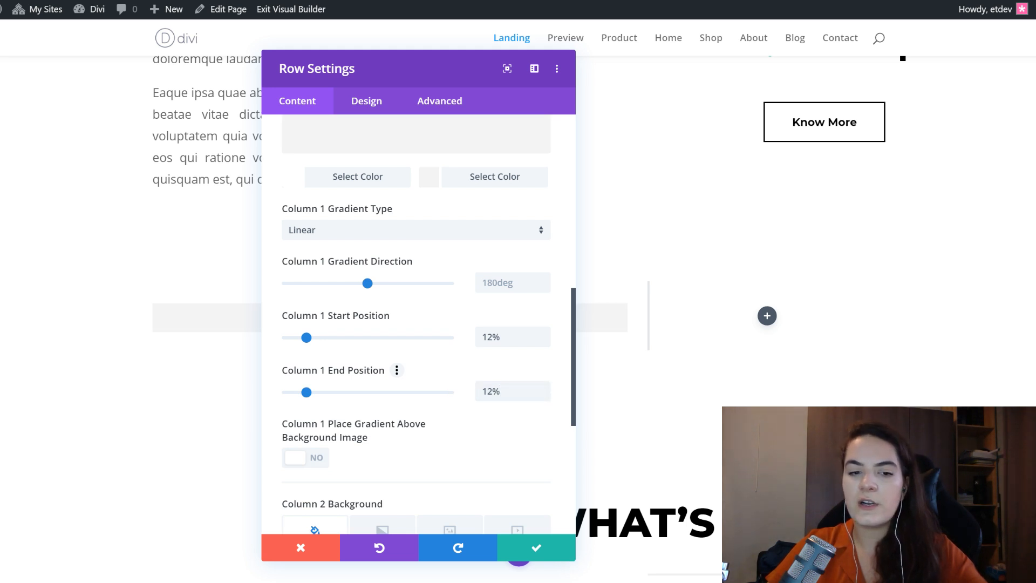
# - Give column 2 of the row a solid background colour of #9400ff
pyautogui.scroll(-4, 410, 378)
pyautogui.click(331, 352)
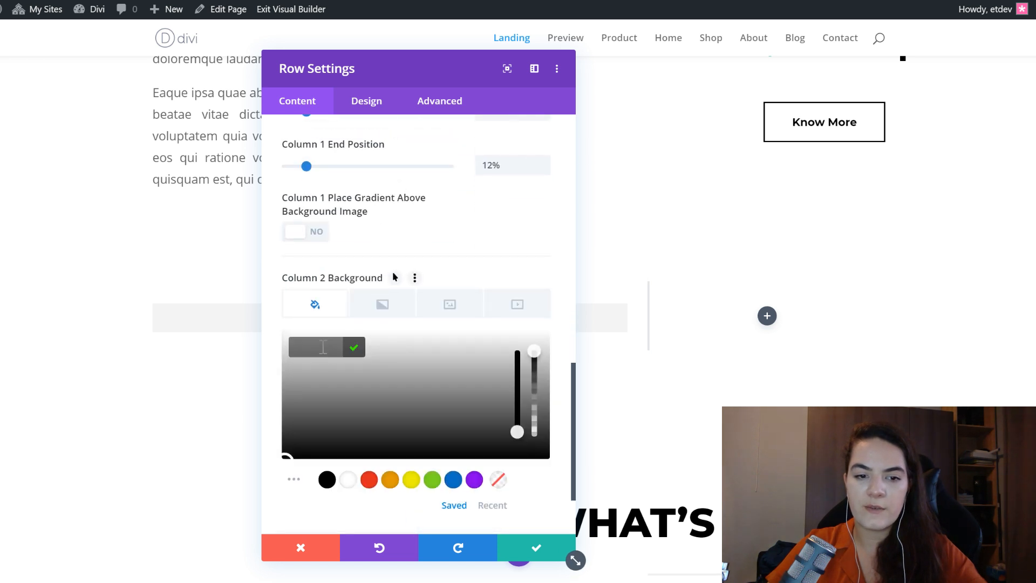
pyautogui.write('#9400ff')
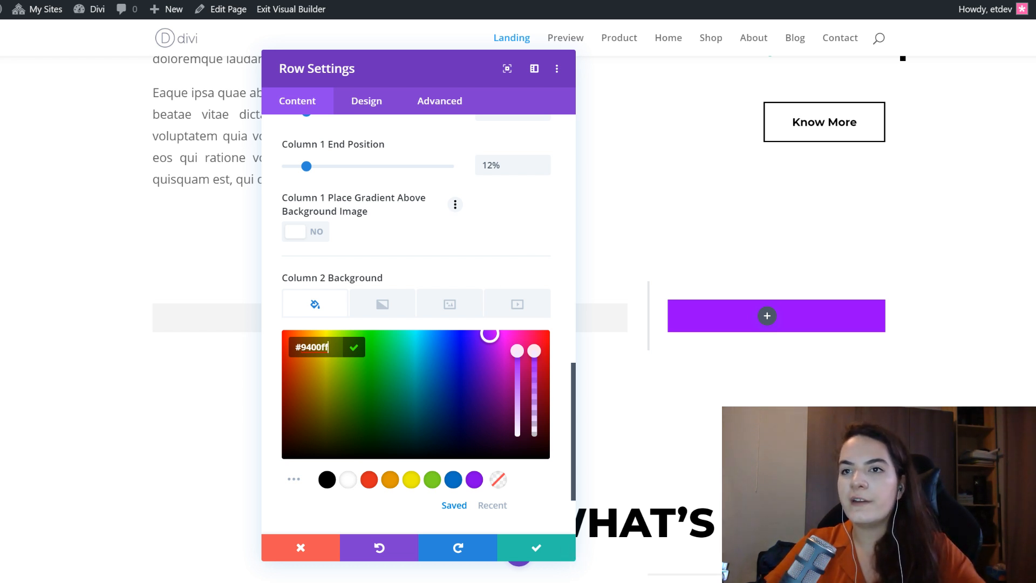
# - Enable a custom gutter width for the row and set it to 1
pyautogui.click(343, 111)
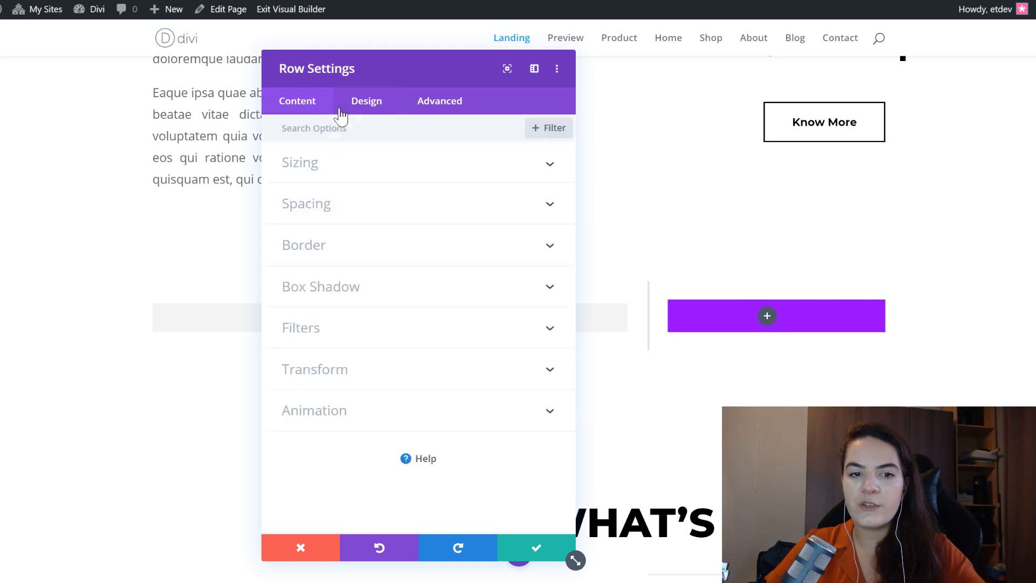
pyautogui.click(349, 165)
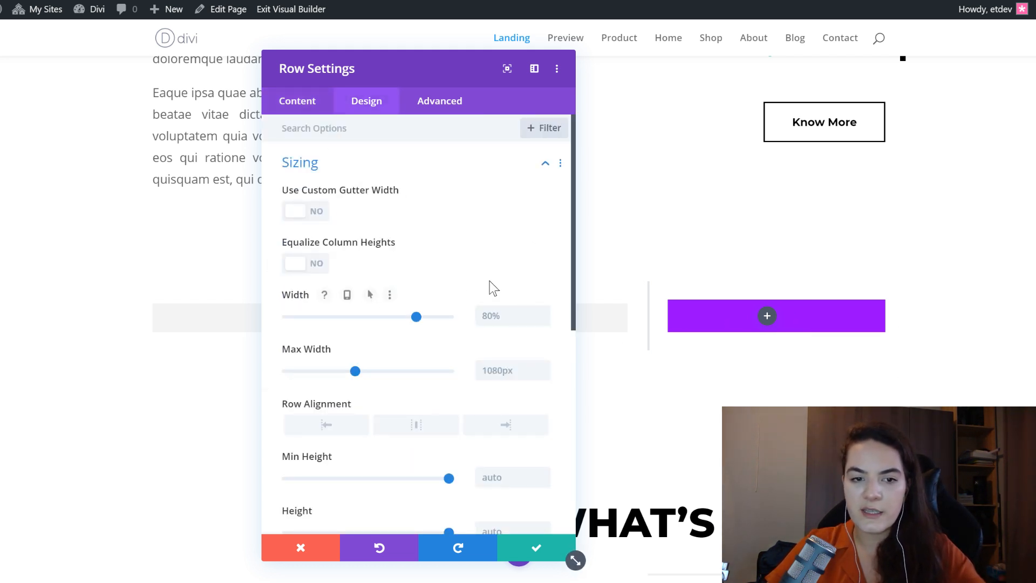
pyautogui.click(306, 212)
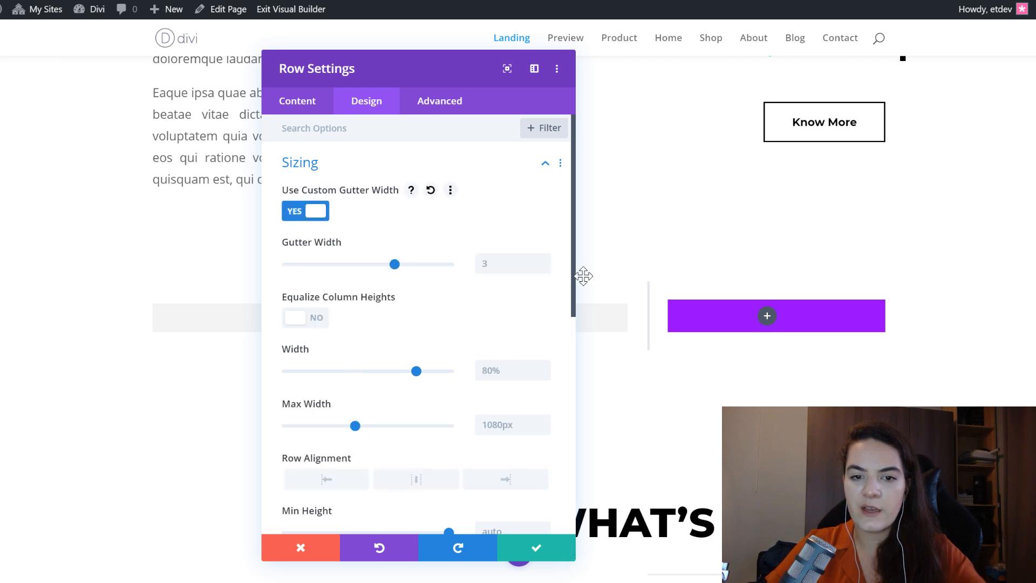
pyautogui.click(543, 268)
pyautogui.click(544, 268)
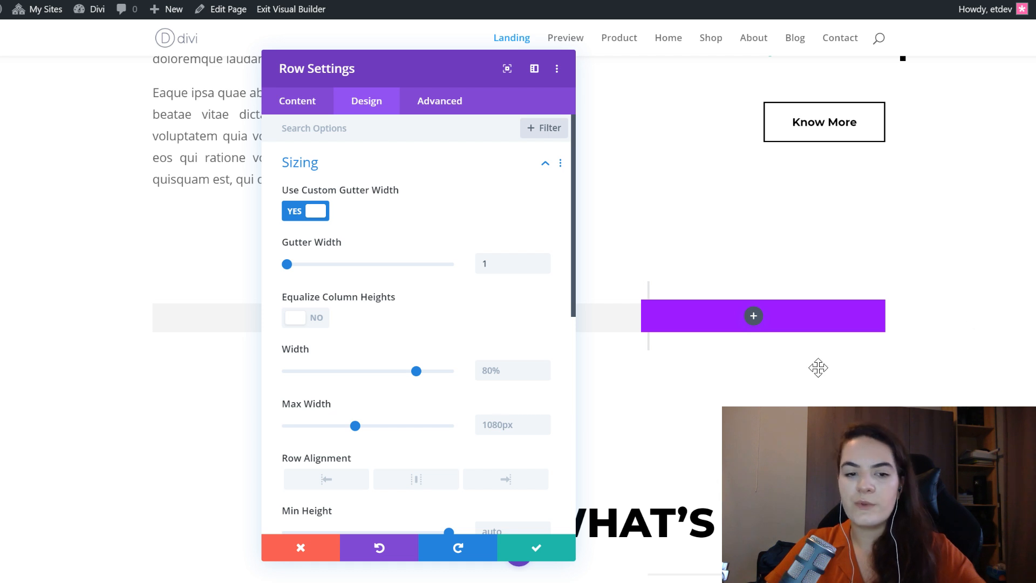
# - Set the row's linked top and bottom padding to 0px
pyautogui.scroll(-5, 335, 395)
pyautogui.click(331, 364)
pyautogui.click(289, 247)
pyautogui.write('0px')
pyautogui.click(346, 249)
# - Set the row's linked top and bottom margin to 100px and save the row settings
pyautogui.click(311, 188)
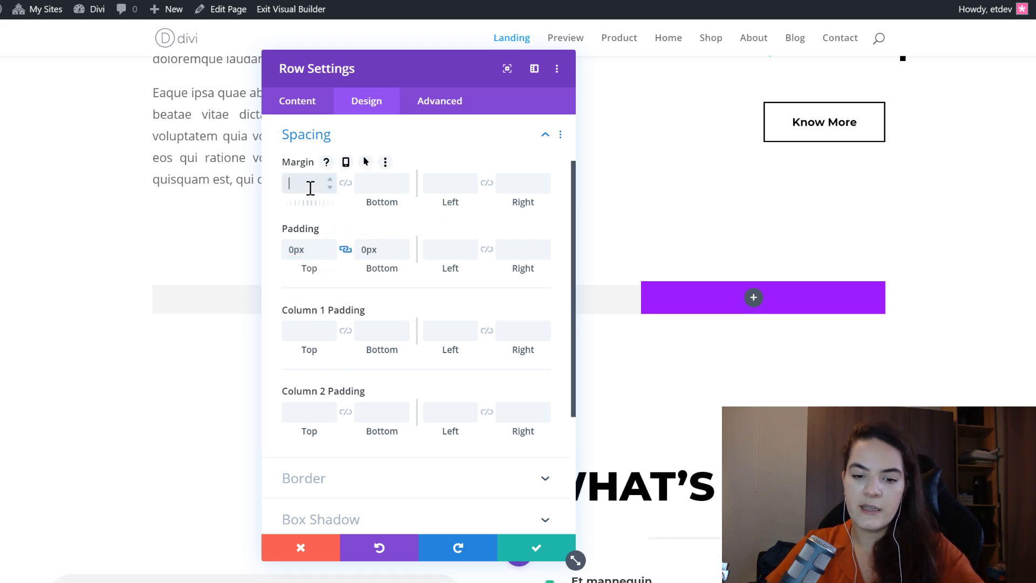
pyautogui.moveTo(314, 250); pyautogui.dragTo(230, 247)
pyautogui.click(297, 187)
pyautogui.write('100')
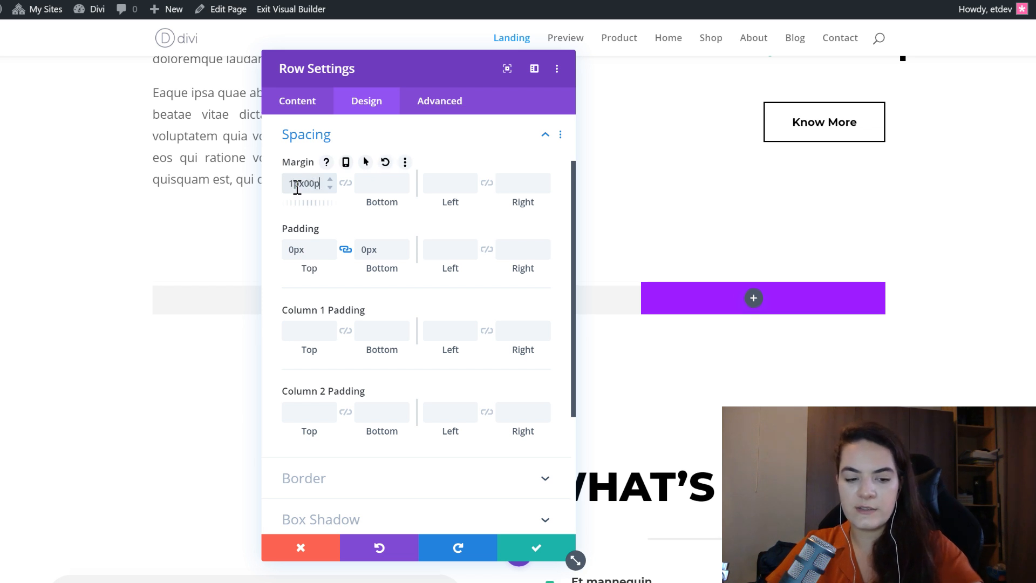
pyautogui.doubleClick(319, 180)
pyautogui.write('100')
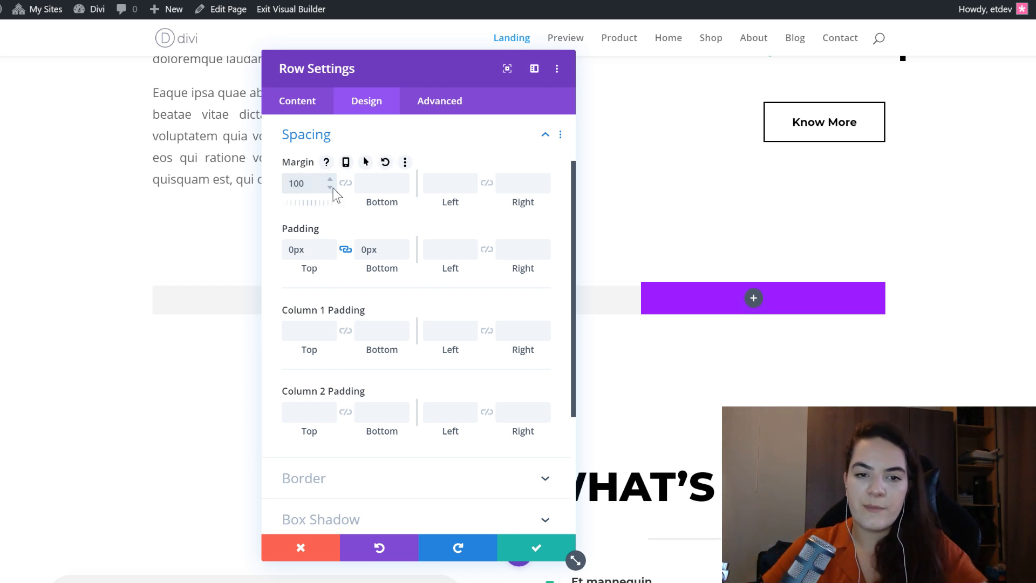
pyautogui.click(344, 183)
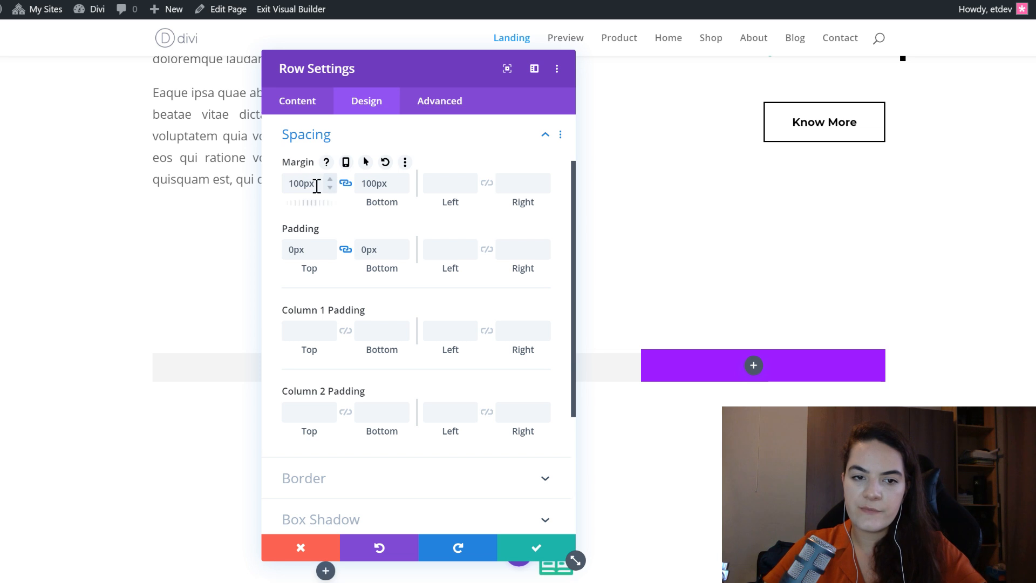
pyautogui.doubleClick(297, 183)
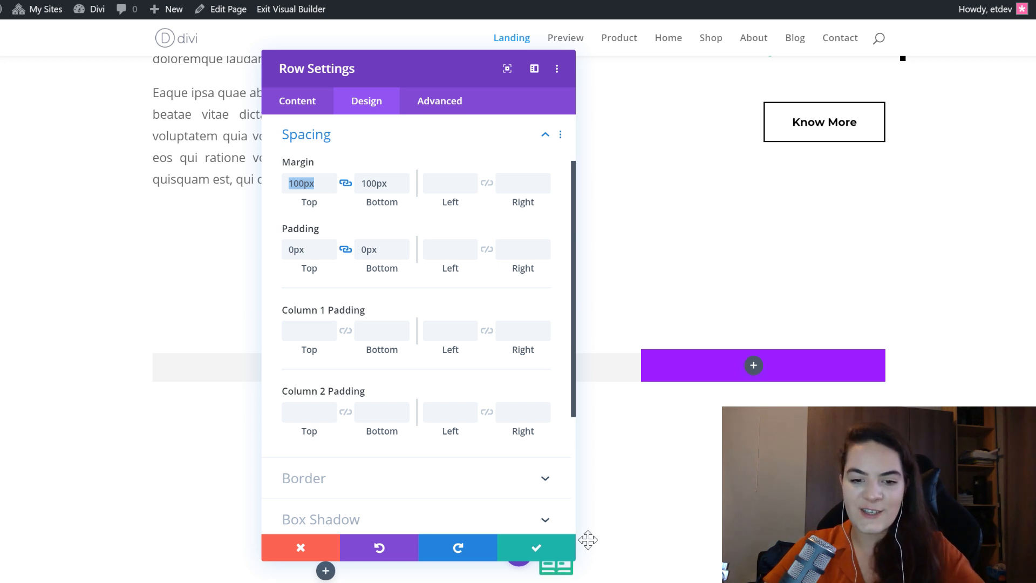
pyautogui.click(537, 550)
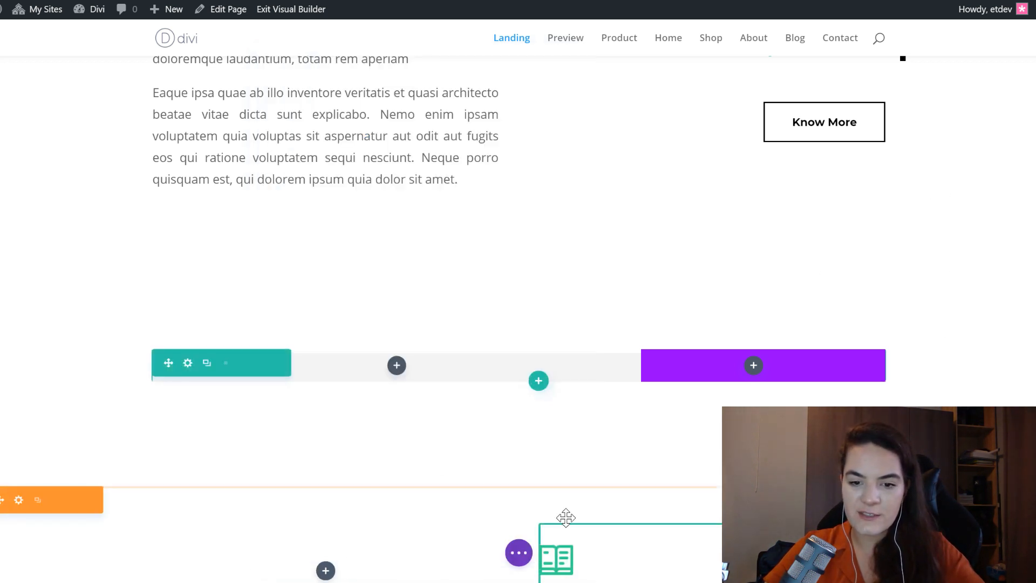
# - Examine the reviewer line, the quote heading and the body text of the first review card on the Preview page
pyautogui.moveTo(521, 564)
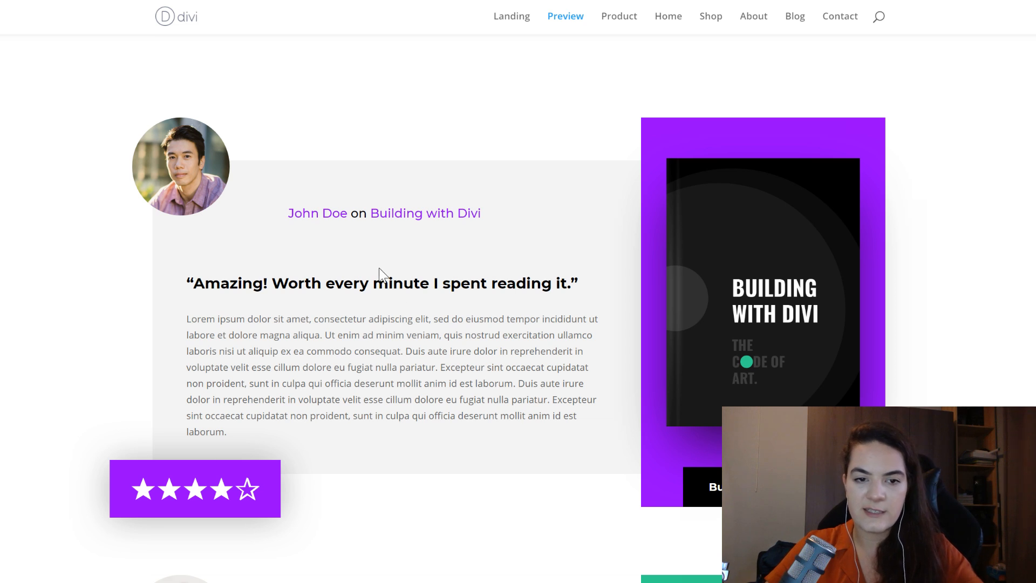
pyautogui.moveTo(280, 222); pyautogui.dragTo(483, 213)
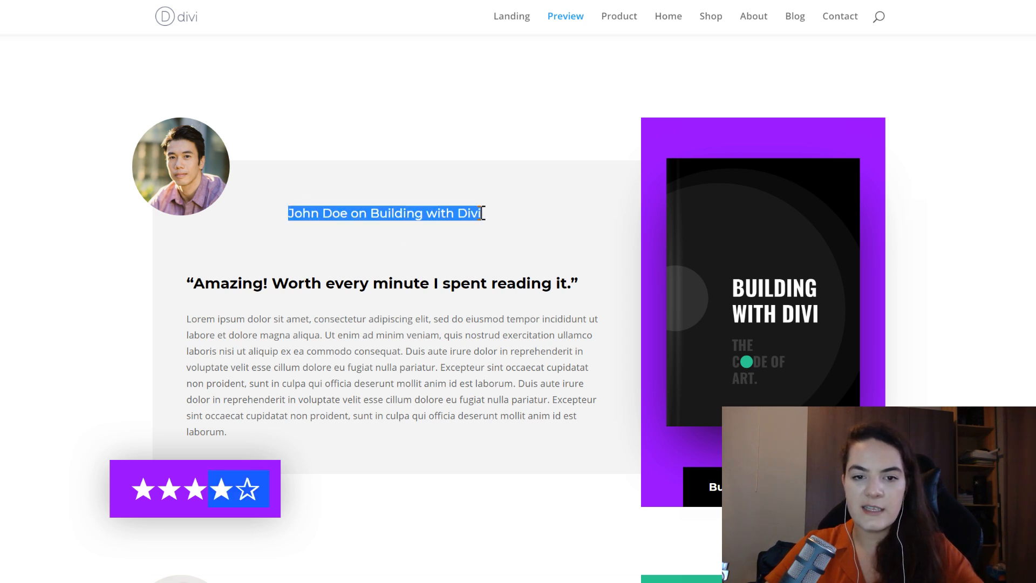
pyautogui.click(286, 415)
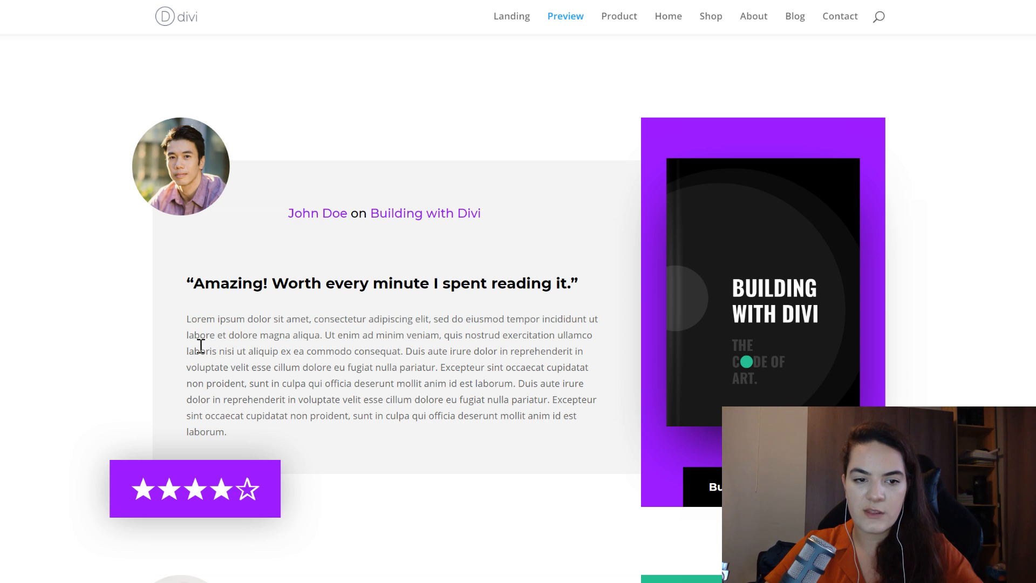
pyautogui.moveTo(186, 283); pyautogui.dragTo(314, 433)
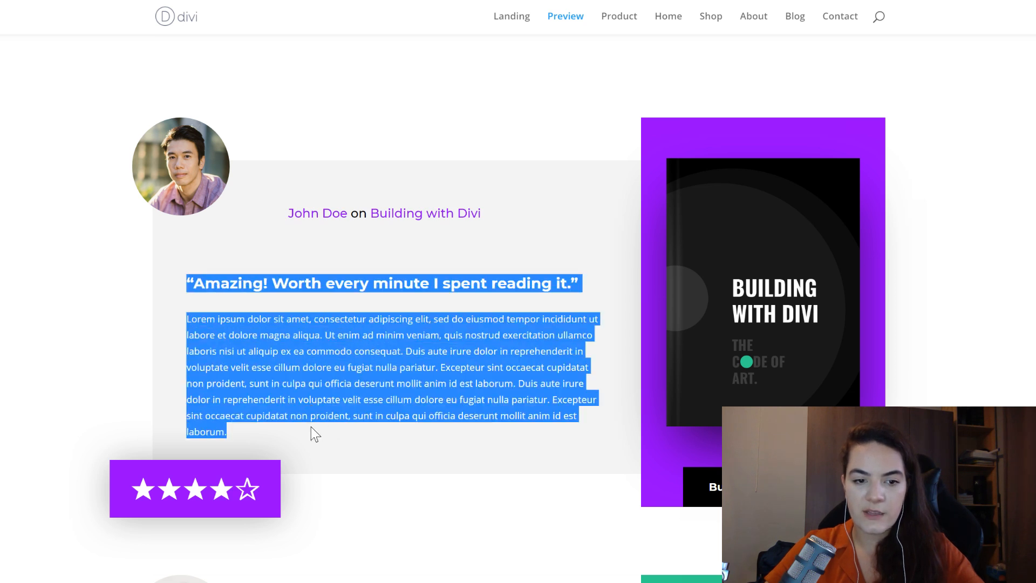
pyautogui.click(493, 491)
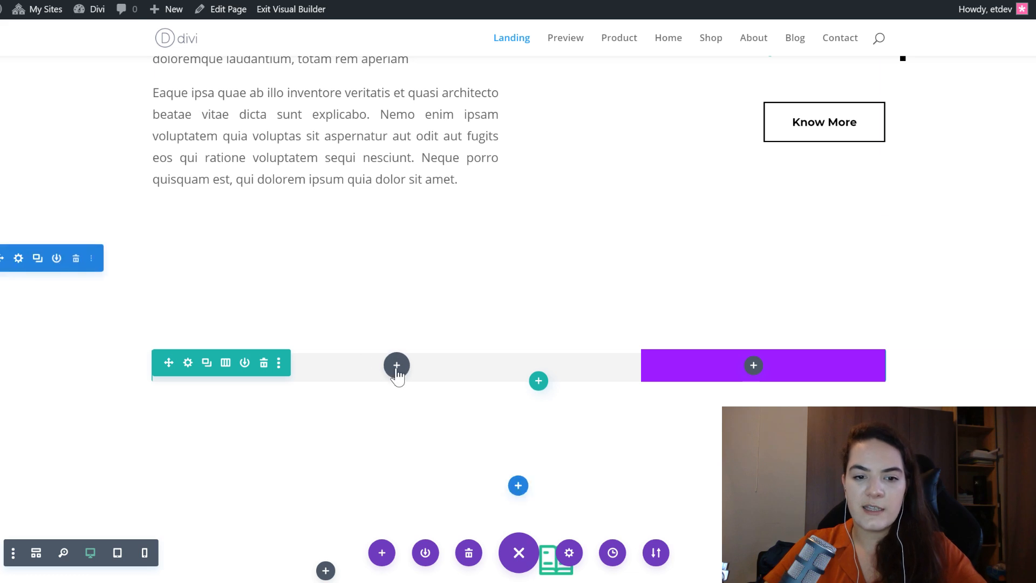
# - Insert an Image module into column 1 of the row, using the man's portrait photo from the media library
pyautogui.click(396, 366)
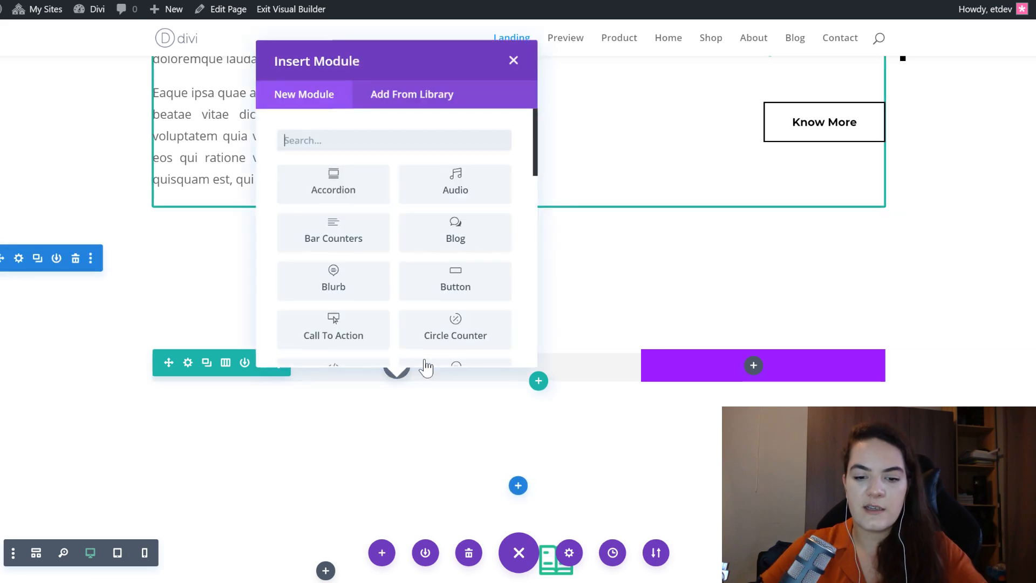
pyautogui.write('image')
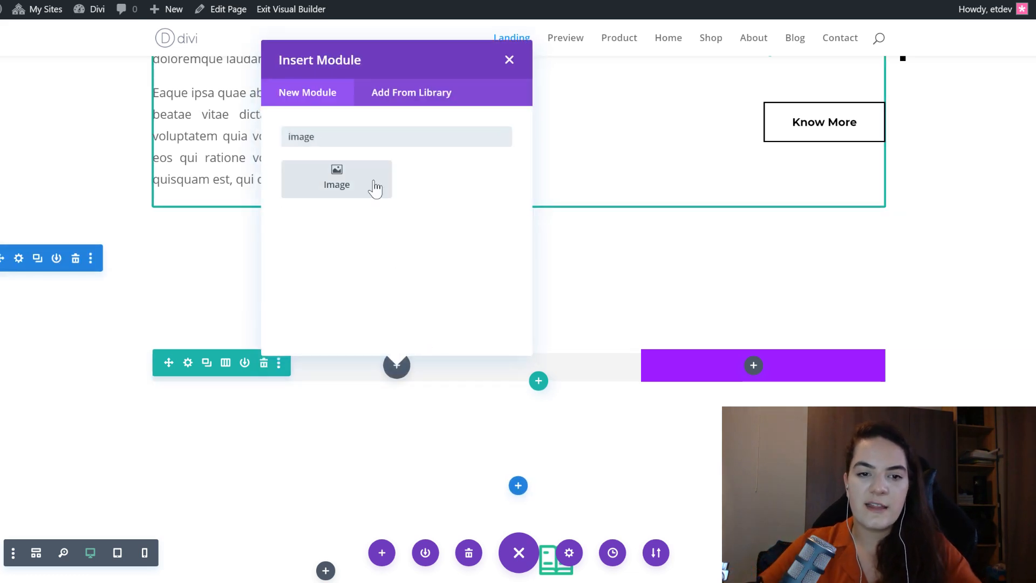
pyautogui.click(373, 180)
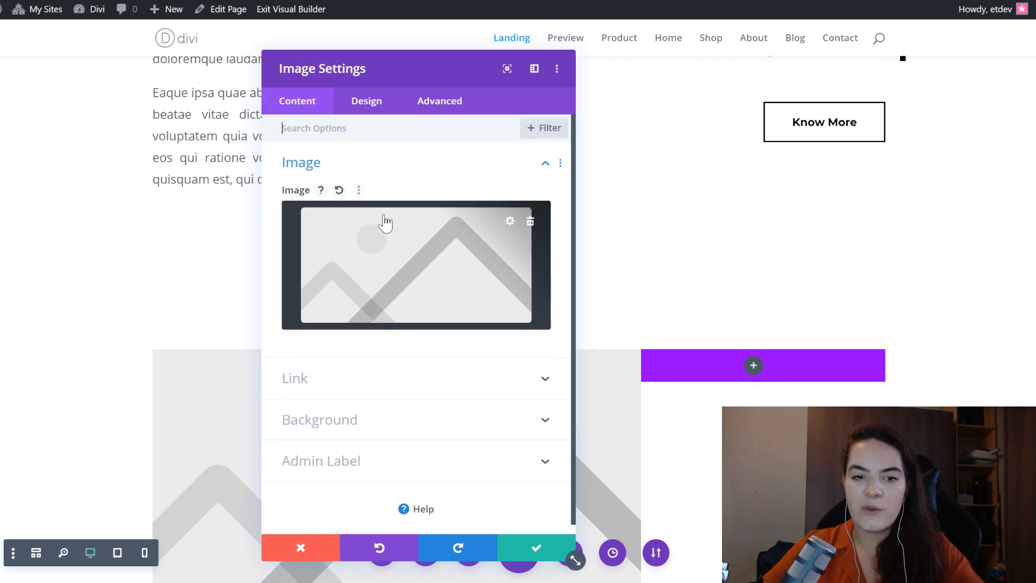
pyautogui.click(398, 279)
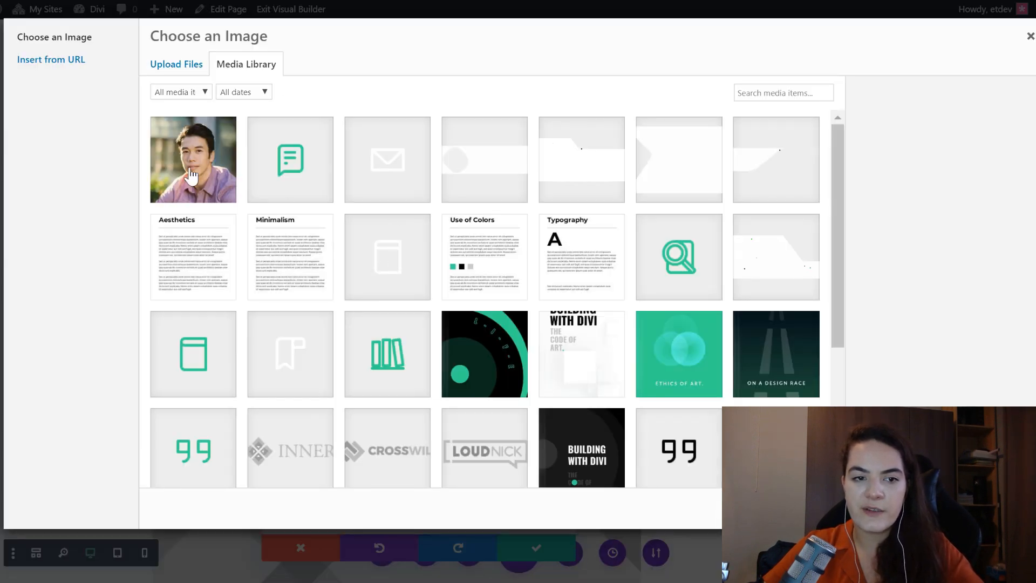
pyautogui.click(215, 183)
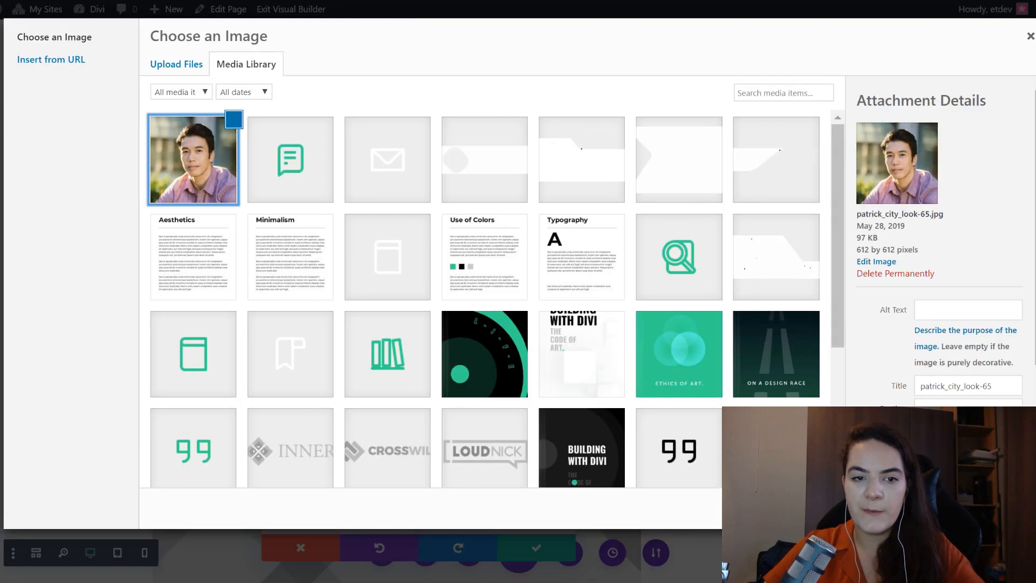
pyautogui.click(990, 508)
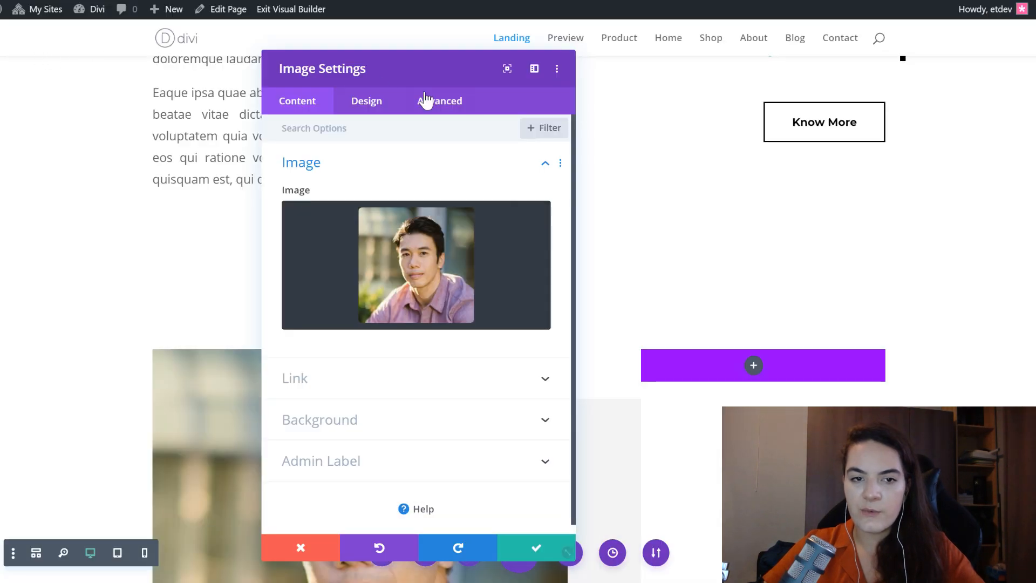
# - Set the width of the reviewer image to 20% in its sizing options
pyautogui.moveTo(414, 71); pyautogui.dragTo(719, 76)
pyautogui.scroll(-4, 299, 284)
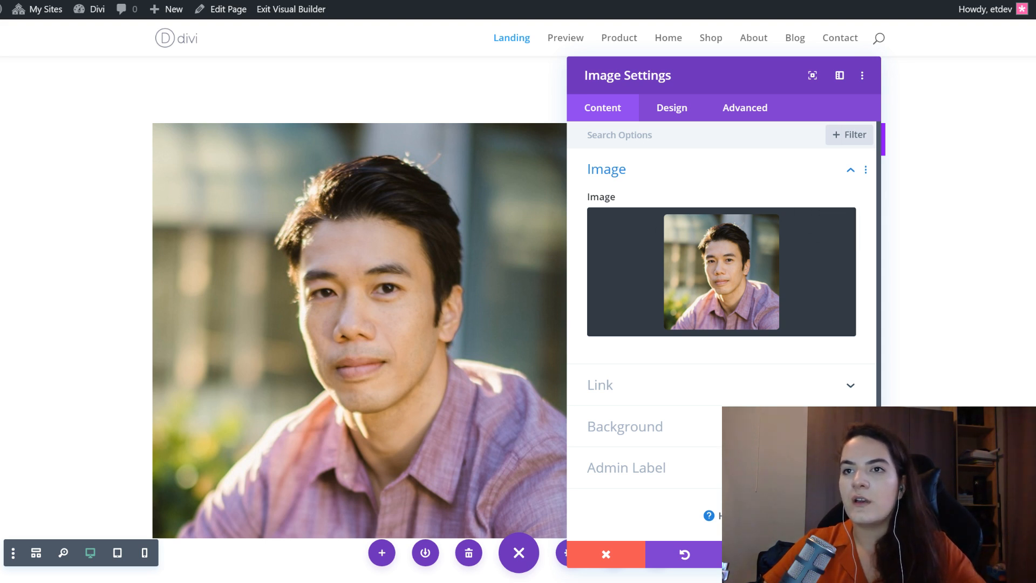
pyautogui.click(672, 107)
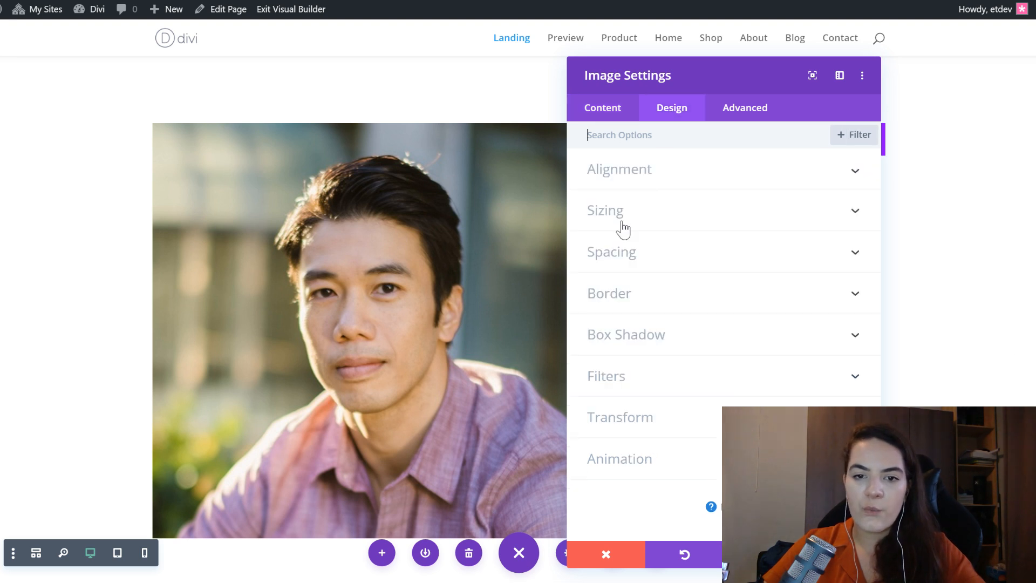
pyautogui.click(626, 214)
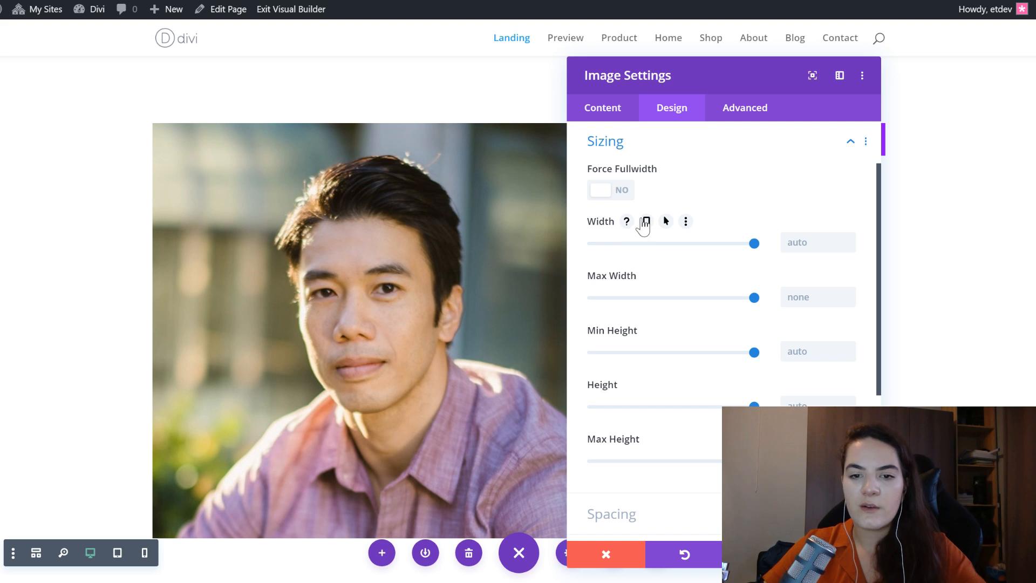
pyautogui.click(796, 241)
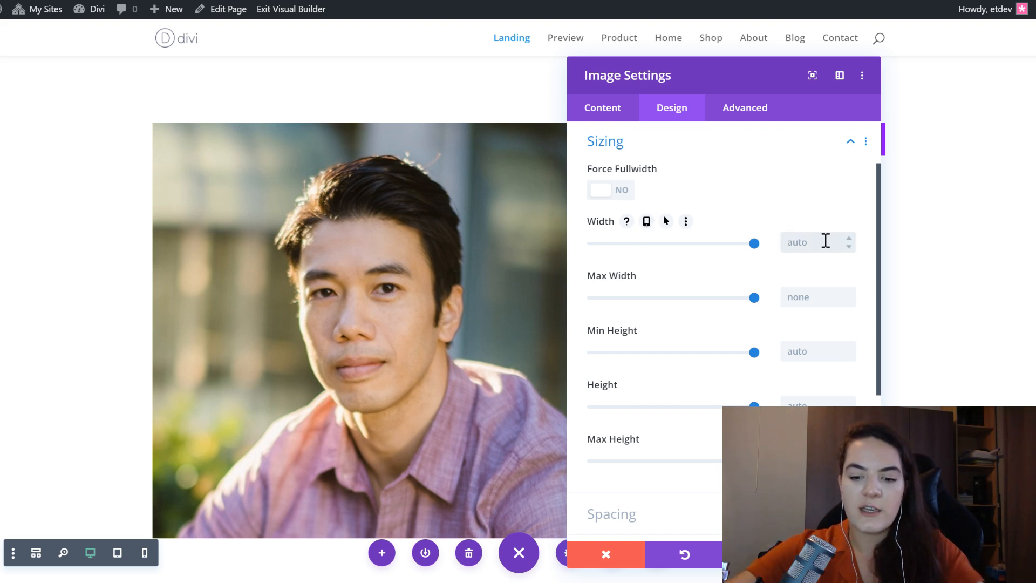
pyautogui.write('20px%')
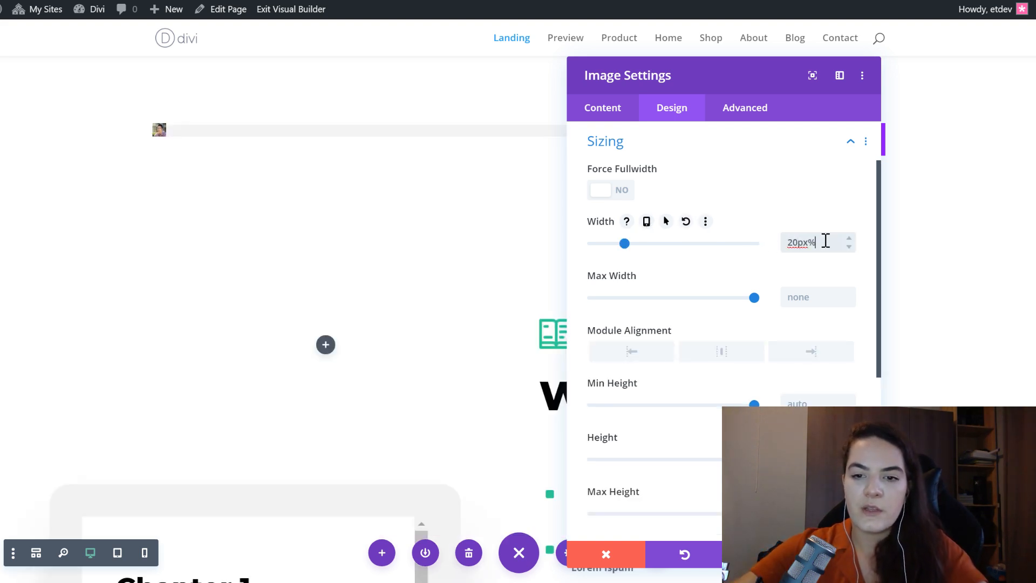
pyautogui.press('BackSpace')
pyautogui.press('BackSpace')
pyautogui.press('BackSpace')
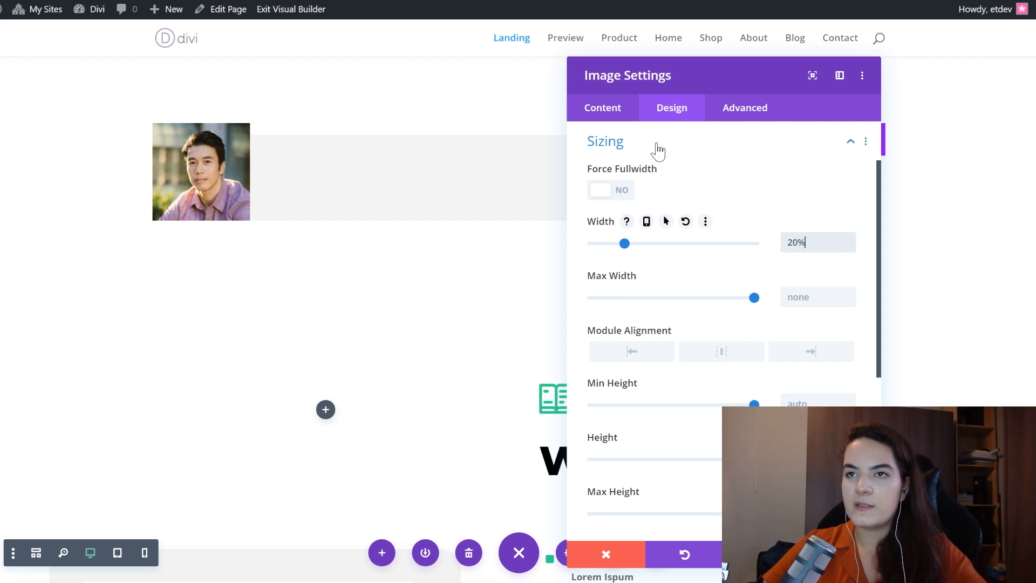
# - Enable responsive values for the reviewer image's width, set the phone width to 30%, check it and return to the desktop value
pyautogui.click(645, 222)
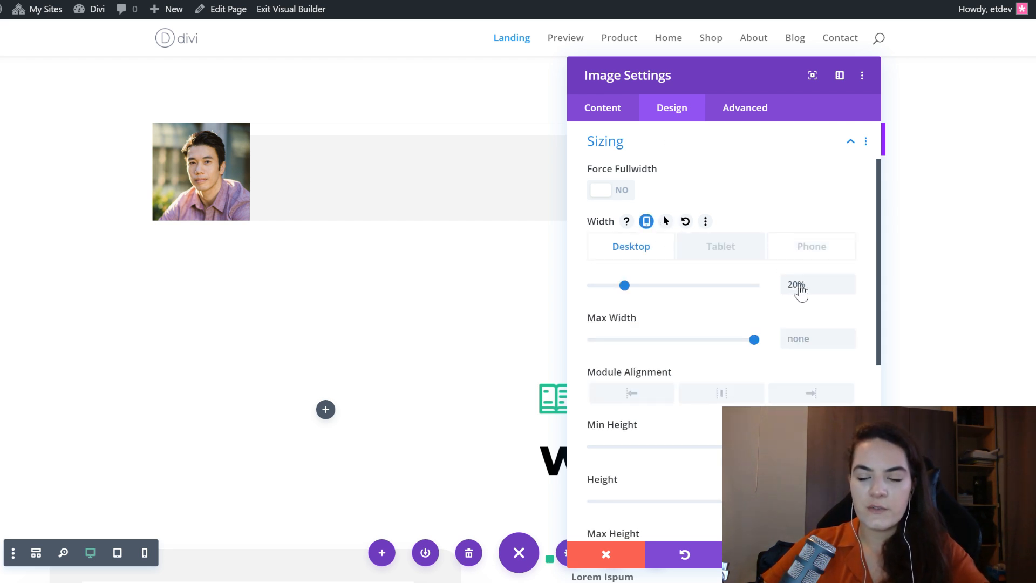
pyautogui.press('BackSpace')
pyautogui.press('BackSpace')
pyautogui.press('BackSpace')
pyautogui.click(799, 246)
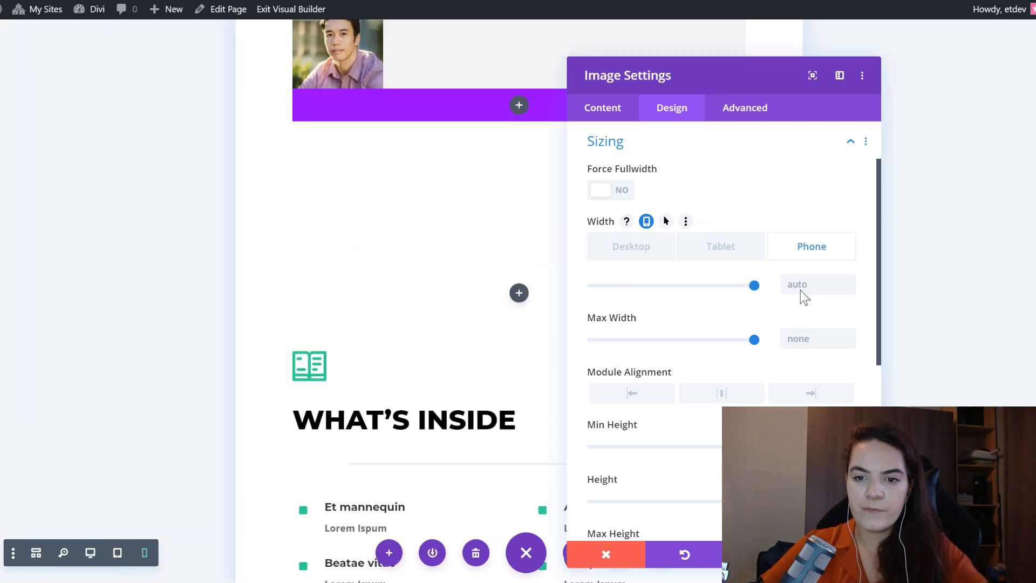
pyautogui.click(808, 283)
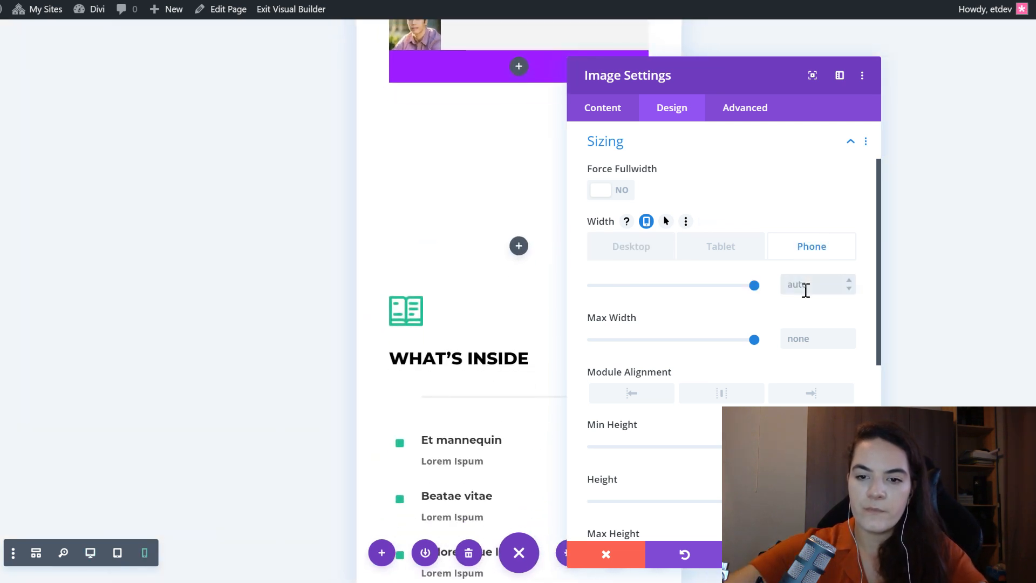
pyautogui.write('30%')
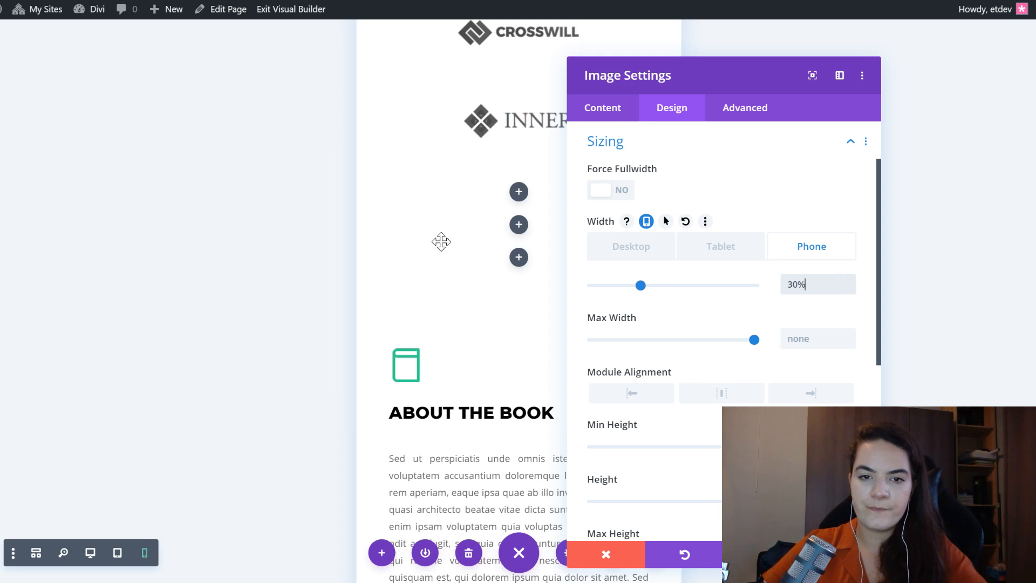
pyautogui.scroll(10, 441, 241)
pyautogui.scroll(5, 440, 242)
pyautogui.scroll(-15, 441, 241)
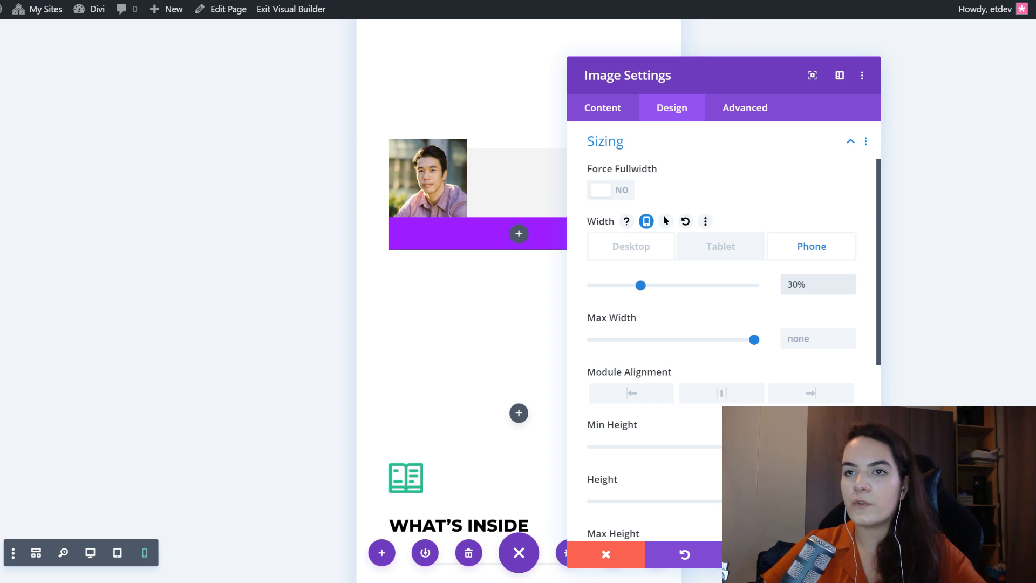
pyautogui.click(631, 247)
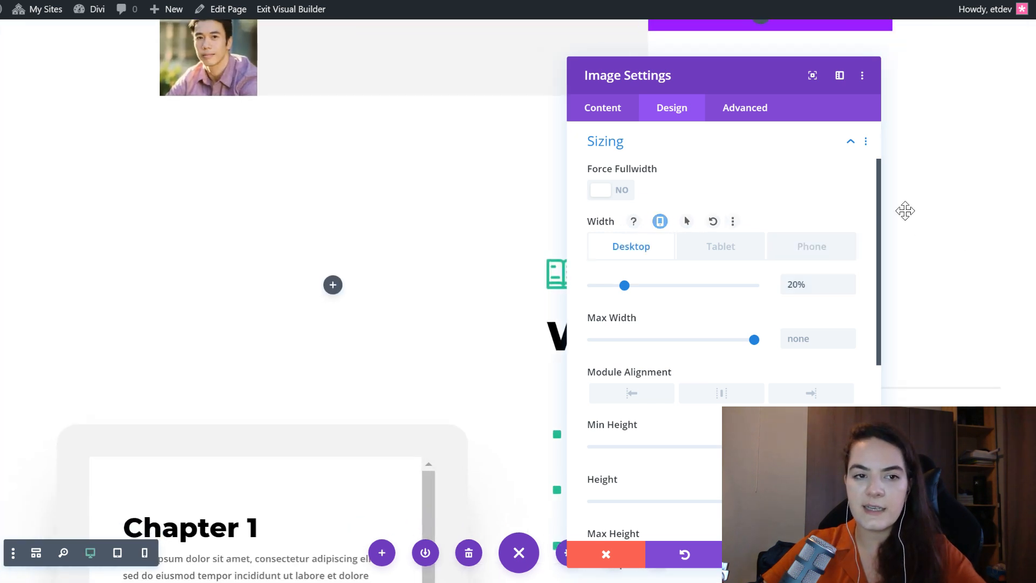
# - Compare the image position with the Preview page and set the reviewer image's left margin to -30px
pyautogui.scroll(15, 237, 192)
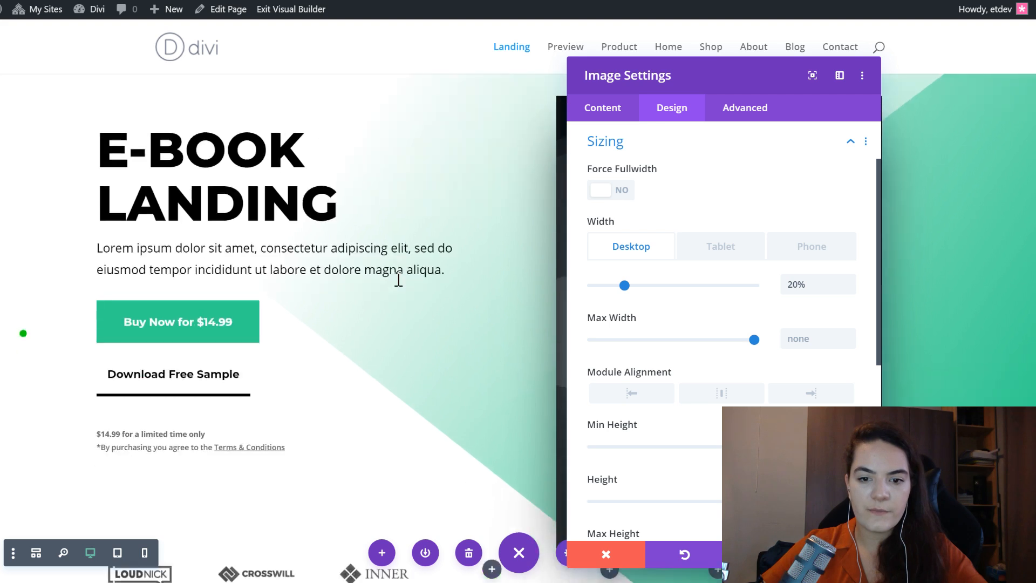
pyautogui.scroll(-10, 398, 270)
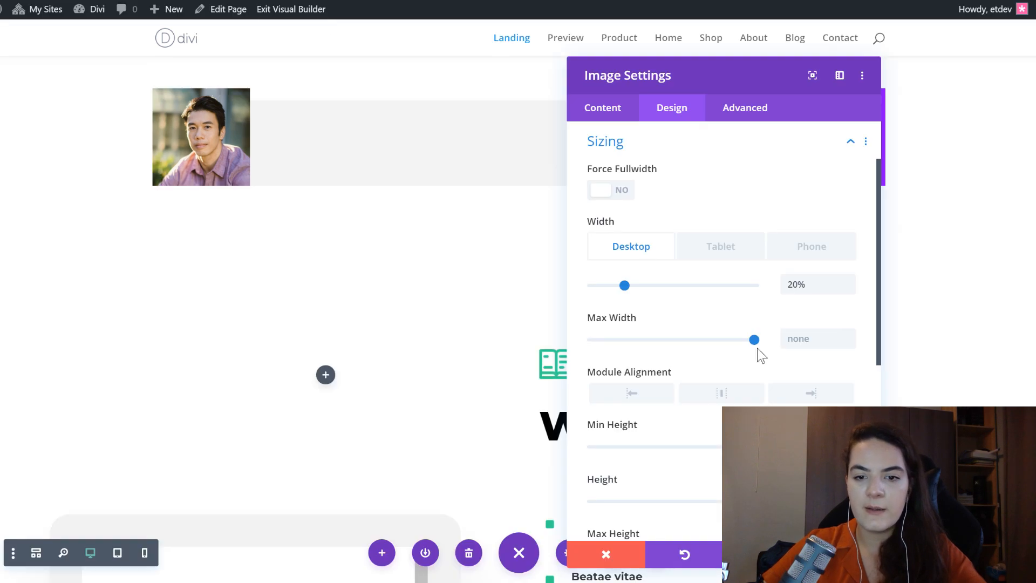
pyautogui.scroll(-6, 723, 356)
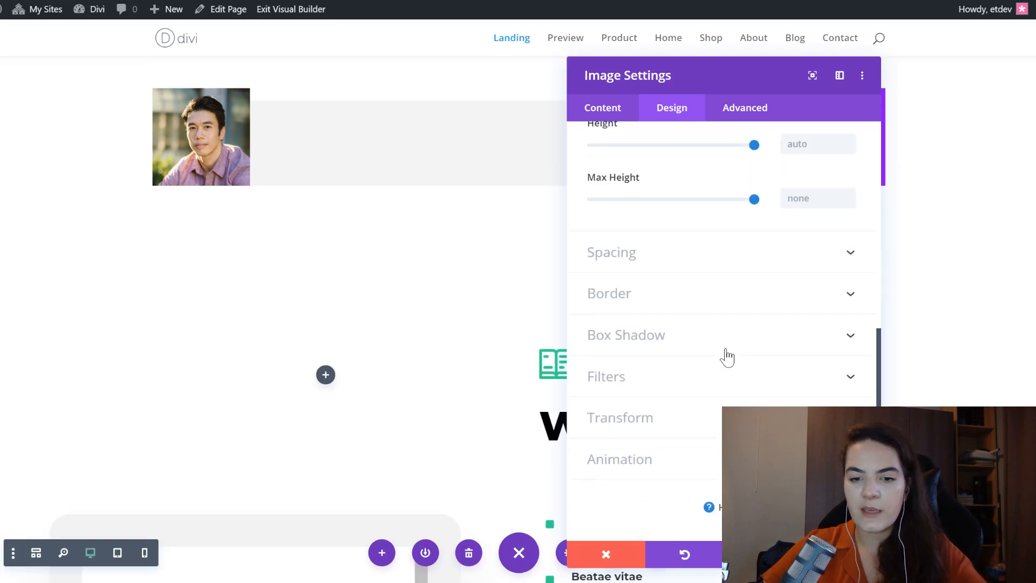
pyautogui.click(636, 256)
pyautogui.click(736, 243)
pyautogui.click(749, 245)
pyautogui.write('-30px')
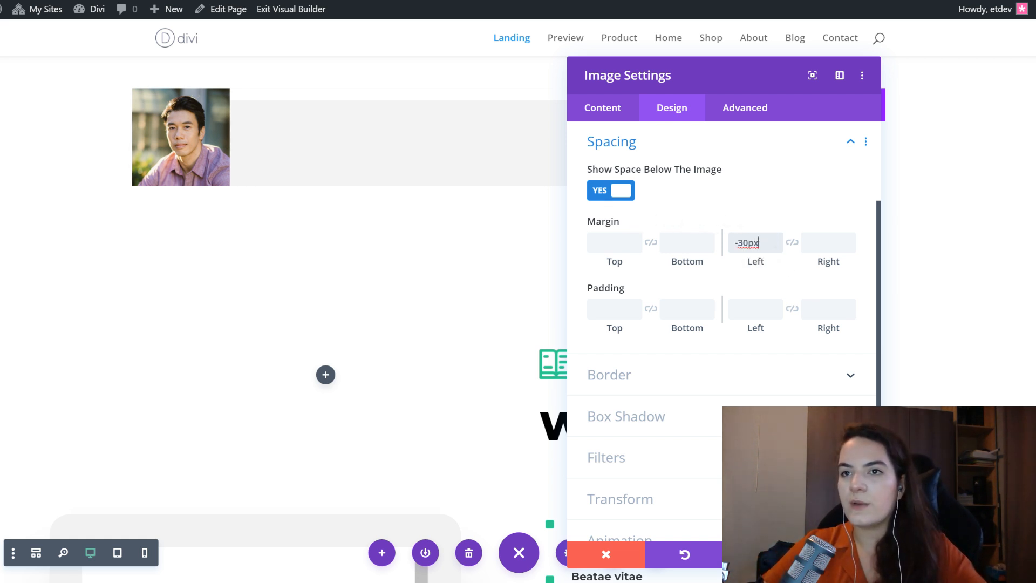
# - Round all four linked corners of the reviewer image with a 50vw radius
pyautogui.click(636, 377)
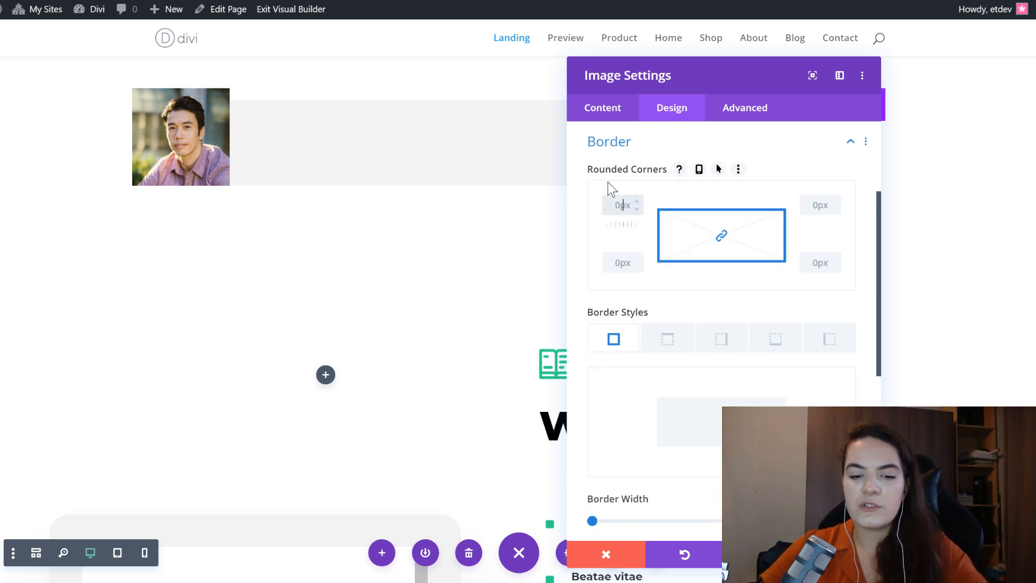
pyautogui.write('50vw')
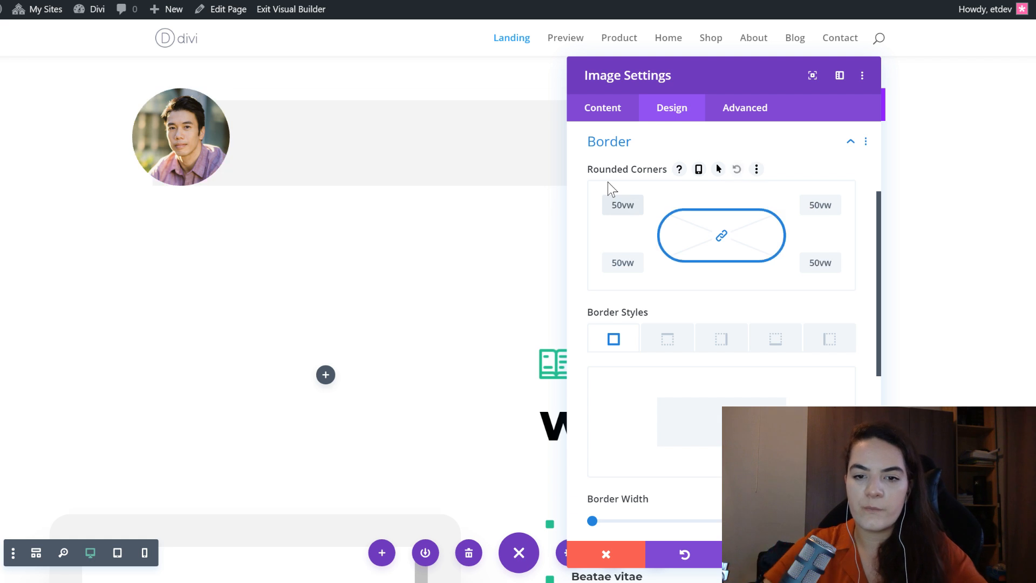
pyautogui.doubleClick(621, 208)
pyautogui.click(621, 208)
pyautogui.doubleClick(621, 209)
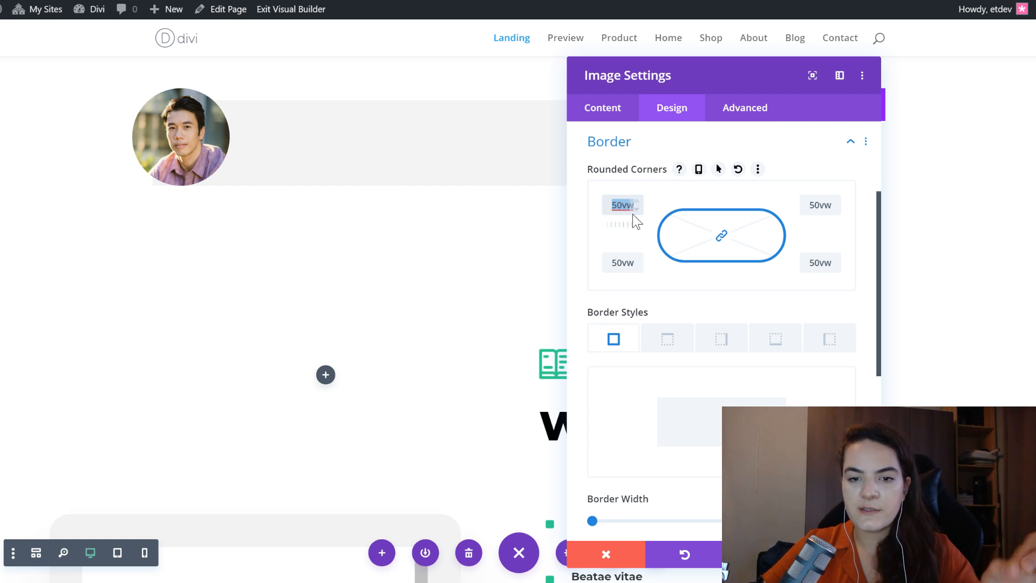
pyautogui.click(623, 212)
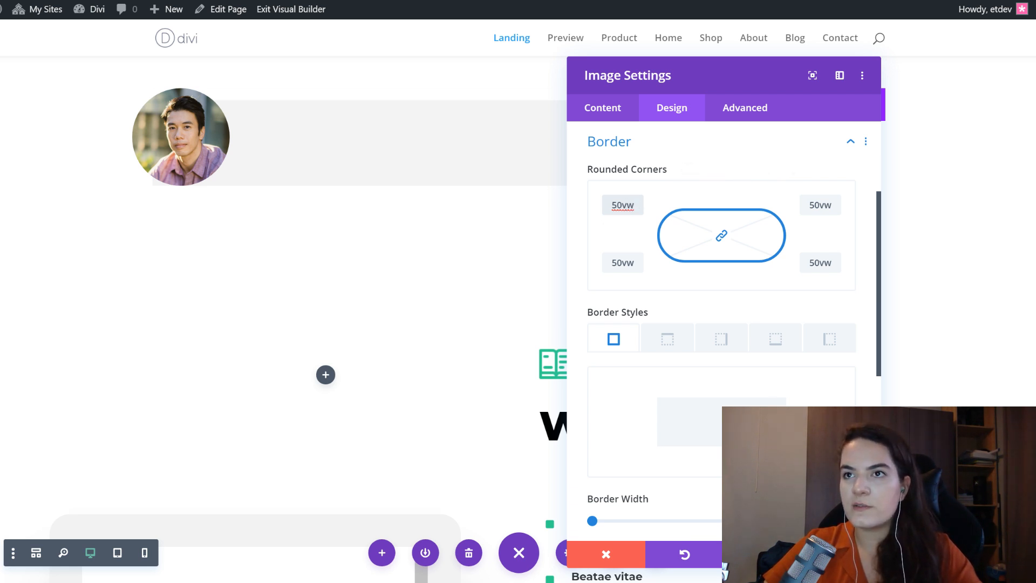
# - Try corner radii of 300px, 100px, 500px and 50px on the reviewer image
pyautogui.hotkey('ctrl', 'a')
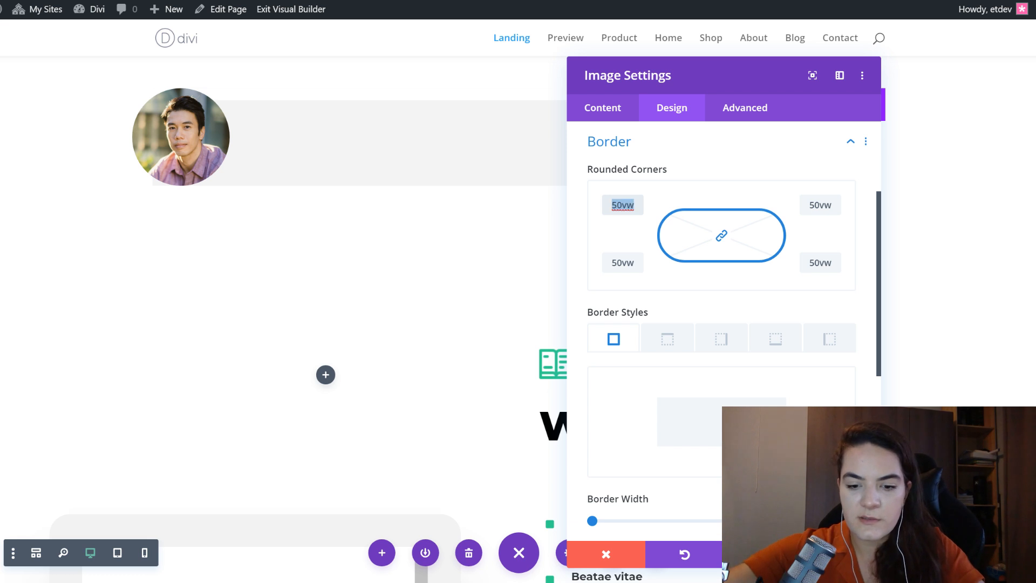
pyautogui.write('300px')
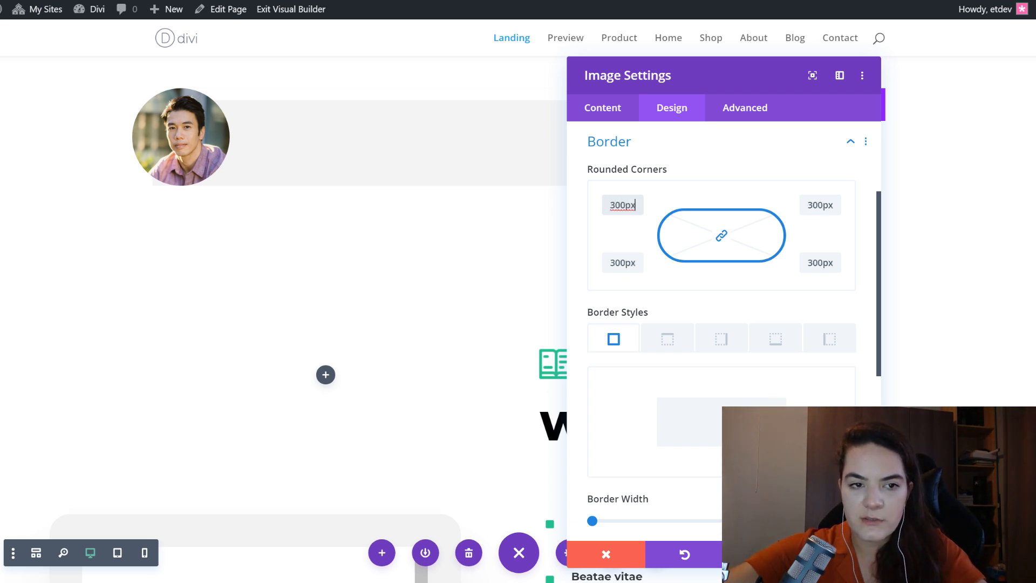
pyautogui.hotkey('ctrl', 'a')
pyautogui.write('100px')
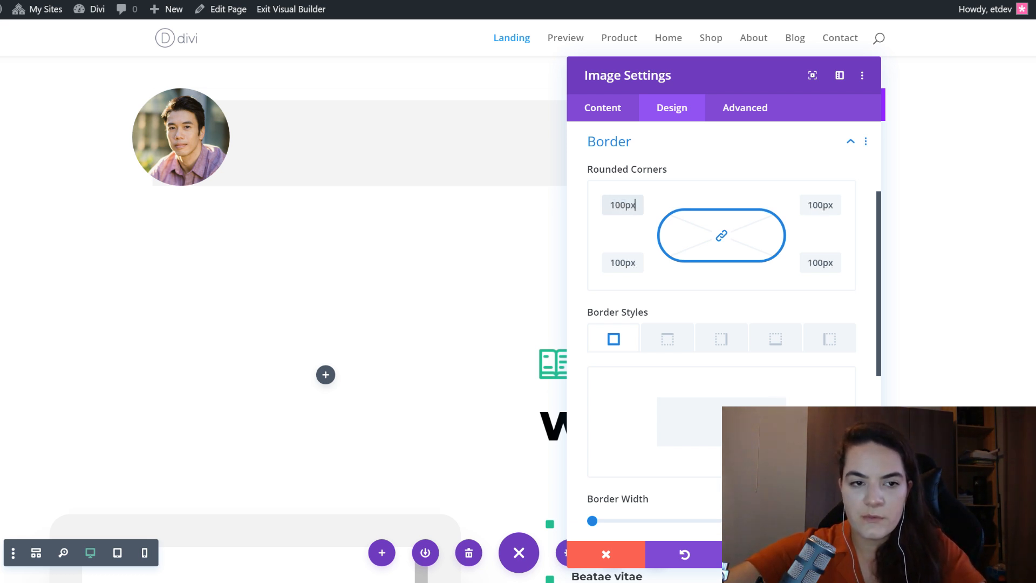
pyautogui.hotkey('ctrl', 'a')
pyautogui.write('500px')
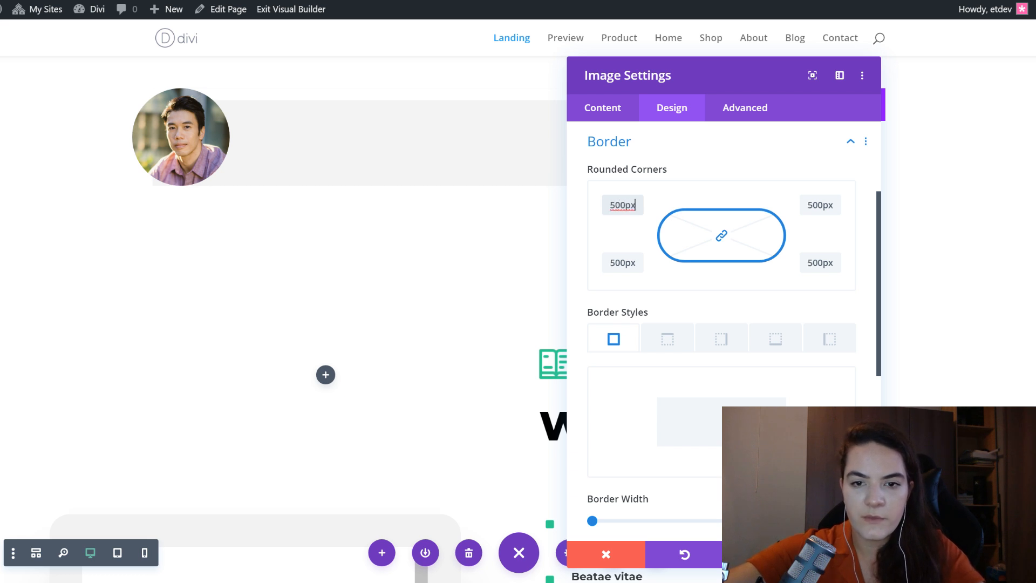
pyautogui.hotkey('ctrl', 'a')
pyautogui.write('50px')
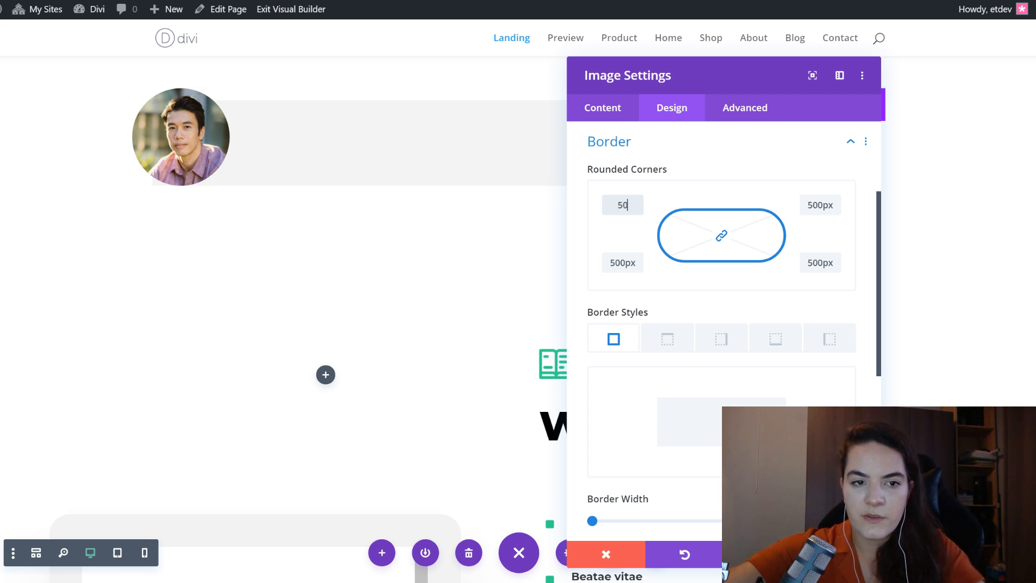
pyautogui.hotkey('ctrl', 'a')
pyautogui.write('100px')
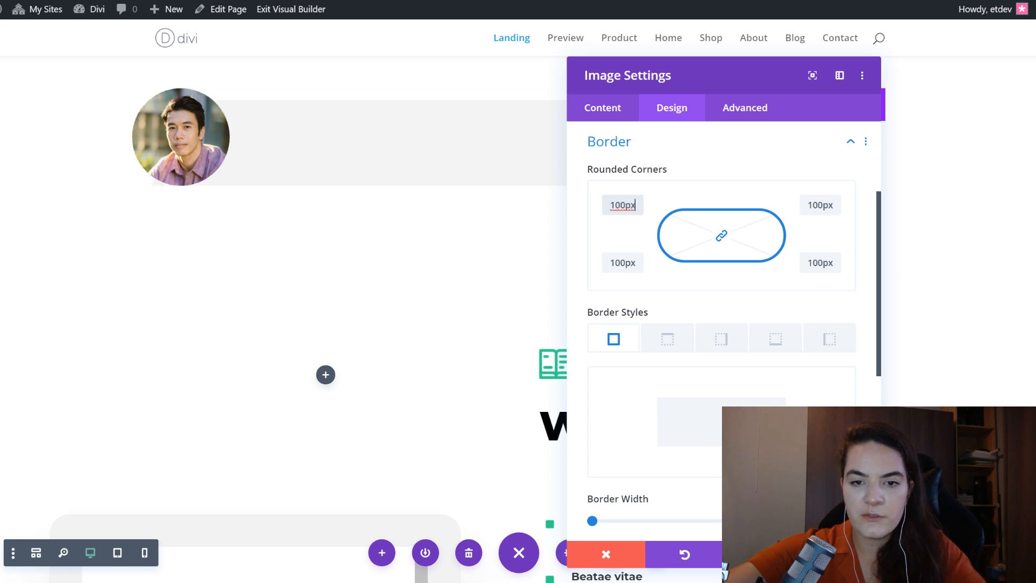
# - Restore the reviewer image's corner radius to 50vw and save the image settings
pyautogui.hotkey('ctrl', 'a')
pyautogui.write('50vw')
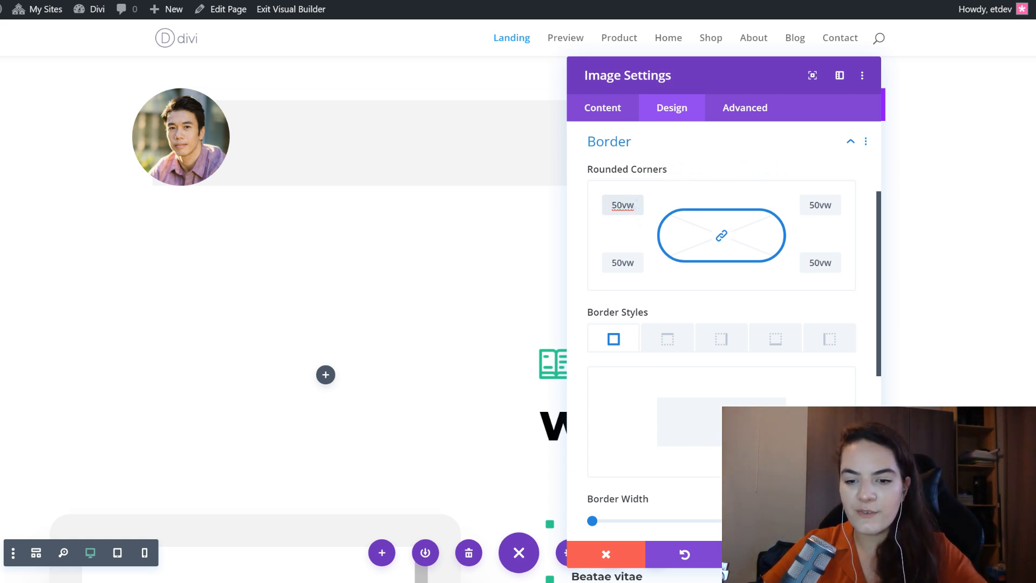
pyautogui.click(841, 554)
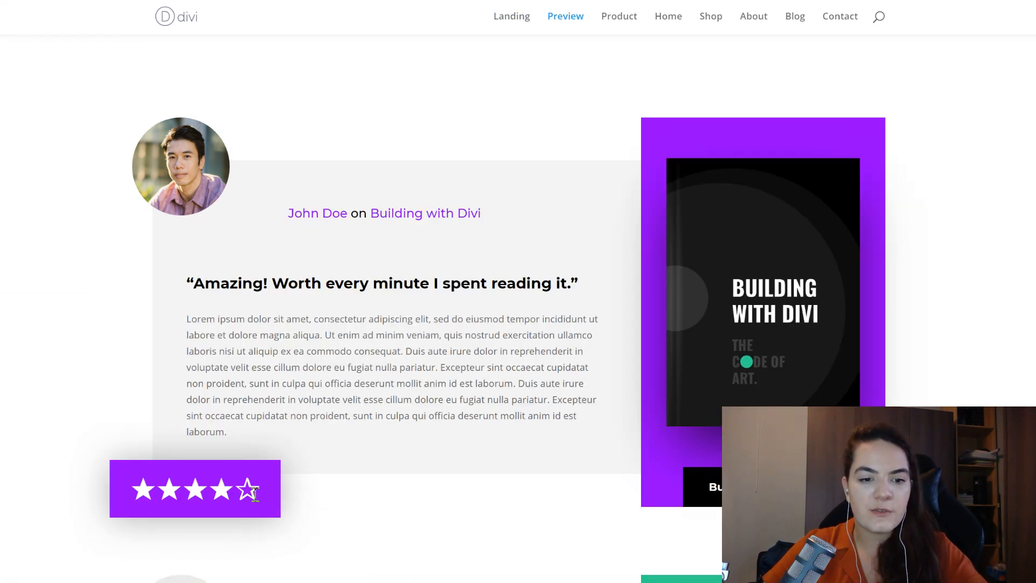
# - Insert a Text module below the reviewer image with the ★★★★☆ rating copied from the Preview page as its body
pyautogui.moveTo(258, 491); pyautogui.dragTo(123, 487)
pyautogui.hotkey('ctrl', 'c')
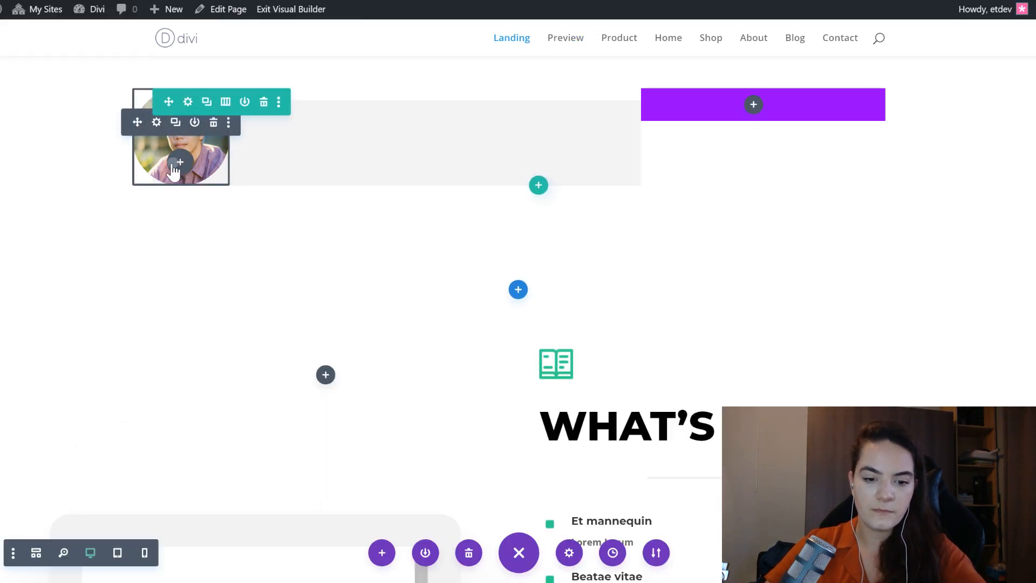
pyautogui.click(180, 162)
pyautogui.write('text')
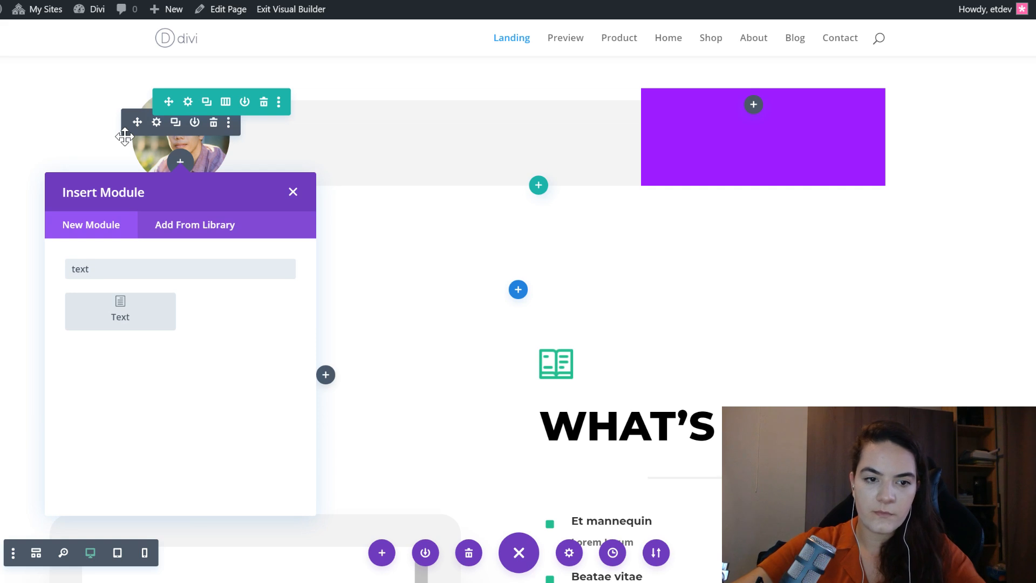
pyautogui.press('Return')
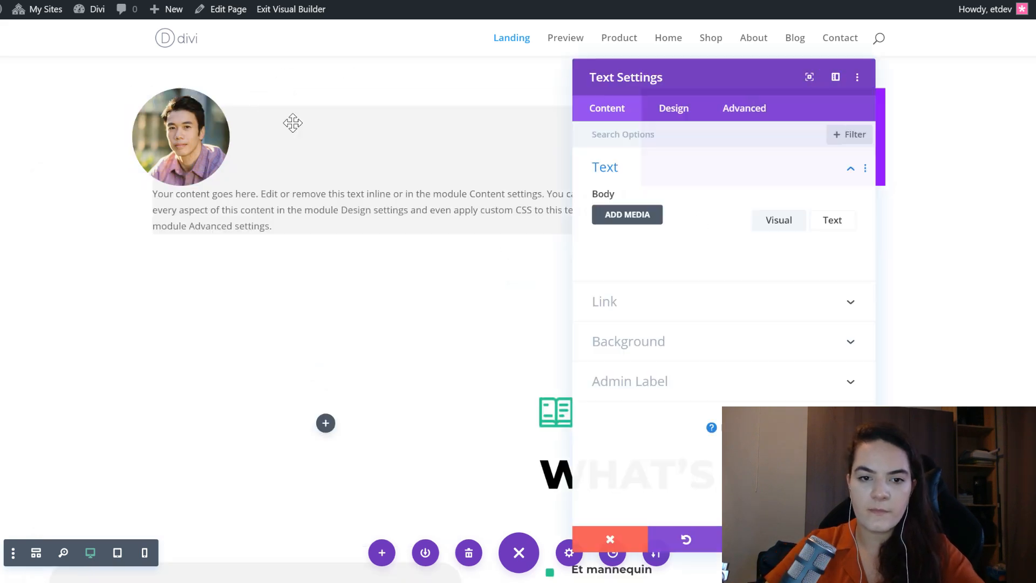
pyautogui.hotkey('ctrl', 'a')
pyautogui.hotkey('ctrl', 'v')
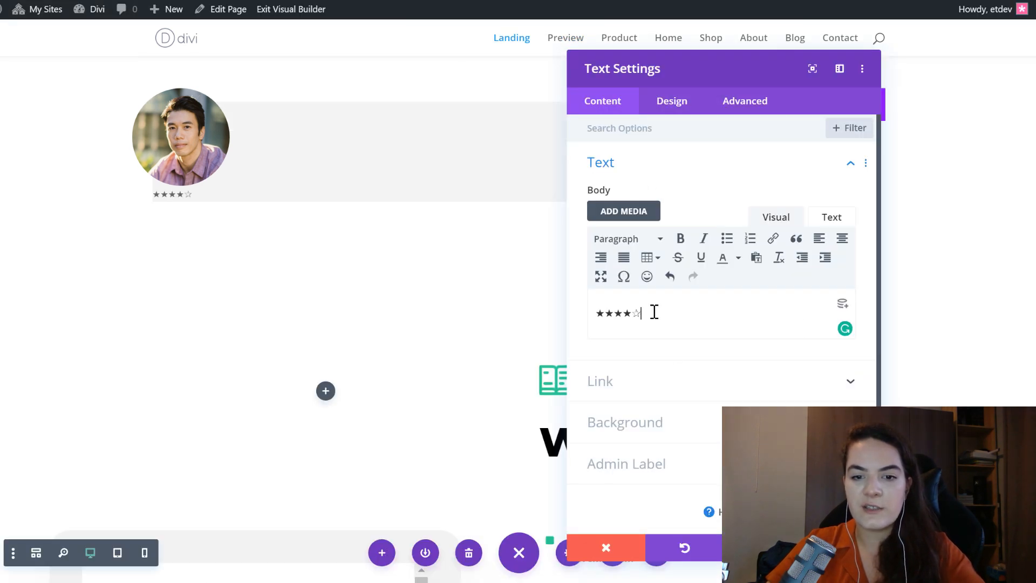
# - Try replacing the fourth solid star in the rating text with an outlined star, and undo the replacement
pyautogui.tripleClick(664, 311)
pyautogui.click(665, 313)
pyautogui.tripleClick(668, 313)
pyautogui.click(669, 313)
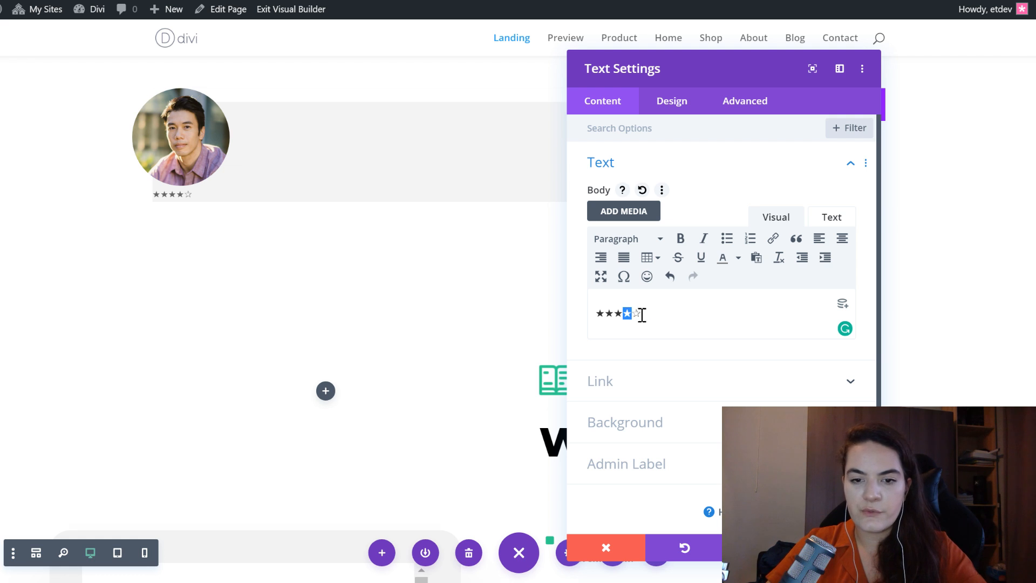
pyautogui.hotkey('ctrl', 'z')
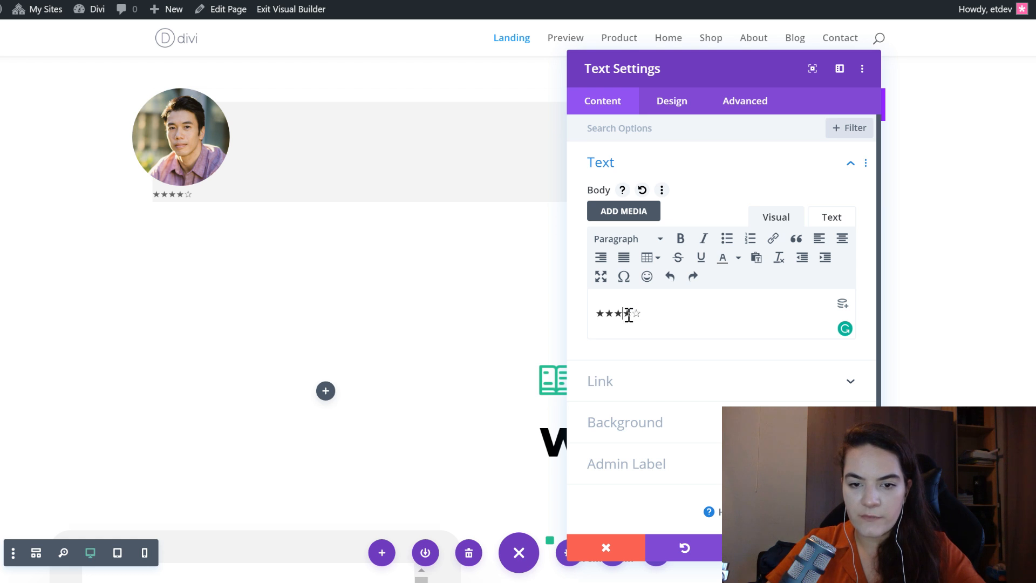
pyautogui.write('☆')
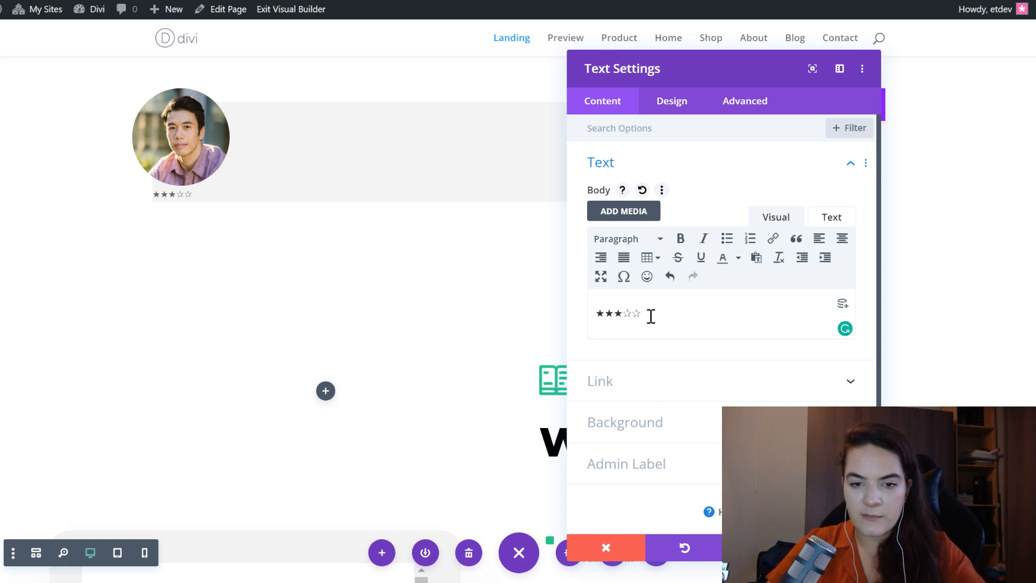
pyautogui.hotkey('ctrl', 'z')
pyautogui.click(651, 317)
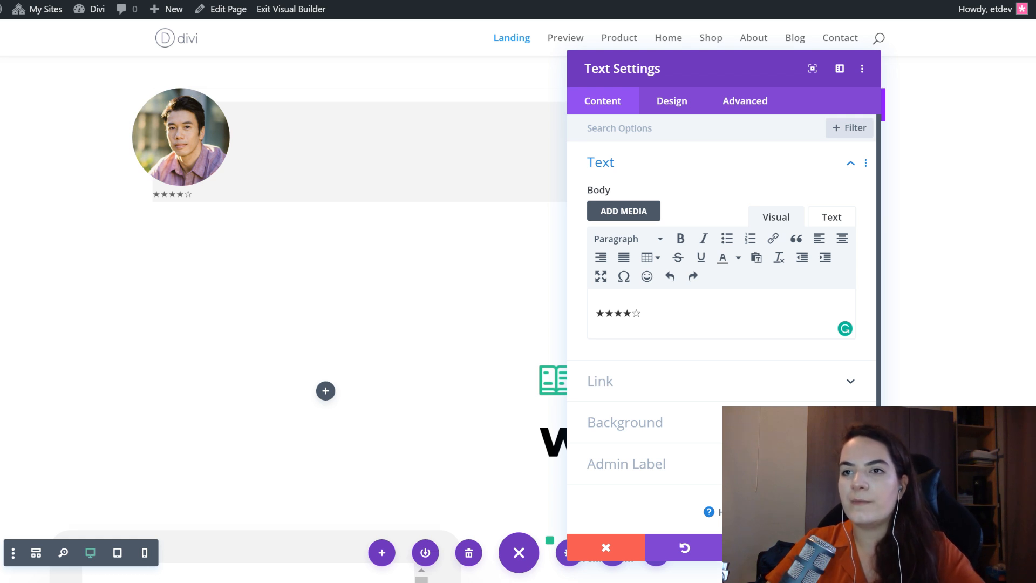
# - Set the background color of the star rating text module to #9400ff
pyautogui.click(671, 421)
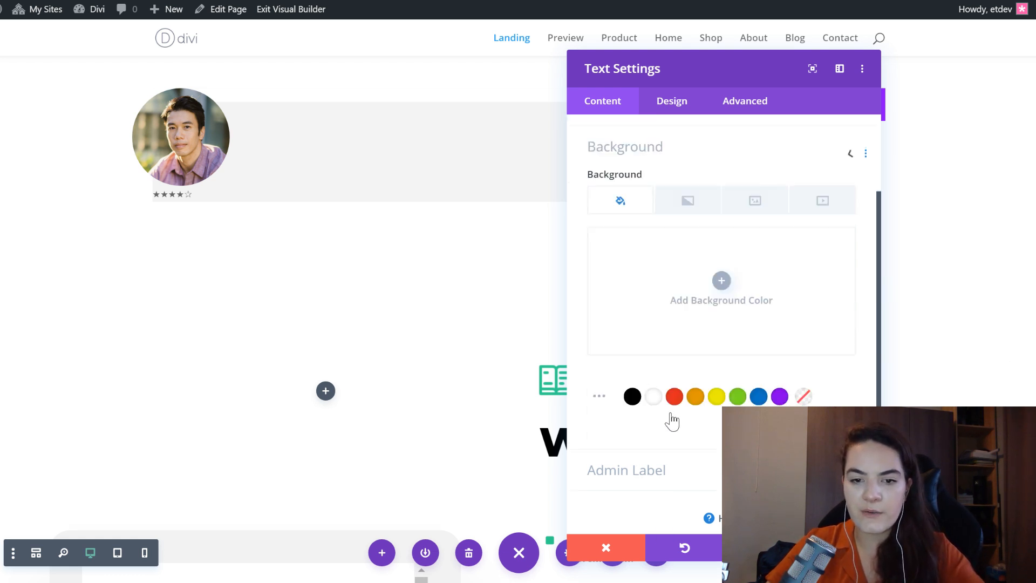
pyautogui.click(663, 316)
pyautogui.write('#9400ff')
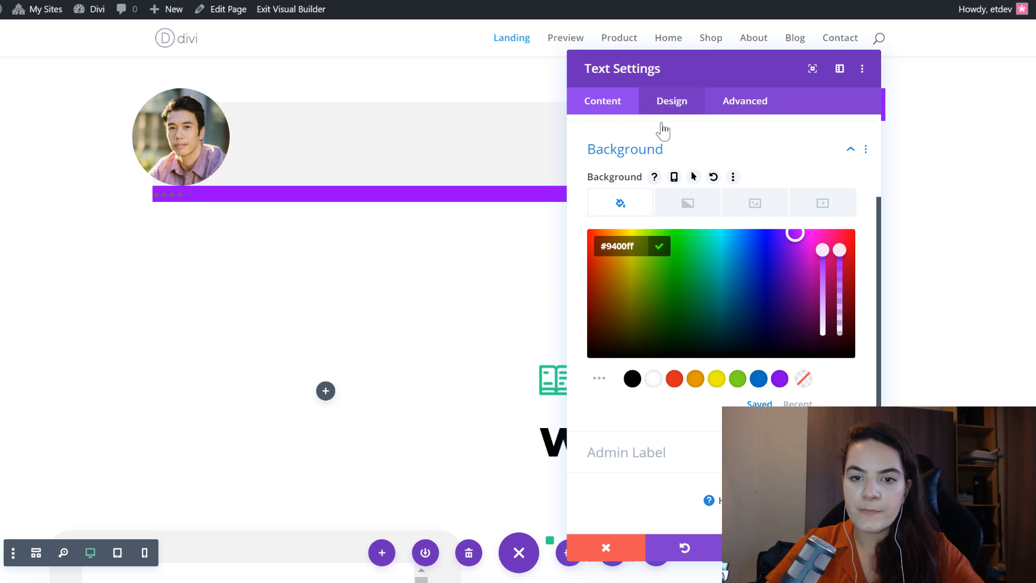
# - Paste the copied text styles (Montserrat, Heavy, white) onto the star rating module and review its text options
pyautogui.click(669, 102)
pyautogui.rightClick(647, 164)
pyautogui.click(653, 212)
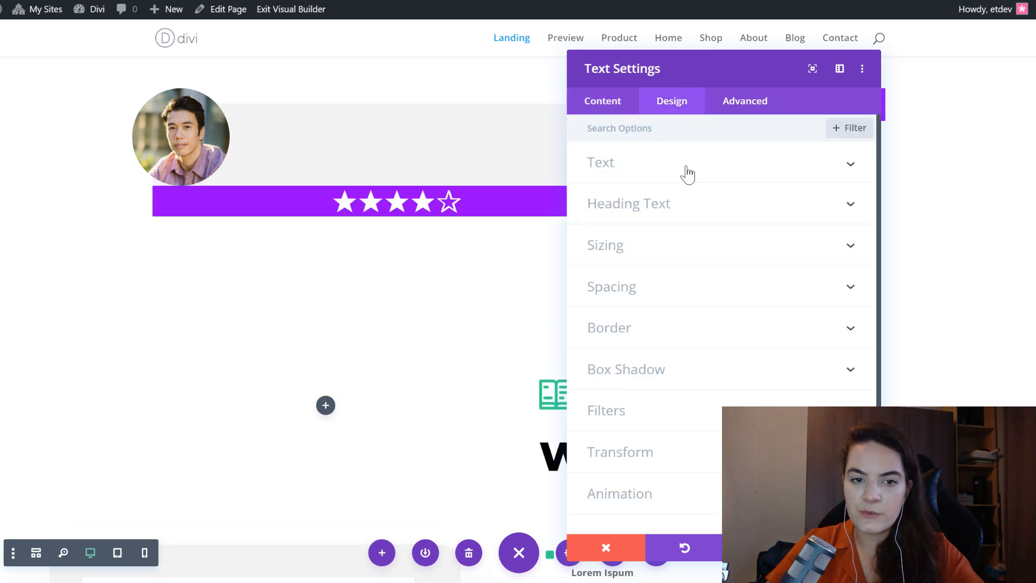
pyautogui.click(684, 165)
pyautogui.scroll(-2, 706, 308)
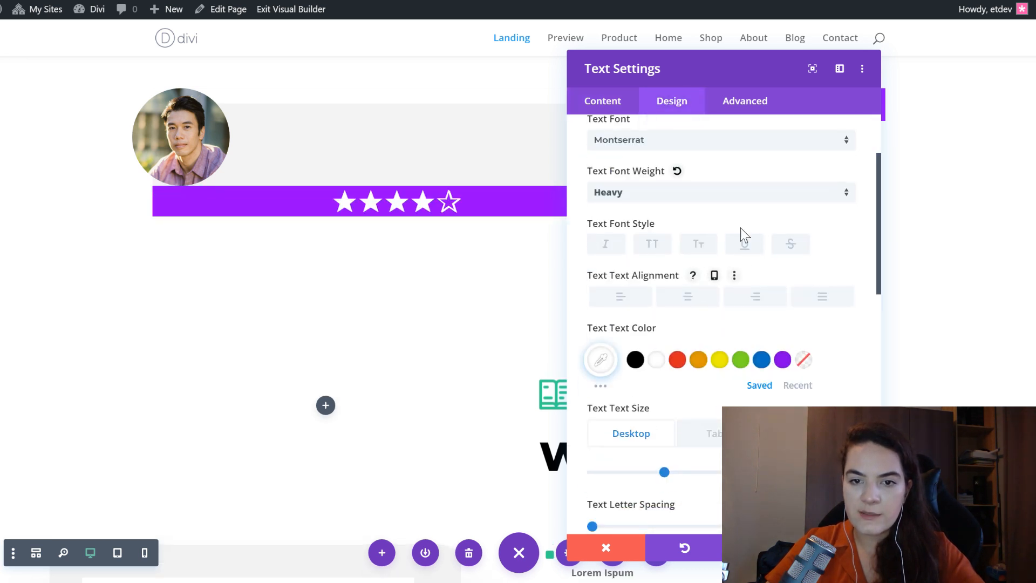
pyautogui.scroll(2, 726, 229)
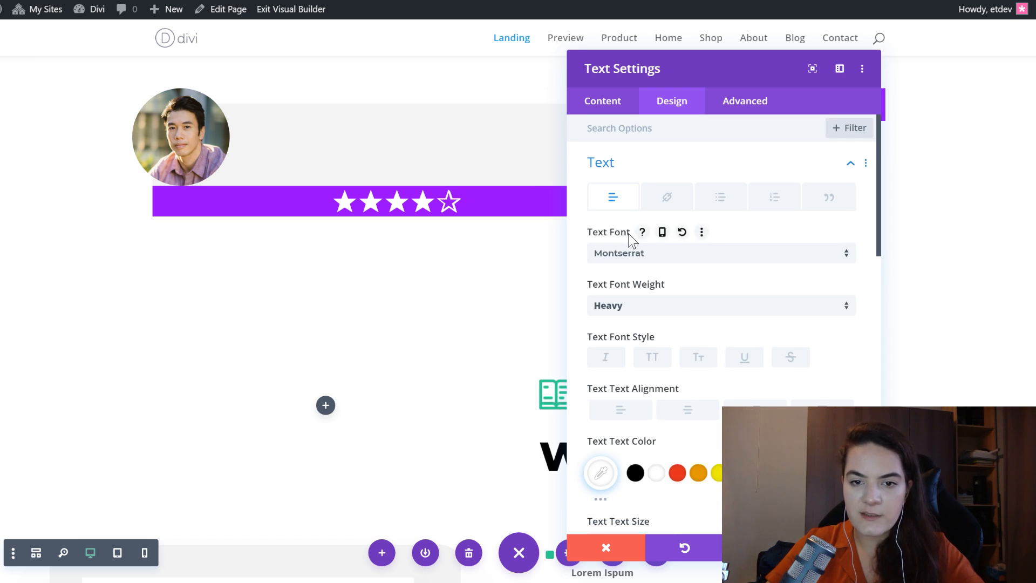
pyautogui.scroll(-2, 652, 280)
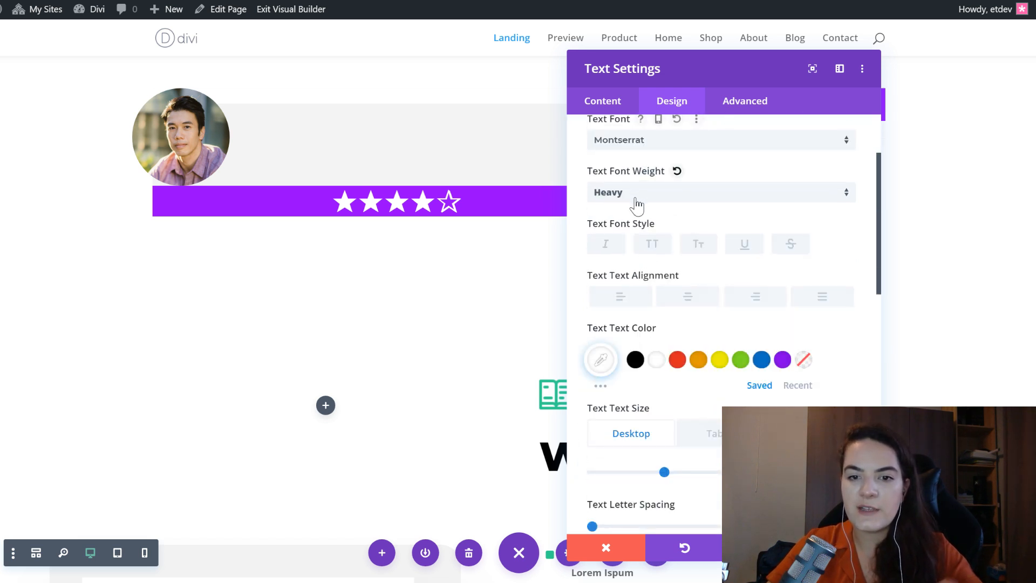
# - Examine the star rating's text size on desktop, tablet and phone, along with its line height, shadow and alignment
pyautogui.scroll(-2, 726, 270)
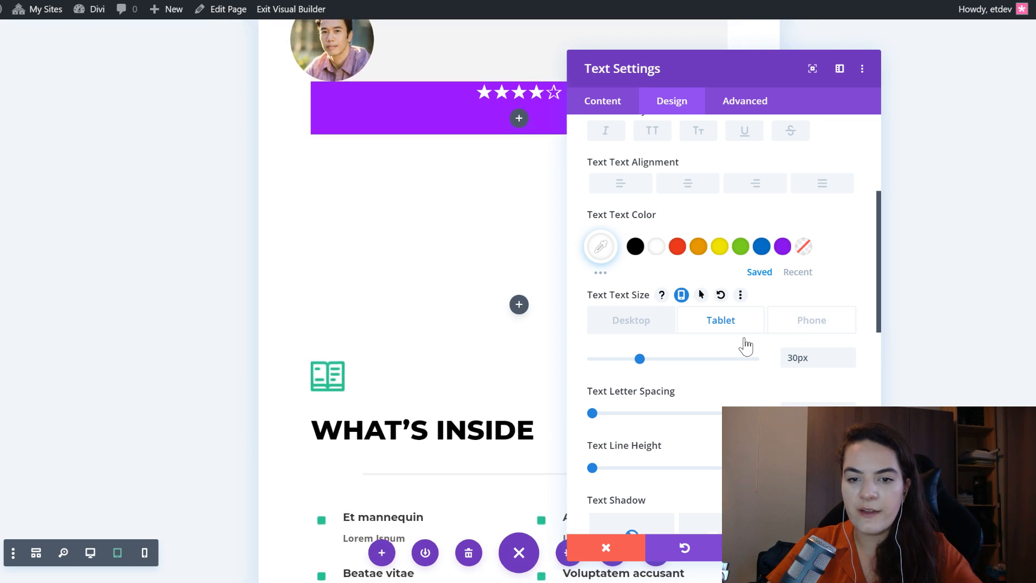
pyautogui.click(811, 328)
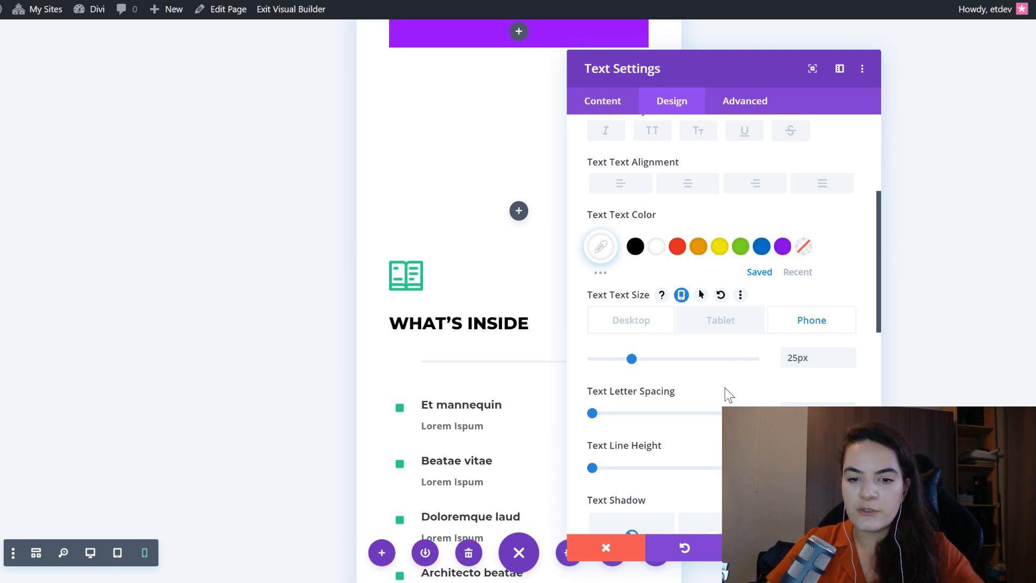
pyautogui.scroll(-2, 713, 427)
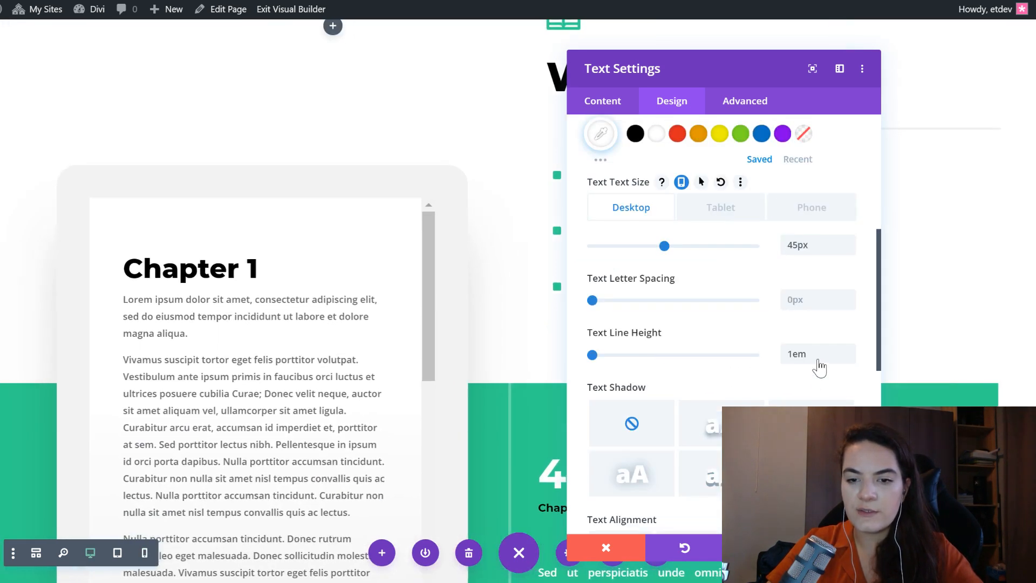
pyautogui.scroll(-3, 803, 334)
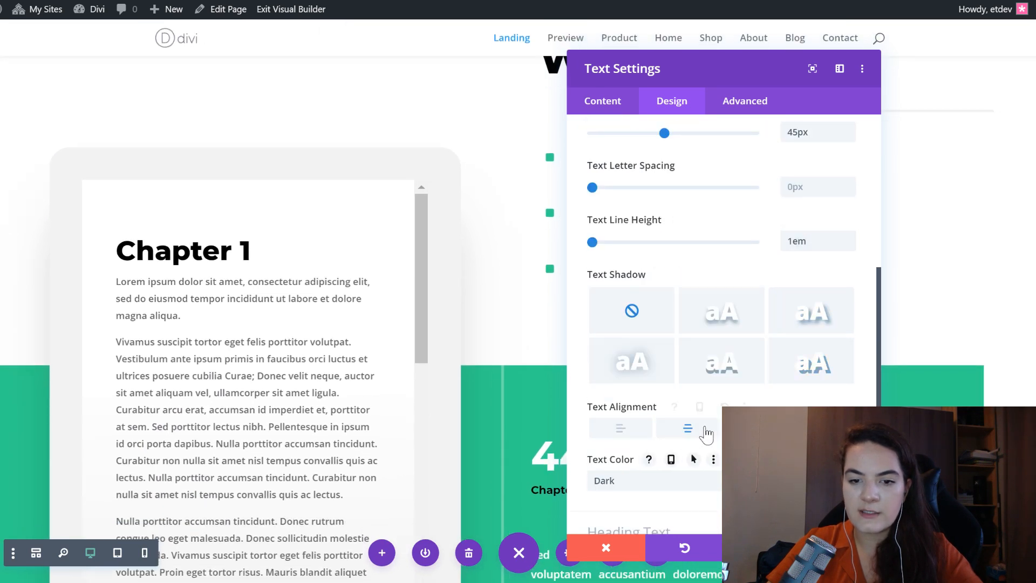
pyautogui.scroll(10, 492, 220)
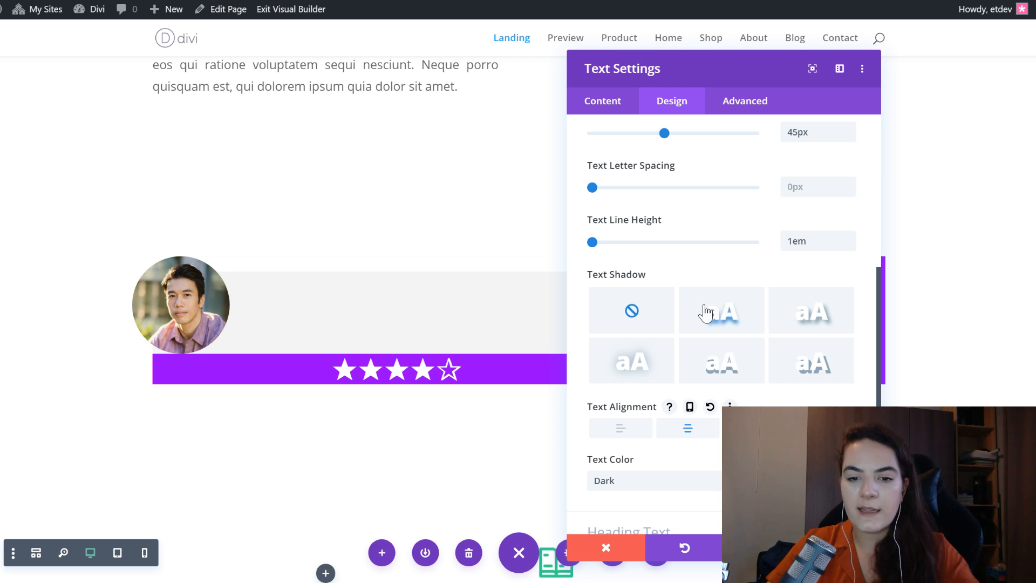
pyautogui.scroll(8, 696, 281)
pyautogui.scroll(-1, 675, 272)
# - Set the star rating module's width to 35%
pyautogui.scroll(-5, 672, 286)
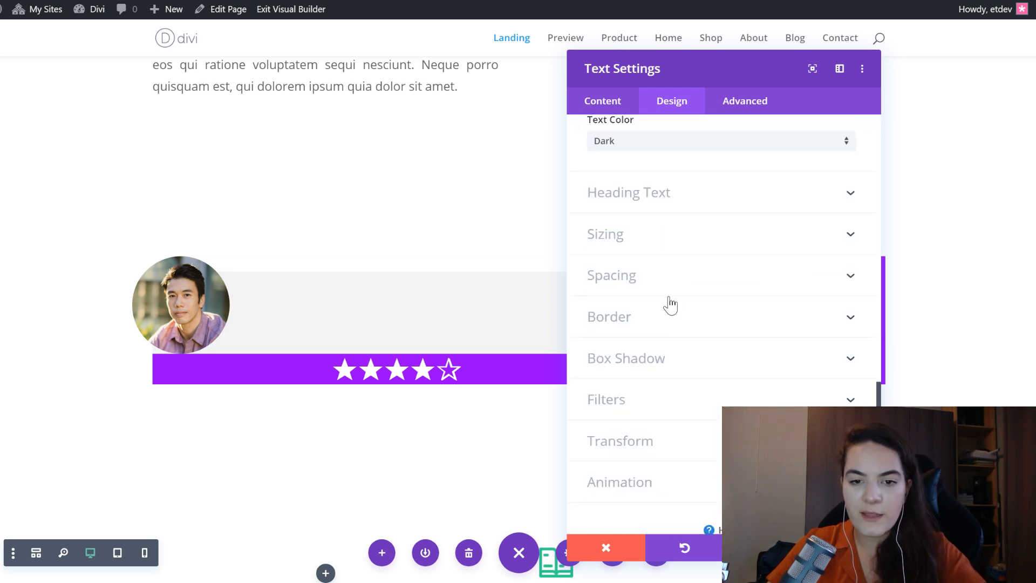
pyautogui.click(662, 229)
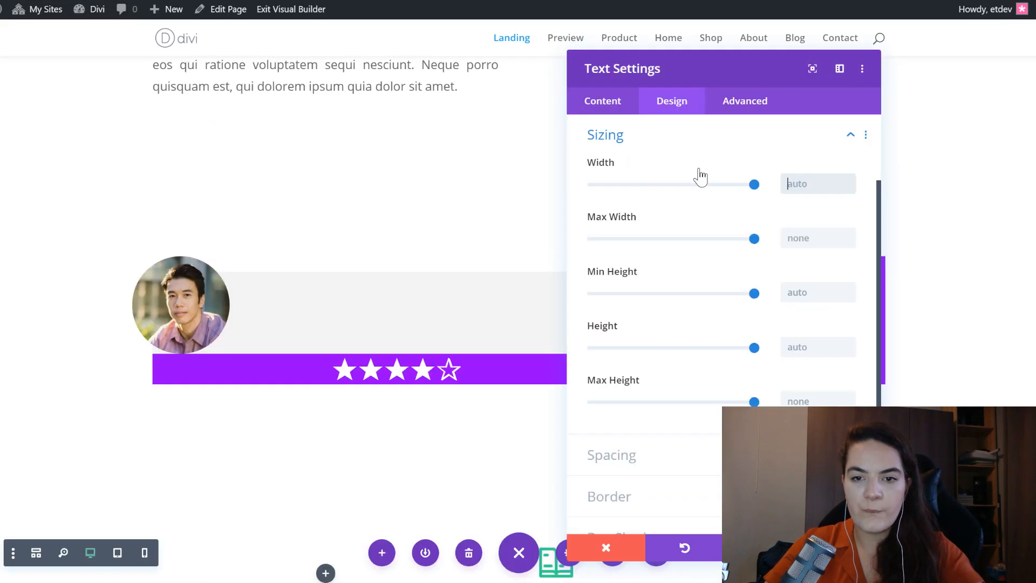
pyautogui.write('35%')
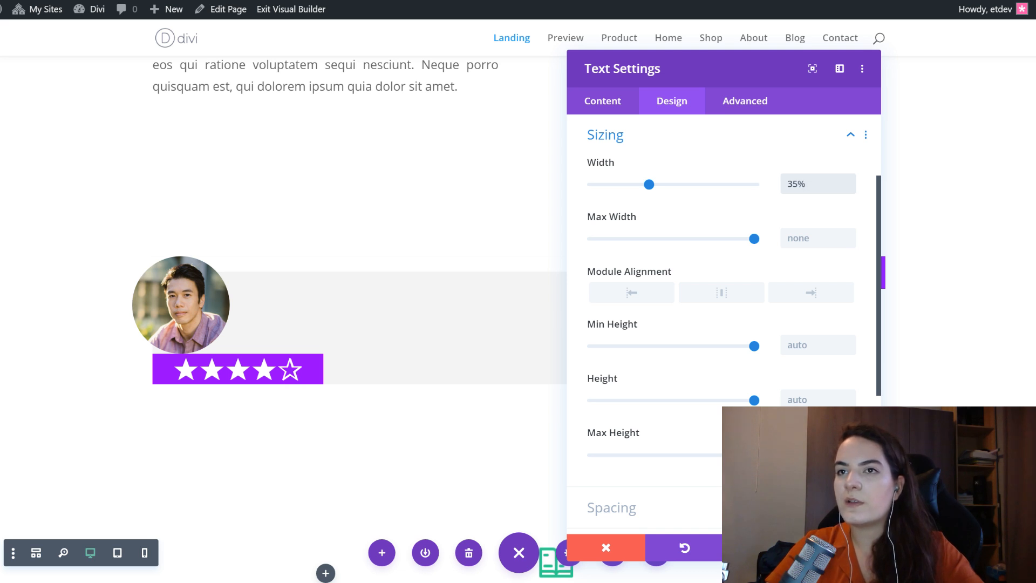
# - Give the star rating module linked left and right margins of 50px and linked top and bottom padding of 20px
pyautogui.scroll(-4, 710, 381)
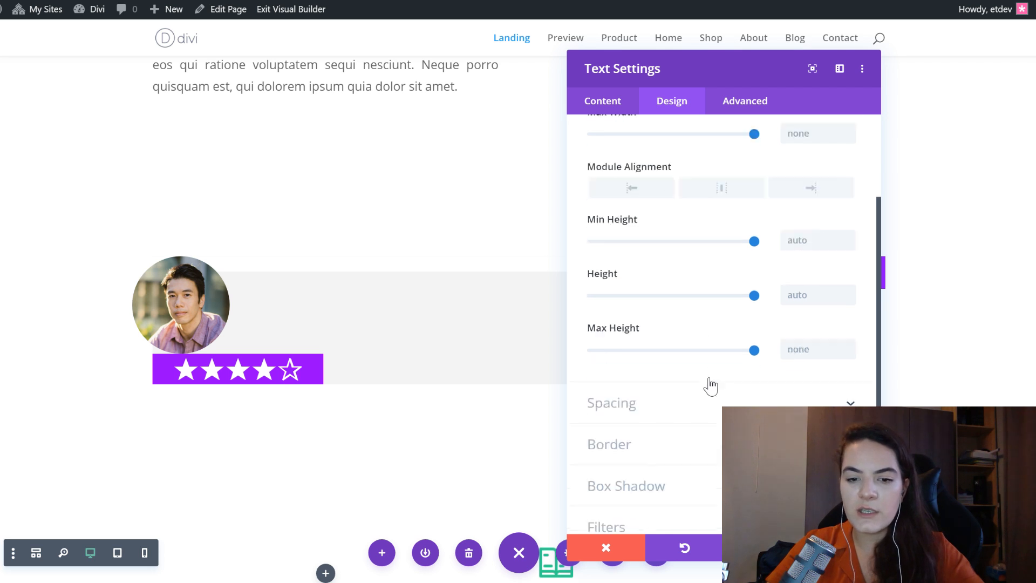
pyautogui.click(668, 292)
pyautogui.click(745, 183)
pyautogui.write('50px')
pyautogui.click(792, 185)
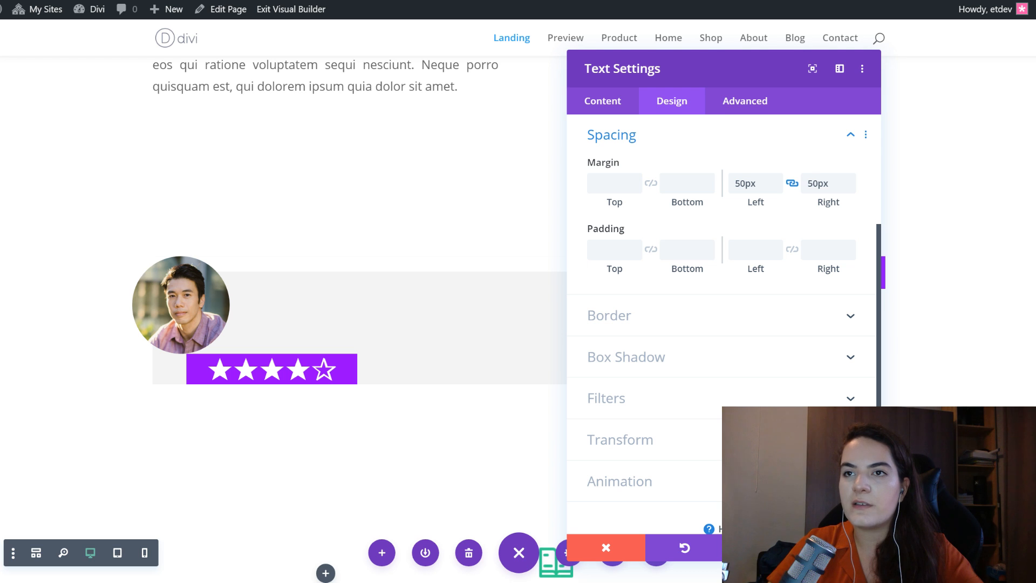
pyautogui.click(616, 247)
pyautogui.write('20px')
pyautogui.click(651, 251)
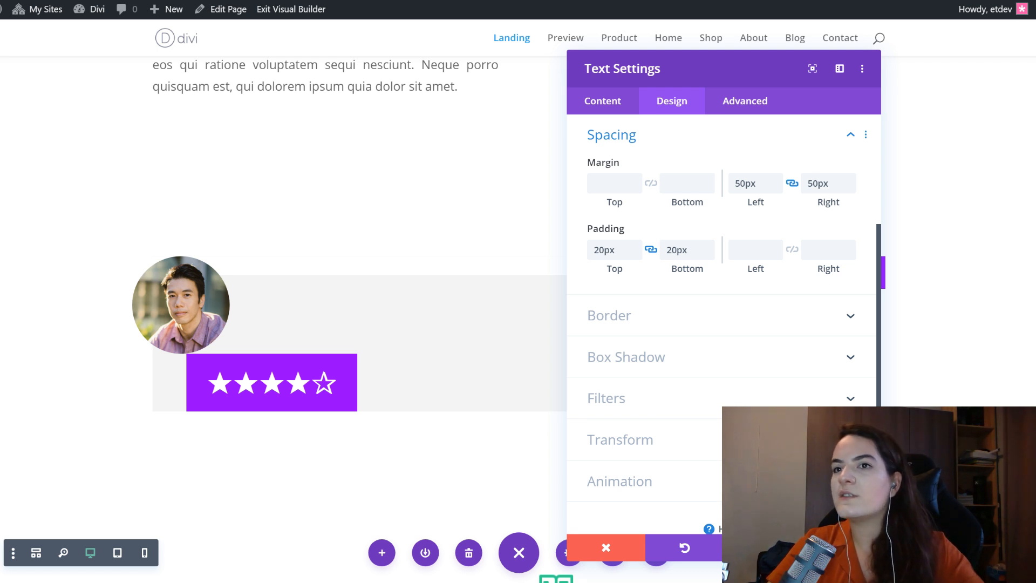
# - Add the first box shadow preset to the star rating module with a 50px blur strength, and check its shadow color
pyautogui.scroll(-1, 701, 317)
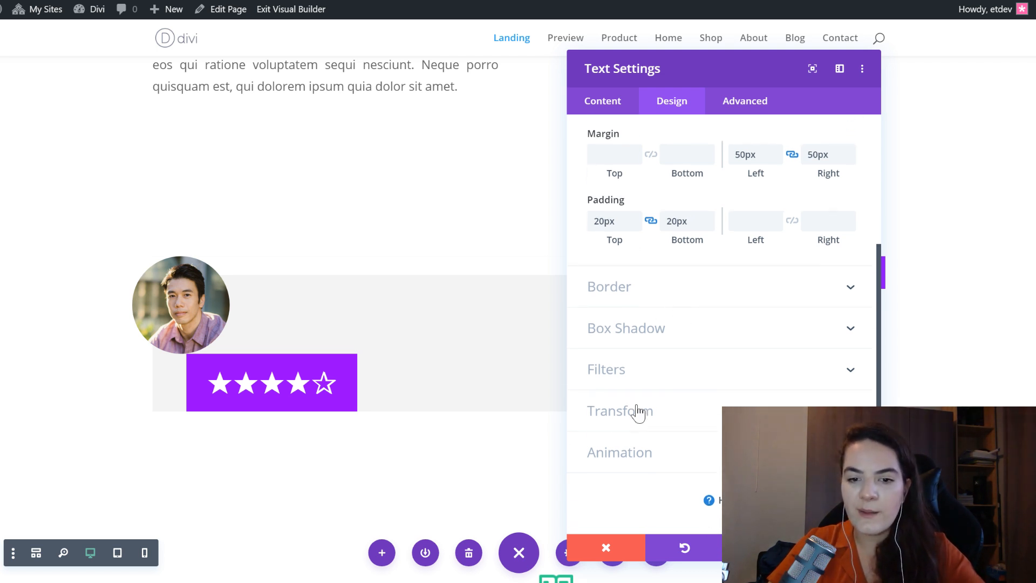
pyautogui.click(672, 335)
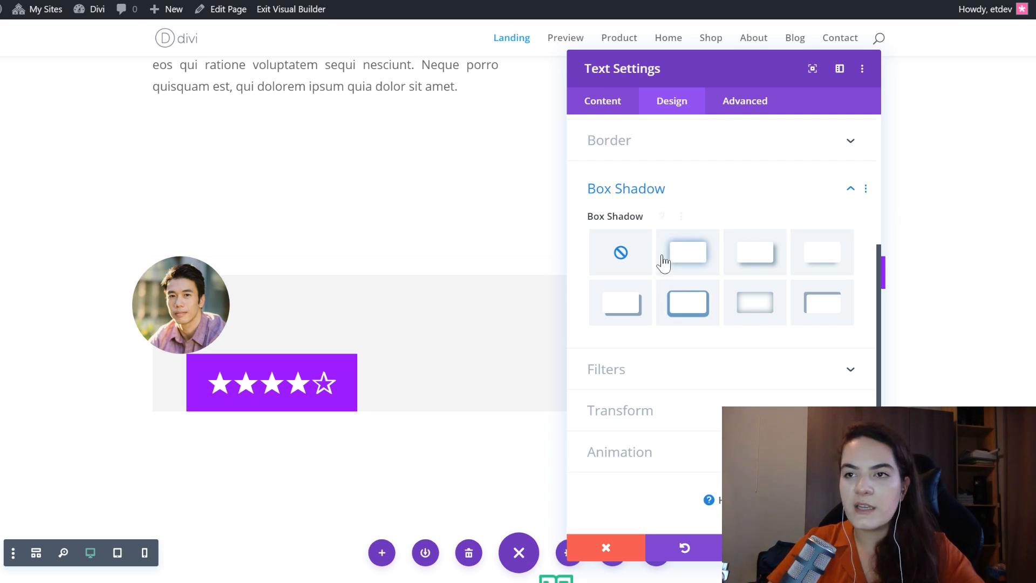
pyautogui.click(679, 251)
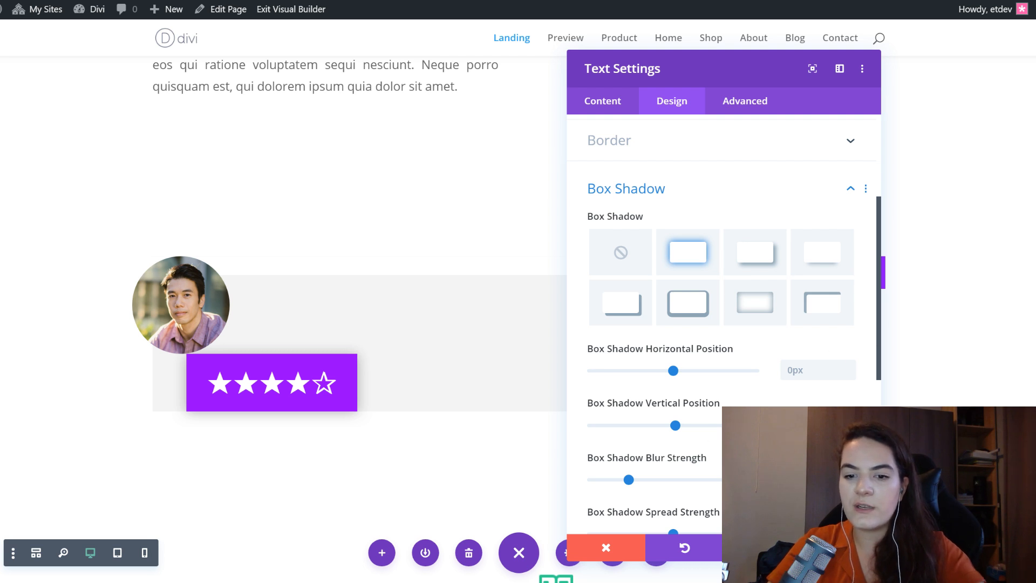
pyautogui.write('50')
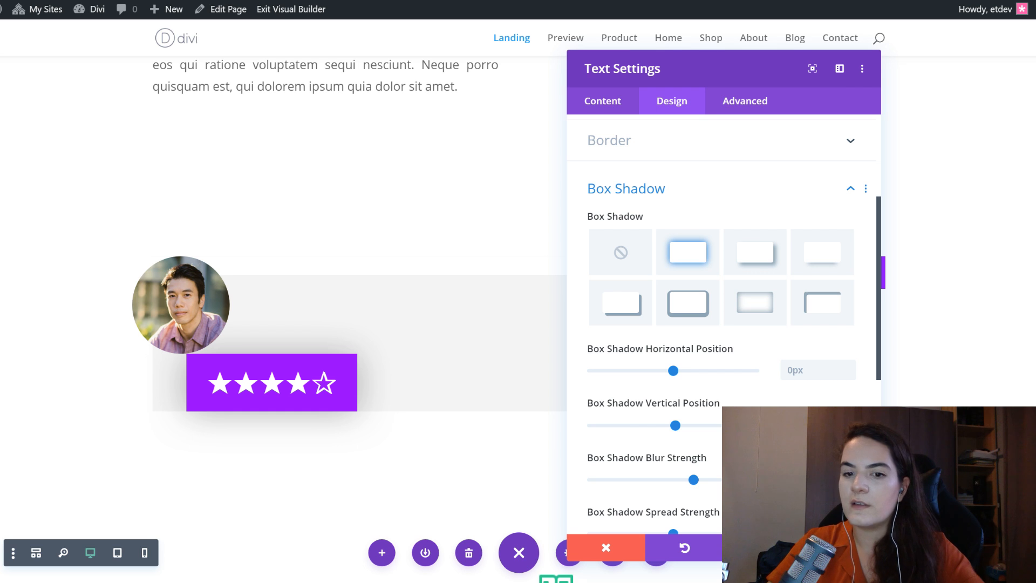
pyautogui.scroll(-4, 658, 415)
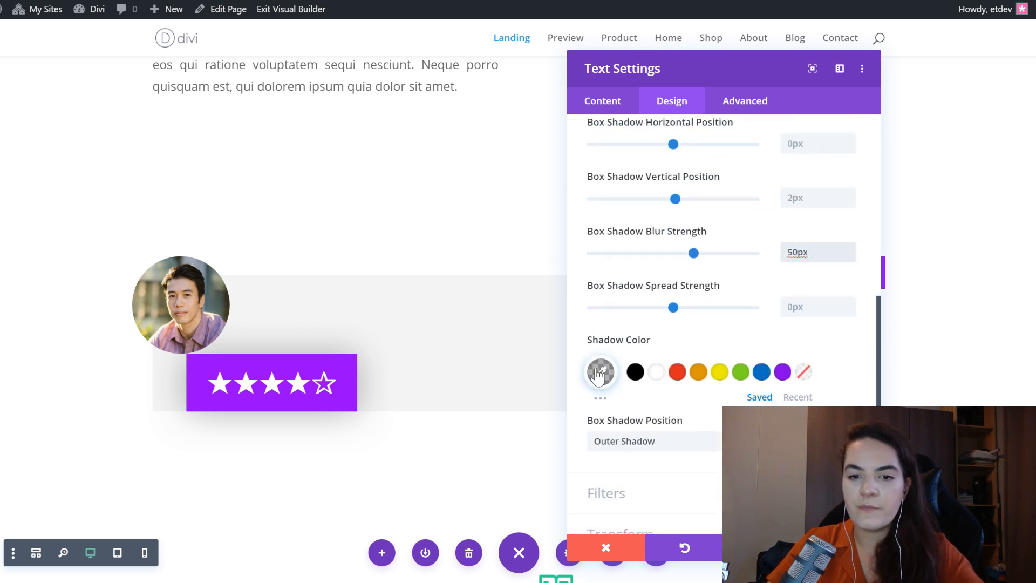
pyautogui.click(598, 372)
pyautogui.click(818, 344)
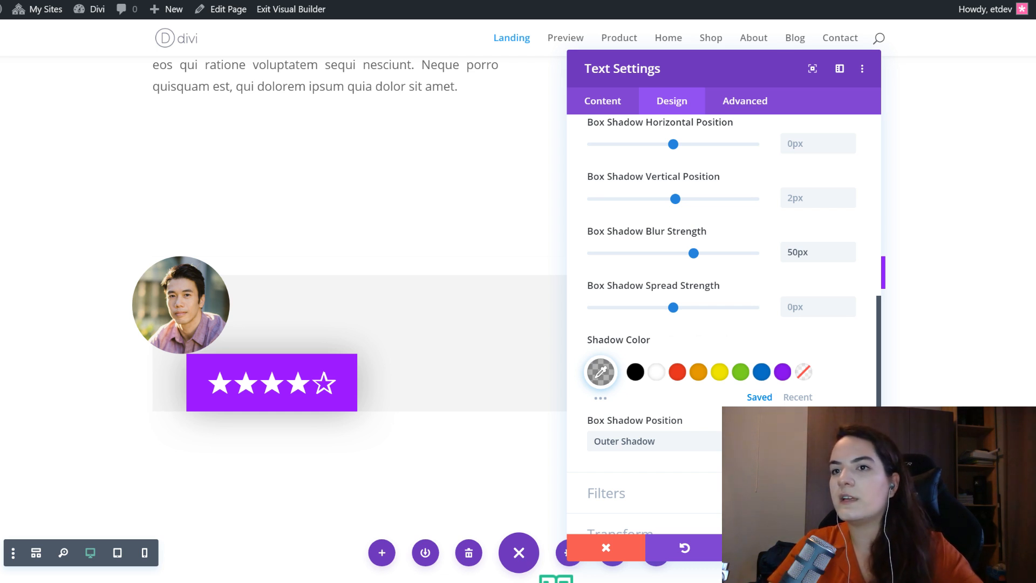
# - Open the translate options in the star rating module's transform settings and save the module
pyautogui.scroll(-4, 323, 225)
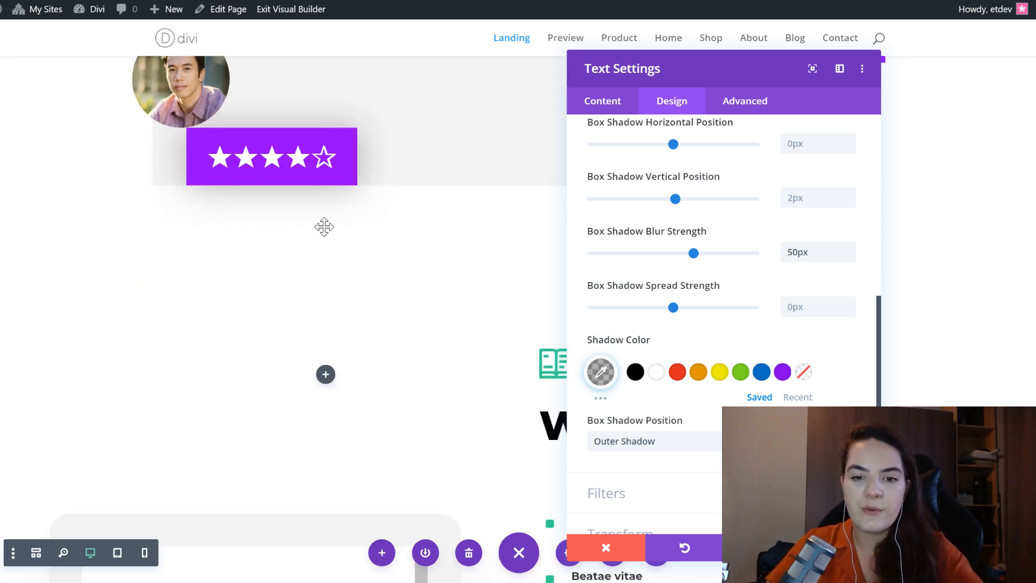
pyautogui.scroll(-2, 605, 331)
pyautogui.click(681, 424)
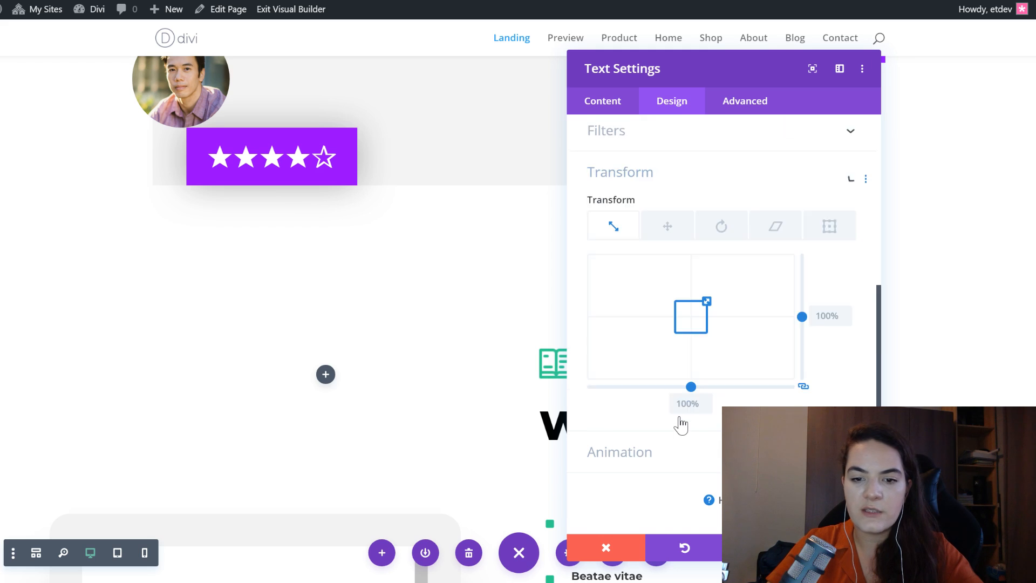
pyautogui.click(669, 233)
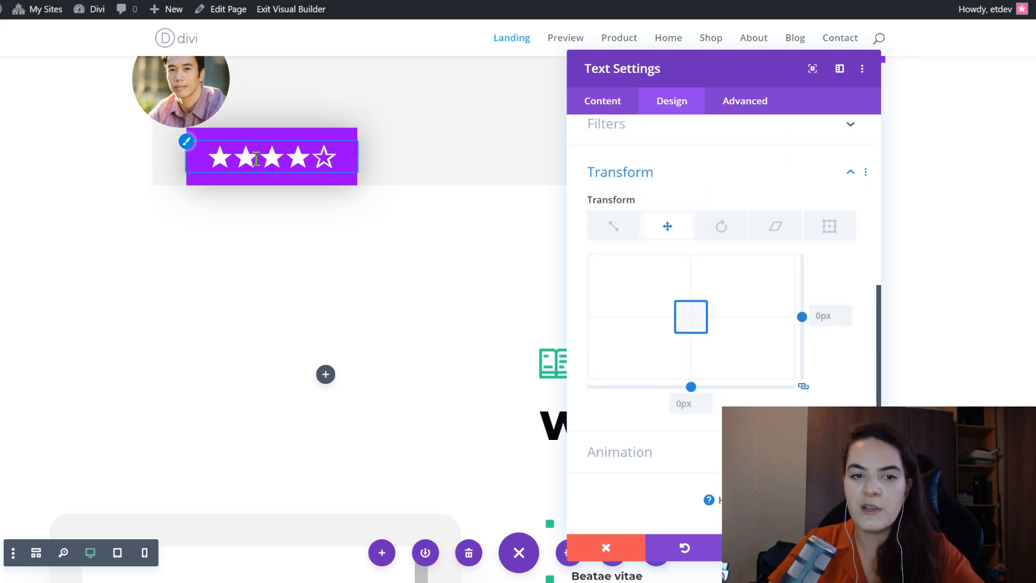
pyautogui.scroll(4, 437, 313)
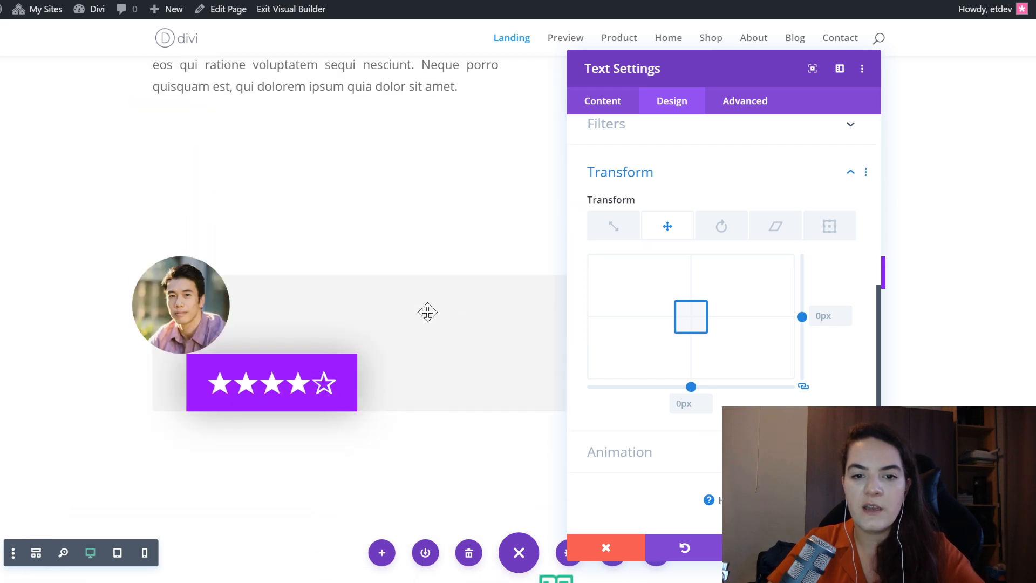
pyautogui.scroll(-2, 427, 312)
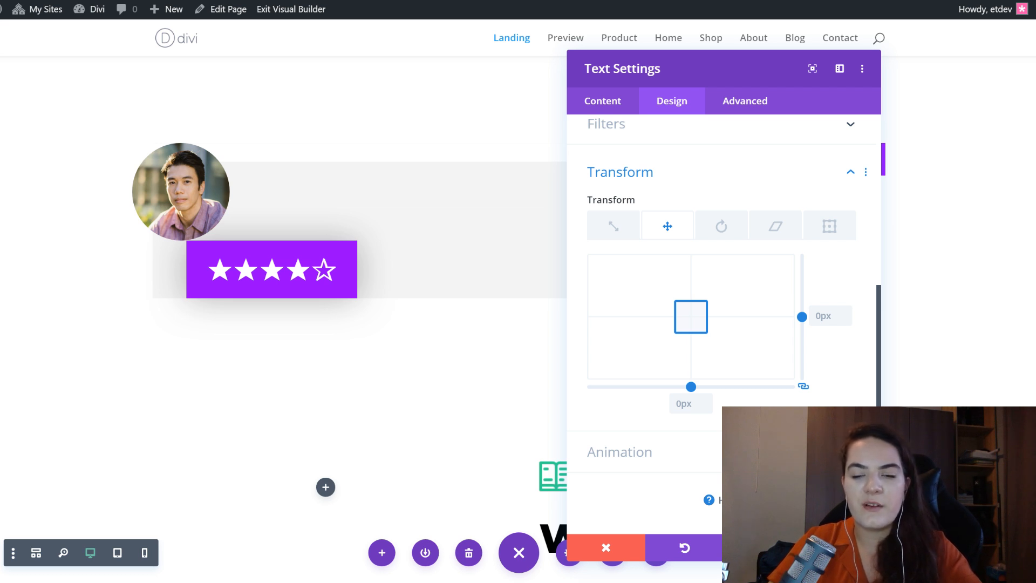
pyautogui.click(842, 548)
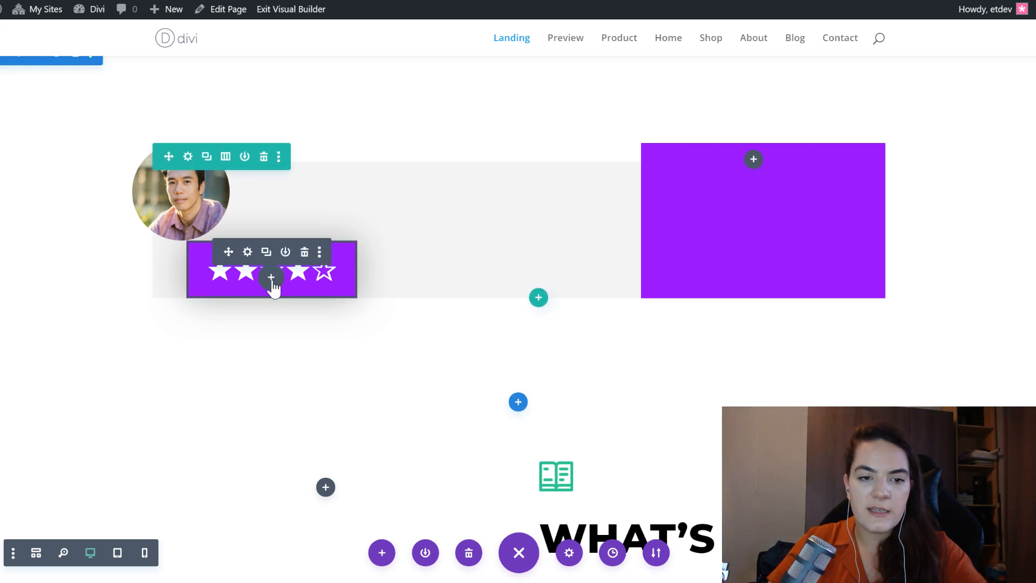
# - Insert a Text module below the star rating with the copied linked line of reviewer name and "Building with Divi" as its body
pyautogui.click(271, 281)
pyautogui.write('text')
pyautogui.press('Return')
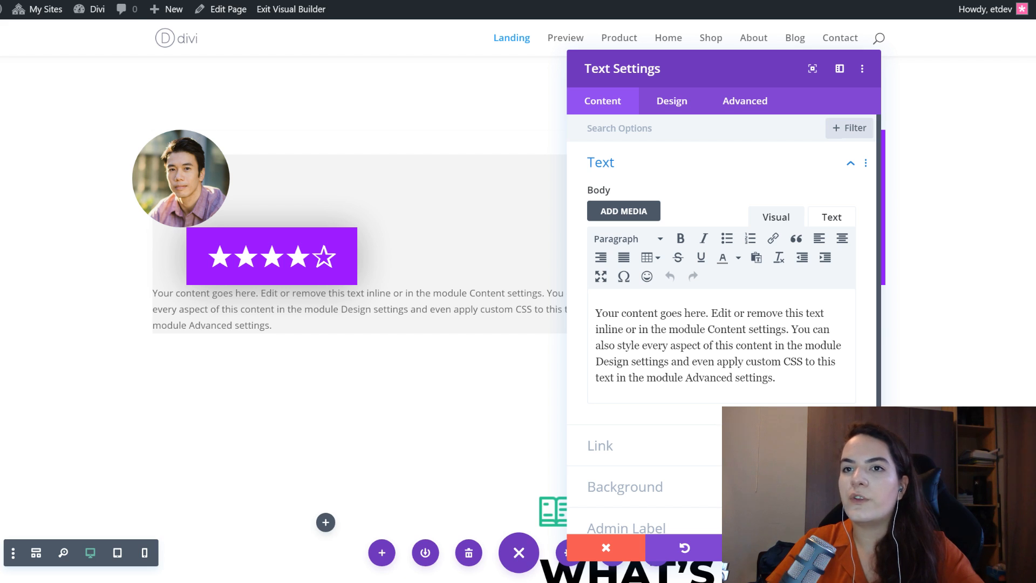
pyautogui.click(725, 359)
pyautogui.hotkey('ctrl', 'a')
pyautogui.write('John Doe on Building with Divi')
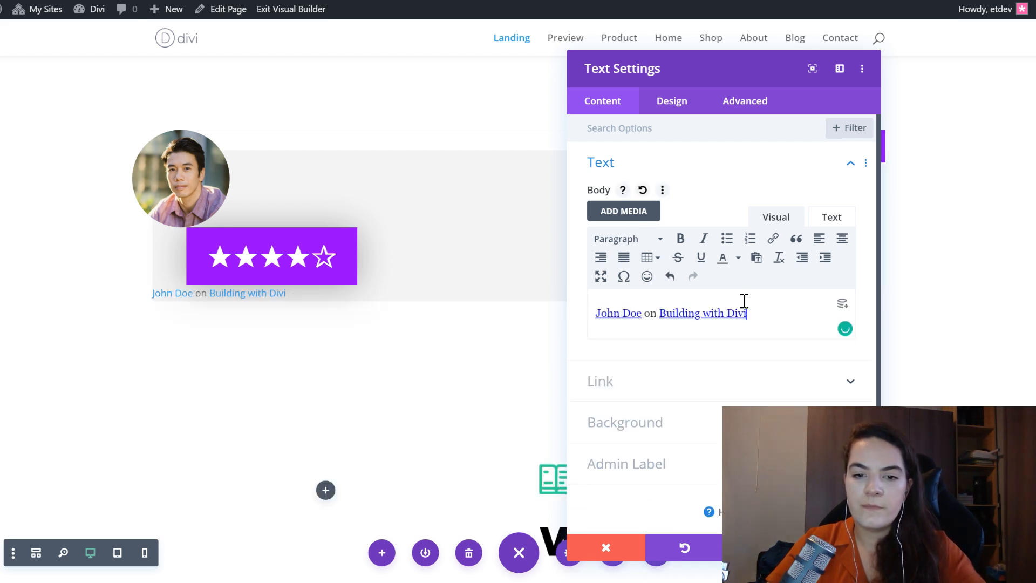
# - Inspect the reviewer name and "Building with Divi" links in the new module's body text
pyautogui.click(705, 319)
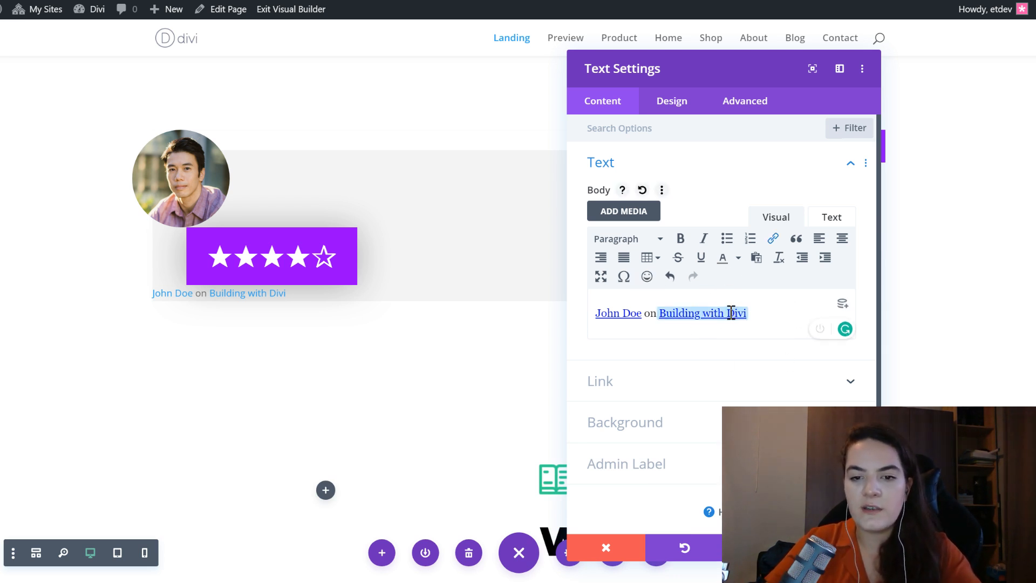
pyautogui.click(727, 313)
pyautogui.click(621, 312)
pyautogui.click(660, 317)
pyautogui.click(610, 314)
pyautogui.click(748, 313)
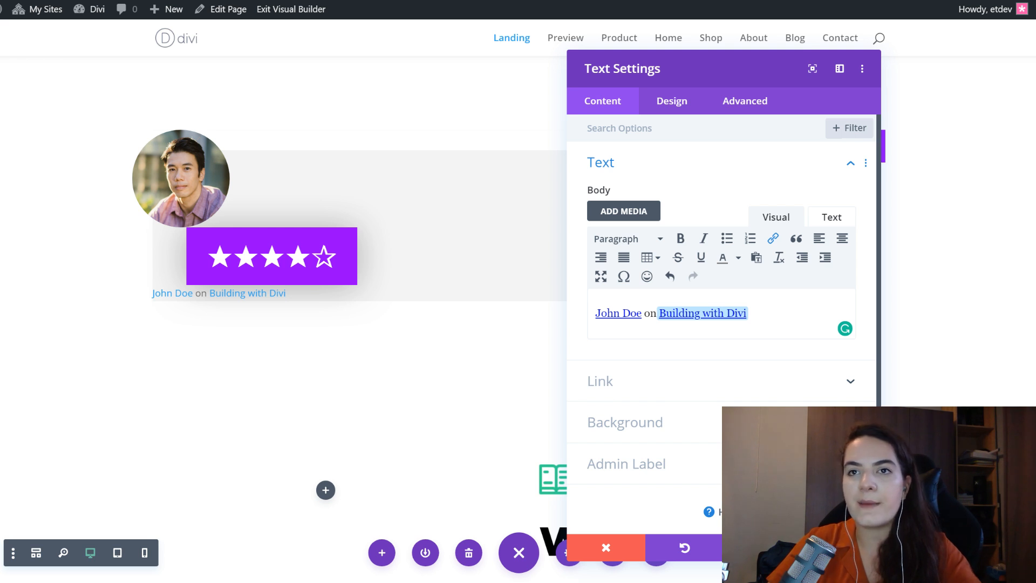
# - Paste the copied Montserrat text styles onto the reviewer byline module
pyautogui.click(689, 110)
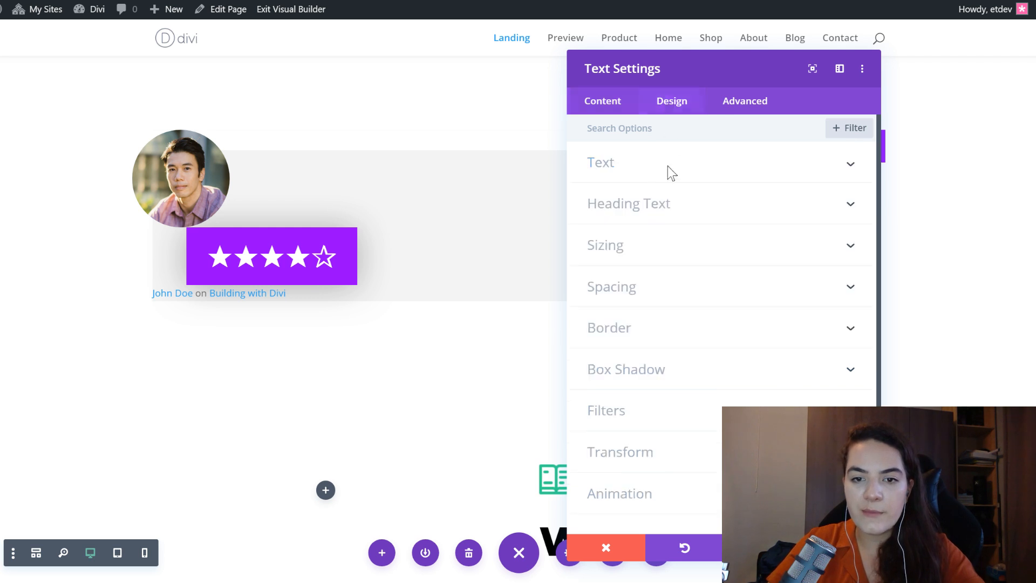
pyautogui.click(646, 171)
pyautogui.rightClick(636, 166)
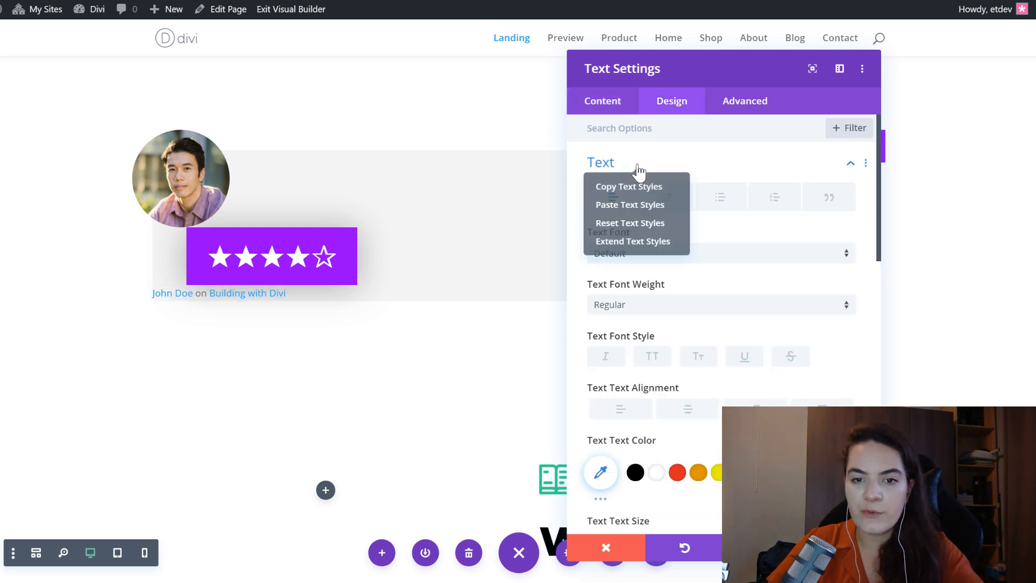
pyautogui.click(637, 205)
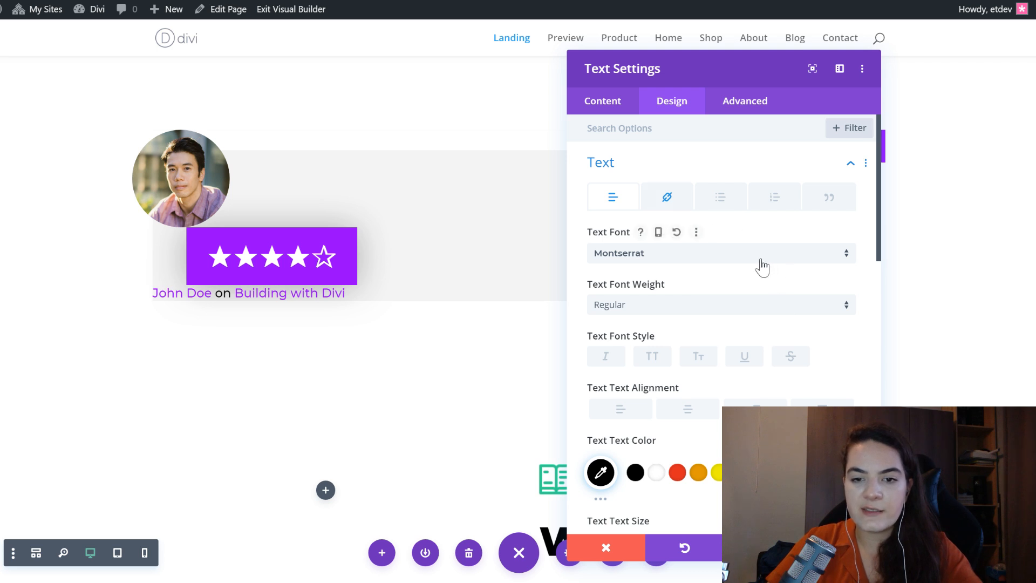
# - Examine the byline module's font, weight, text color, text size and line height
pyautogui.scroll(-2, 836, 340)
pyautogui.scroll(-2, 817, 332)
pyautogui.scroll(2, 817, 331)
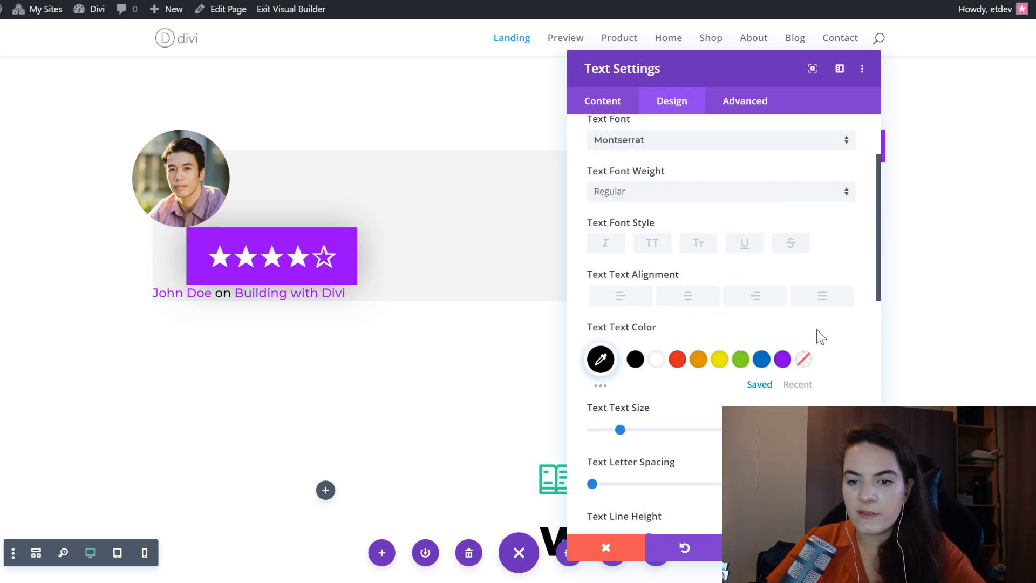
pyautogui.scroll(2, 845, 358)
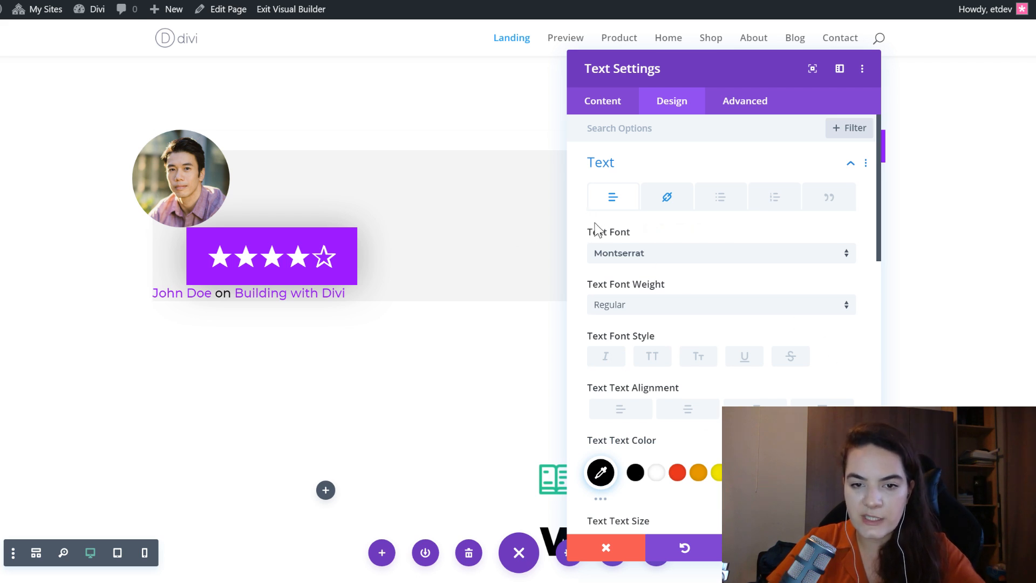
pyautogui.scroll(-2, 744, 321)
pyautogui.click(600, 358)
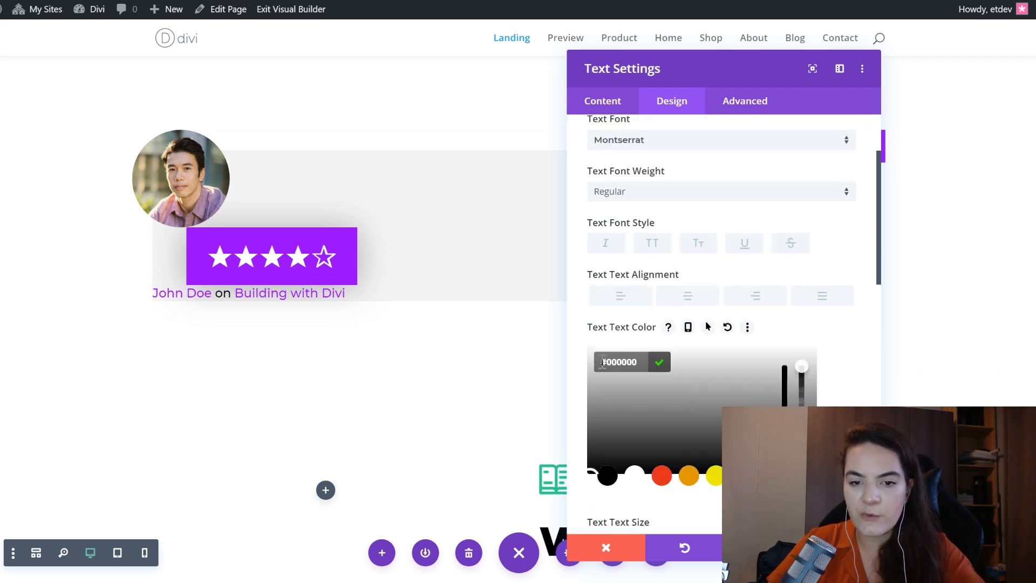
pyautogui.click(849, 353)
pyautogui.scroll(-2, 842, 356)
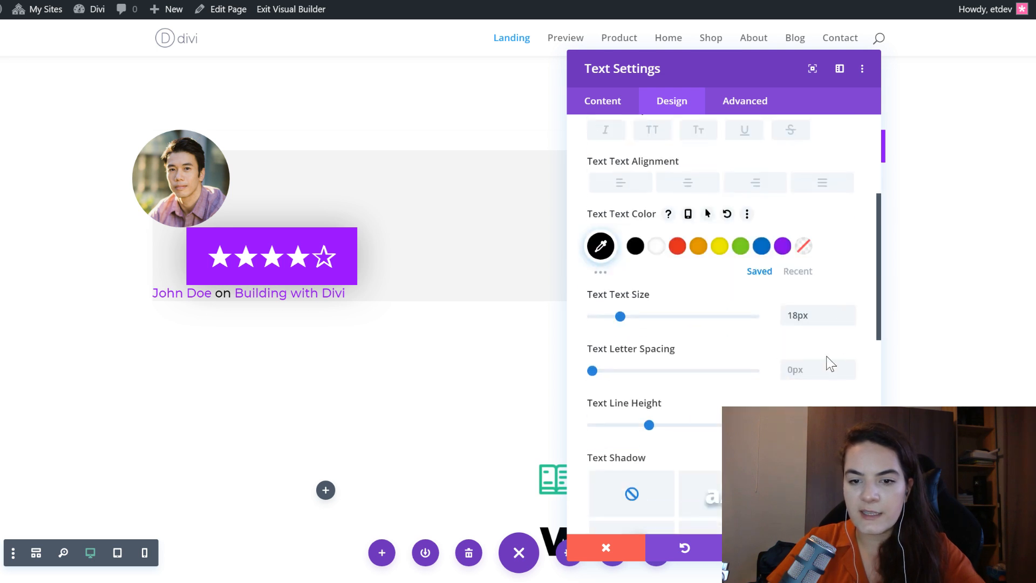
pyautogui.click(811, 319)
pyautogui.scroll(5, 659, 241)
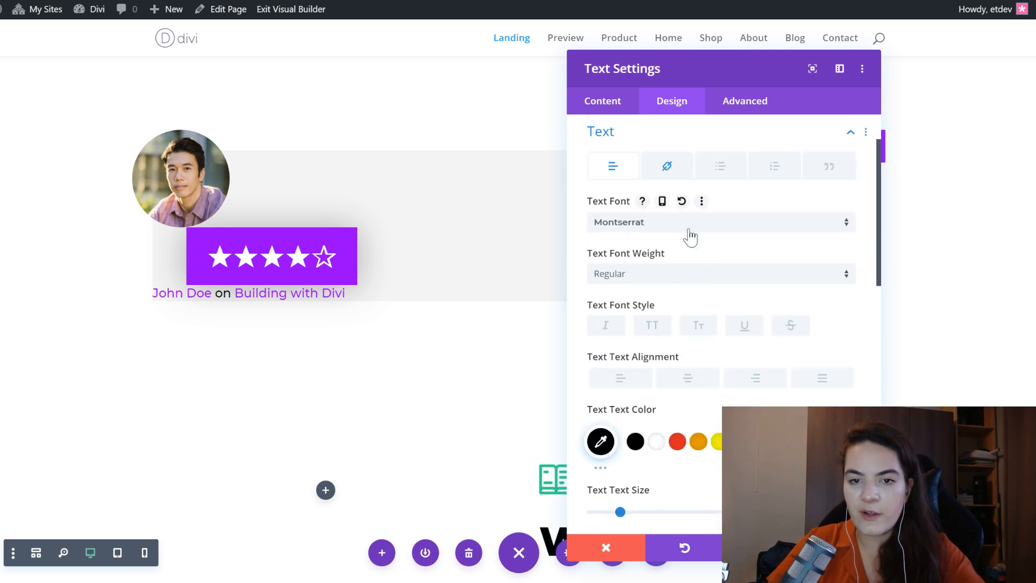
# - Examine the reviewer byline module's link font, style and text color
pyautogui.scroll(-2, 831, 266)
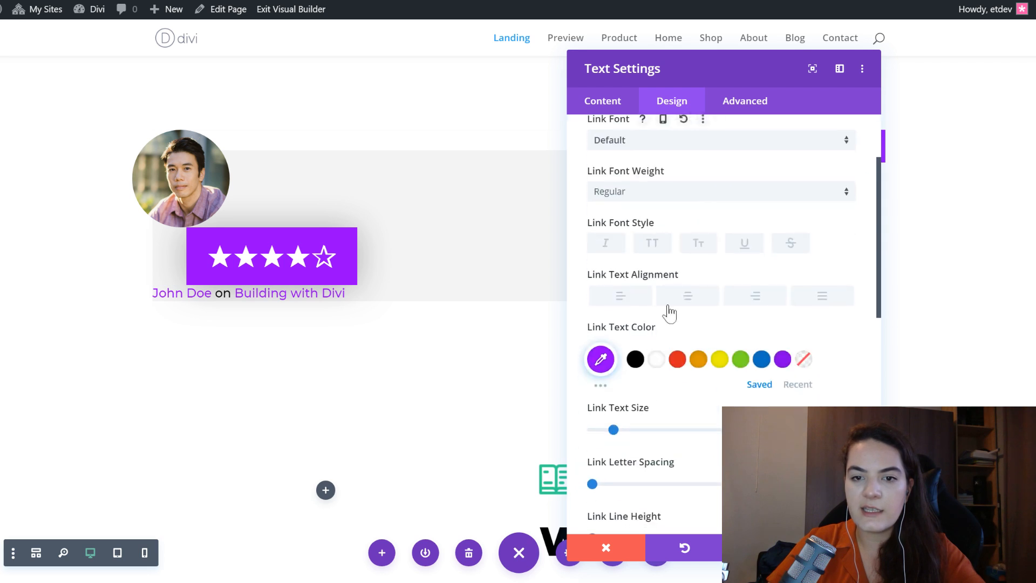
pyautogui.click(599, 360)
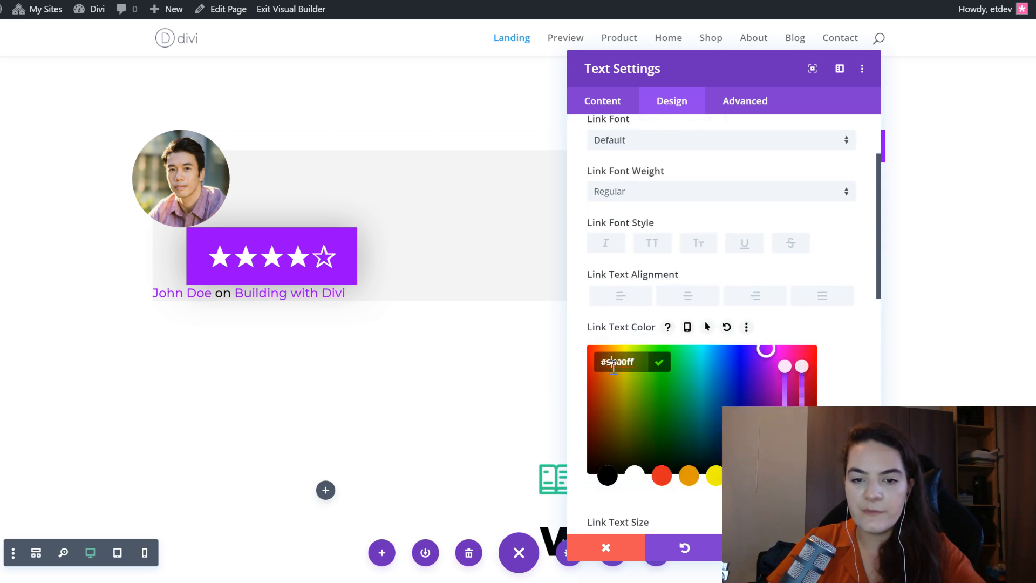
pyautogui.click(851, 385)
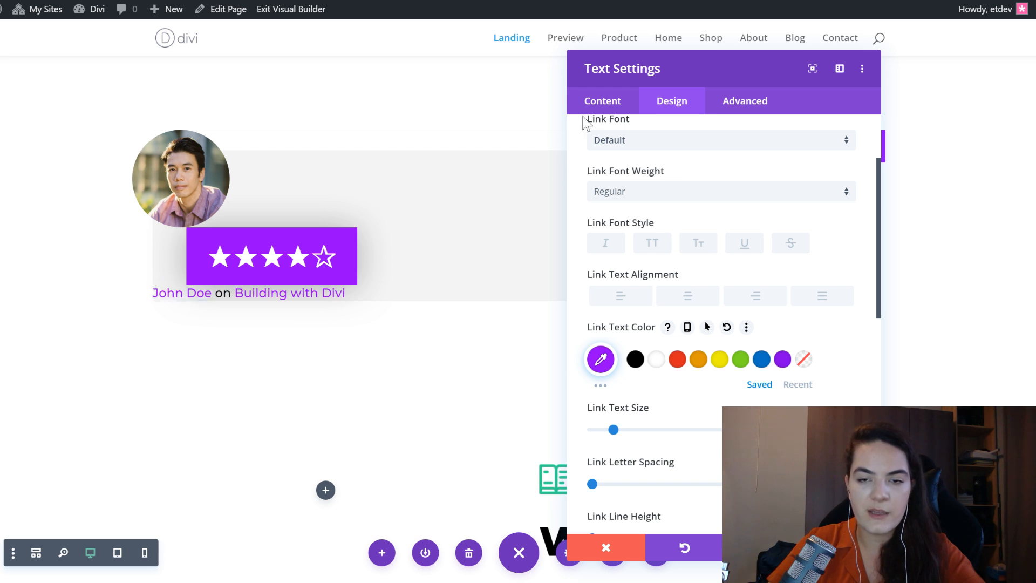
pyautogui.click(611, 100)
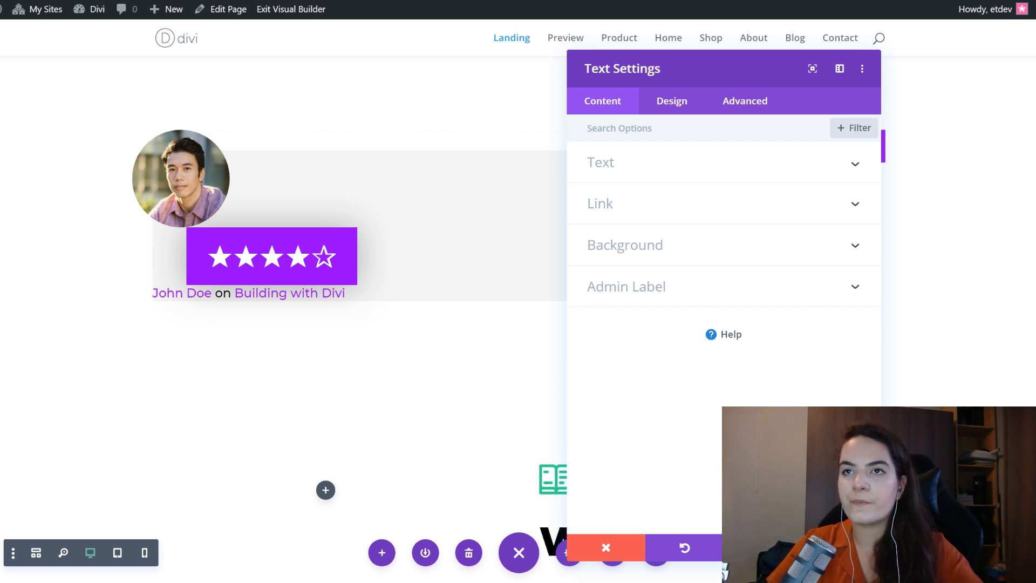
pyautogui.click(672, 104)
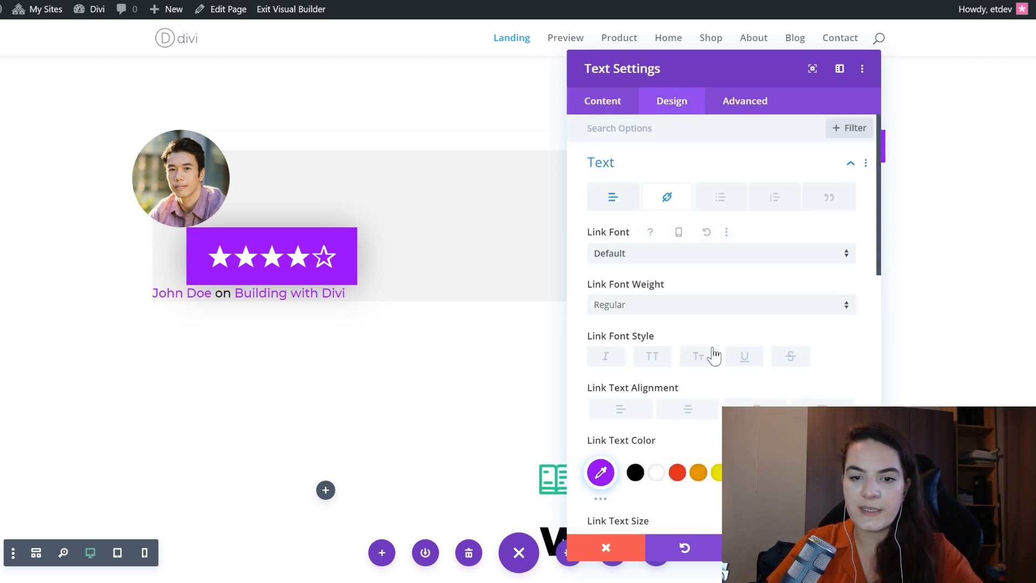
# - Paste the copied spacing styles, with a -100px top and 200px left margin, onto the reviewer byline module
pyautogui.scroll(-10, 714, 355)
pyautogui.click(685, 243)
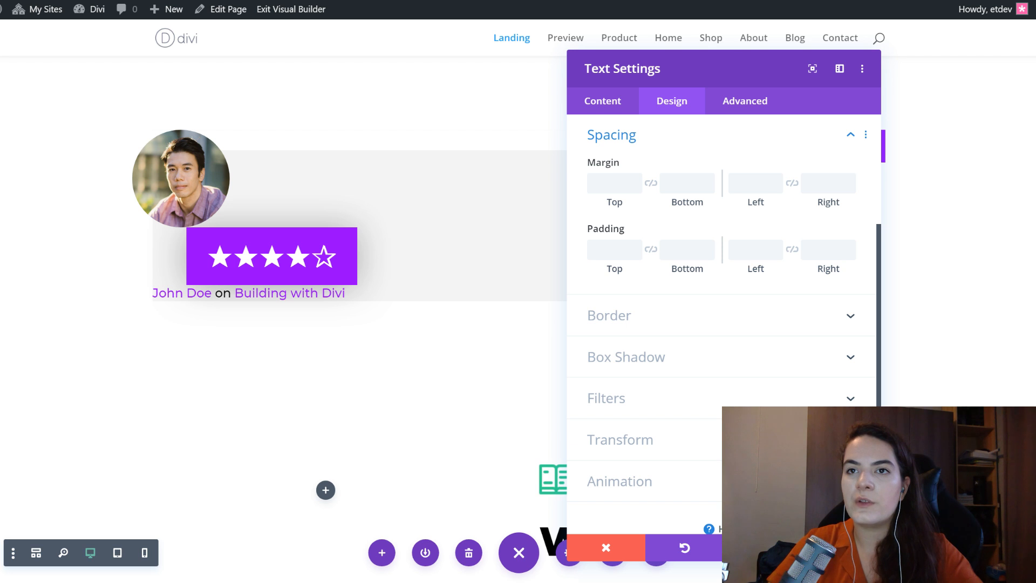
pyautogui.rightClick(689, 135)
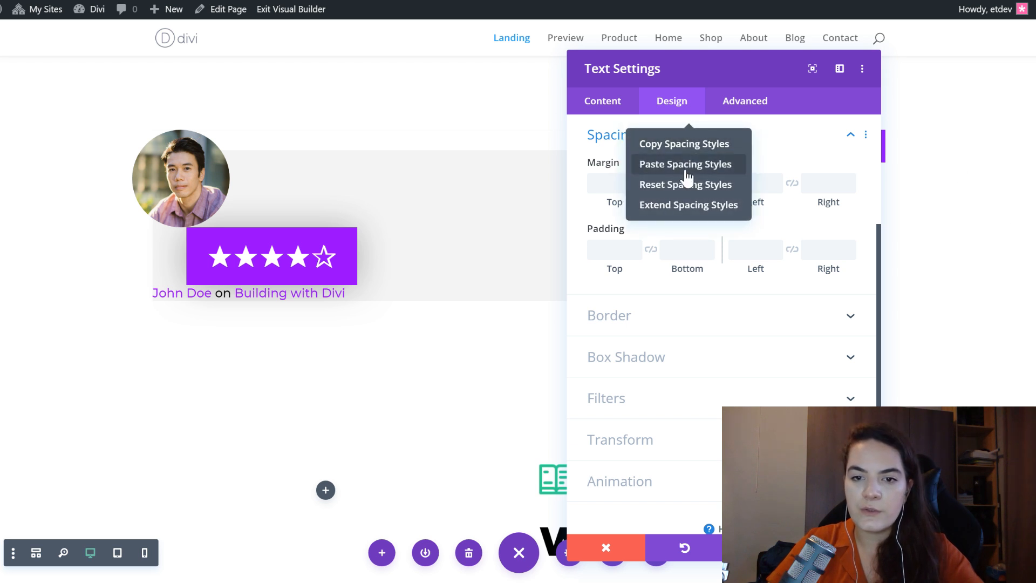
pyautogui.click(687, 164)
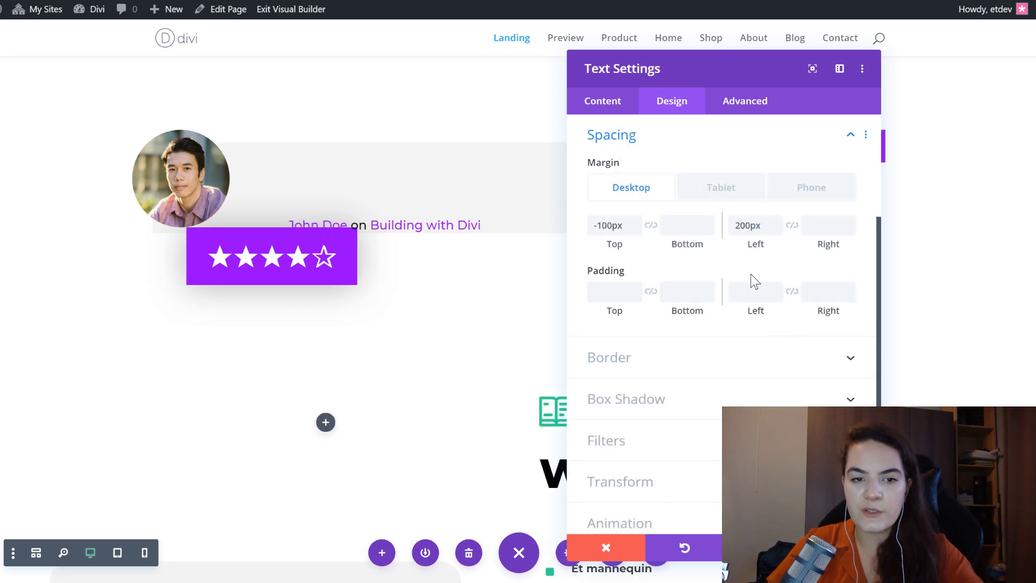
# - Check the byline module's desktop and tablet margins, return to the desktop view and discard the module's setting changes
pyautogui.click(611, 227)
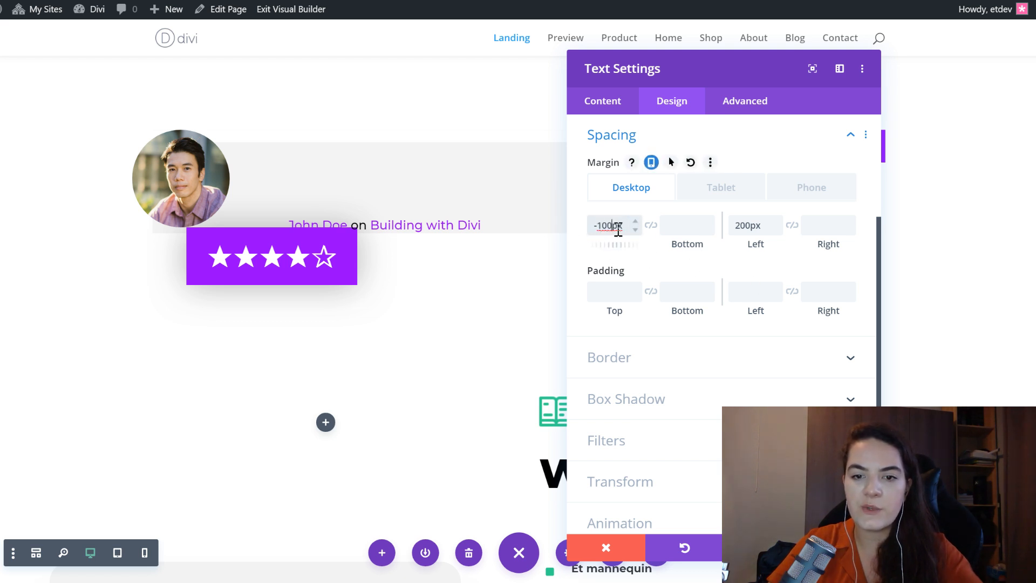
pyautogui.click(754, 224)
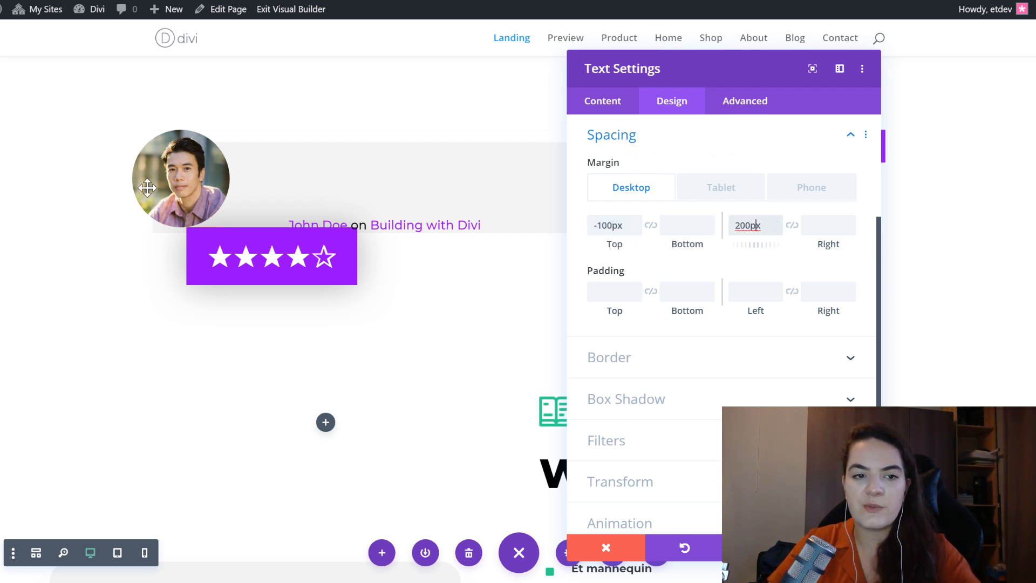
pyautogui.click(724, 194)
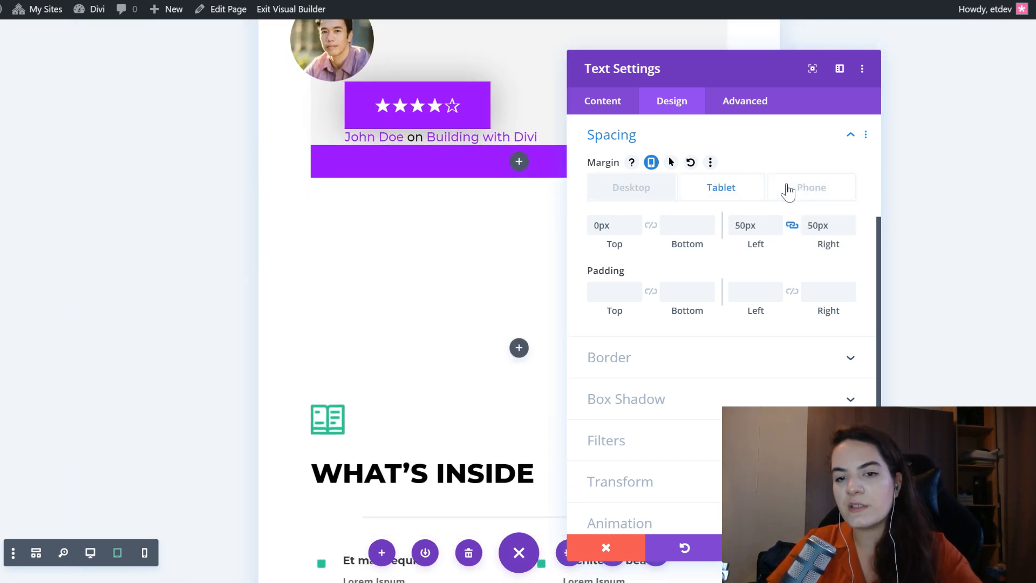
pyautogui.click(788, 189)
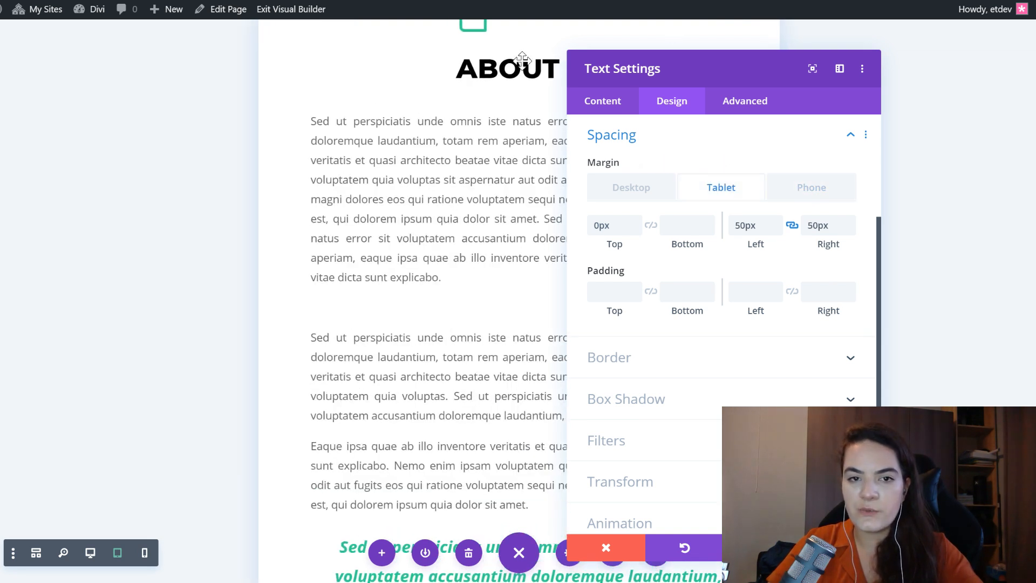
pyautogui.scroll(15, 279, 212)
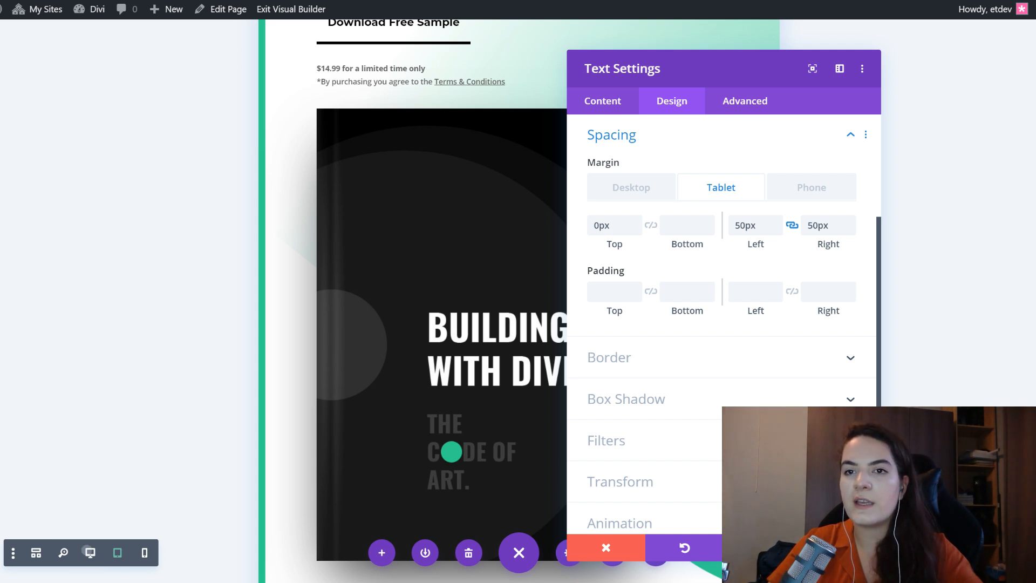
pyautogui.click(89, 552)
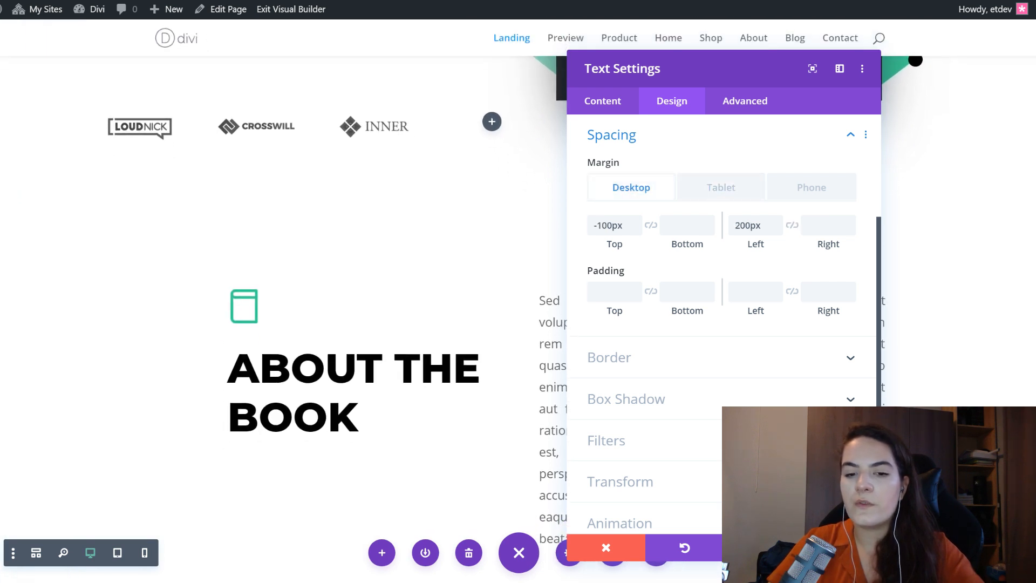
pyautogui.click(587, 547)
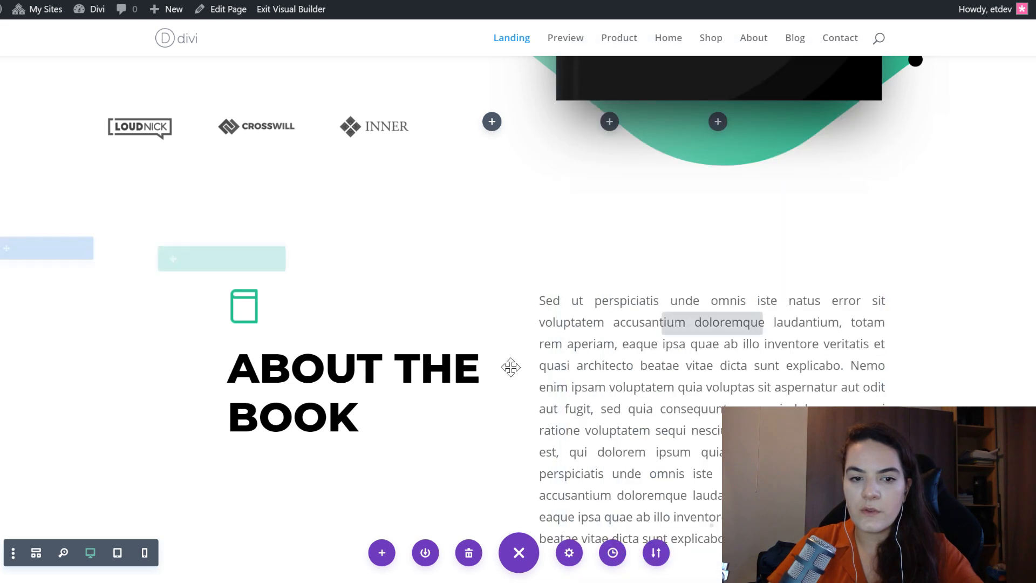
# - Collapse the builder's page settings bar and dock it along the right edge of the page
pyautogui.scroll(-5, 456, 235)
pyautogui.scroll(-8, 451, 237)
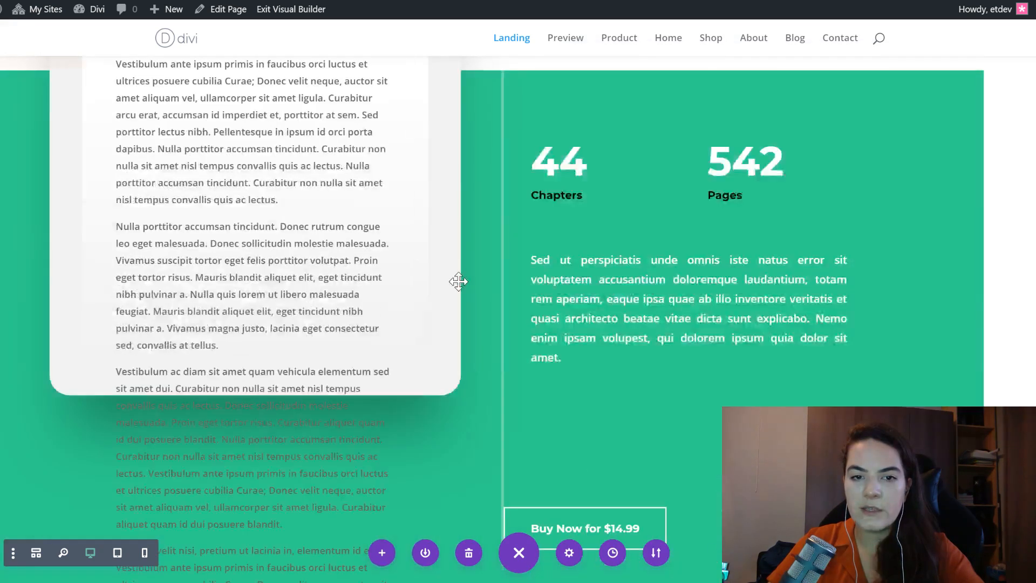
pyautogui.scroll(15, 458, 280)
pyautogui.scroll(-4, 436, 313)
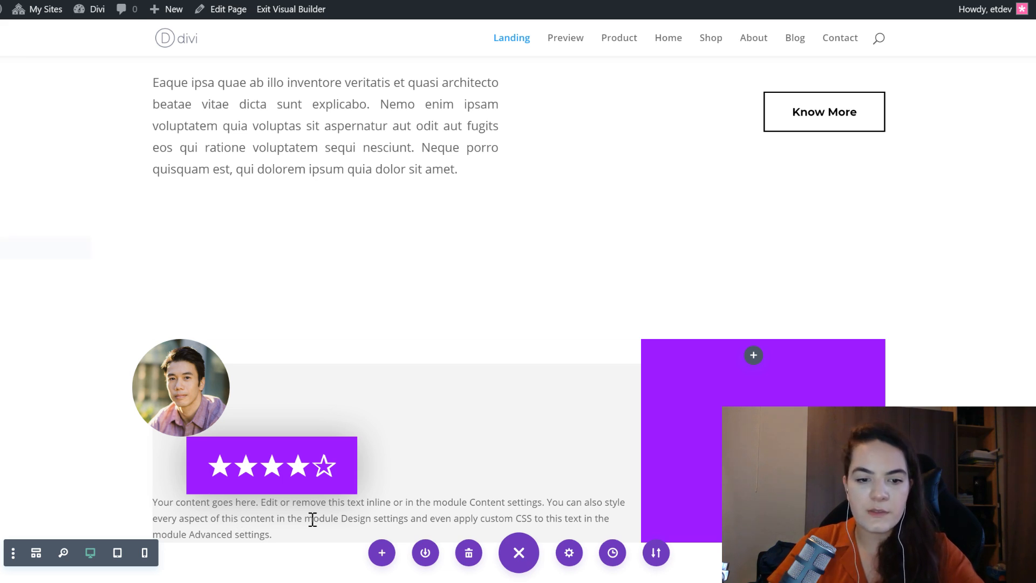
pyautogui.click(510, 551)
pyautogui.moveTo(993, 386); pyautogui.dragTo(1018, 348)
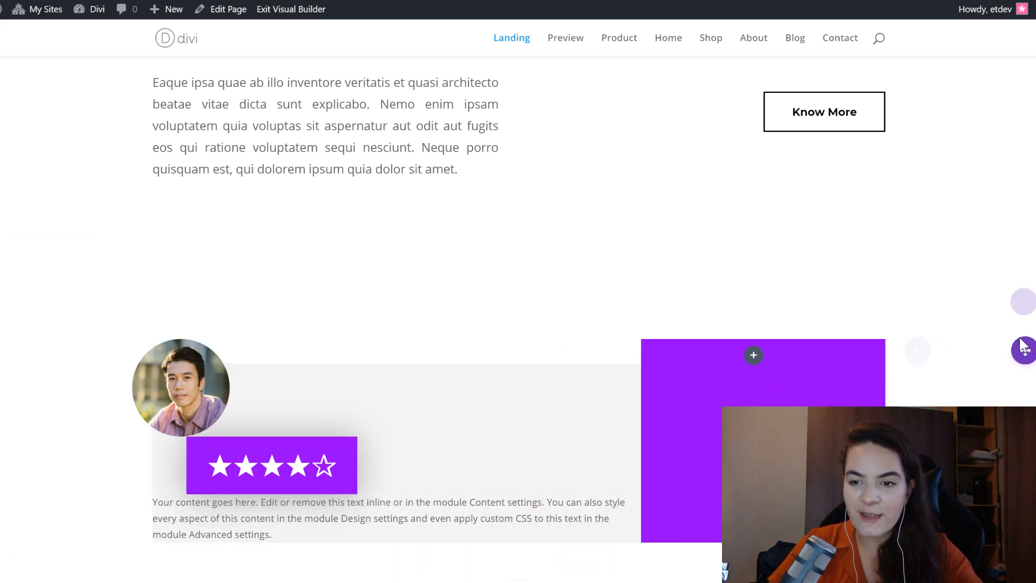
# - Replace the placeholder in the Text module below the star rating with the linked reviewer name and "Building with Divi" line, and save
pyautogui.click(371, 501)
pyautogui.hotkey('ctrl', 'a')
pyautogui.write('John Doe on Building with Divi')
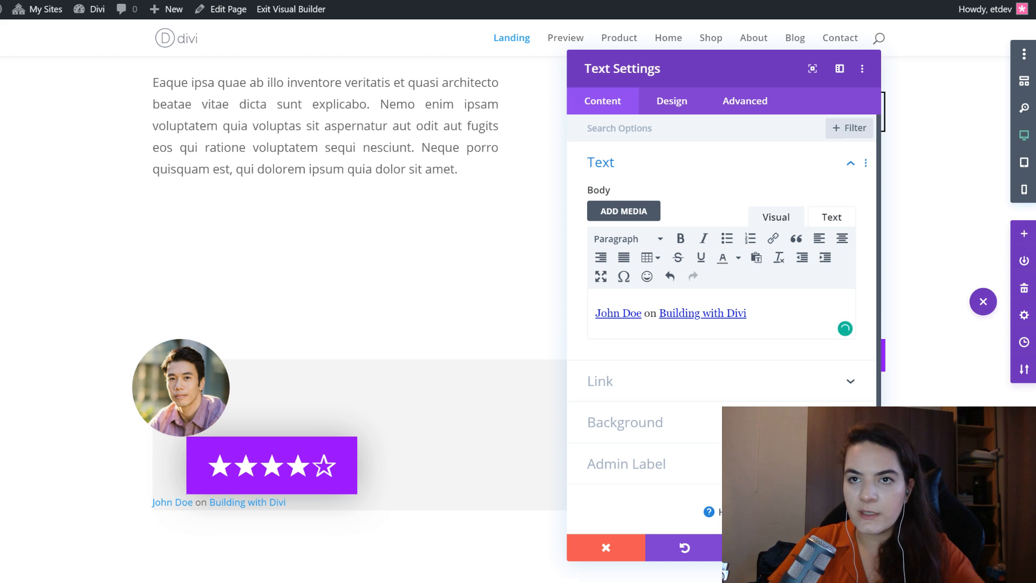
pyautogui.click(842, 548)
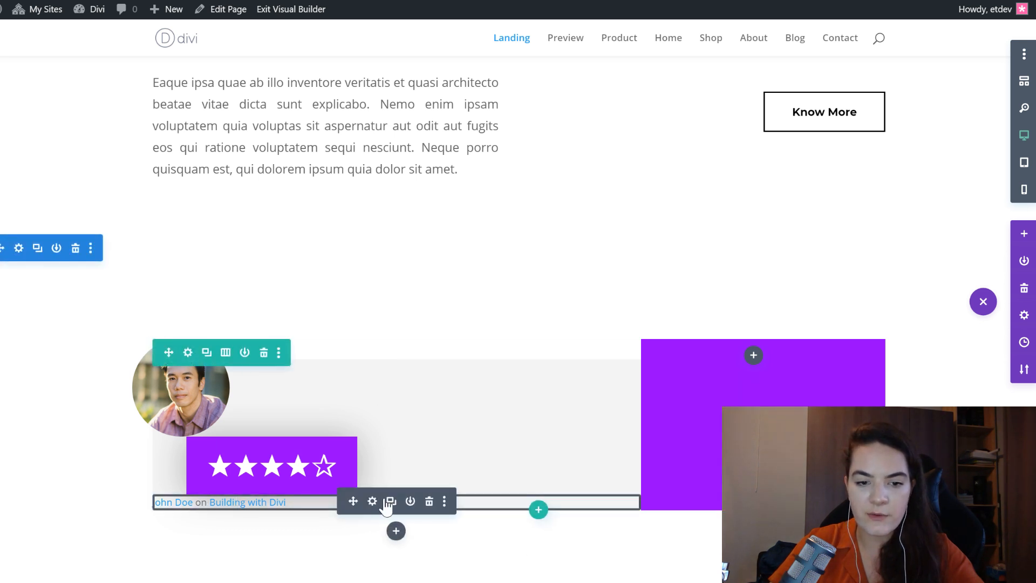
pyautogui.rightClick(387, 506)
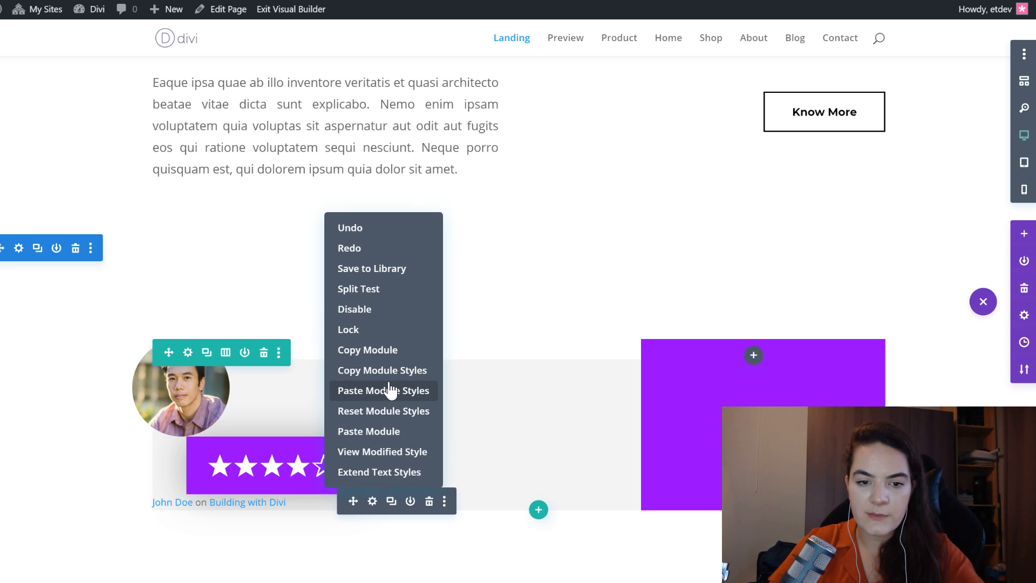
pyautogui.click(389, 389)
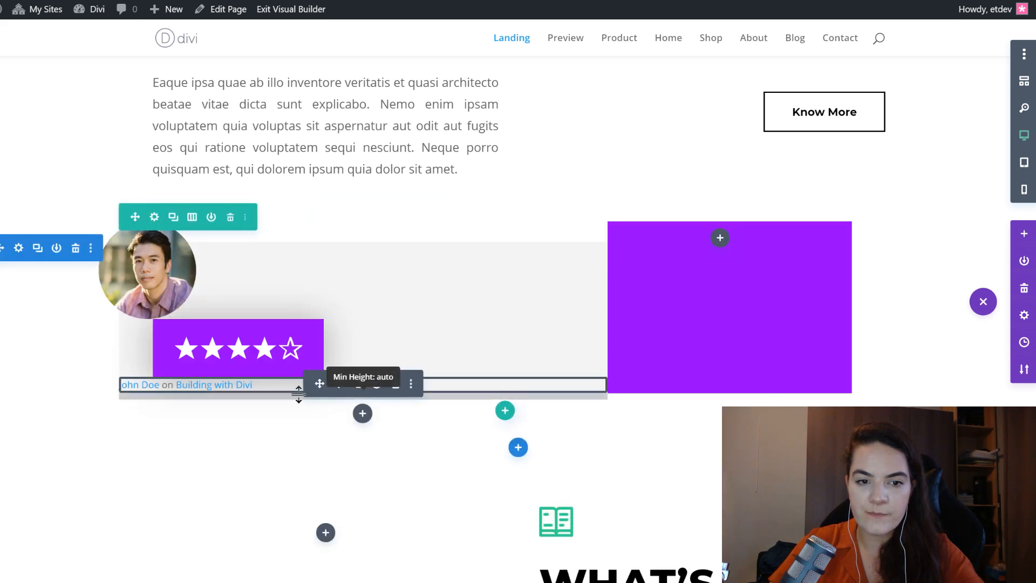
pyautogui.hotkey('ctrl', 'z')
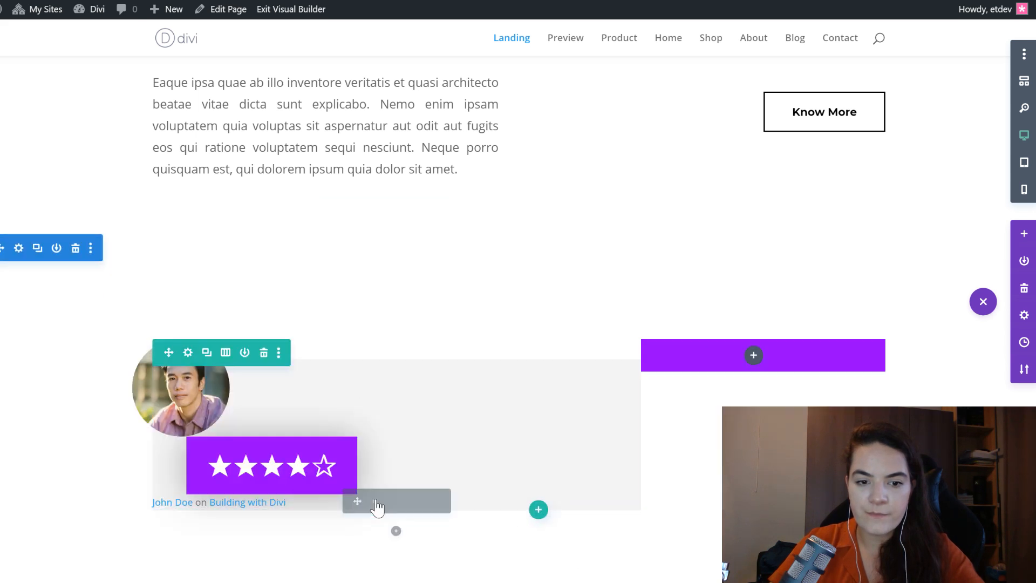
# - Paste the copied module styles onto the reviewer byline Text module
pyautogui.rightClick(376, 506)
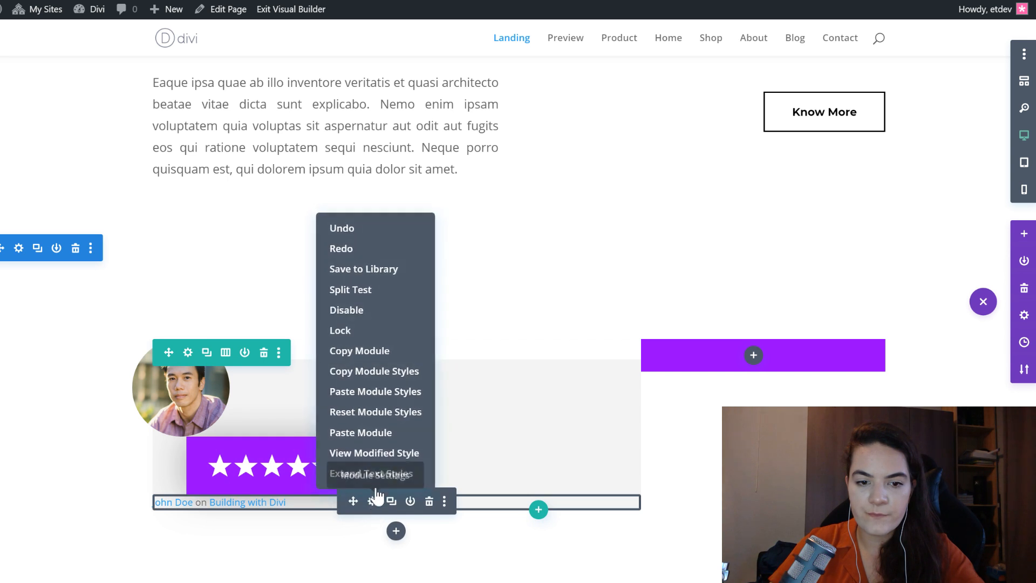
pyautogui.click(379, 392)
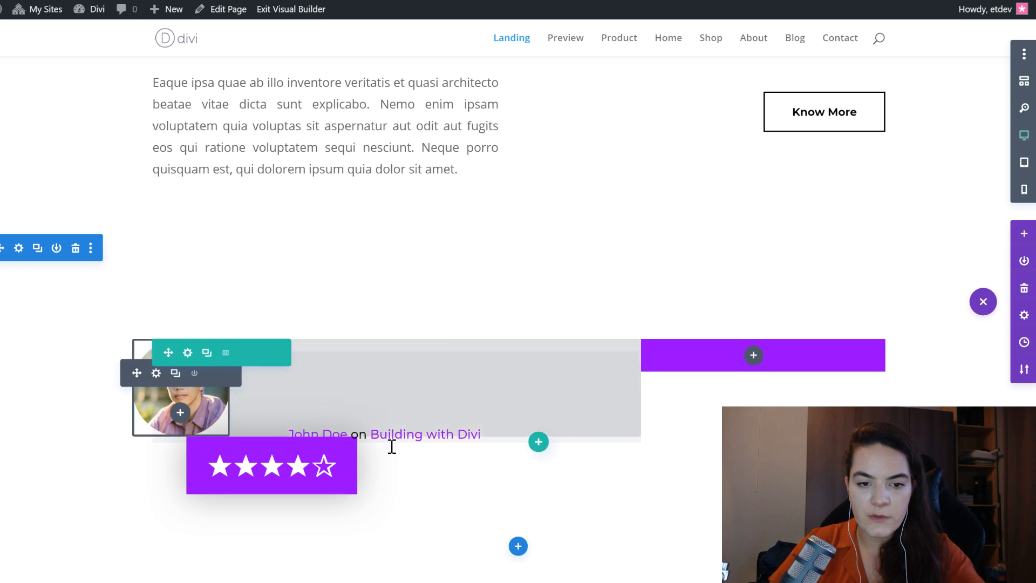
# - Insert a Text module below the byline with the pasted Heading 3 "Amazing! Worth every minute I spent reading it." as its body
pyautogui.click(463, 468)
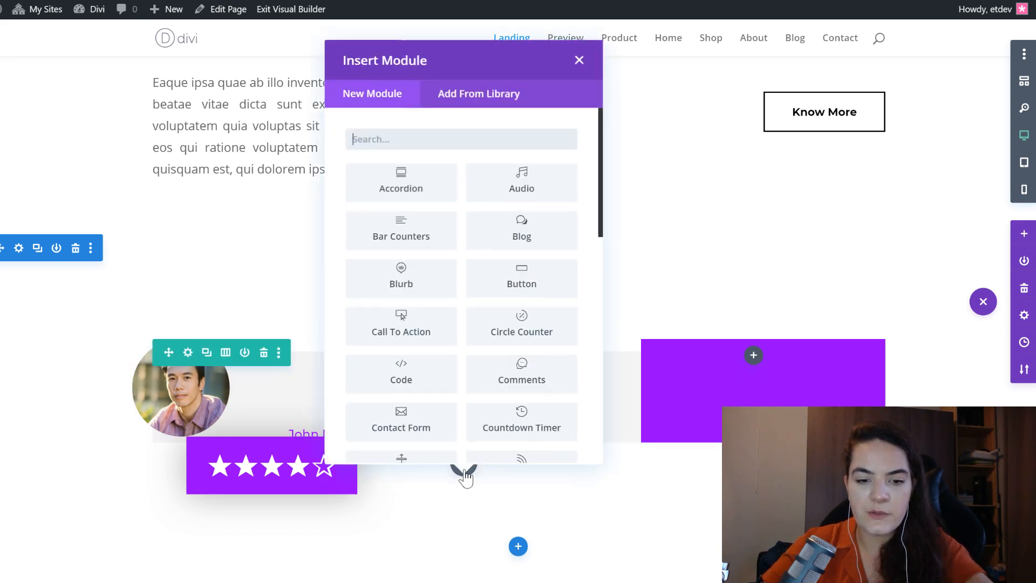
pyautogui.write('text')
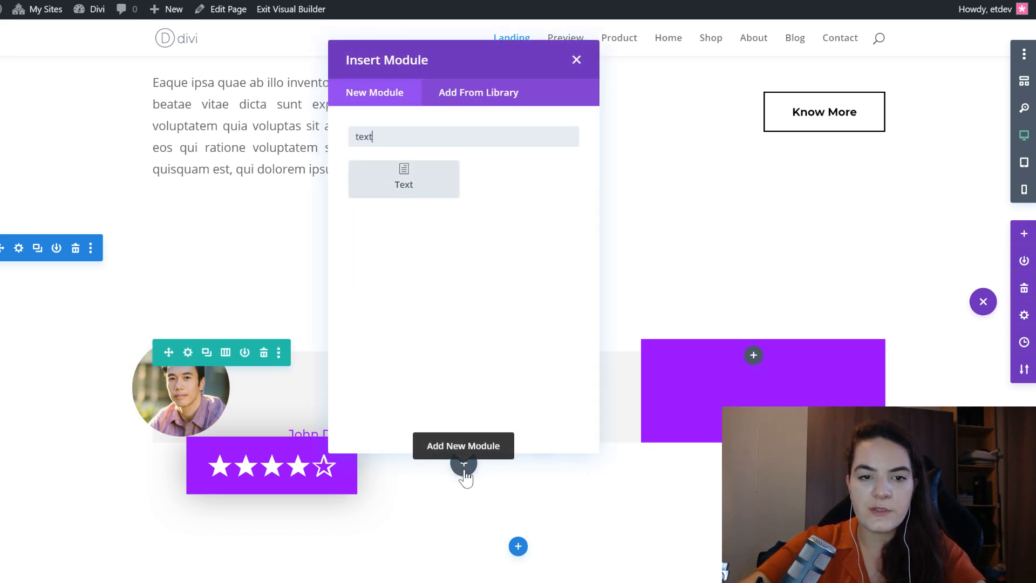
pyautogui.press('Return')
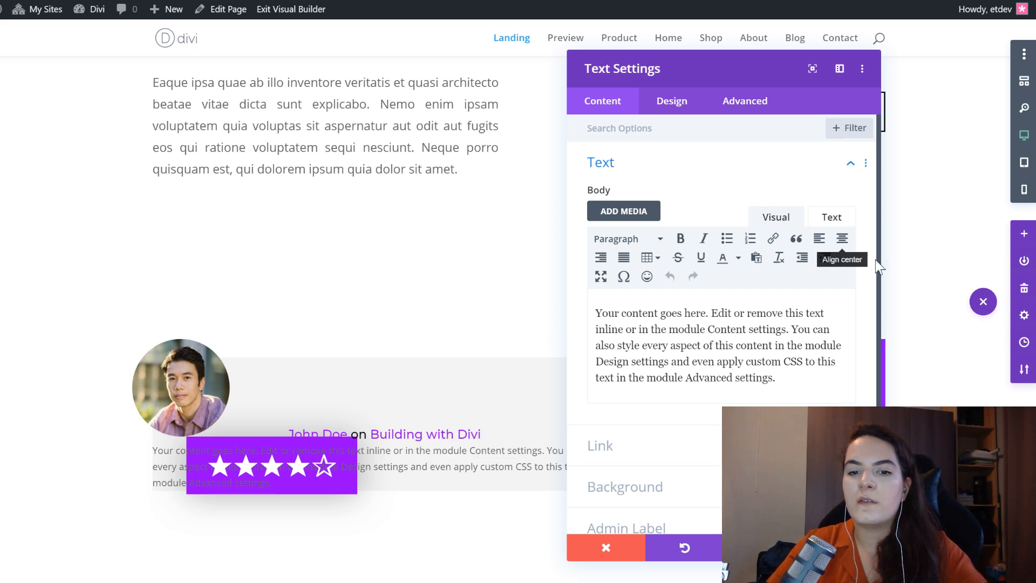
pyautogui.tripleClick(706, 364)
pyautogui.write('"Amazing! Worth every minute I spent reading it."')
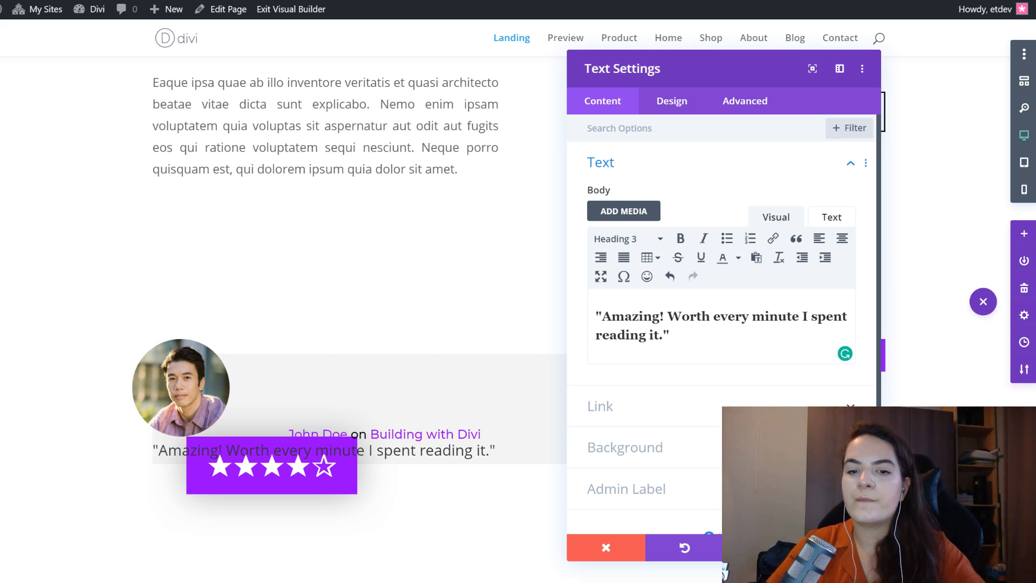
# - Paste the copied Heading 3 styles onto the review title module and check its font, weight, color and text size
pyautogui.click(663, 106)
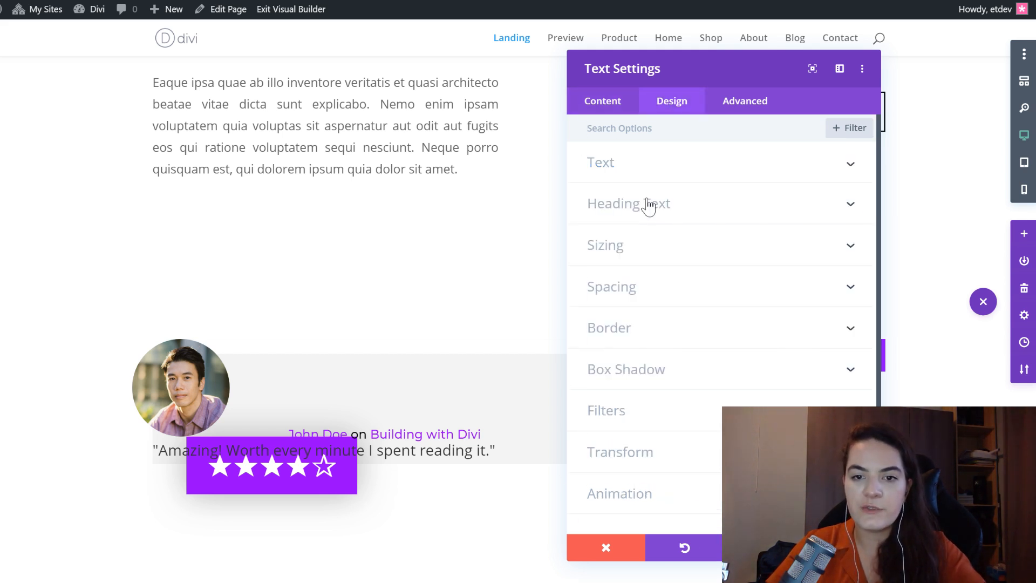
pyautogui.click(648, 205)
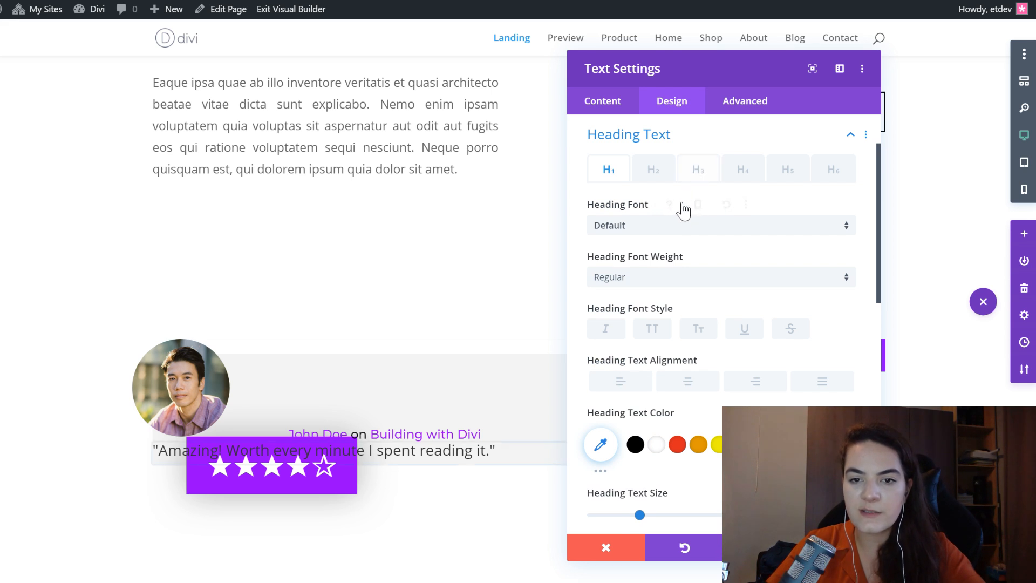
pyautogui.rightClick(698, 169)
pyautogui.click(672, 213)
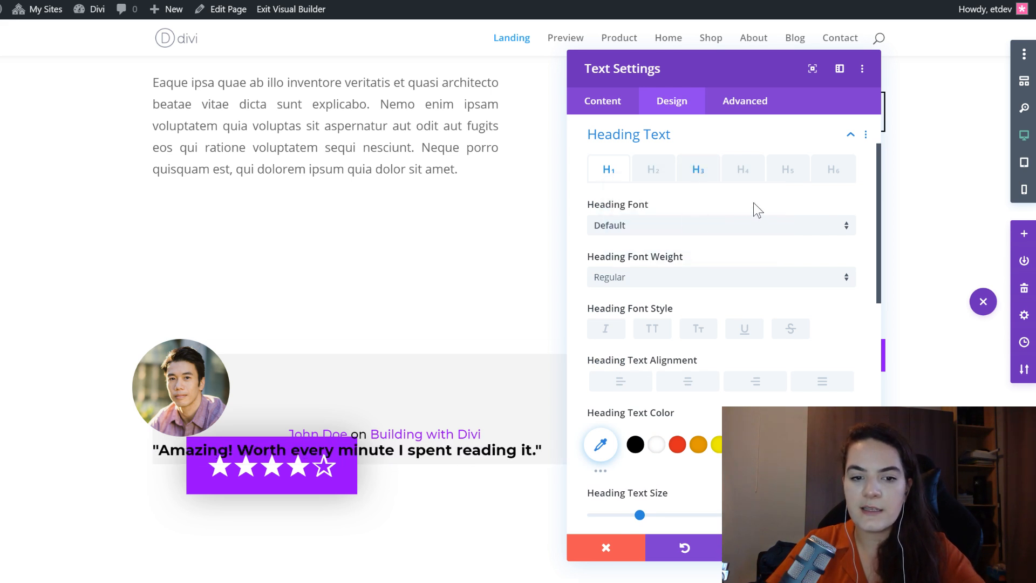
pyautogui.scroll(4, 710, 209)
pyautogui.click(693, 250)
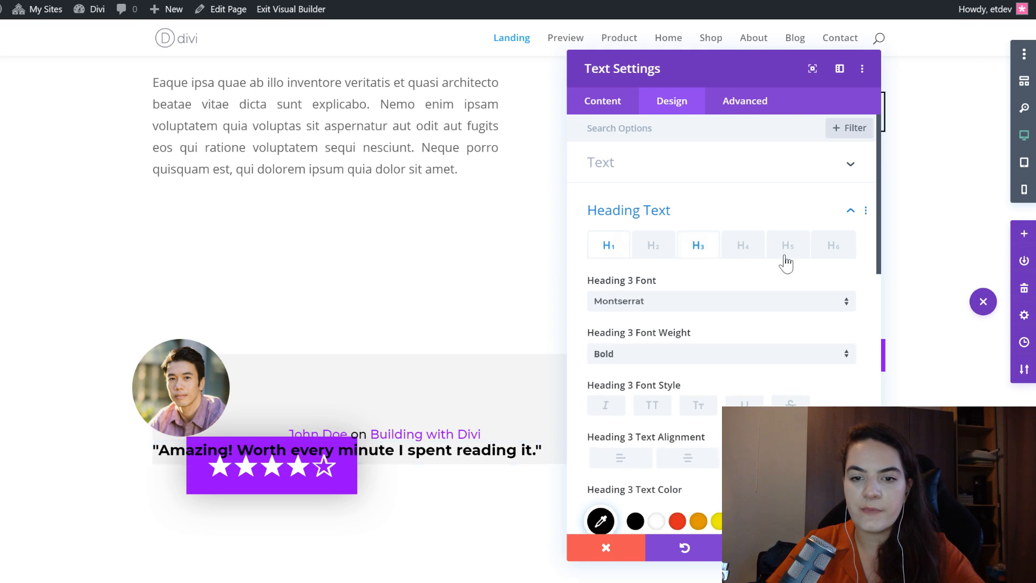
pyautogui.scroll(-4, 786, 262)
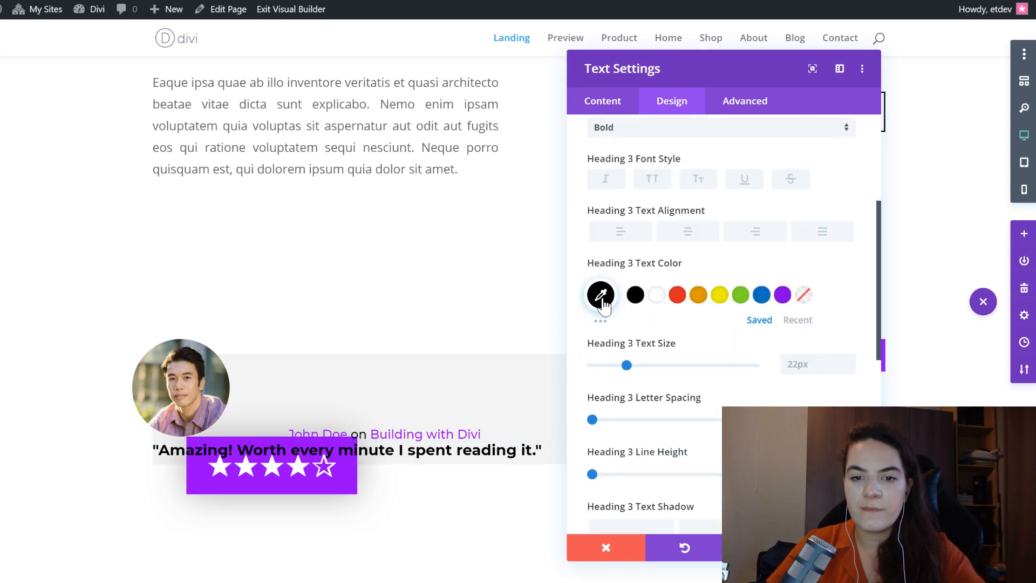
pyautogui.scroll(2, 698, 289)
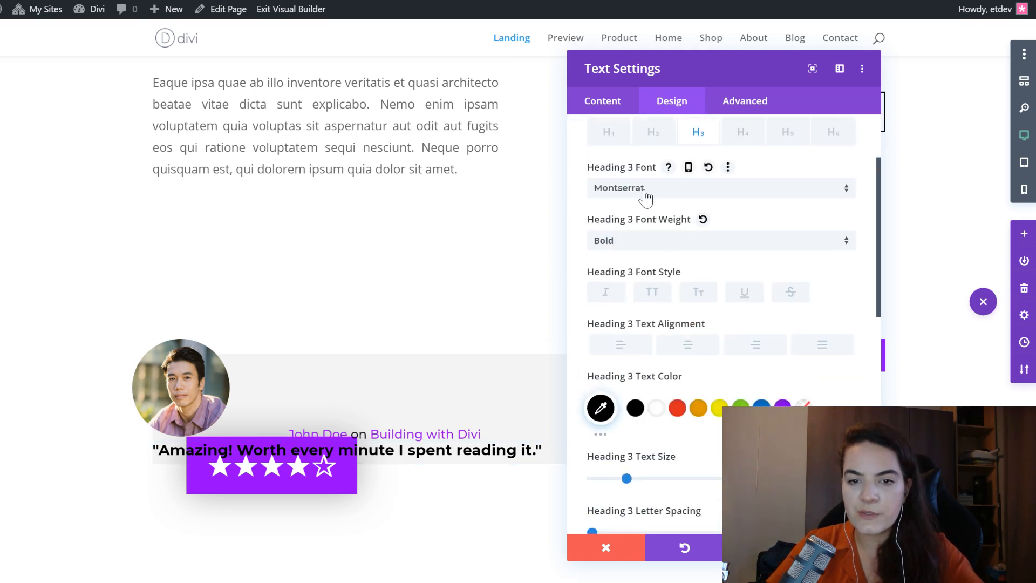
# - Check the review title's Heading 3 color, and paste the copied spacing styles with 80px top and 50px left and right desktop margins
pyautogui.click(600, 409)
pyautogui.scroll(-8, 723, 345)
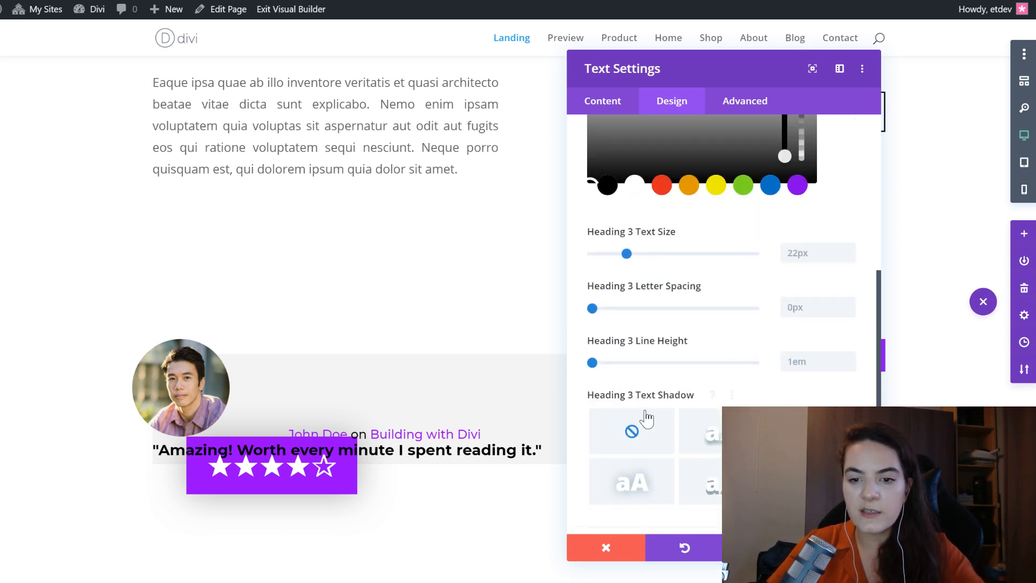
pyautogui.scroll(6, 719, 340)
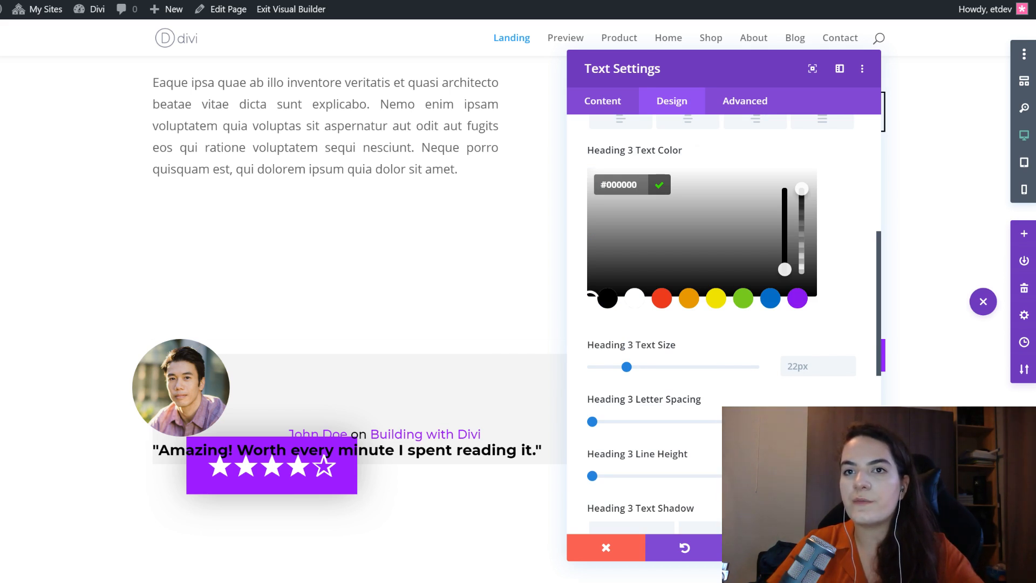
pyautogui.scroll(-6, 643, 346)
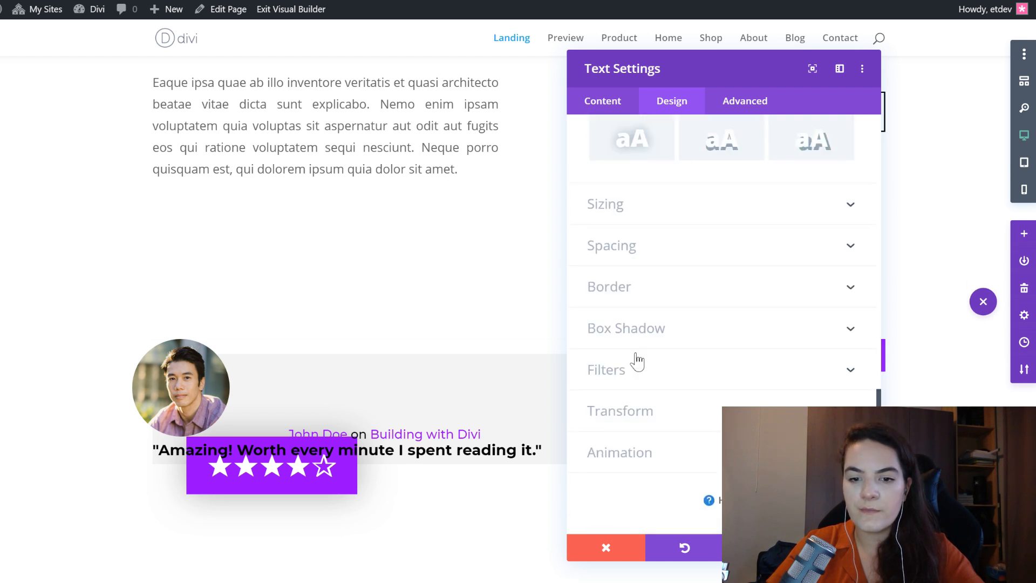
pyautogui.rightClick(641, 250)
pyautogui.click(643, 289)
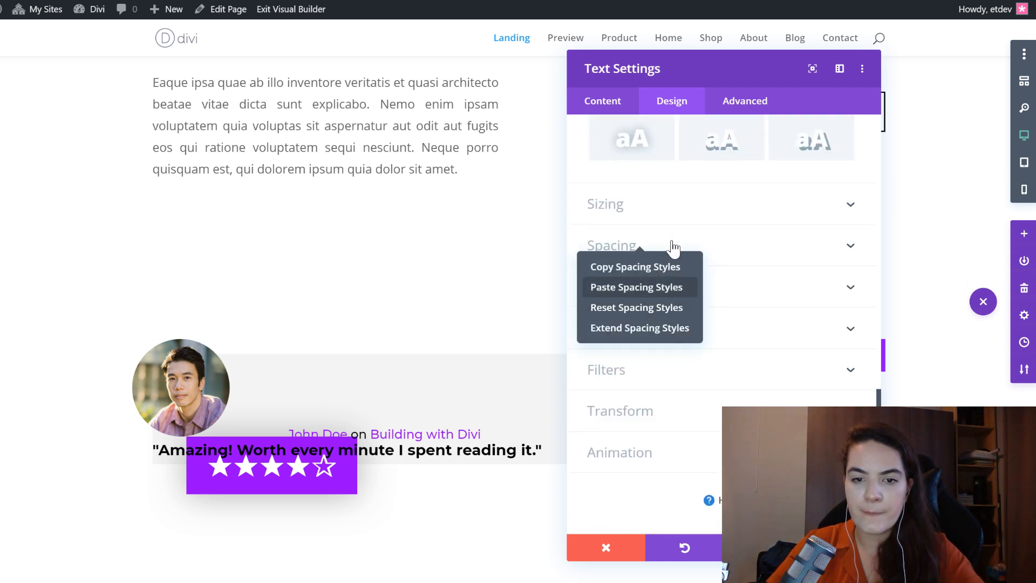
pyautogui.click(675, 253)
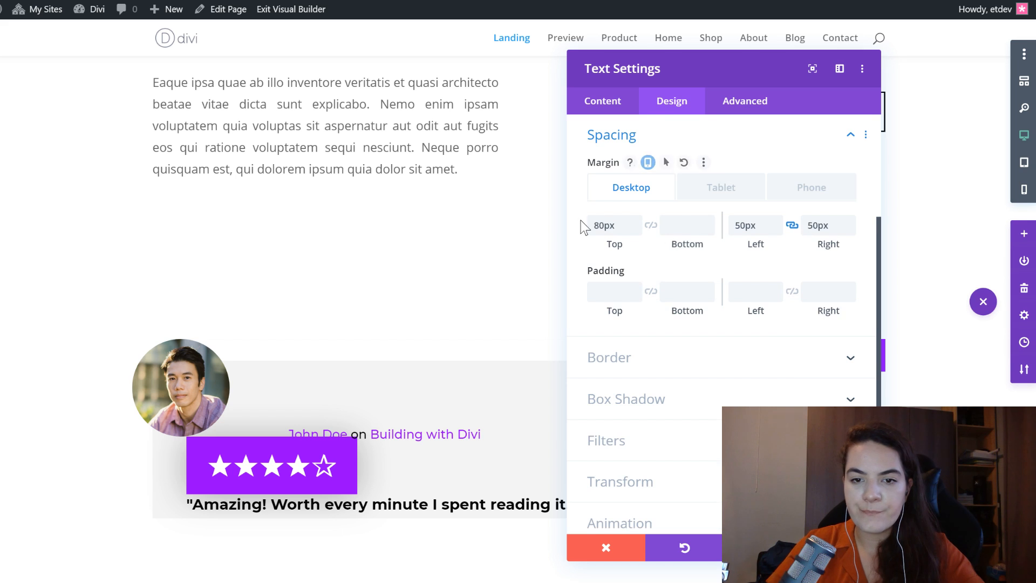
# - Check the review title module's desktop, tablet and phone margins, and save the module
pyautogui.moveTo(614, 227); pyautogui.dragTo(594, 225)
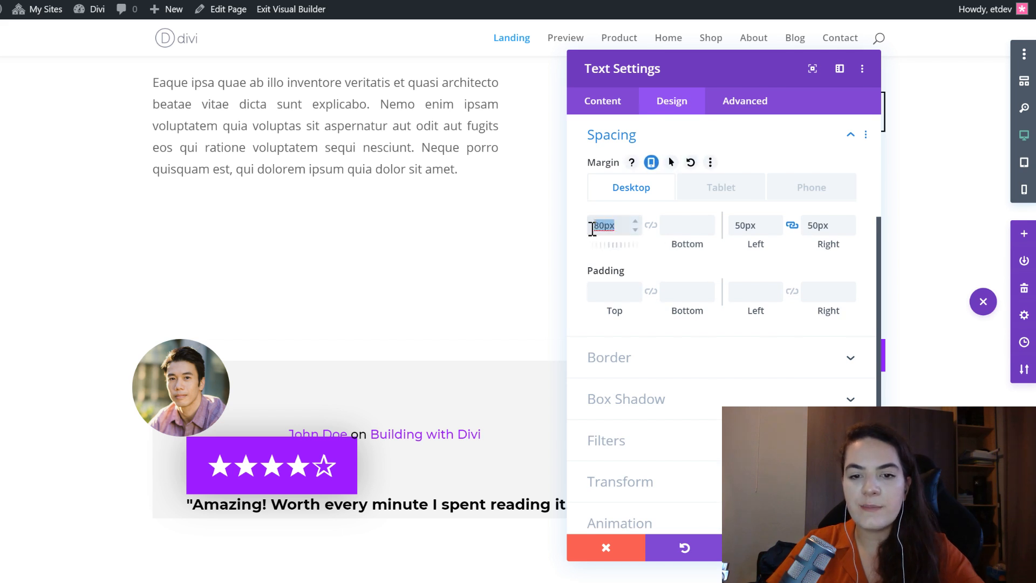
pyautogui.moveTo(759, 225); pyautogui.dragTo(734, 225)
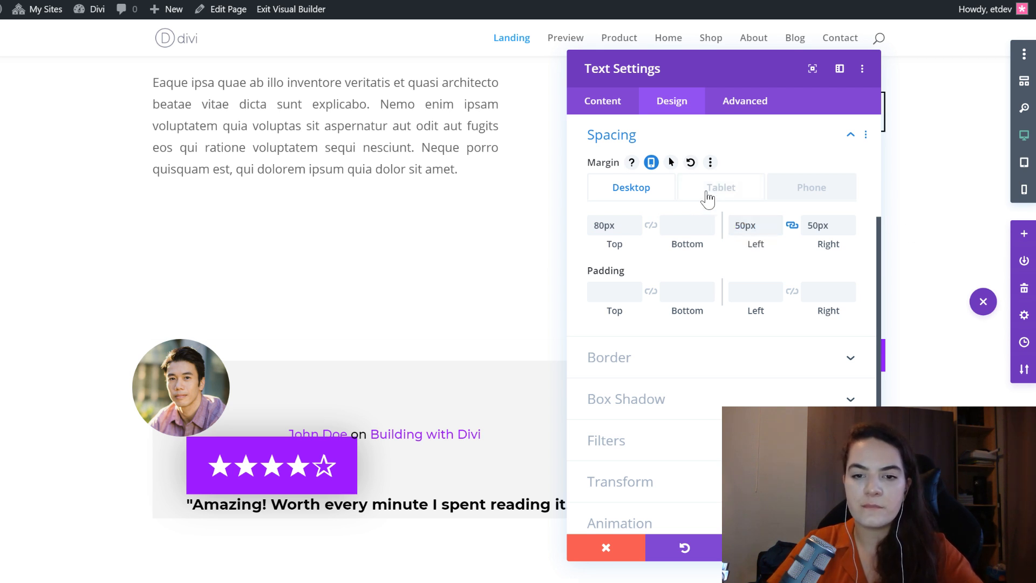
pyautogui.click(819, 194)
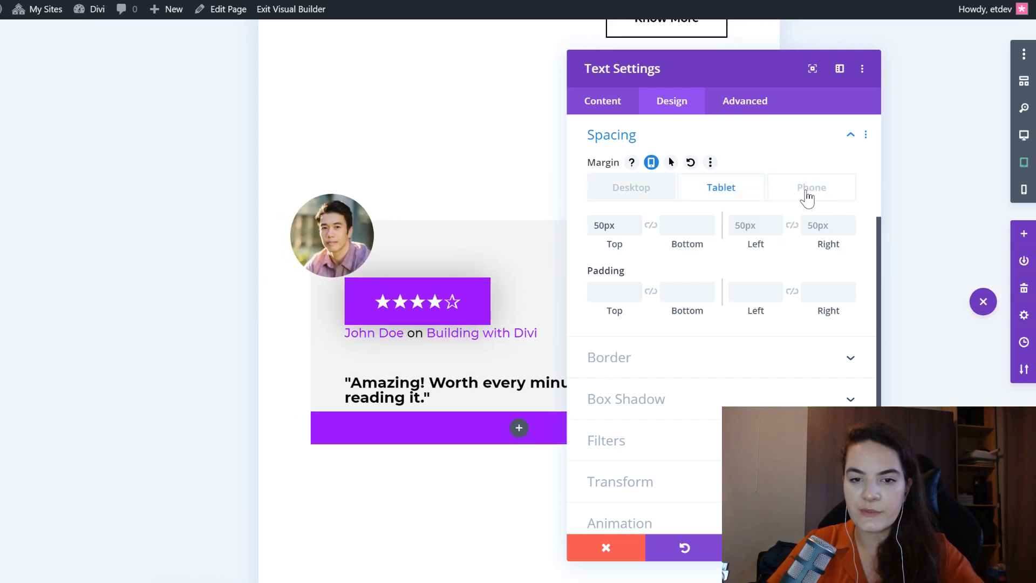
pyautogui.click(620, 223)
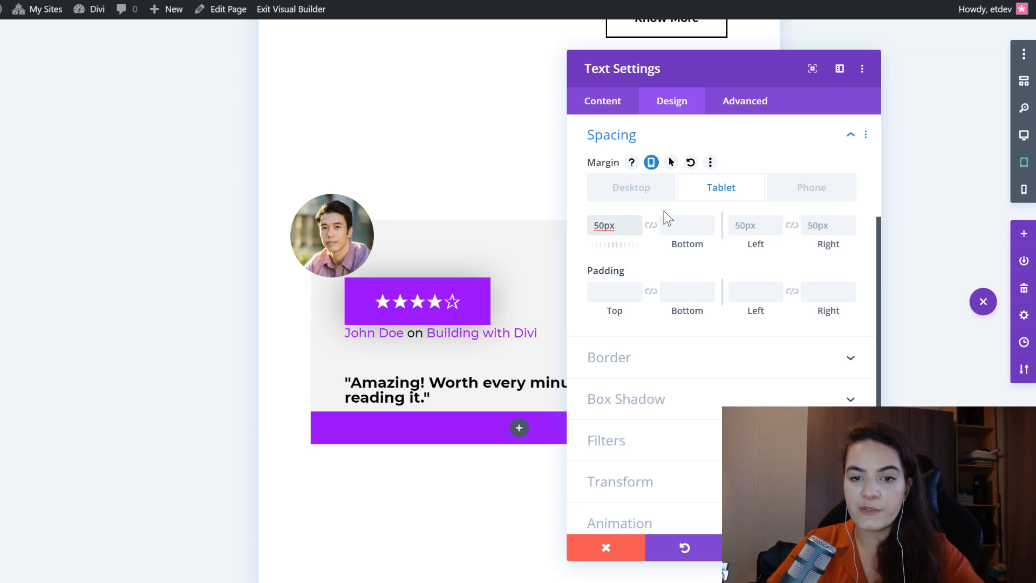
pyautogui.moveTo(616, 226); pyautogui.dragTo(591, 226)
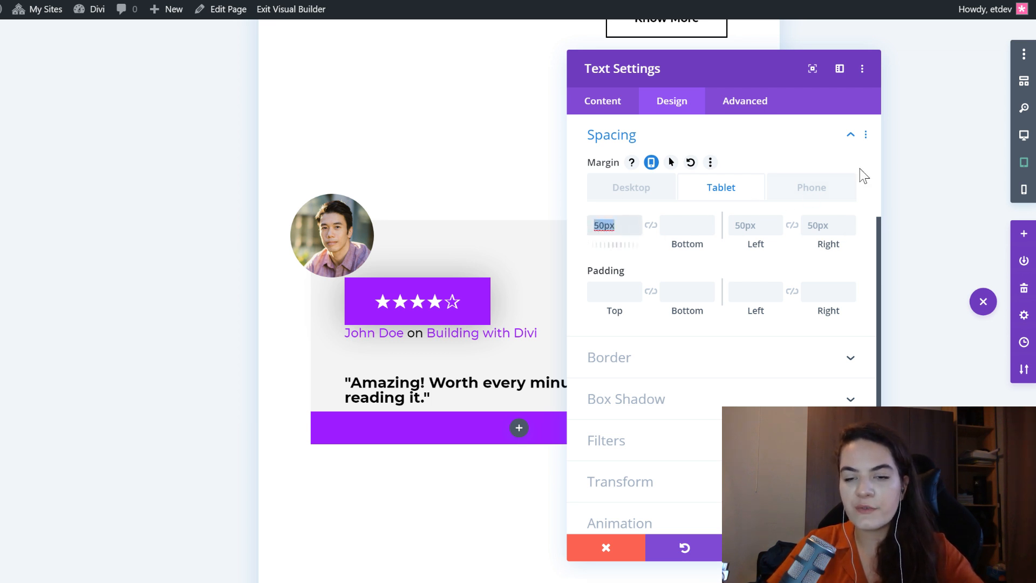
pyautogui.click(799, 190)
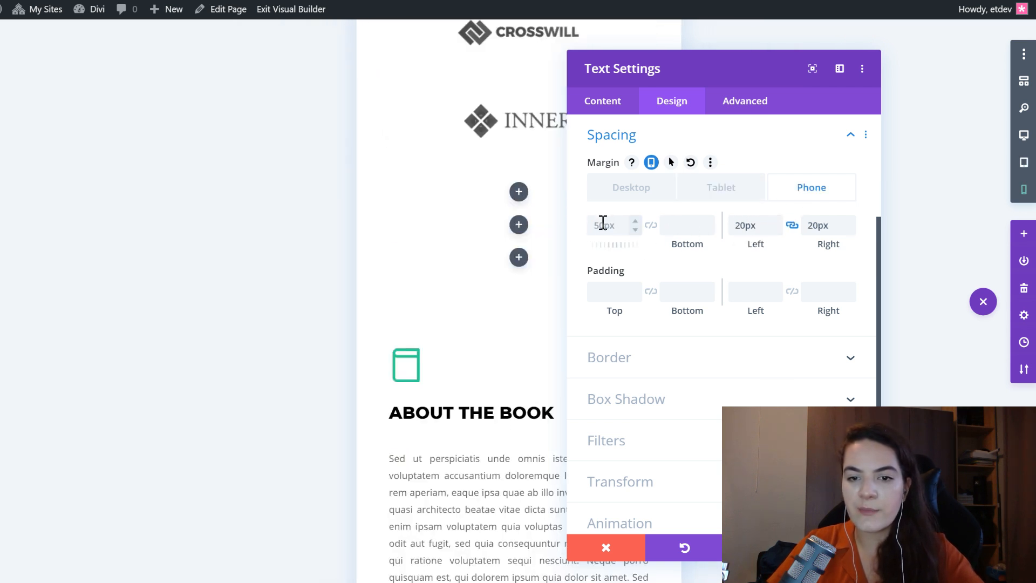
pyautogui.click(756, 200)
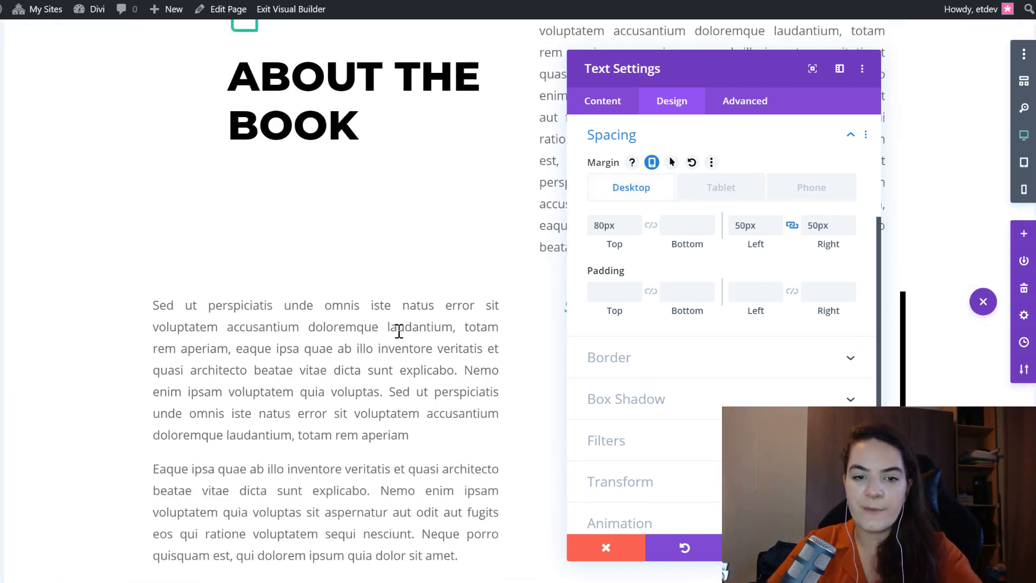
pyautogui.scroll(-6, 419, 333)
pyautogui.scroll(6, 422, 340)
pyautogui.scroll(10, 422, 339)
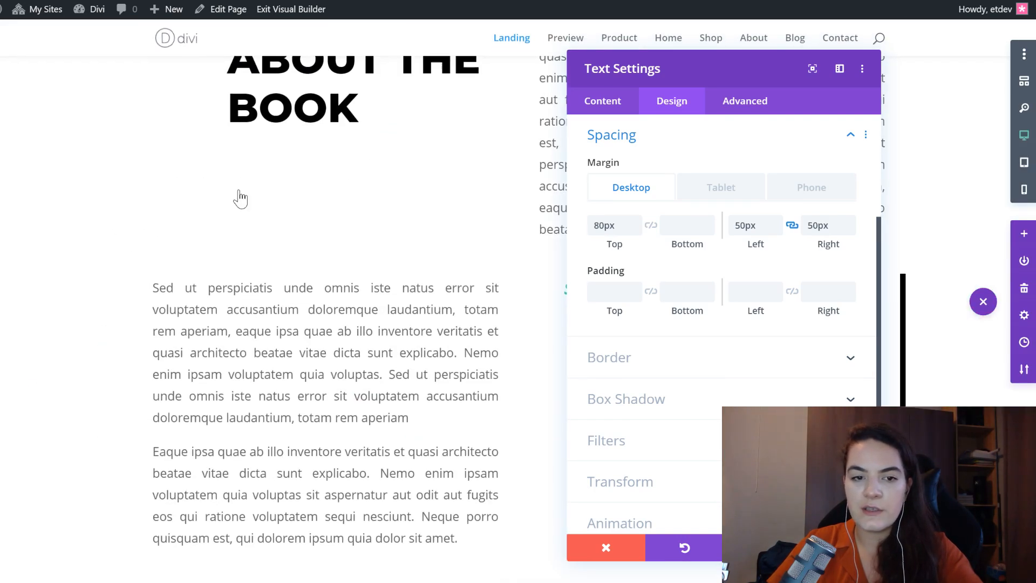
pyautogui.press('Return')
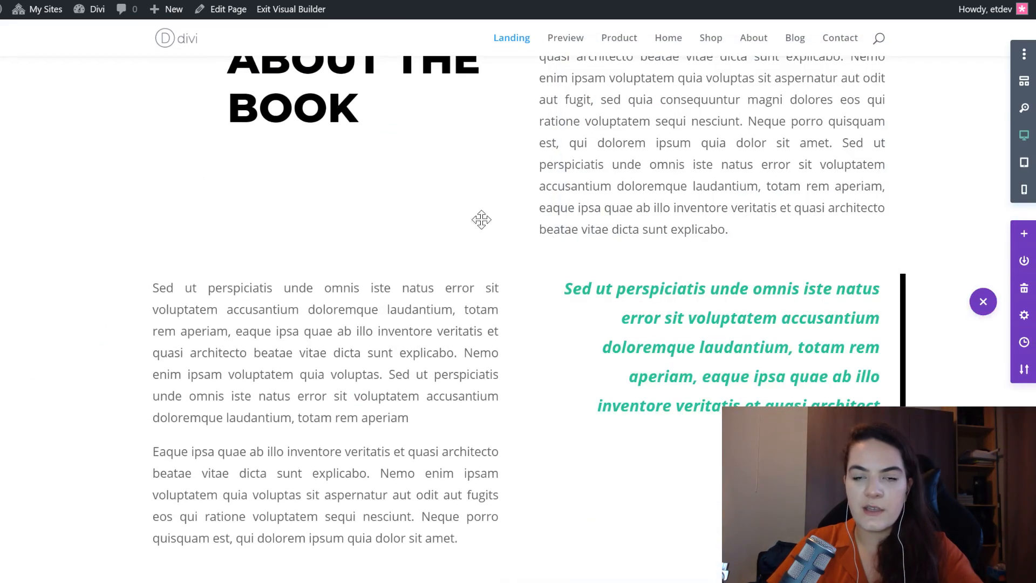
# - Insert a Text module below the review title and replace its placeholder body with the copied Lorem ipsum review paragraph
pyautogui.scroll(3, 471, 215)
pyautogui.scroll(5, 443, 226)
pyautogui.scroll(-5, 410, 248)
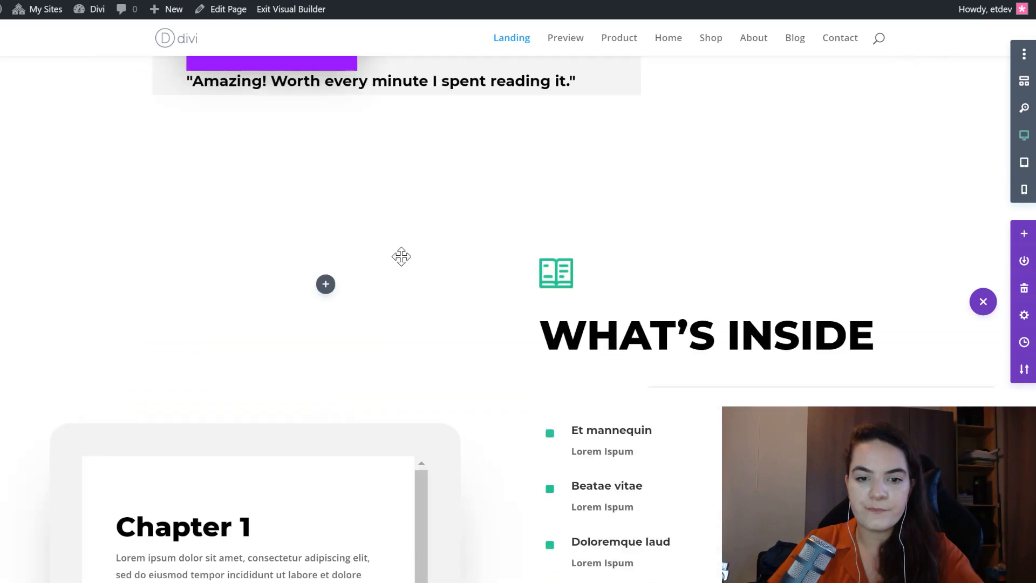
pyautogui.scroll(-5, 359, 108)
pyautogui.scroll(10, 432, 277)
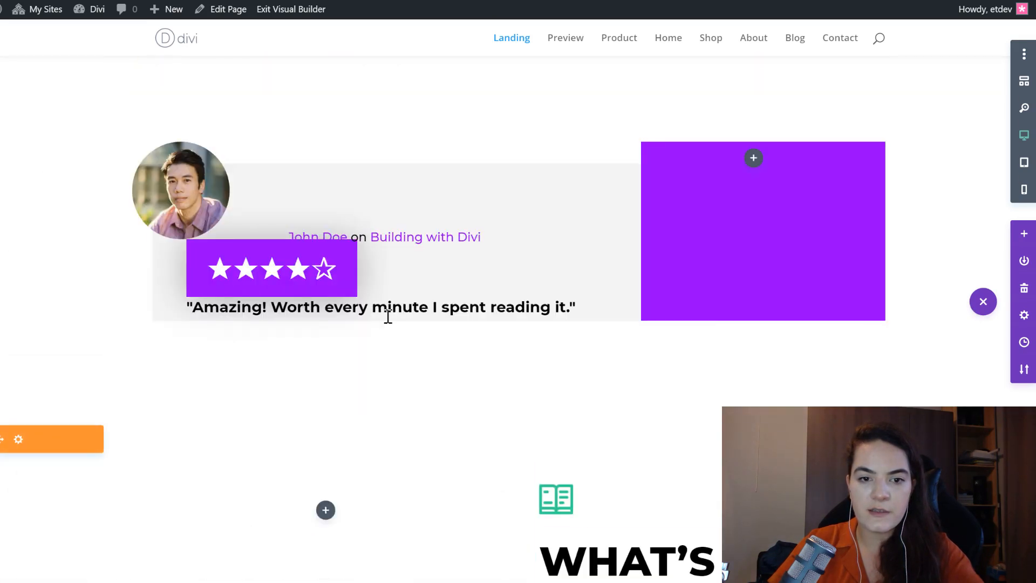
pyautogui.moveTo(389, 311)
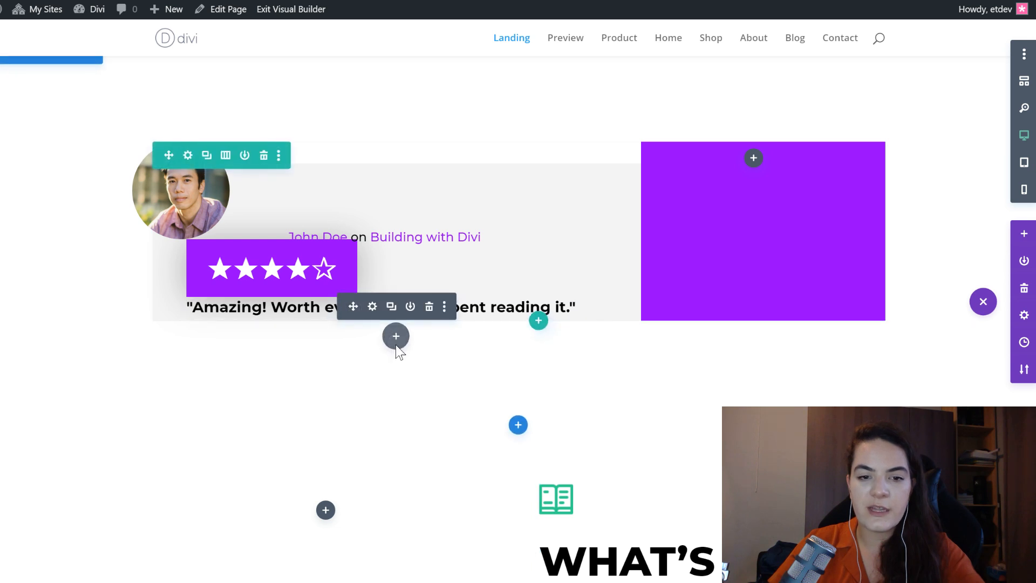
pyautogui.click(395, 344)
pyautogui.write('text')
pyautogui.press('Return')
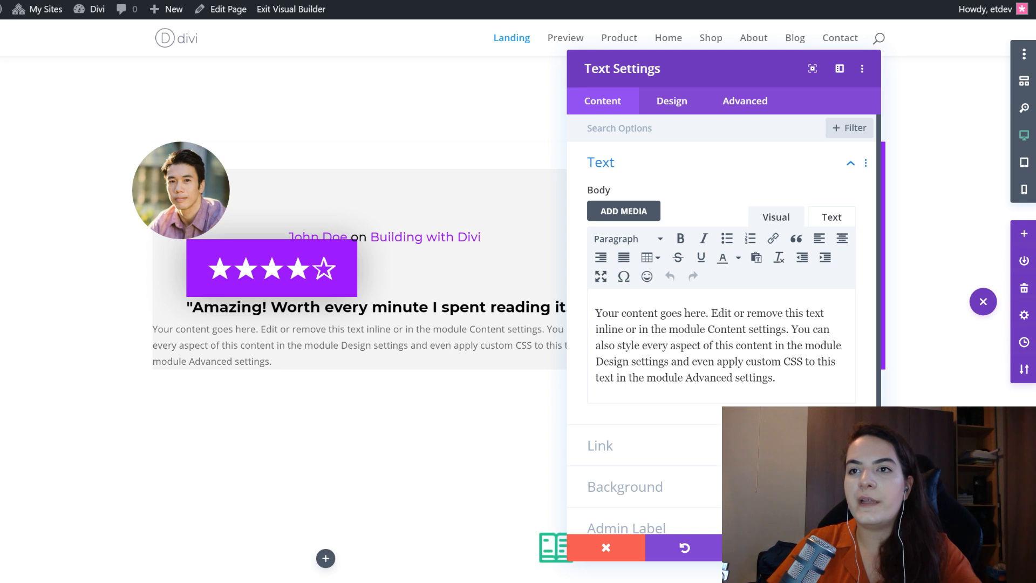
pyautogui.click(777, 342)
pyautogui.hotkey('ctrl', 'a')
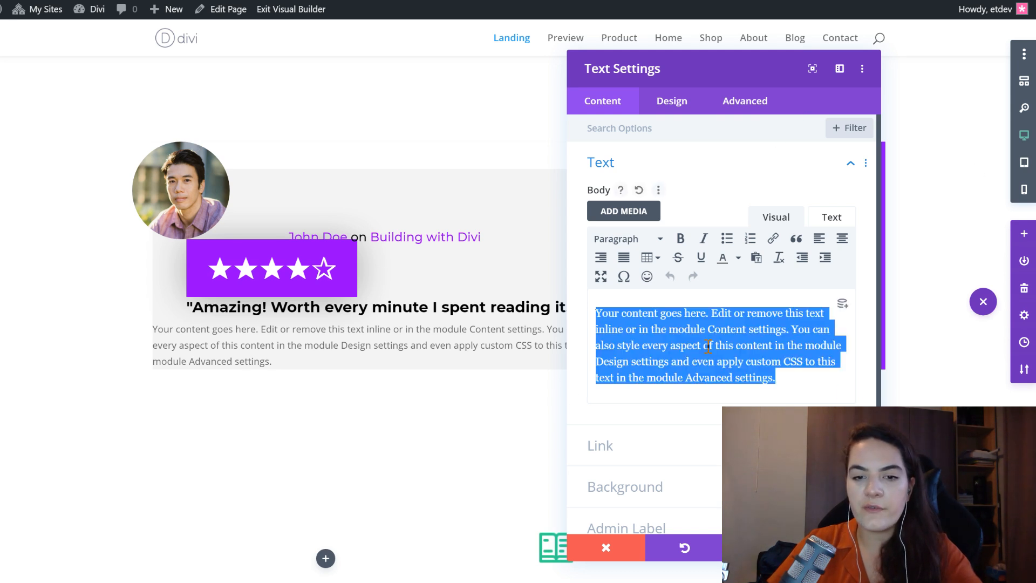
pyautogui.write('Lorem ipsum dolor sit amet, consectetur adipiscing elit, sed do eiusmod tempor incididunt ut labore et dolore magna aliqua. Ut enim ad minim veniam, quis nostrud exercitation ullamco laboris nisi ut aliquip ex ea commodo consequat. Duis aute irure dolor in reprehenderit in voluptate velit esse cillum dolore eu fugiat nulla pariatur. Excepteur sint occaecat cupidatat non proident, sunt in culpa qui officia deserunt mollit anim id est laborum. Duis aute irure dolor in reprehenderit in voluptate velit esse cillum dolore eu fugiat nulla pariatur. Excepteur sint occaecat cupidatat non proident, sunt in culpa qui officia deserunt mollit anim id est laborum.')
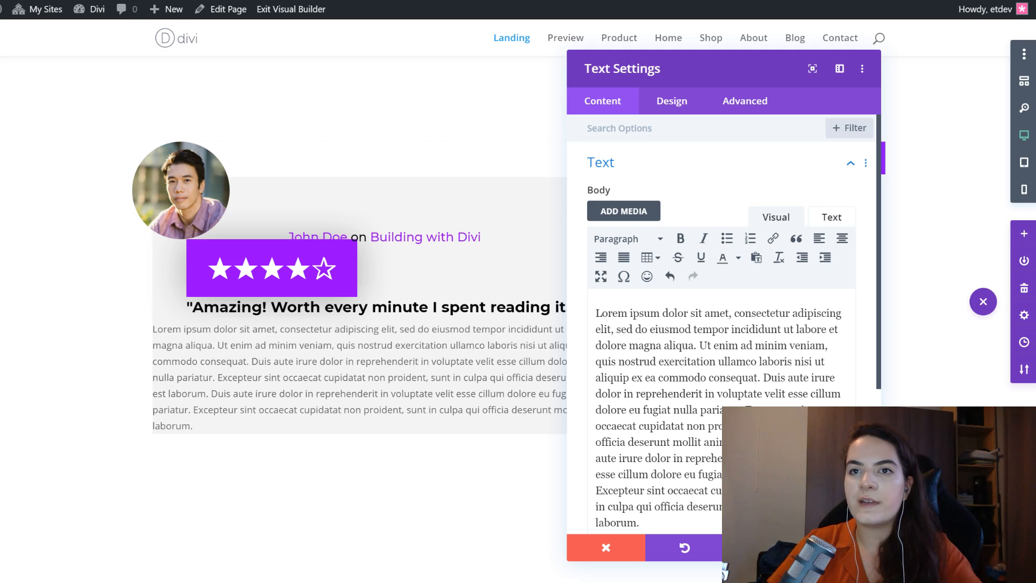
# - Paste the copied spacing styles onto the review paragraph module, giving desktop margins of 20px top and 50px bottom, left and right
pyautogui.click(678, 106)
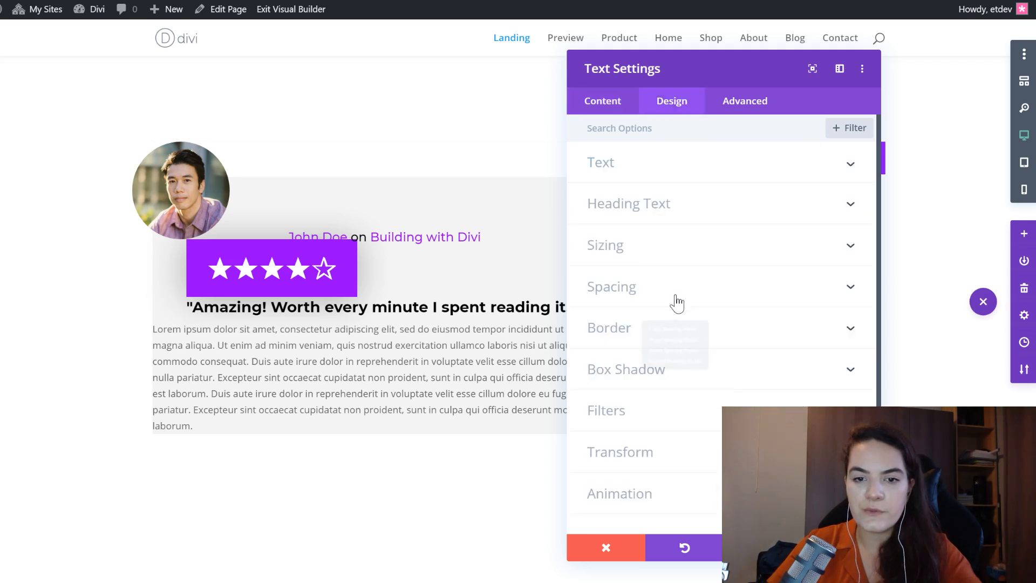
pyautogui.rightClick(677, 303)
pyautogui.click(669, 335)
pyautogui.click(694, 288)
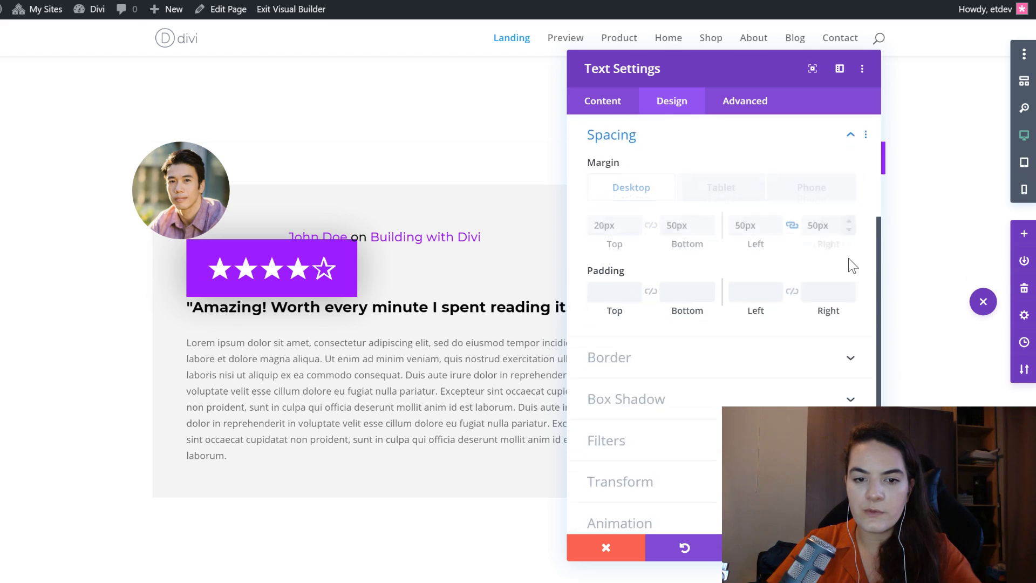
# - Examine the review paragraph module's margins for desktop, tablet and phone
pyautogui.click(604, 225)
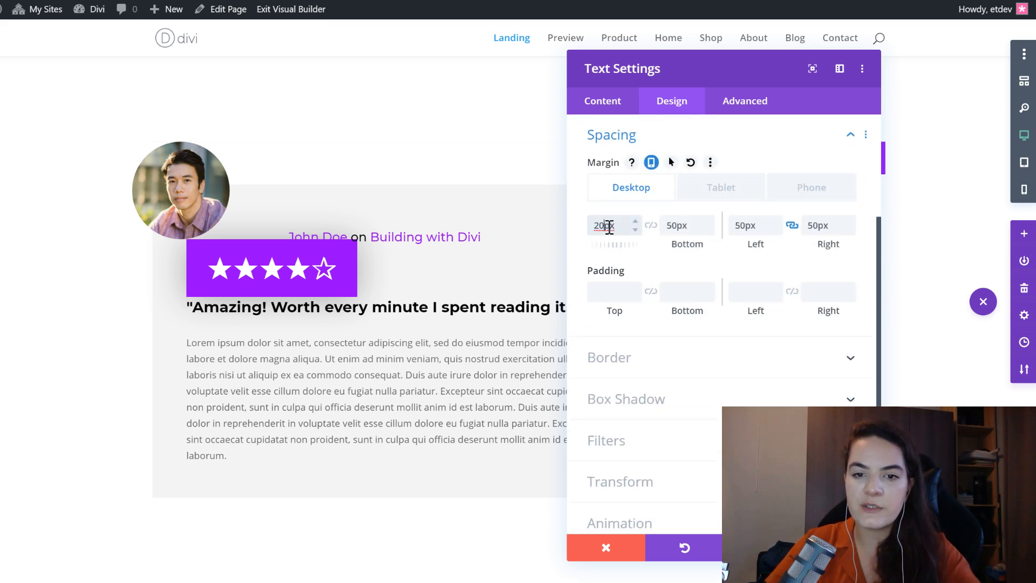
pyautogui.click(681, 221)
pyautogui.click(758, 226)
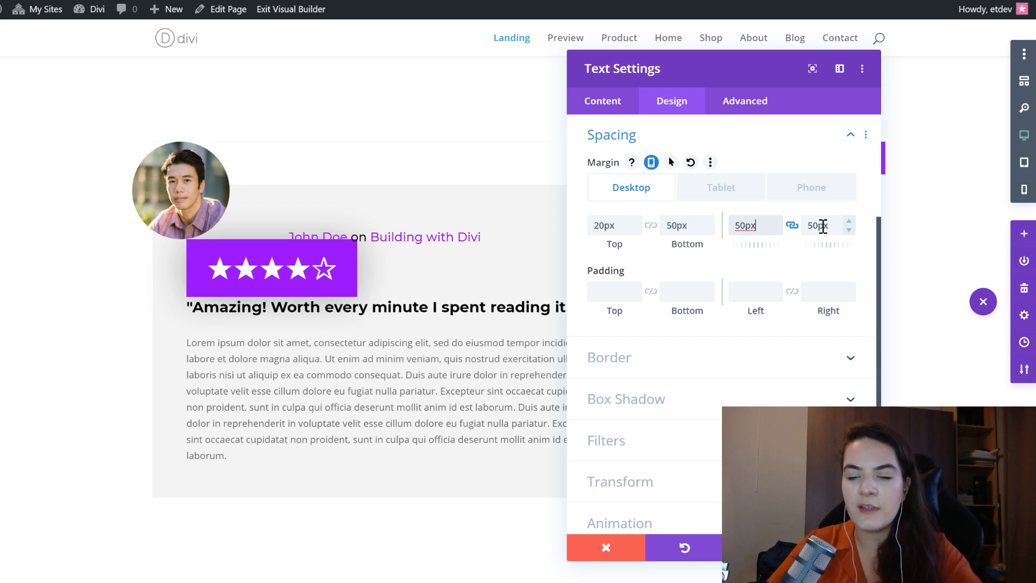
pyautogui.click(727, 189)
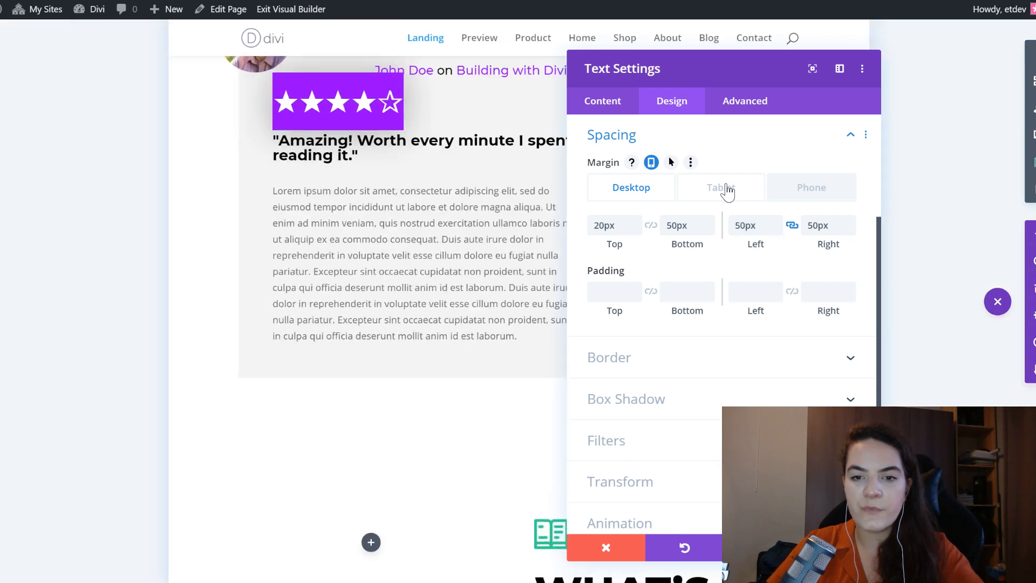
pyautogui.click(813, 189)
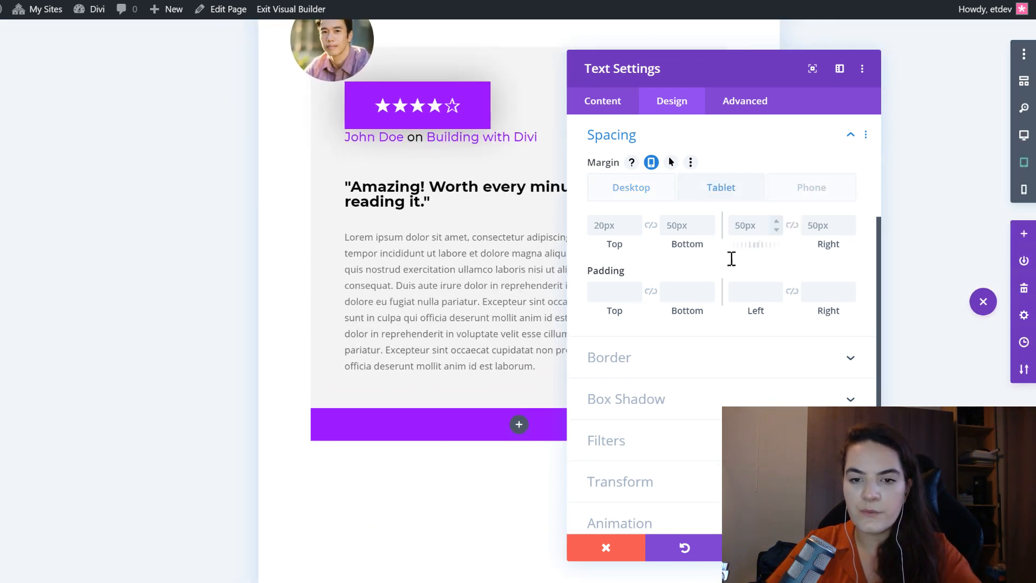
pyautogui.click(818, 194)
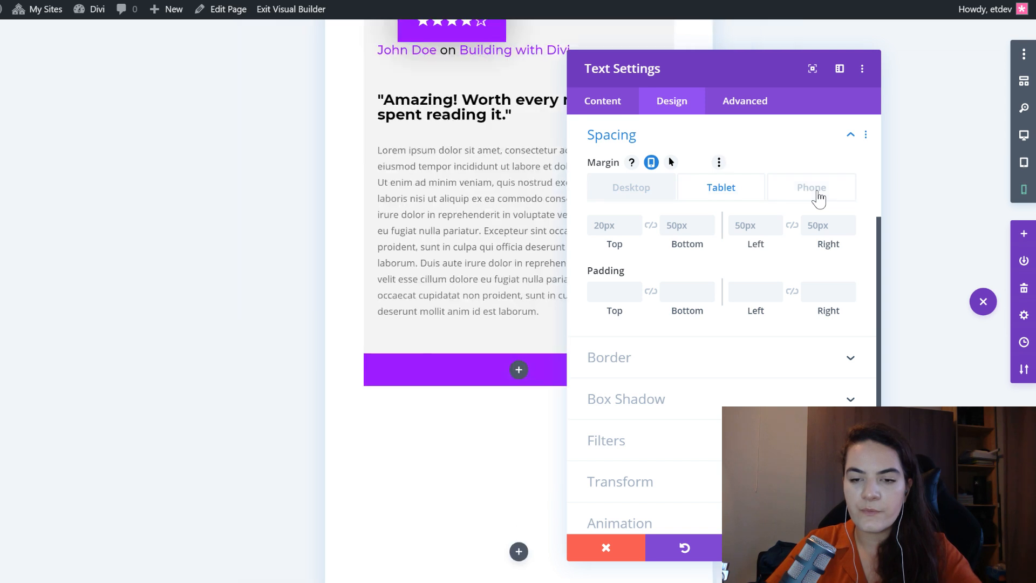
pyautogui.click(760, 230)
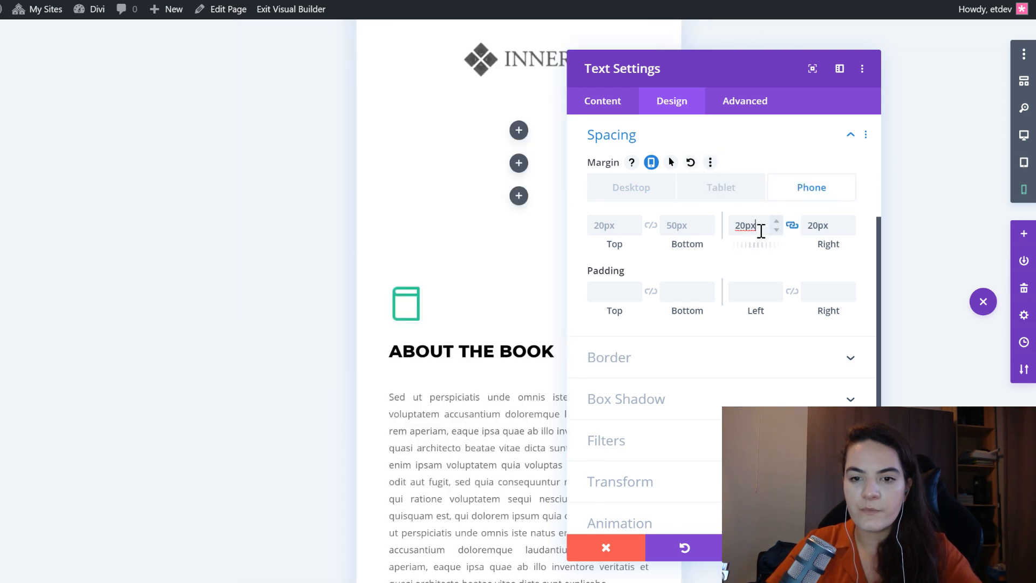
pyautogui.moveTo(759, 231); pyautogui.dragTo(725, 232)
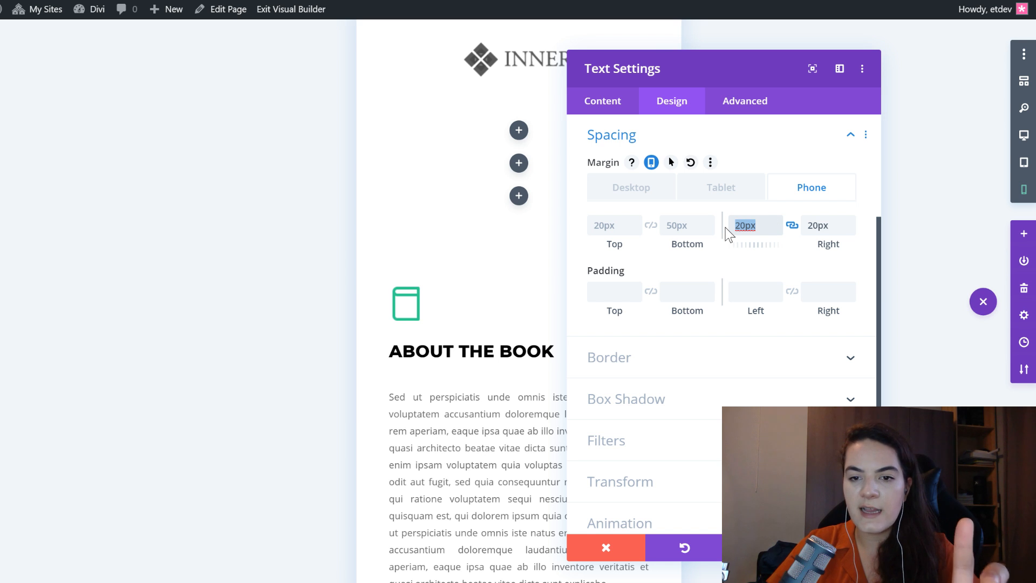
pyautogui.click(747, 230)
pyautogui.moveTo(753, 227); pyautogui.dragTo(732, 227)
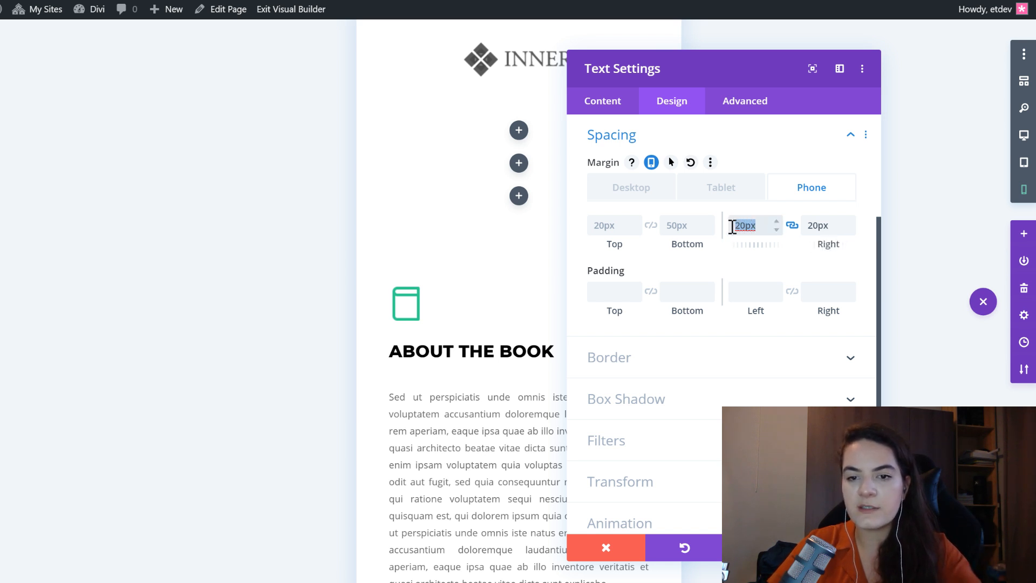
pyautogui.scroll(-15, 410, 291)
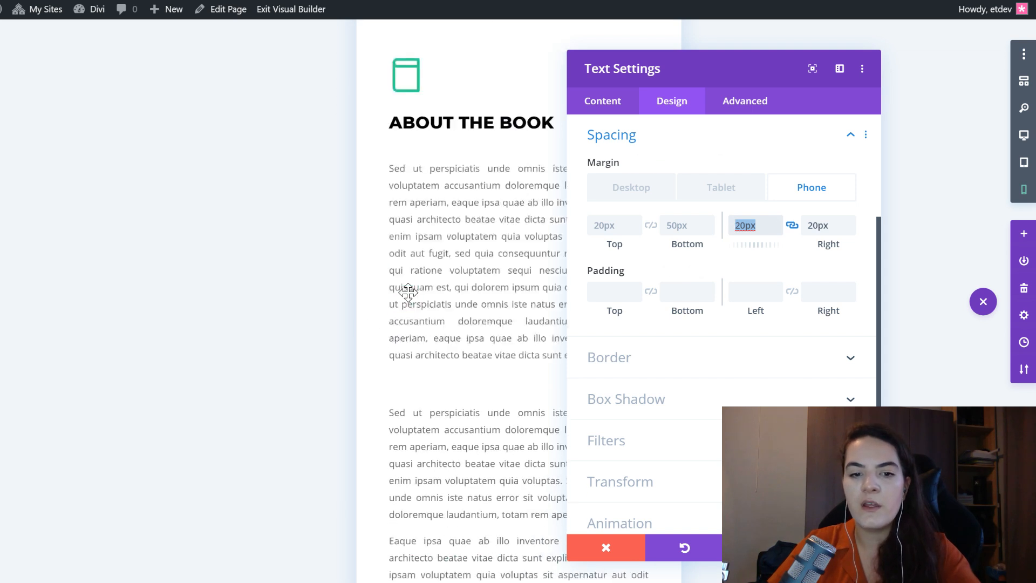
# - View the design options of the star rating Text module and close its settings with a save
pyautogui.scroll(8, 451, 300)
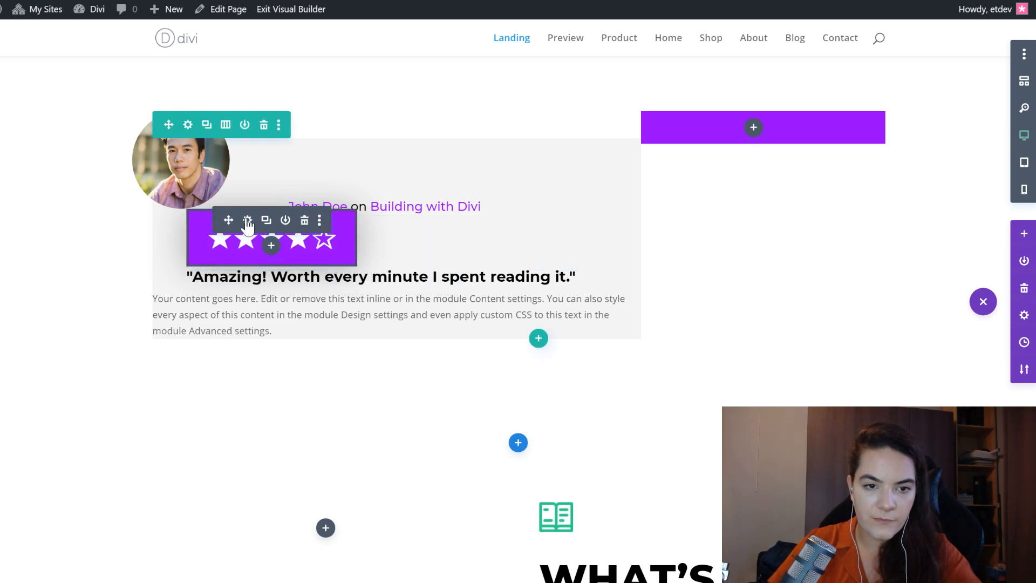
pyautogui.click(248, 221)
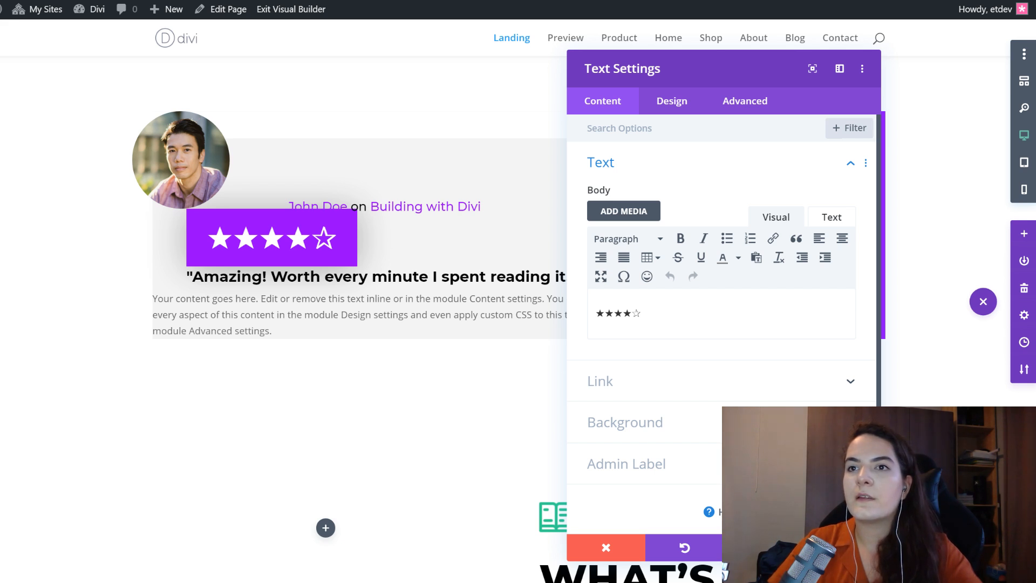
pyautogui.click(683, 106)
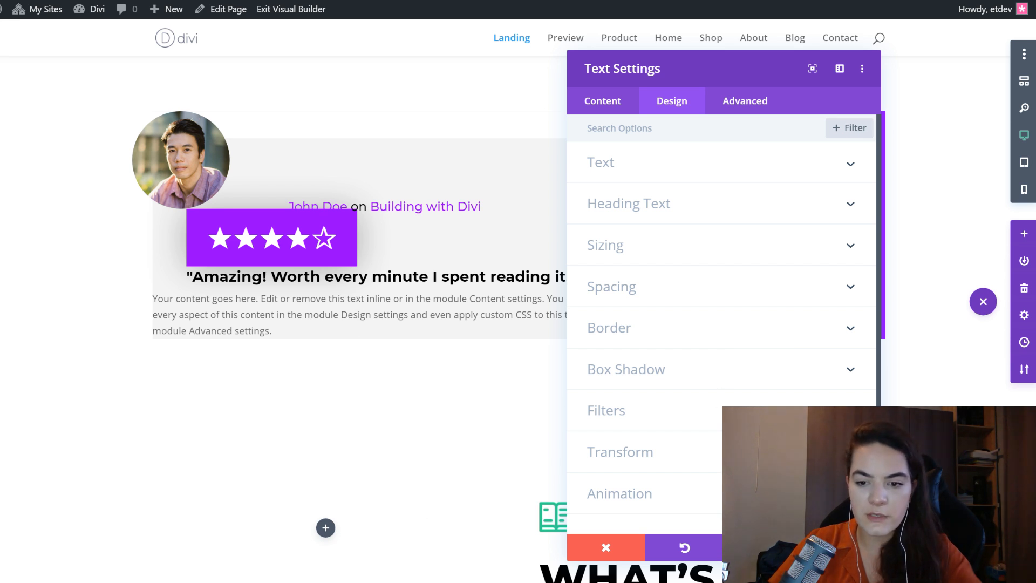
pyautogui.click(841, 547)
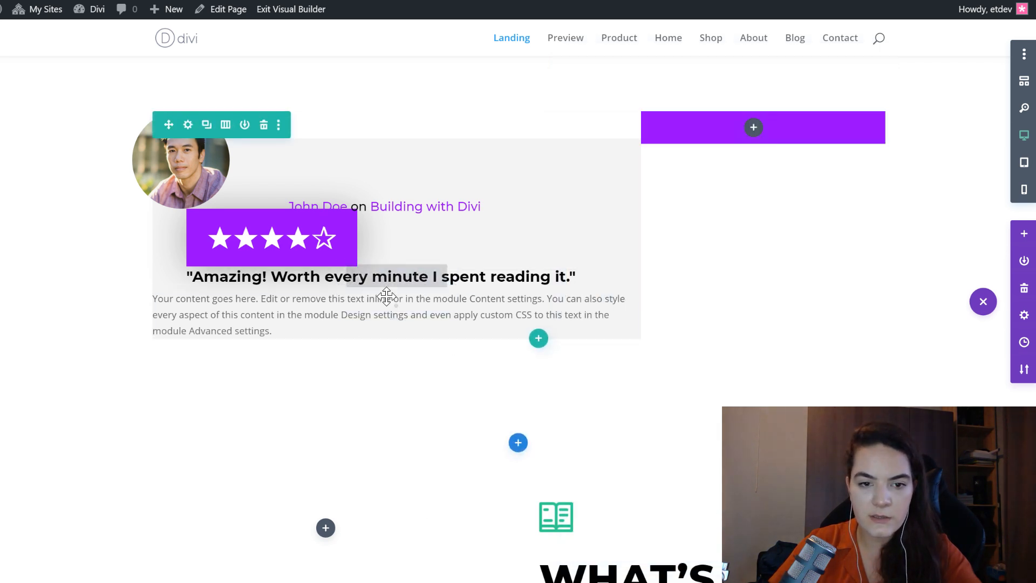
# - Paste the copied module styles onto the review paragraph Text module and replace its placeholder body with the copied Lorem ipsum text
pyautogui.rightClick(374, 311)
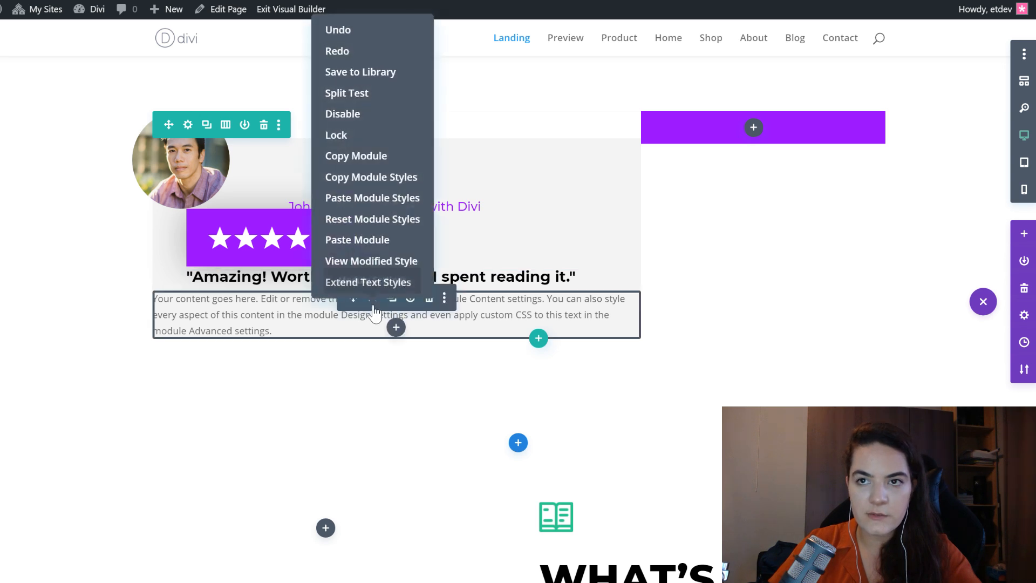
pyautogui.click(378, 197)
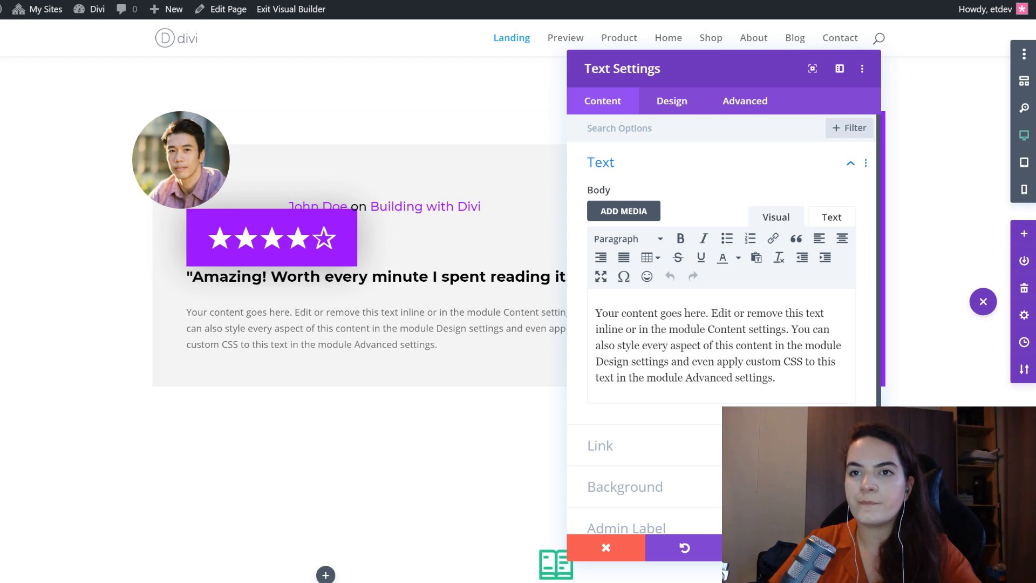
pyautogui.tripleClick(690, 356)
pyautogui.write('Lorem ipsum dolor sit amet, consectetur adipiscing elit, sed do eiusmod tempor incididunt ut labore et dolore magna aliqua. Ut enim ad minim veniam, quis nostrud exercitation ullamco laboris nisi ut aliquip ex ea commodo consequat. Duis aute irure dolor in reprehenderit in voluptate velit esse cillum dolore eu fugiat nulla pariatur. Excepteur sint occaecat cupidatat non proident, sunt in culpa qui officia deserunt mollit anim id est laborum.')
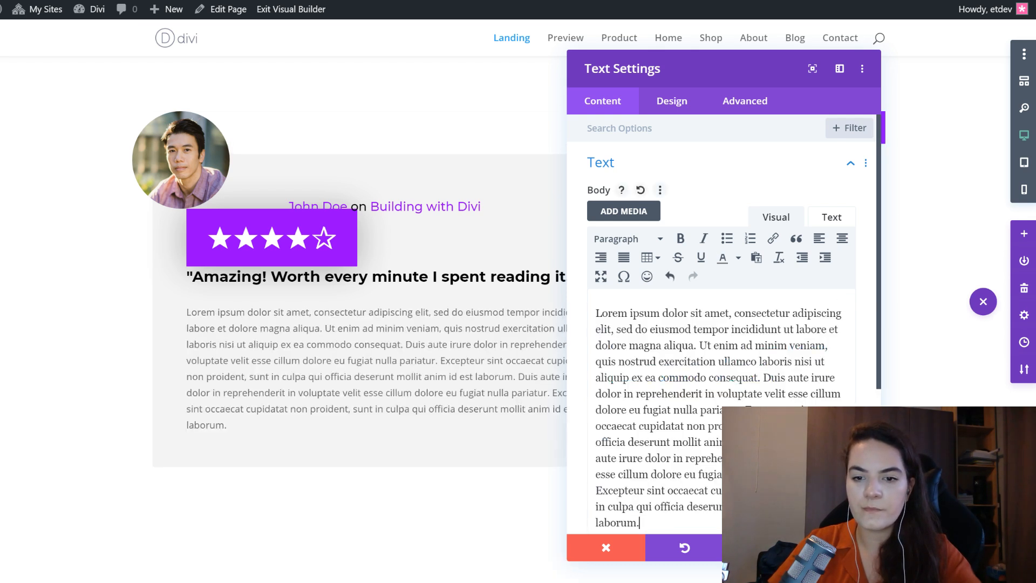
pyautogui.click(169, 311)
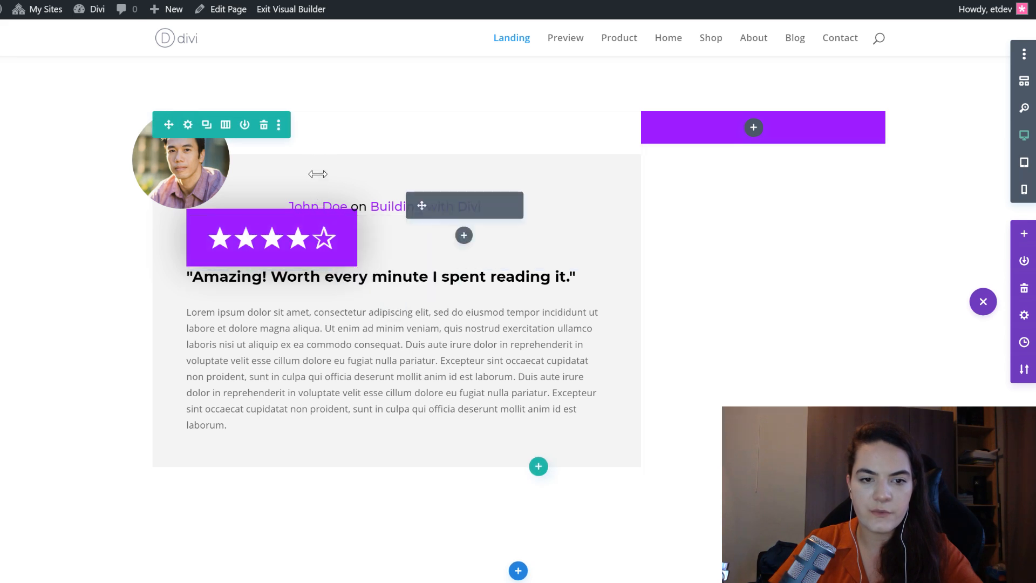
# - Use Transform Translate to offset the star rating module by about -105px horizontally and 338px vertically
pyautogui.click(248, 220)
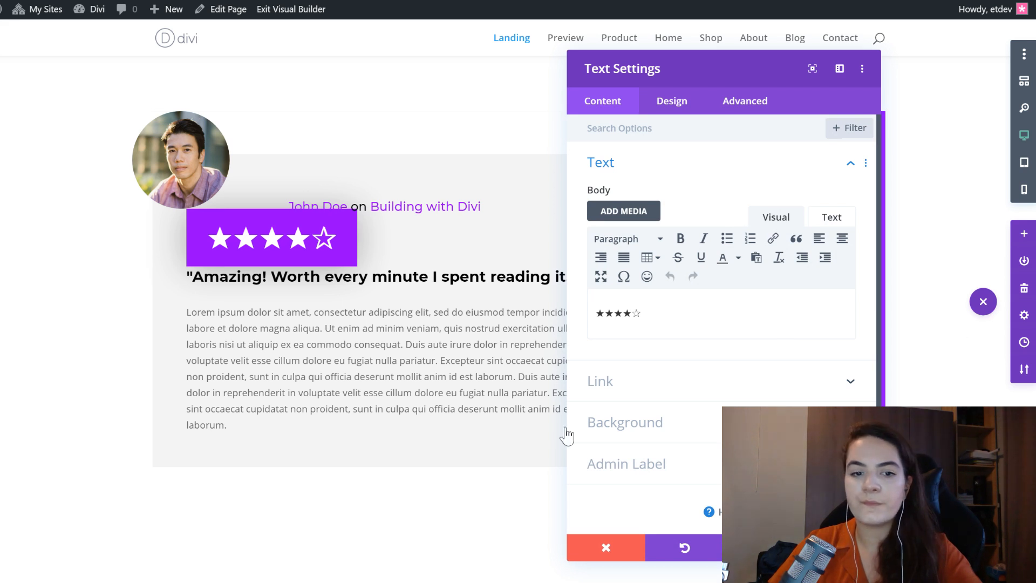
pyautogui.click(668, 101)
pyautogui.click(659, 452)
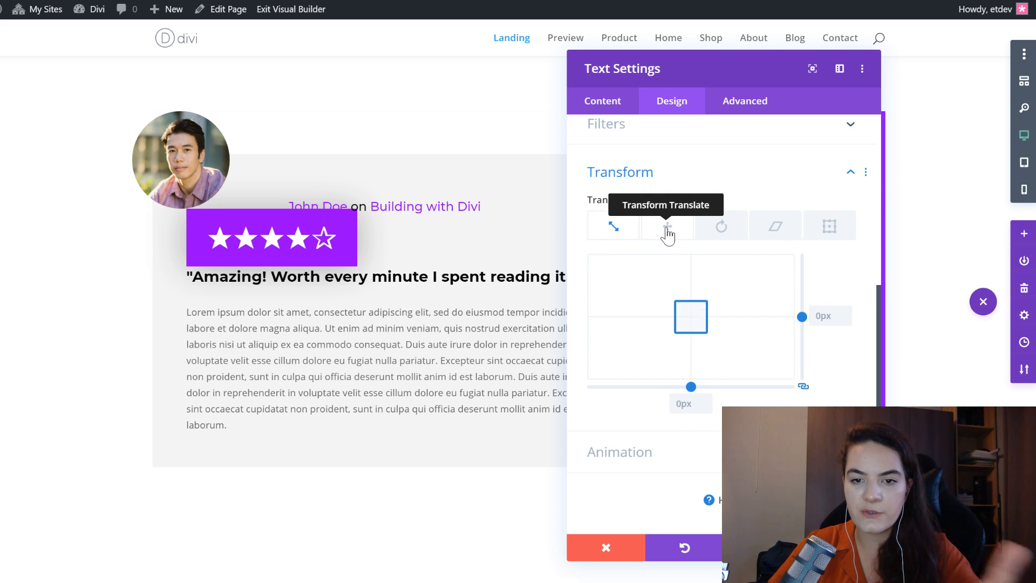
pyautogui.click(667, 229)
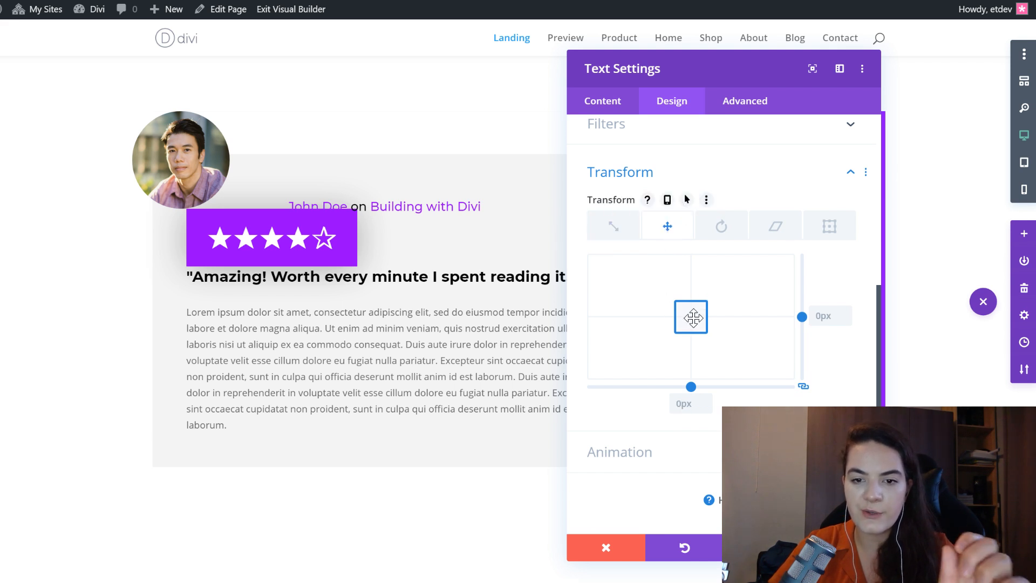
pyautogui.moveTo(693, 317); pyautogui.dragTo(681, 358)
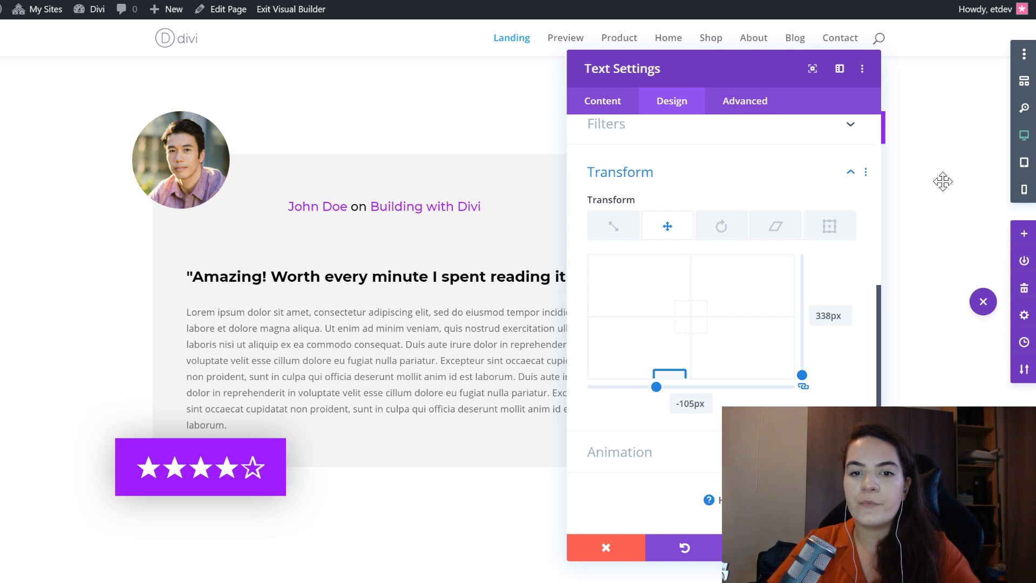
# - Paste the copied transform styles onto the star rating module, giving a desktop translation of -113px horizontally and 360px vertically
pyautogui.rightClick(683, 169)
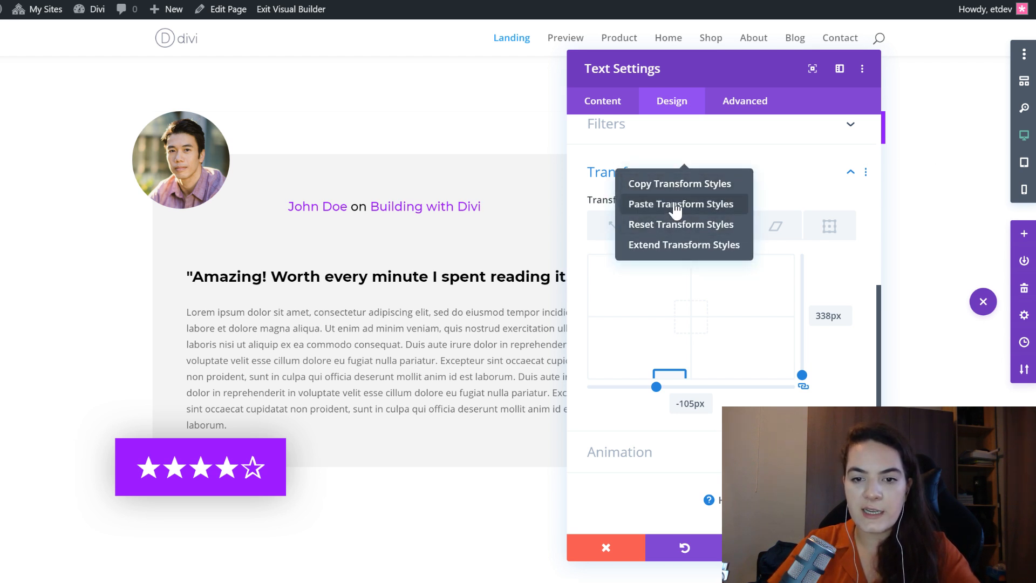
pyautogui.click(675, 205)
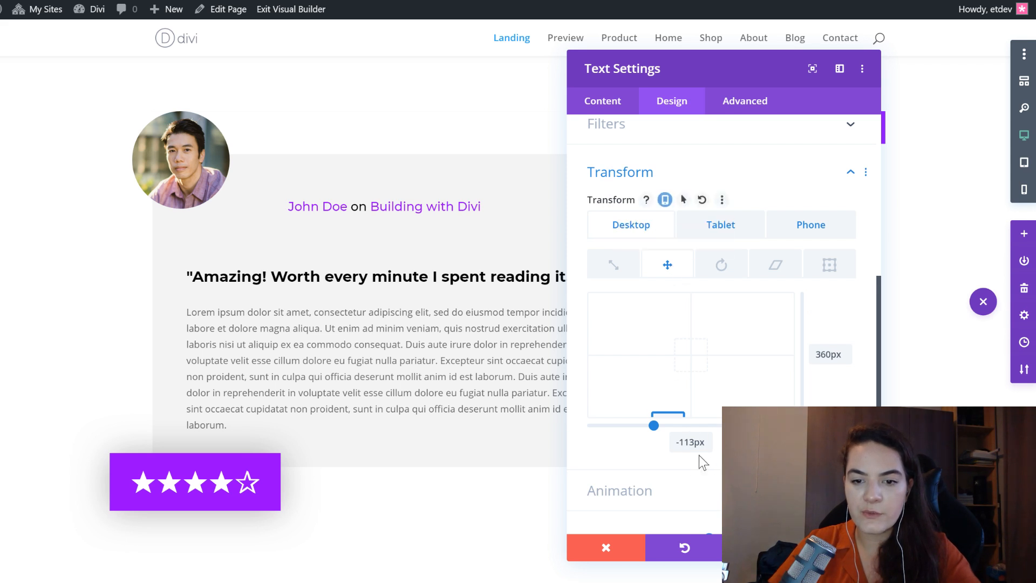
pyautogui.click(681, 442)
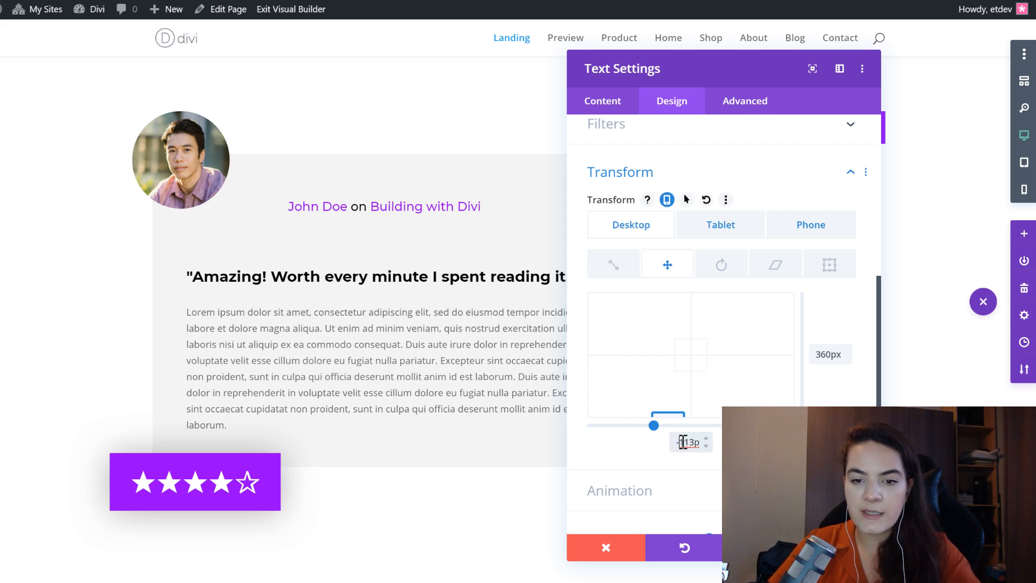
pyautogui.moveTo(682, 442); pyautogui.dragTo(720, 447)
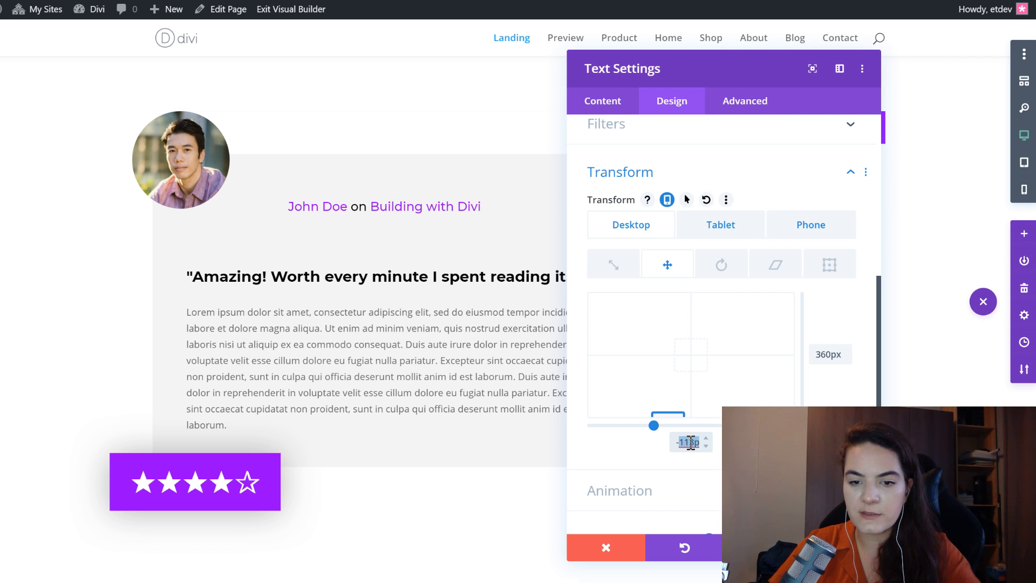
pyautogui.click(826, 355)
pyautogui.doubleClick(825, 354)
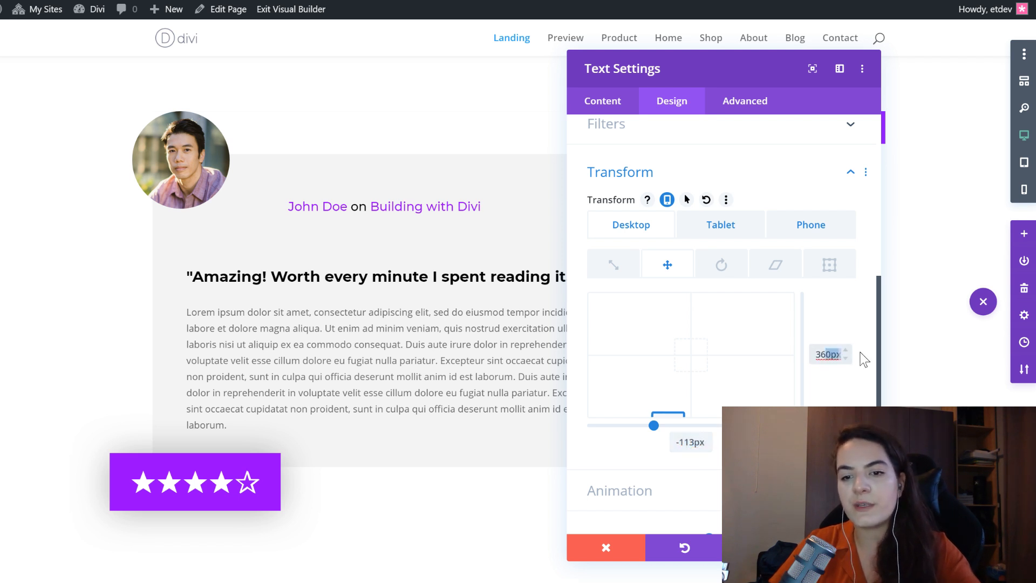
# - Examine the star rating module's translation values and its placement on the review card in the tablet layout
pyautogui.click(728, 227)
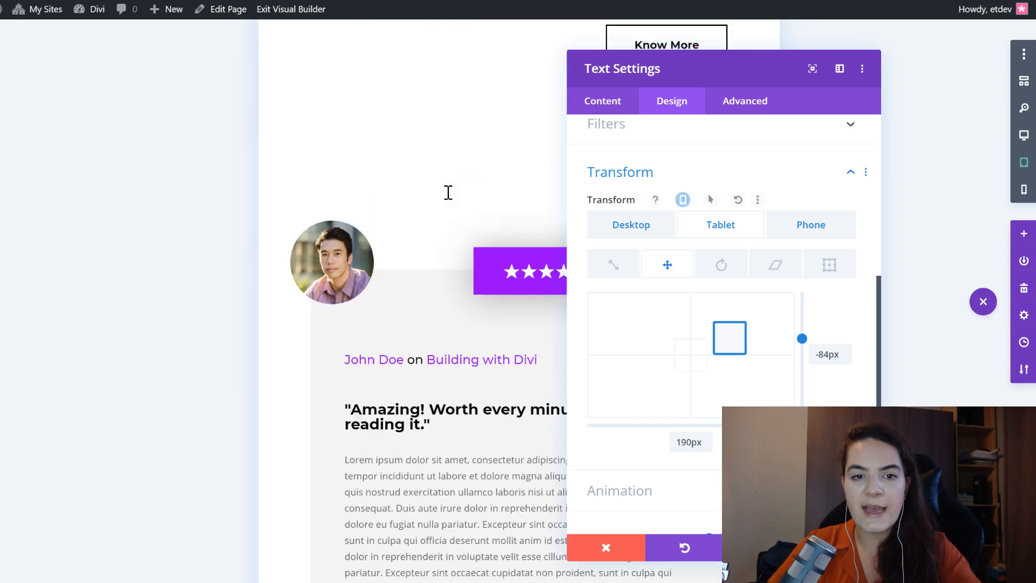
pyautogui.moveTo(771, 70); pyautogui.dragTo(851, 76)
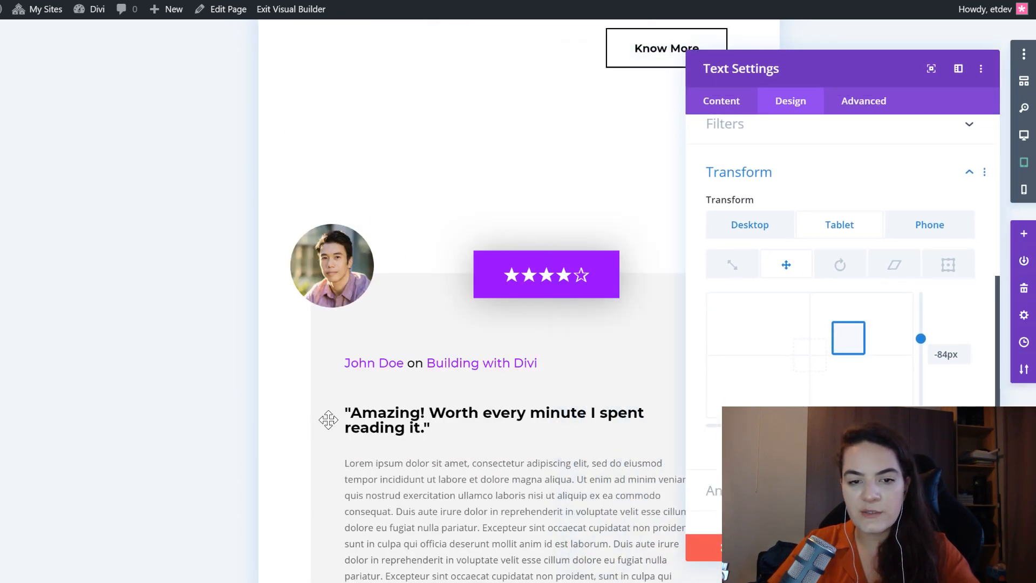
pyautogui.scroll(-2, 317, 447)
pyautogui.scroll(2, 317, 446)
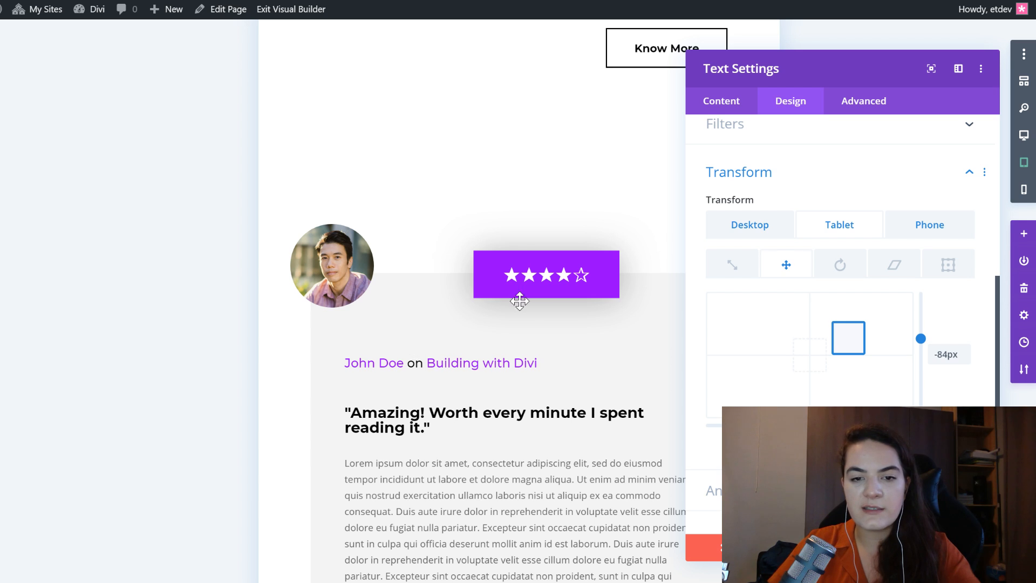
pyautogui.click(510, 487)
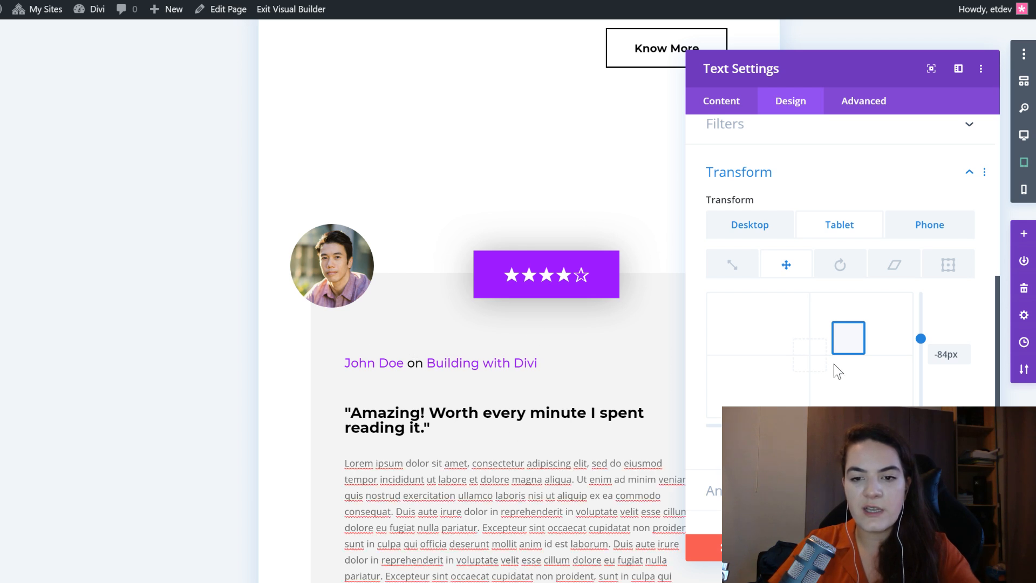
pyautogui.click(959, 320)
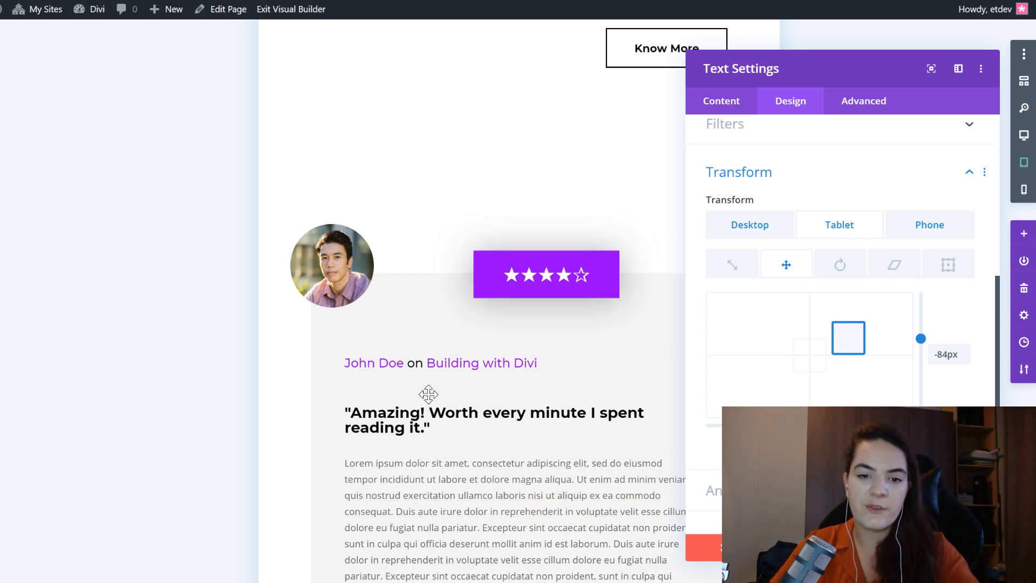
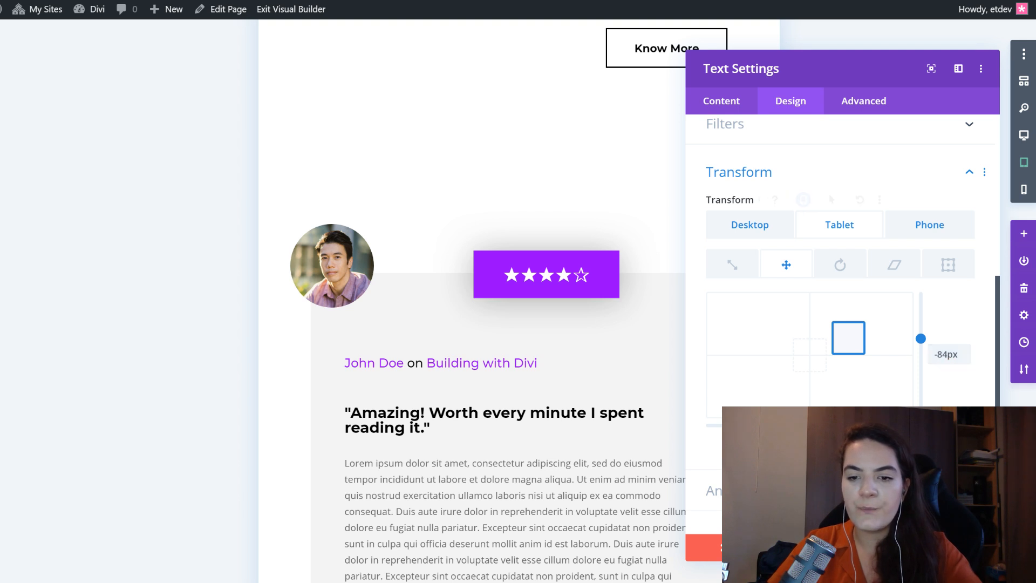
# - Examine the star rating module's vertical translation and its placement on the review card in the phone layout
pyautogui.click(920, 224)
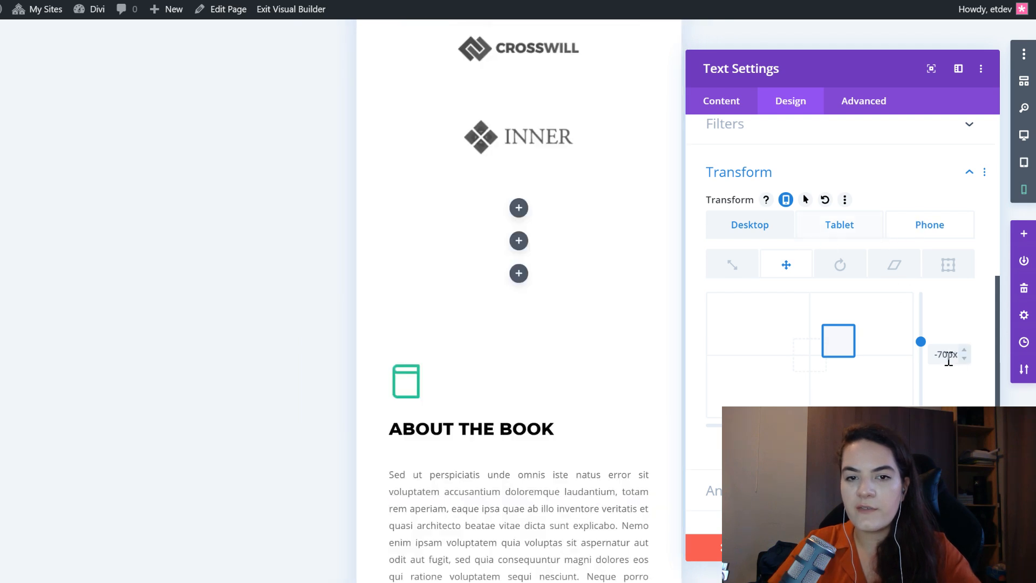
pyautogui.scroll(-10, 608, 301)
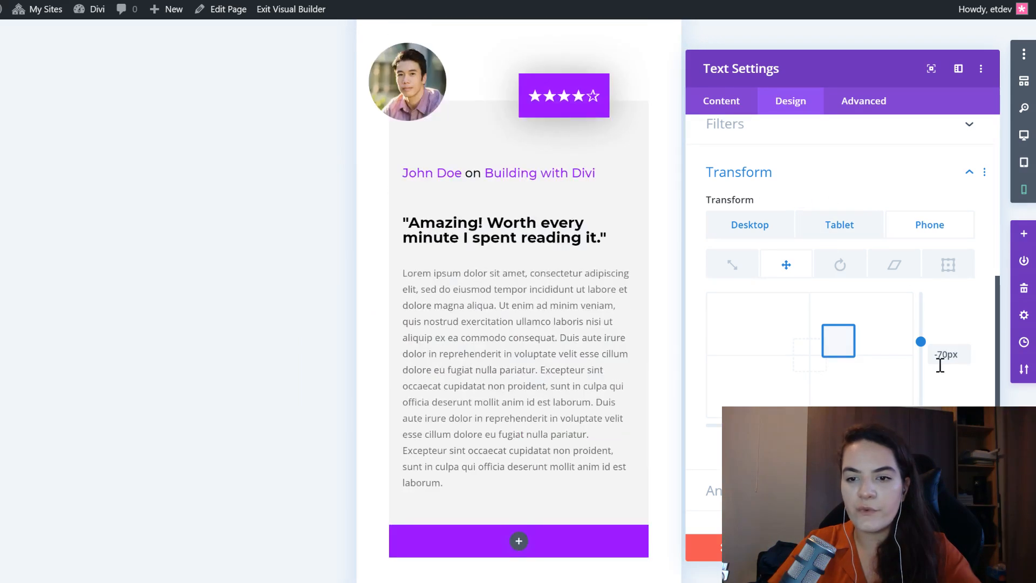
pyautogui.click(953, 356)
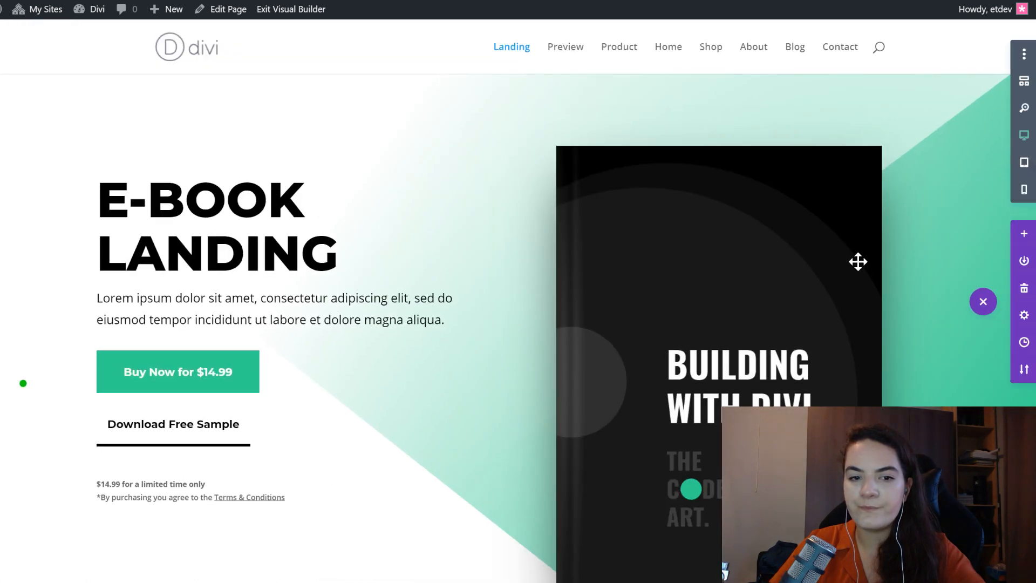
pyautogui.scroll(-2, 445, 297)
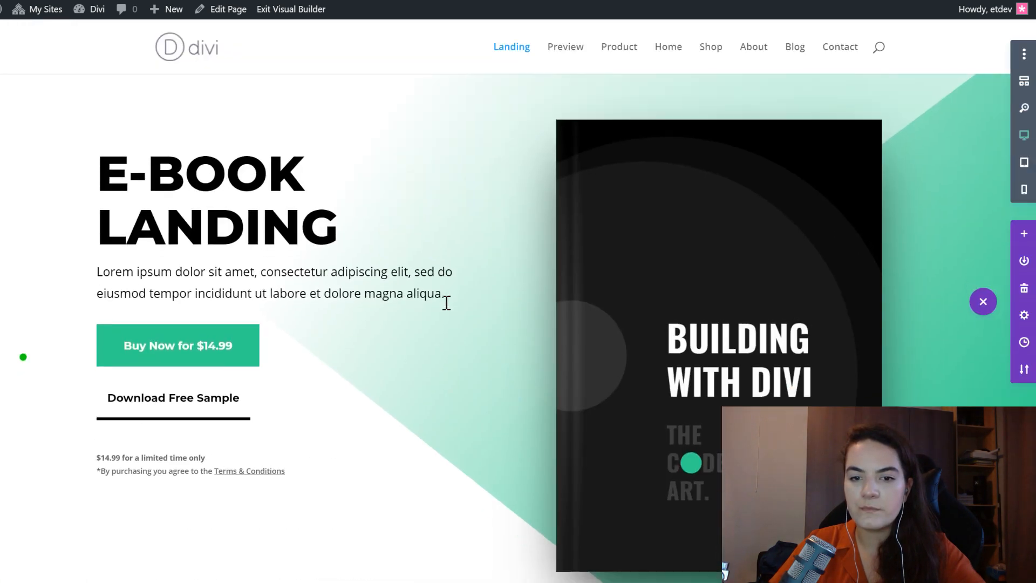
# - Insert an Image module in the purple column beside the review and load the Building with Divi cover from the media library
pyautogui.scroll(-10, 506, 306)
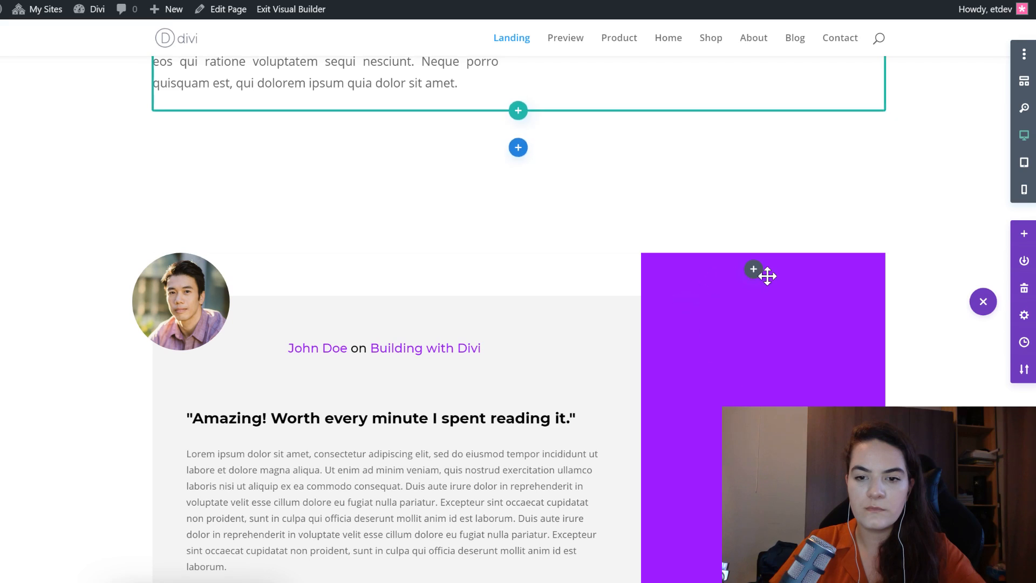
pyautogui.click(754, 272)
pyautogui.write('im')
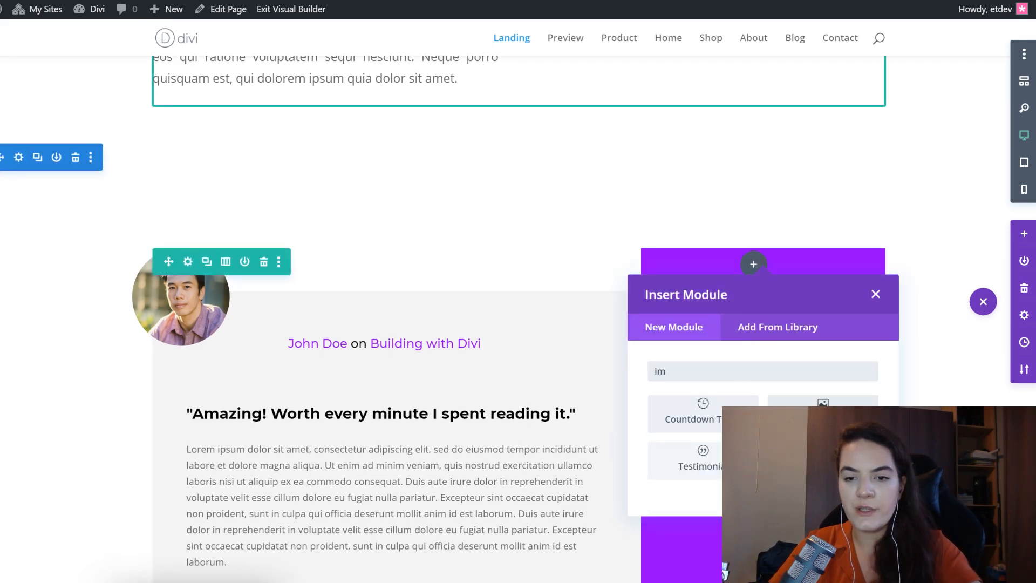
pyautogui.click(819, 415)
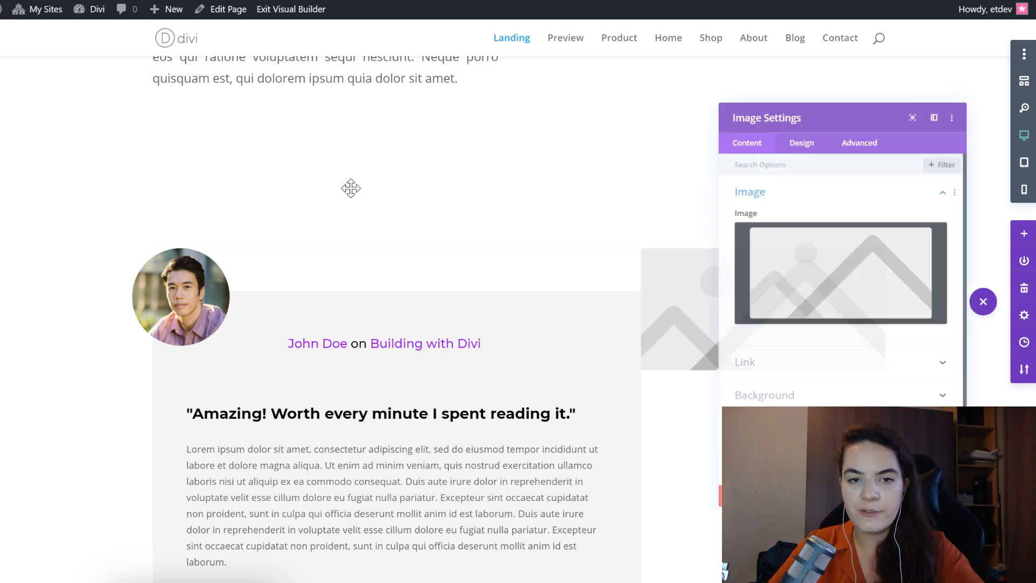
pyautogui.click(827, 267)
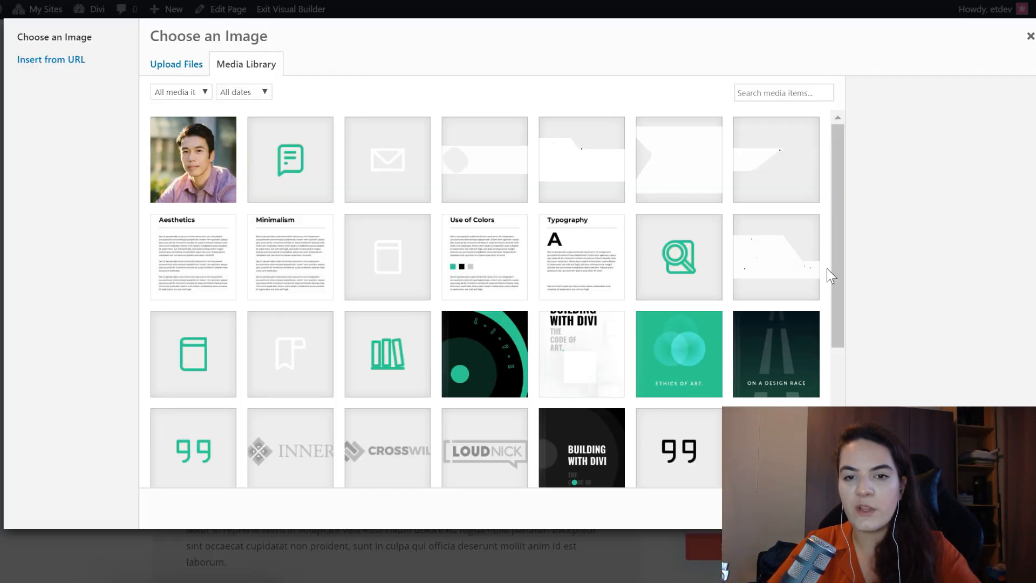
pyautogui.scroll(-4, 629, 331)
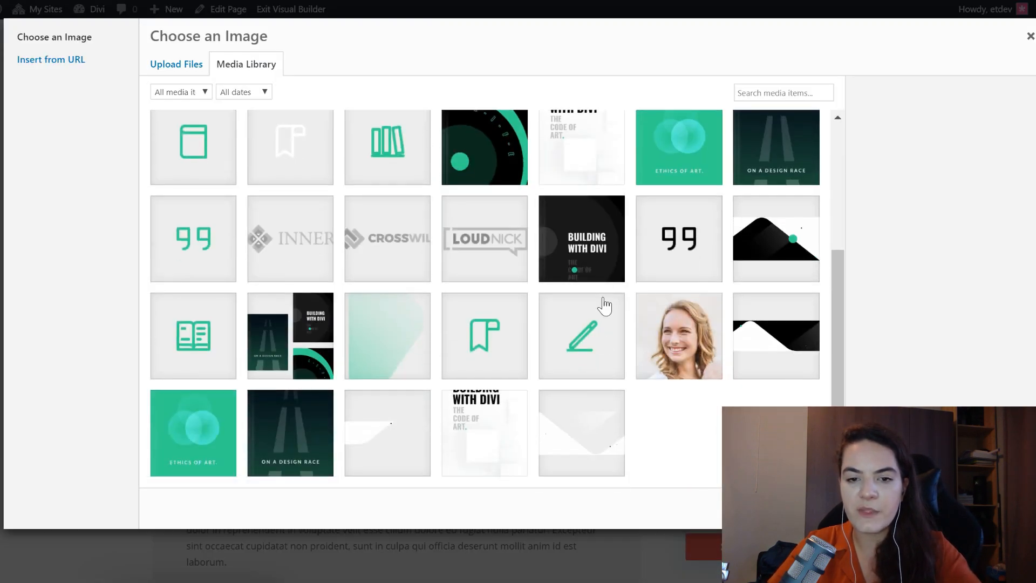
pyautogui.click(603, 270)
pyautogui.click(988, 508)
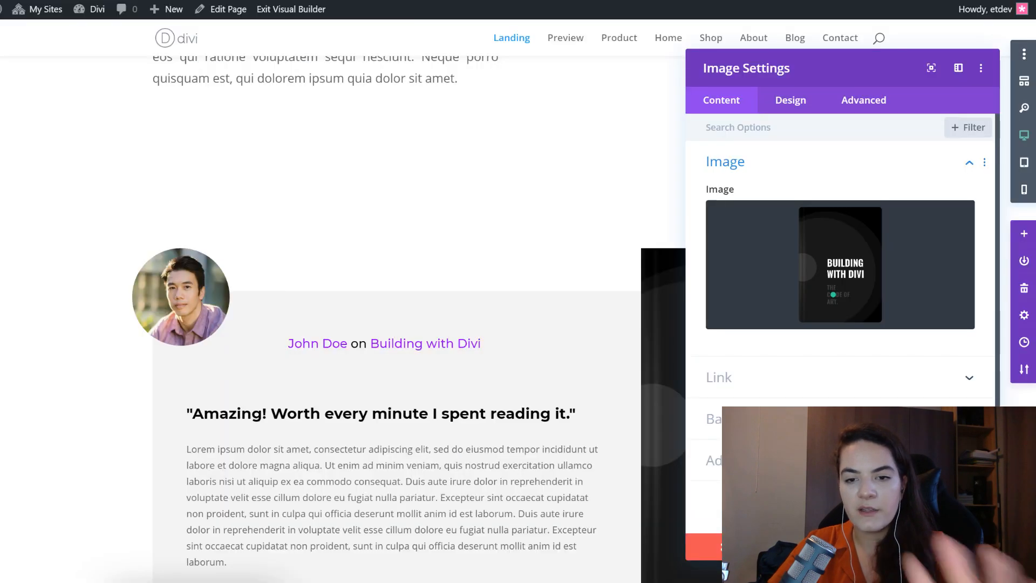
# - Set the book cover image's width to 79% and center the module in the purple column
pyautogui.moveTo(796, 63); pyautogui.dragTo(394, 60)
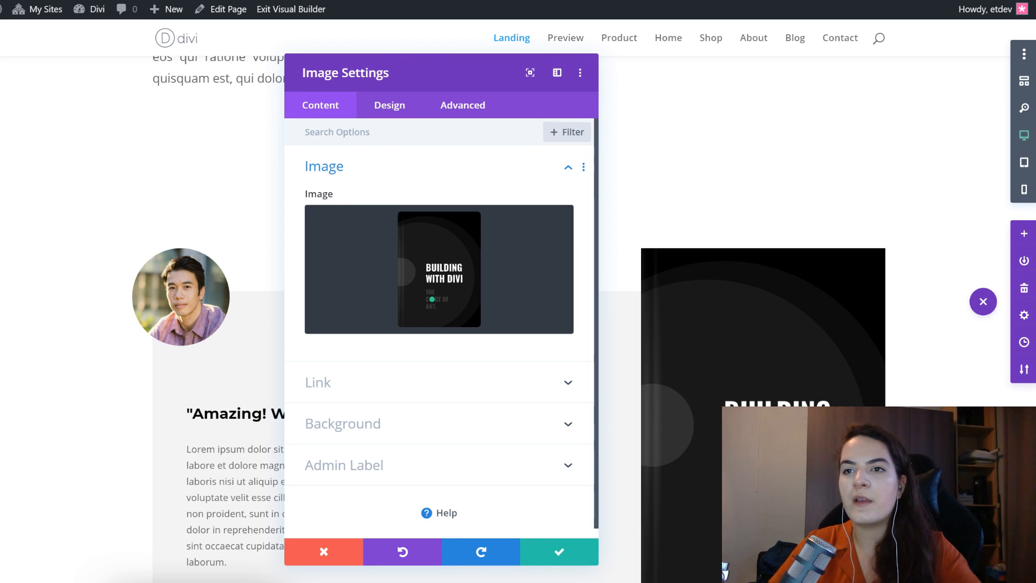
pyautogui.click(376, 116)
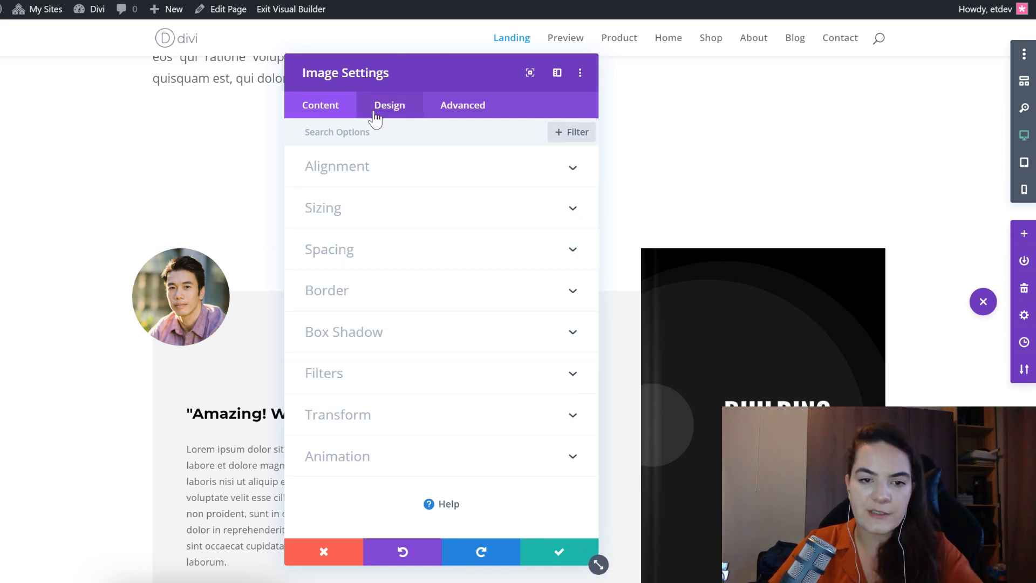
pyautogui.click(365, 207)
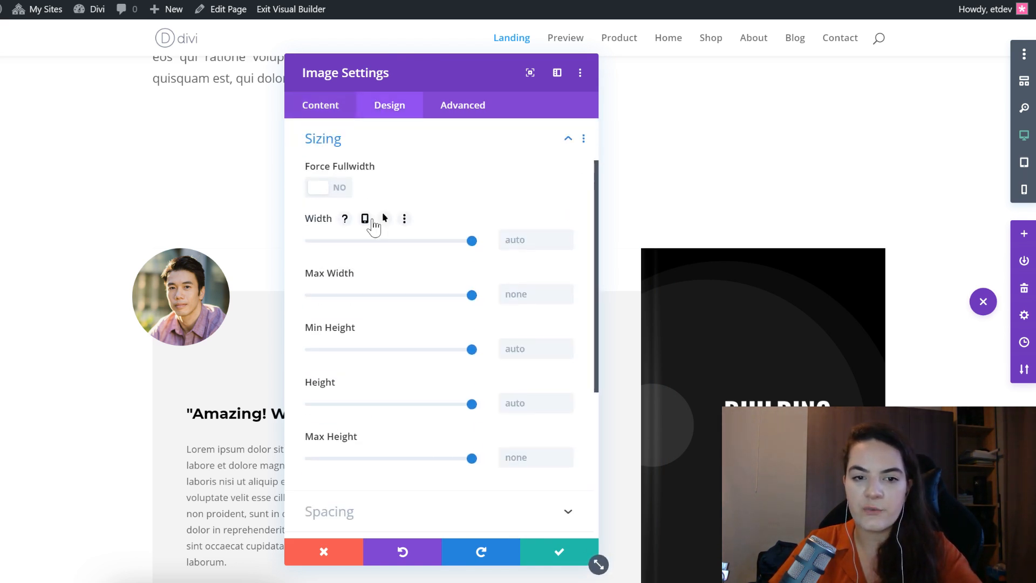
pyautogui.click(534, 233)
pyautogui.write('79%')
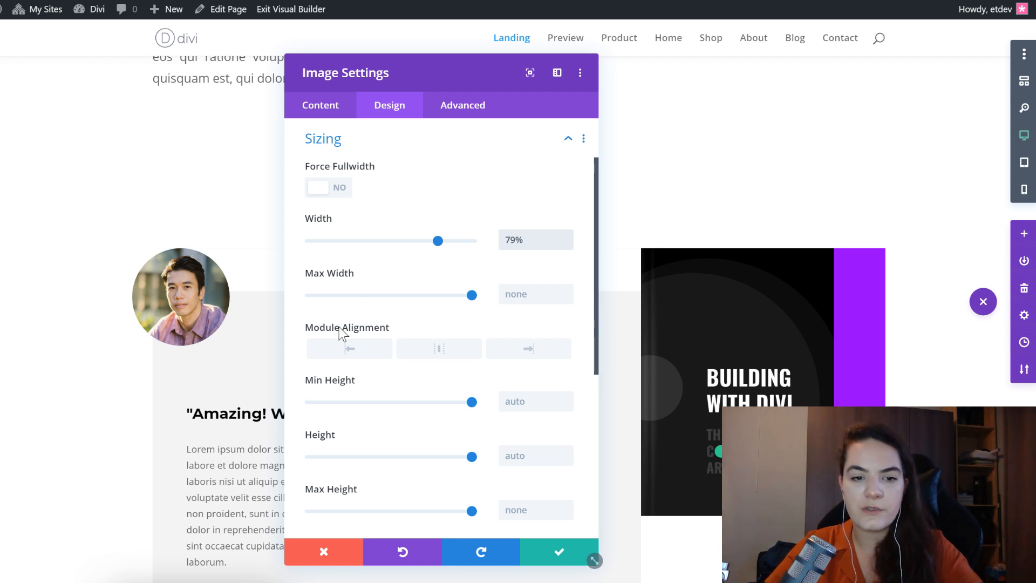
pyautogui.click(420, 348)
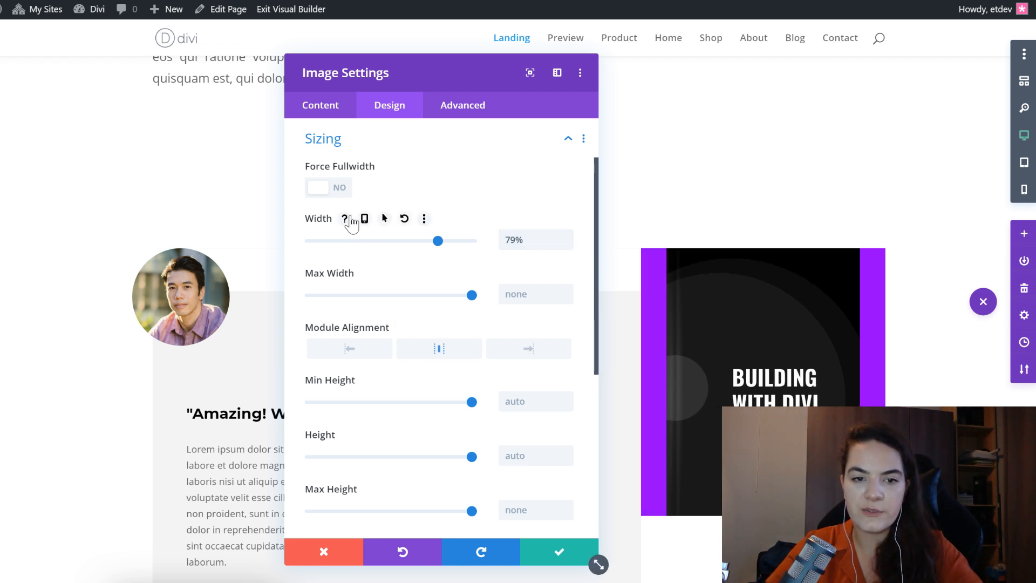
# - Enable responsive width for the book cover image, set its tablet width to 40%, and check the phone layout
pyautogui.click(363, 218)
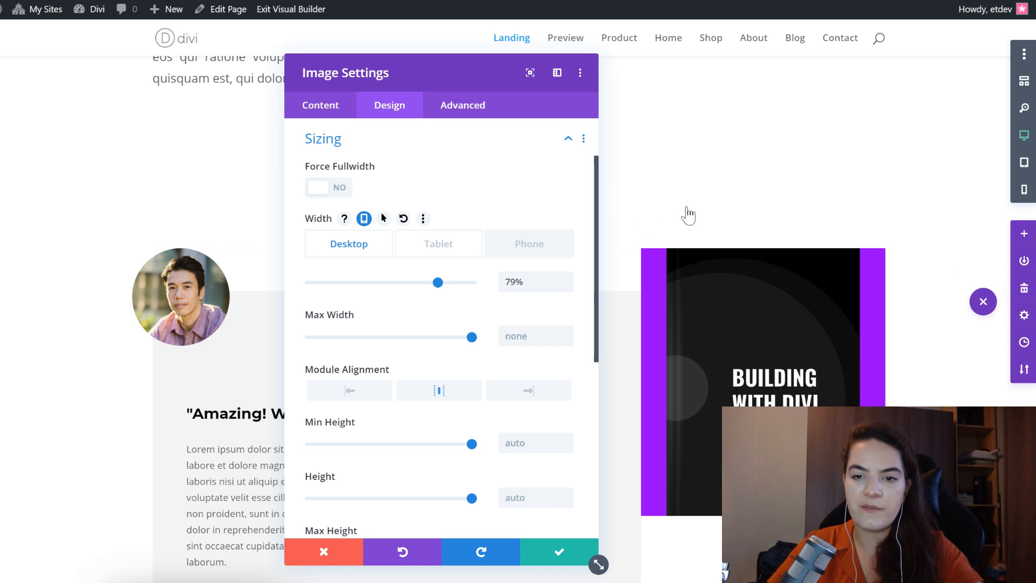
pyautogui.click(1024, 162)
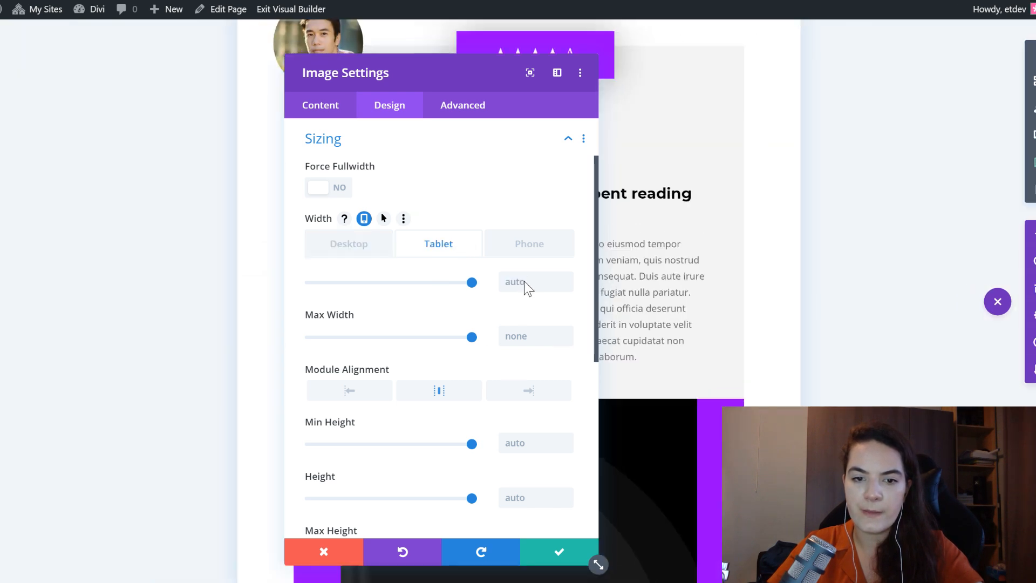
pyautogui.click(526, 276)
pyautogui.write('40')
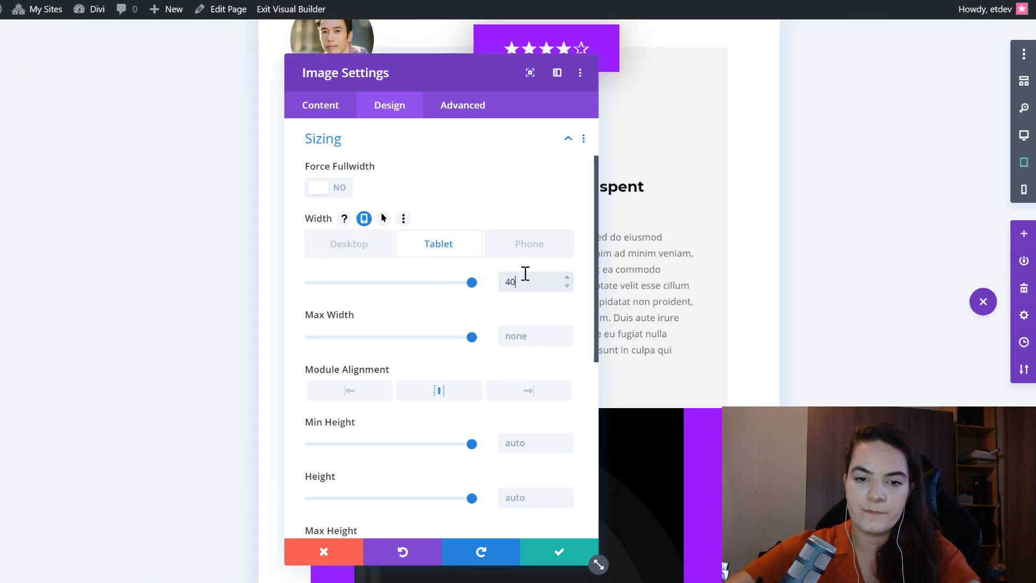
pyautogui.write('%')
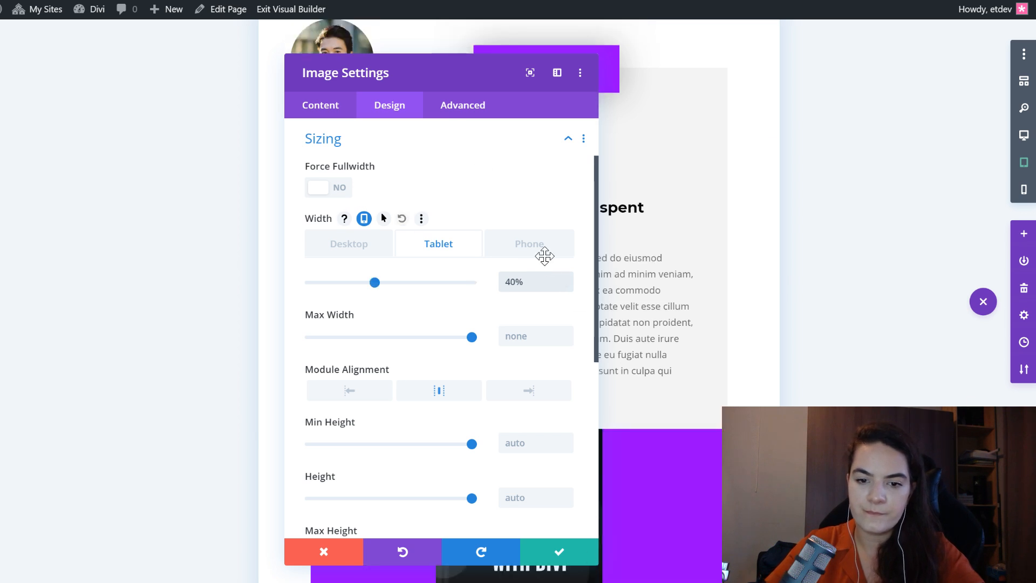
pyautogui.click(544, 256)
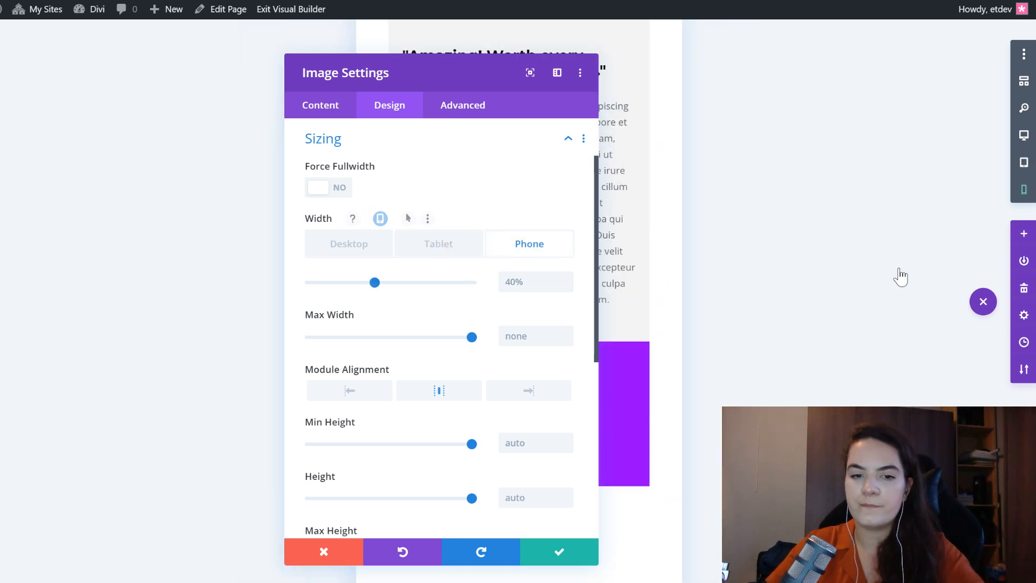
pyautogui.moveTo(443, 92); pyautogui.dragTo(185, 63)
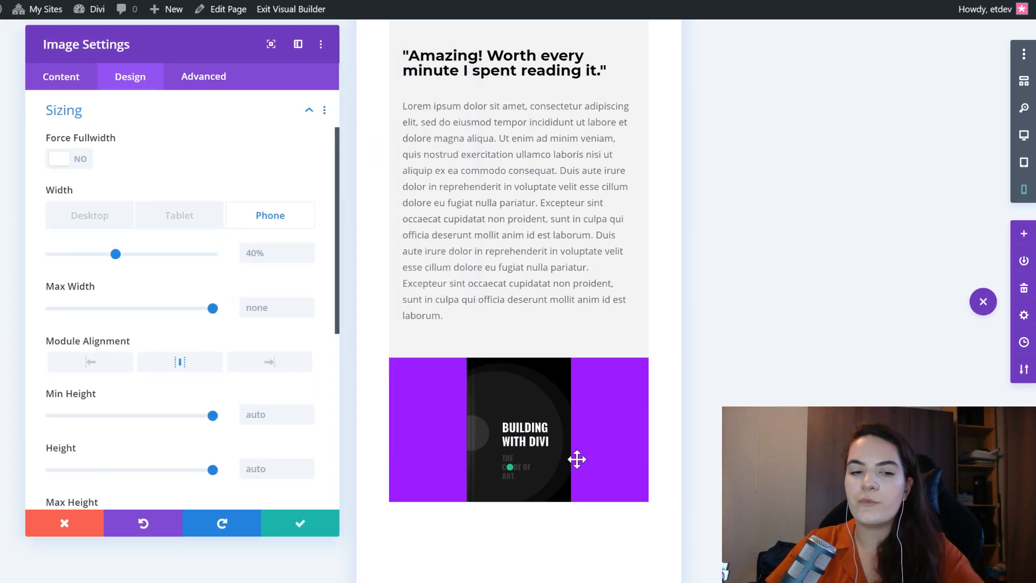
# - Give the book cover image linked top and bottom margins of 60px in the desktop layout
pyautogui.scroll(-7, 146, 389)
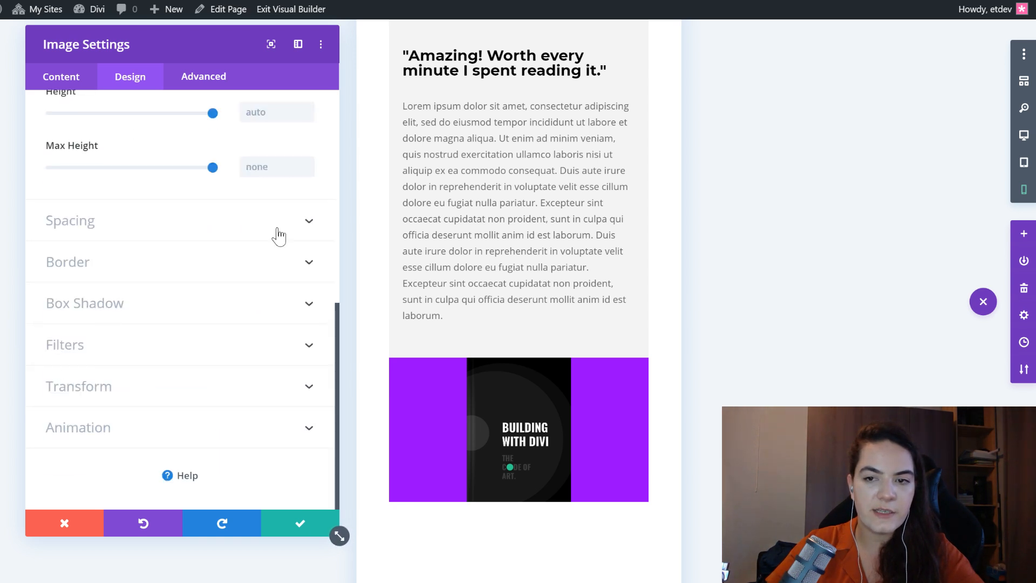
pyautogui.click(144, 236)
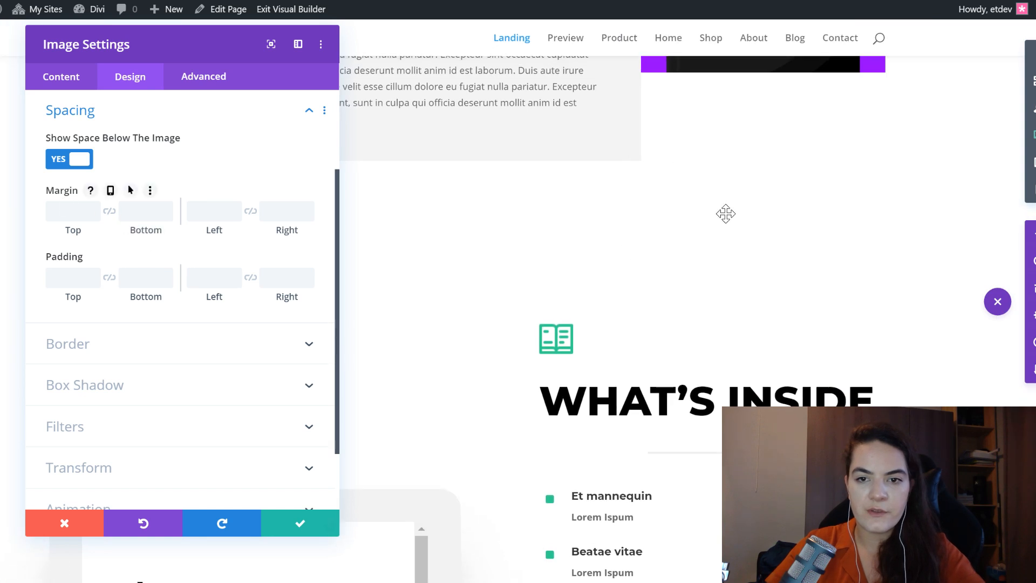
pyautogui.scroll(6, 744, 208)
pyautogui.click(70, 209)
pyautogui.write('60px')
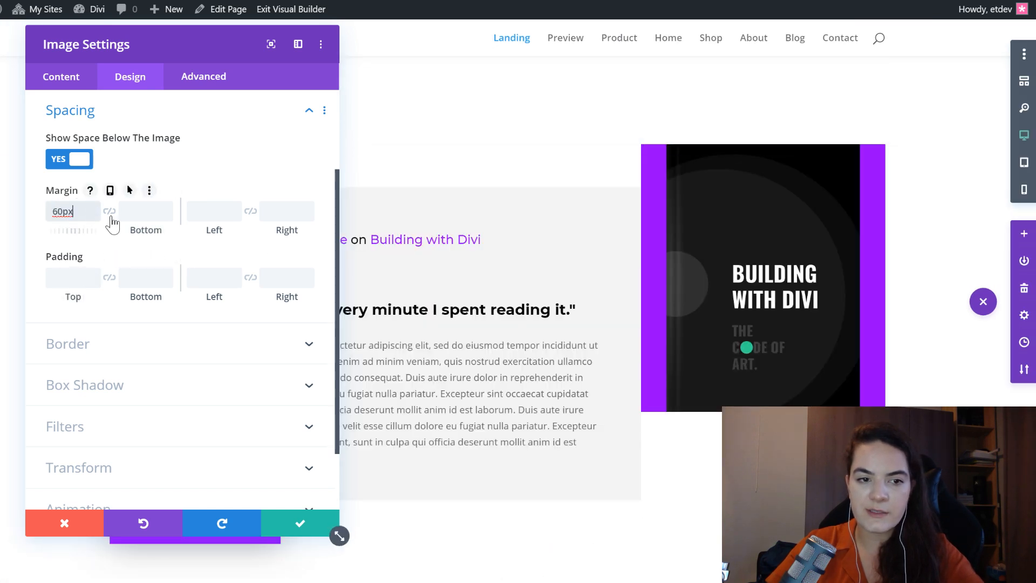
pyautogui.click(109, 211)
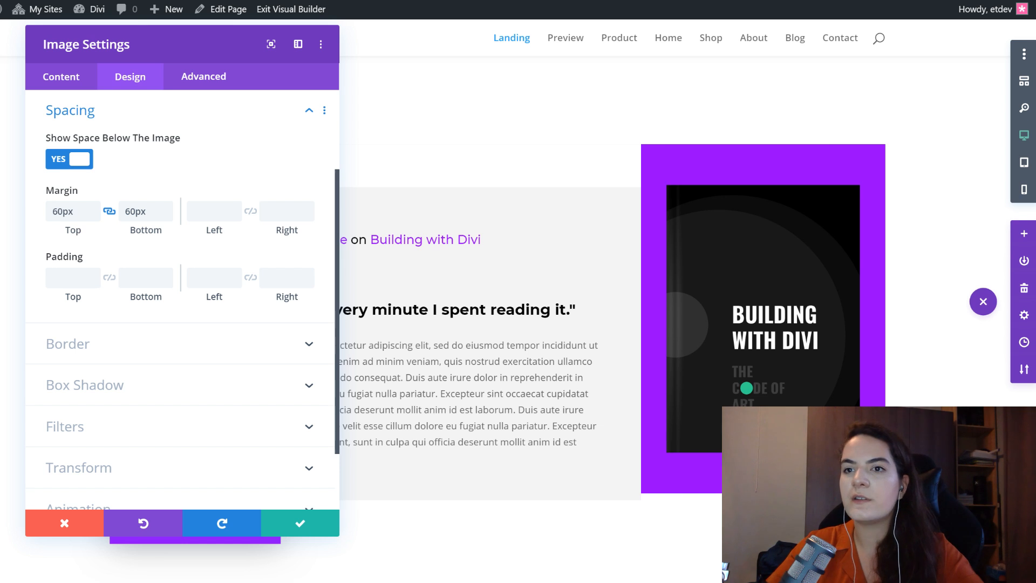
# - Add the even all-round box shadow preset to the book cover with 40px vertical position, 80px blur and -20px spread
pyautogui.click(139, 403)
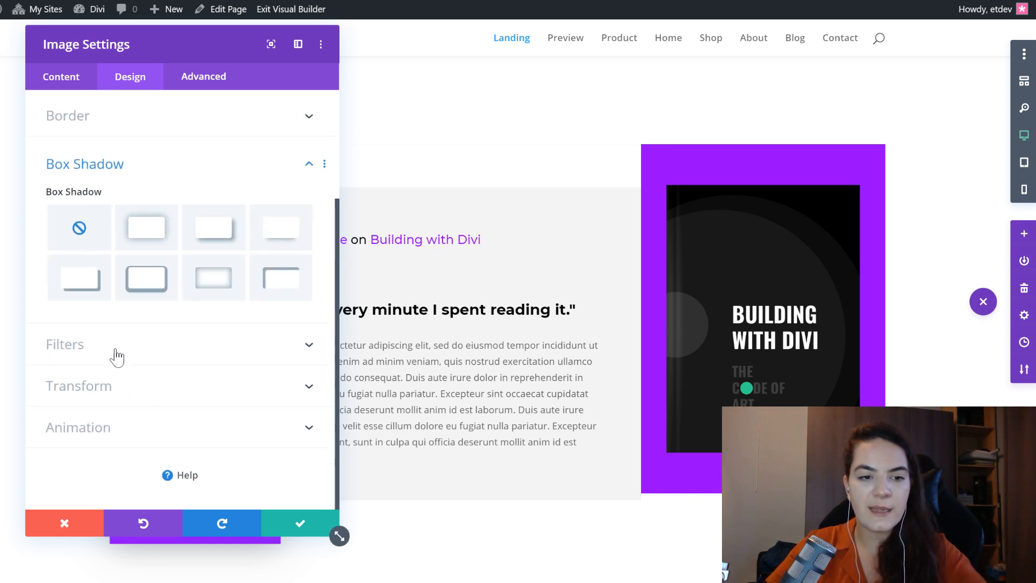
pyautogui.click(145, 229)
pyautogui.scroll(-2, 295, 286)
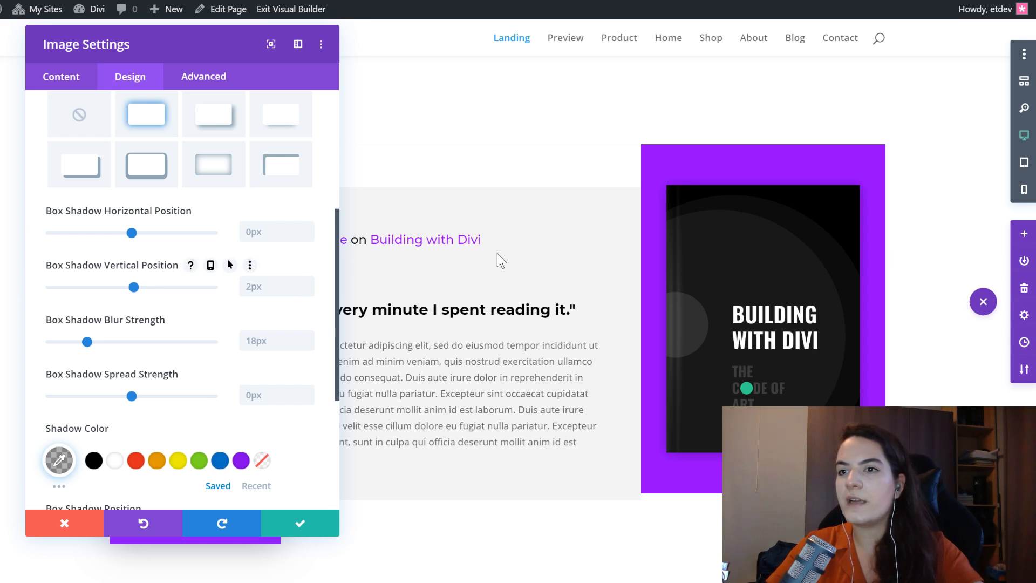
pyautogui.click(280, 287)
pyautogui.write('40')
pyautogui.click(263, 349)
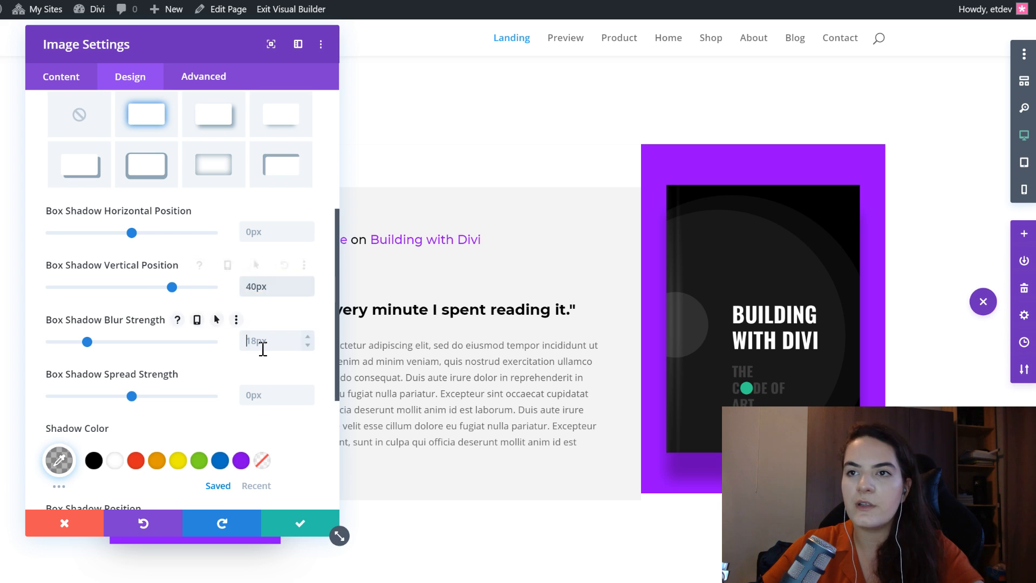
pyautogui.write('8')
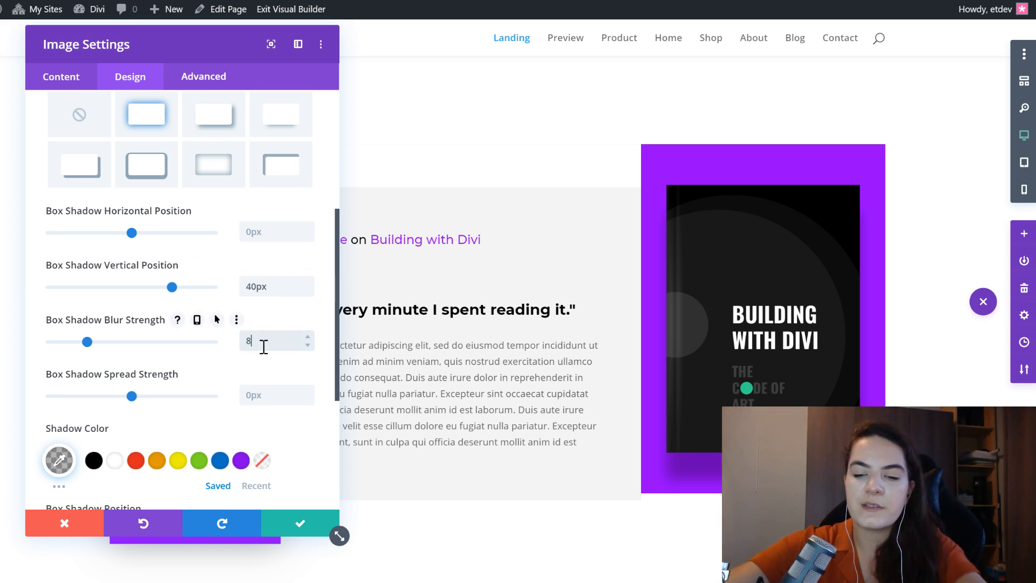
pyautogui.write('0')
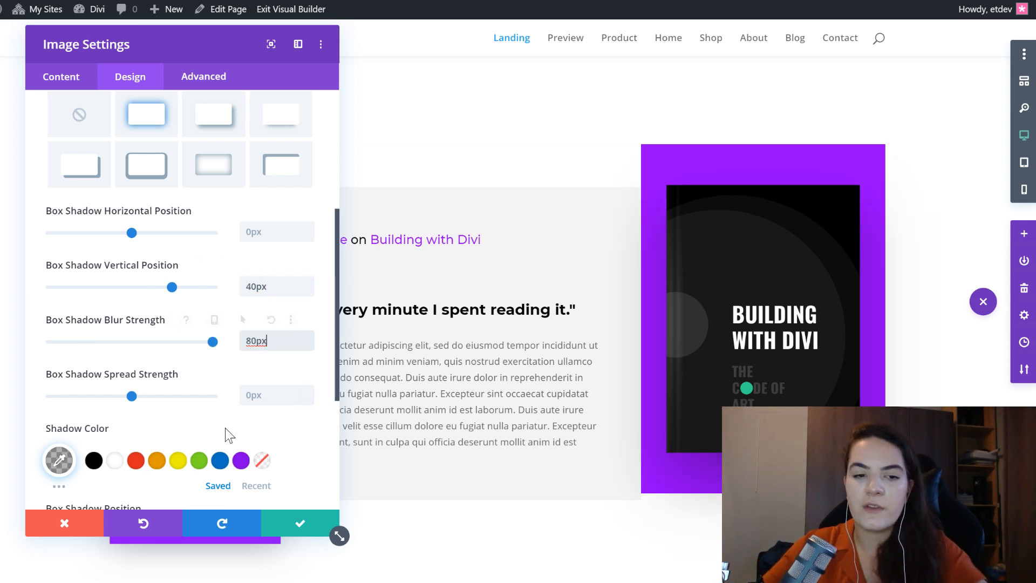
pyautogui.click(268, 395)
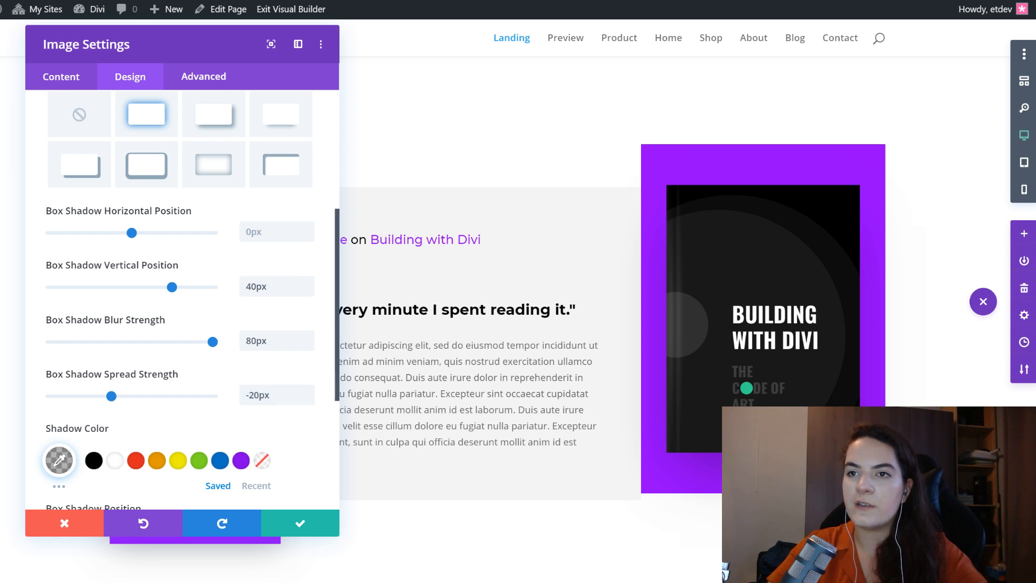
# - Set the book cover's shadow color to rgba(0,0,0,0.8) and save the image settings
pyautogui.click(64, 464)
pyautogui.write('60px')
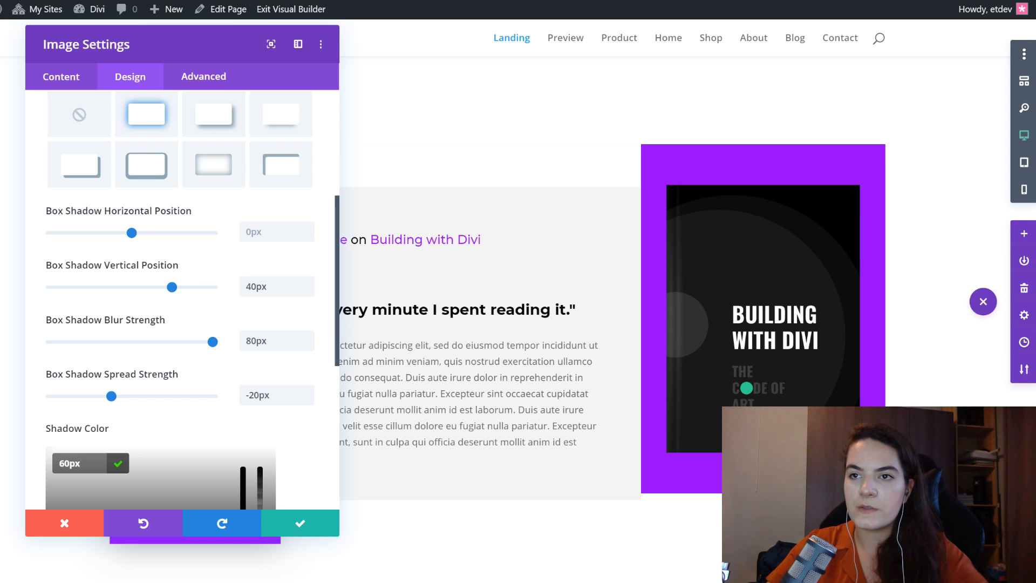
pyautogui.doubleClick(71, 464)
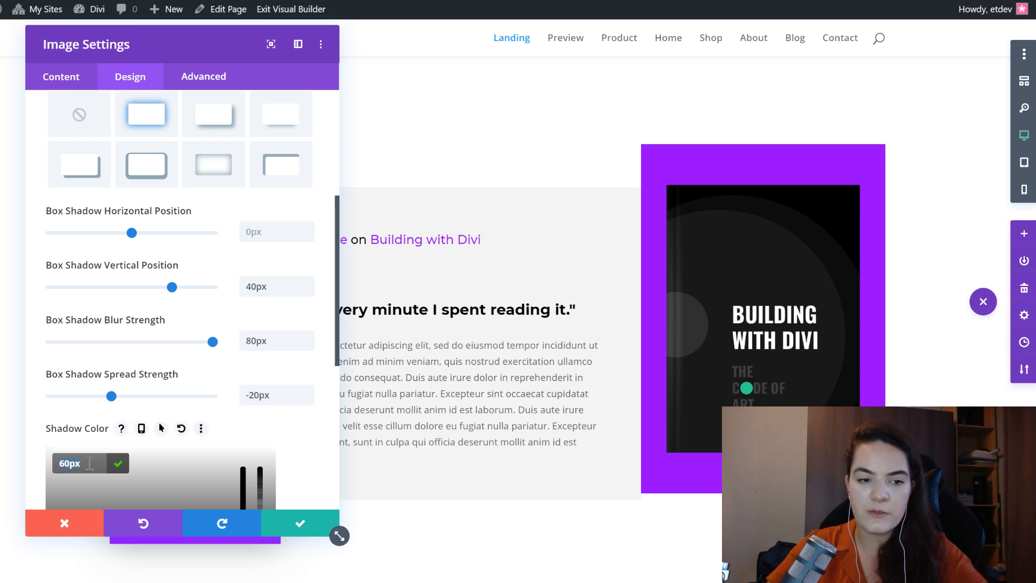
pyautogui.write('rgba(0,0,0,0.8)')
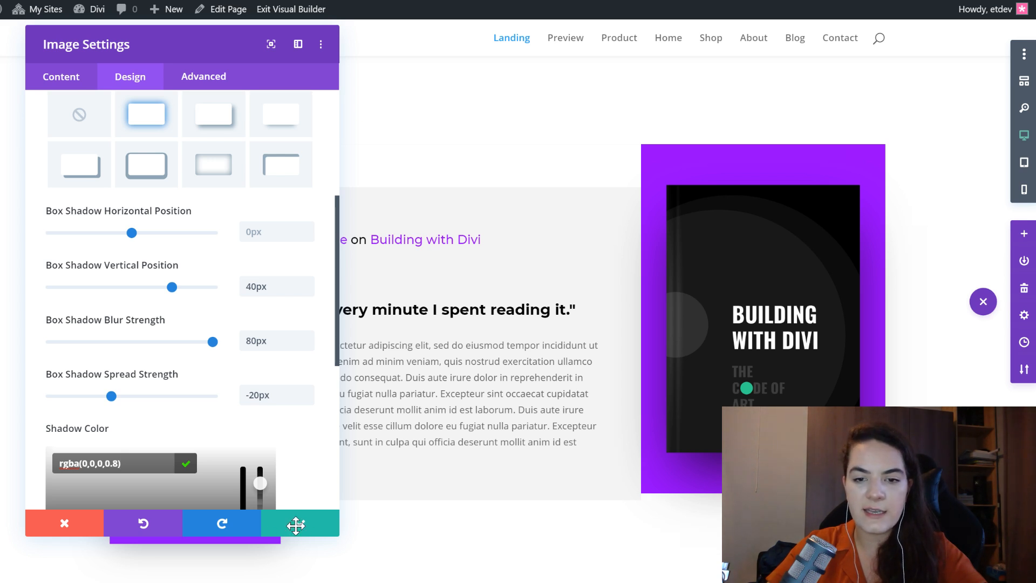
pyautogui.press('Return')
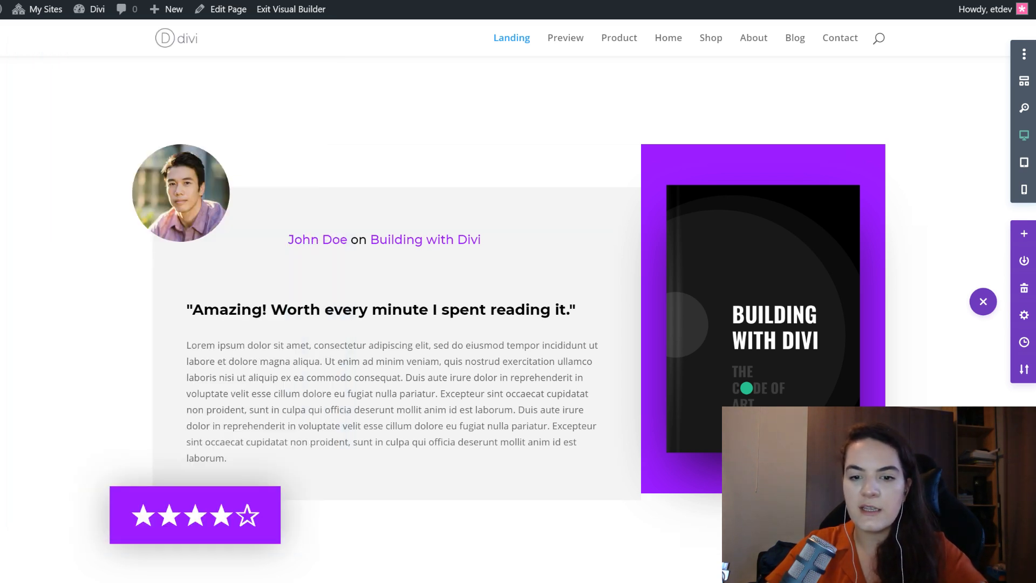
# - Add a Button module below the book cover and set its text to "Buy Now for $14.99"
pyautogui.click(746, 388)
pyautogui.write('butt')
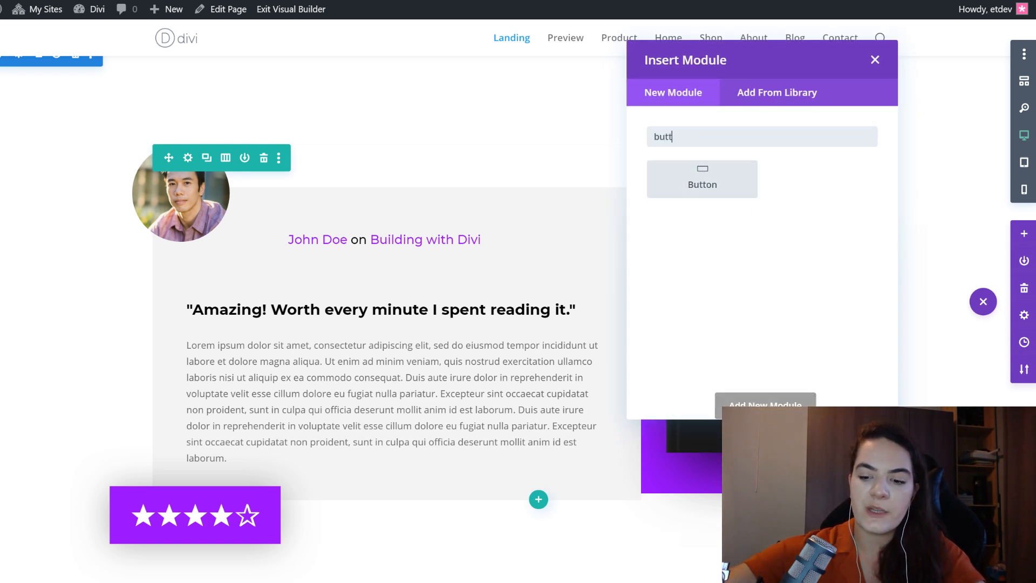
pyautogui.press('Return')
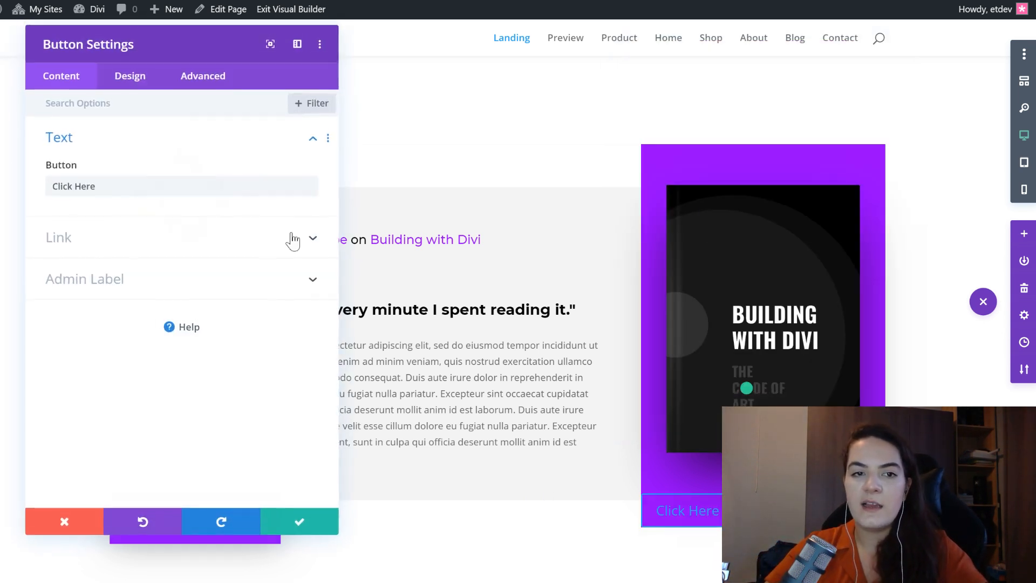
pyautogui.moveTo(146, 34); pyautogui.dragTo(422, 33)
pyautogui.click(364, 207)
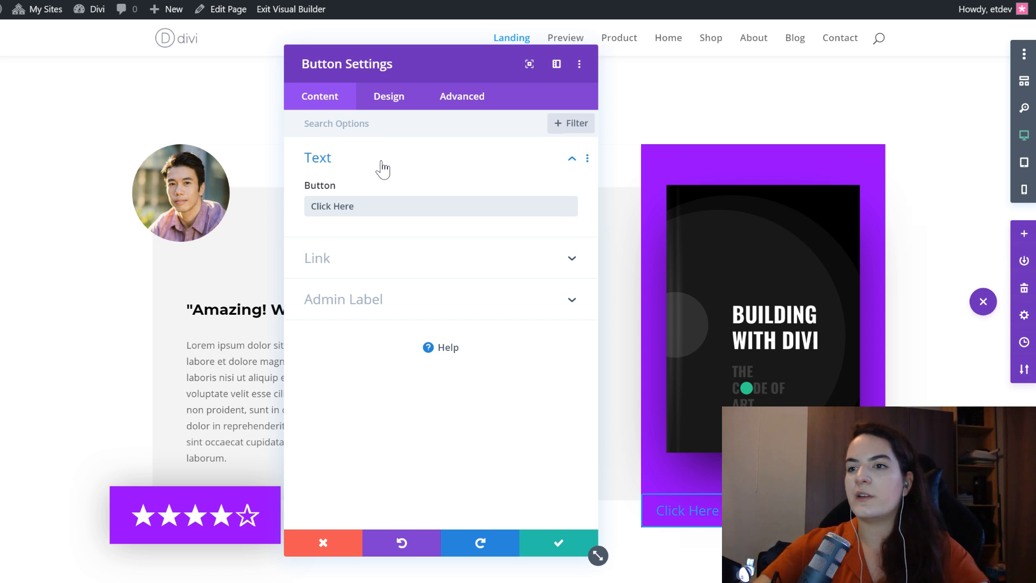
pyautogui.hotkey('ctrl', 'a')
pyautogui.write('Buy Now')
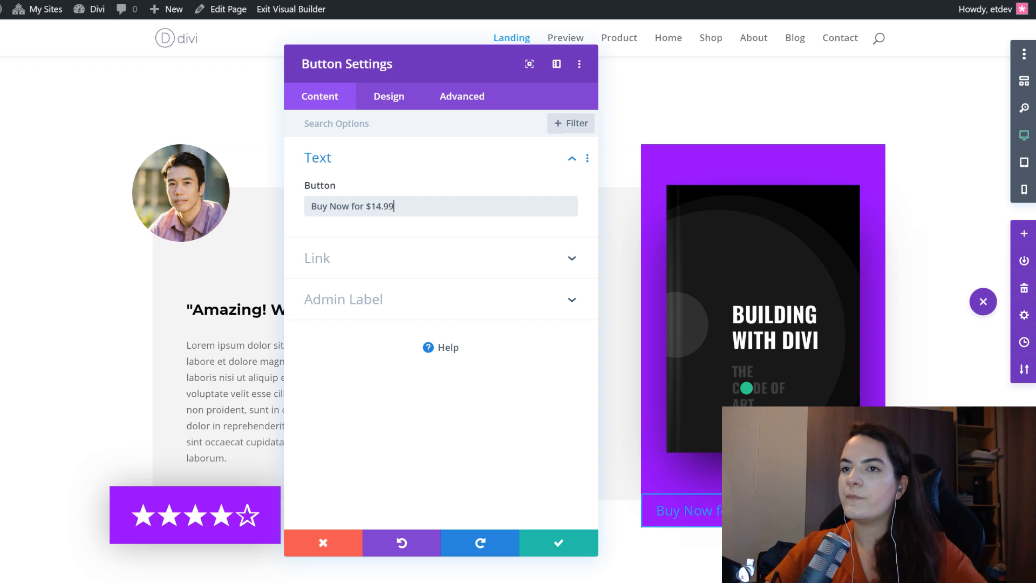
# - Center the buy button, enable custom button styles and paste the copied button styles onto it
pyautogui.click(405, 101)
pyautogui.click(419, 206)
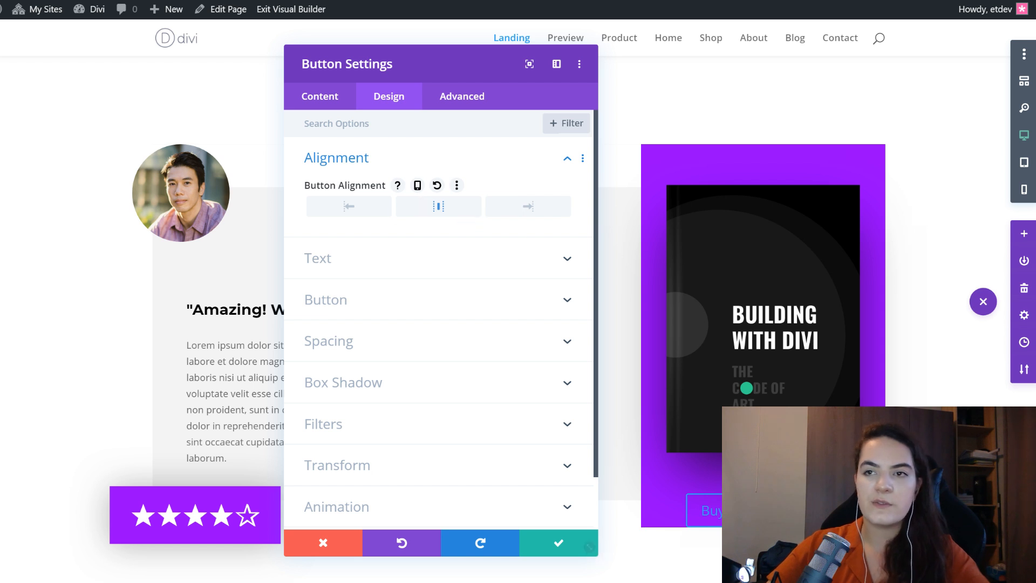
pyautogui.click(327, 301)
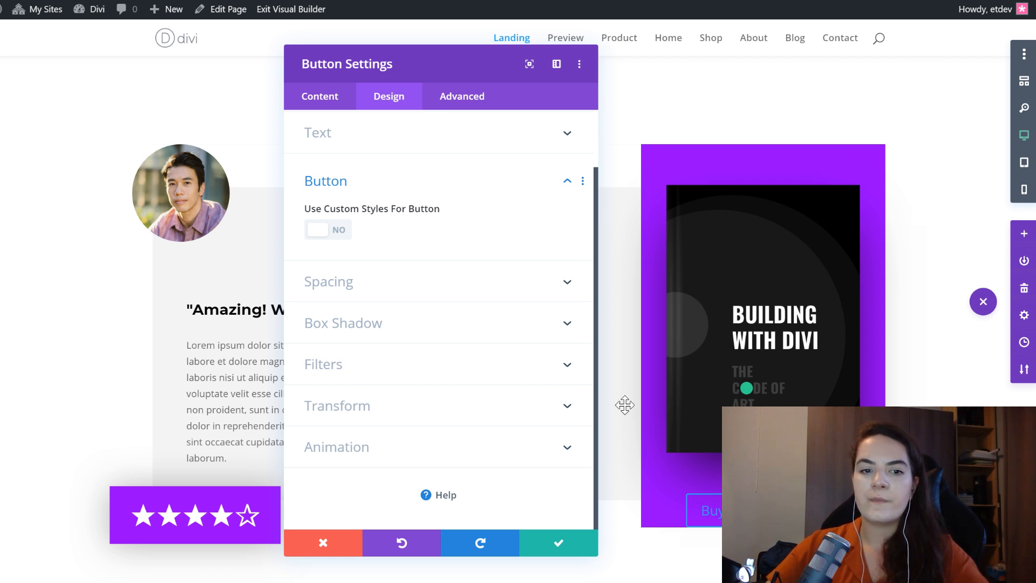
pyautogui.click(318, 230)
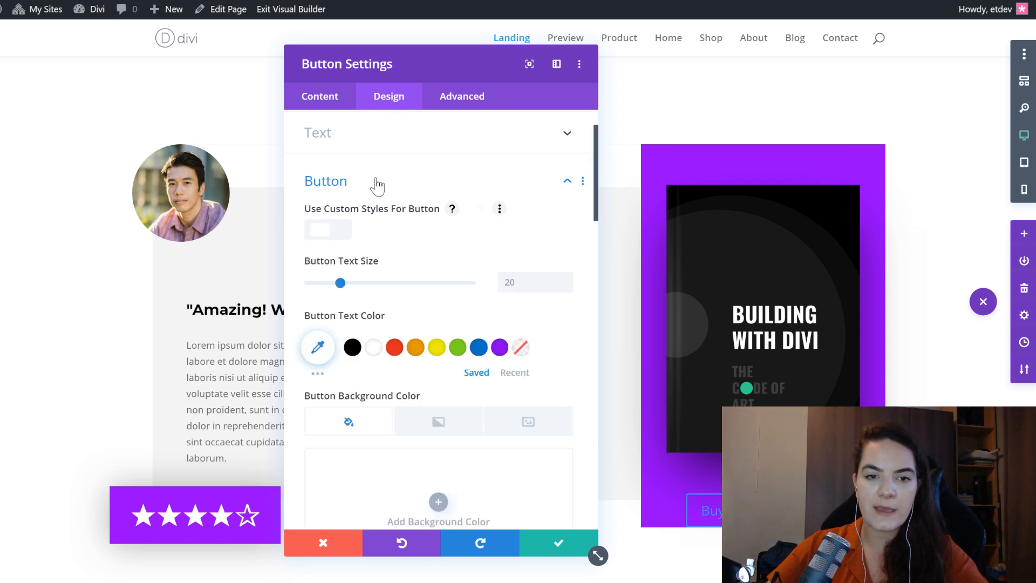
pyautogui.rightClick(375, 176)
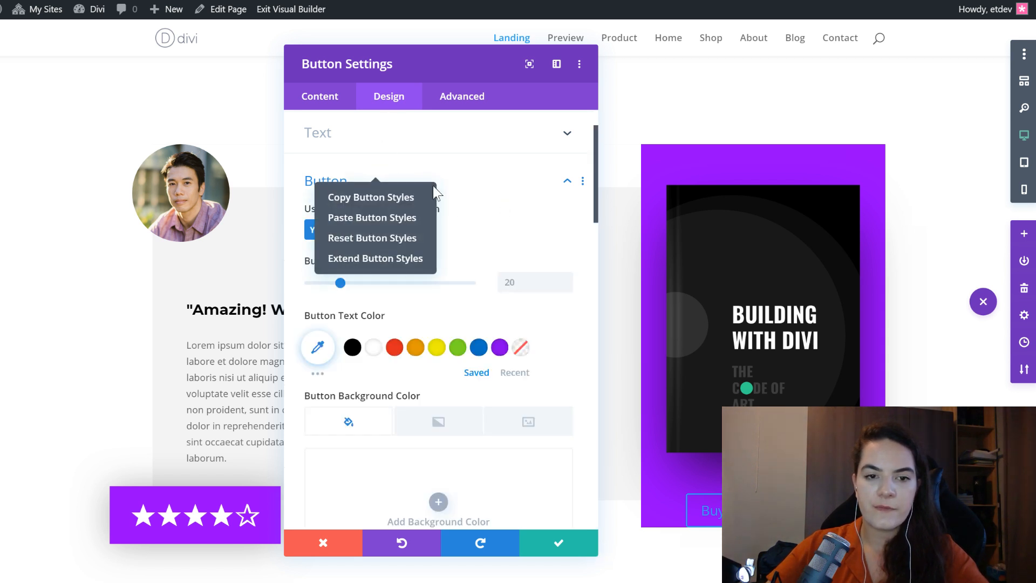
pyautogui.click(344, 221)
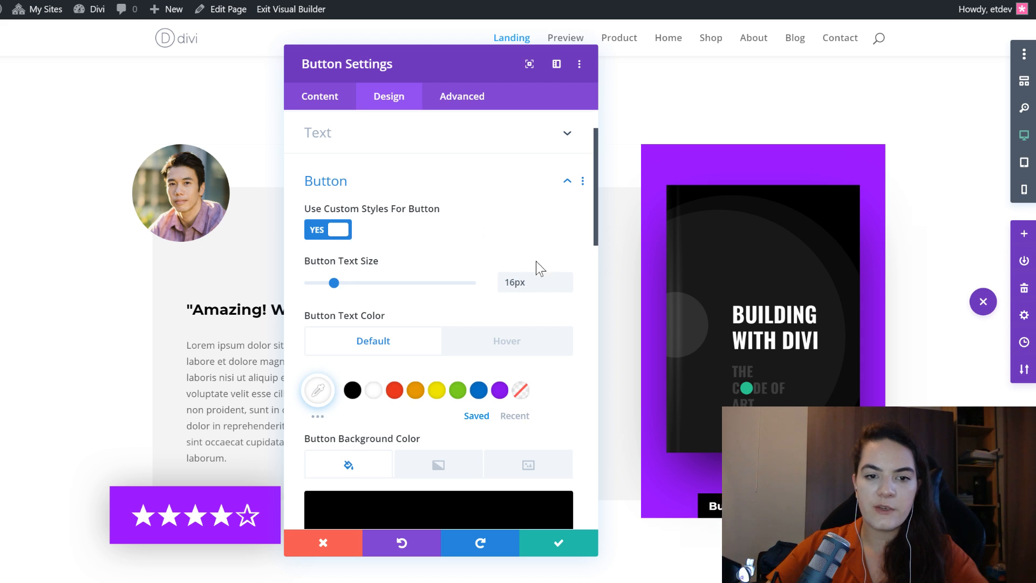
# - Review the buy button's pasted text size, text and background colors, border, radius, font and text shadow settings
pyautogui.scroll(-2, 540, 268)
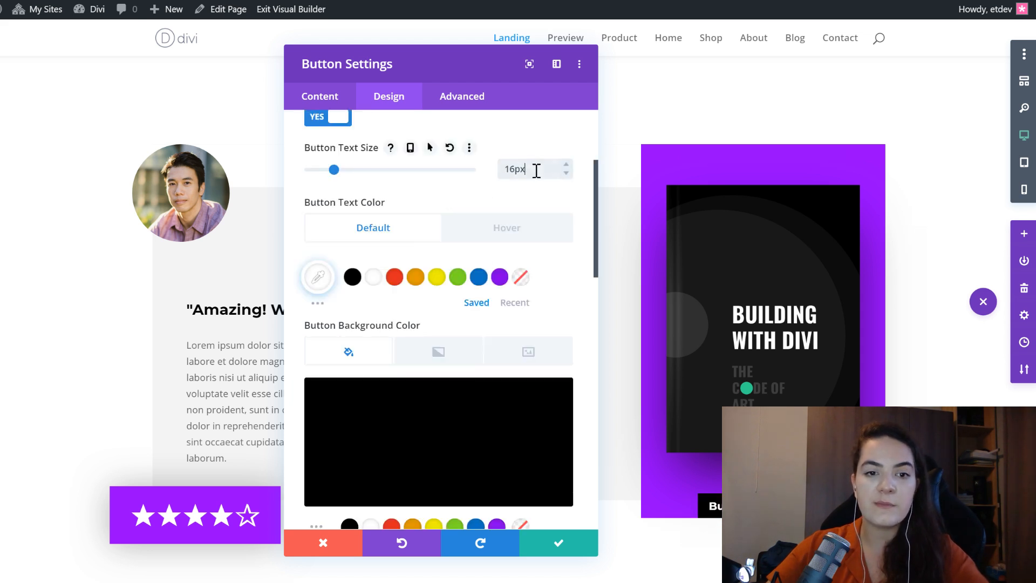
pyautogui.scroll(3, 353, 244)
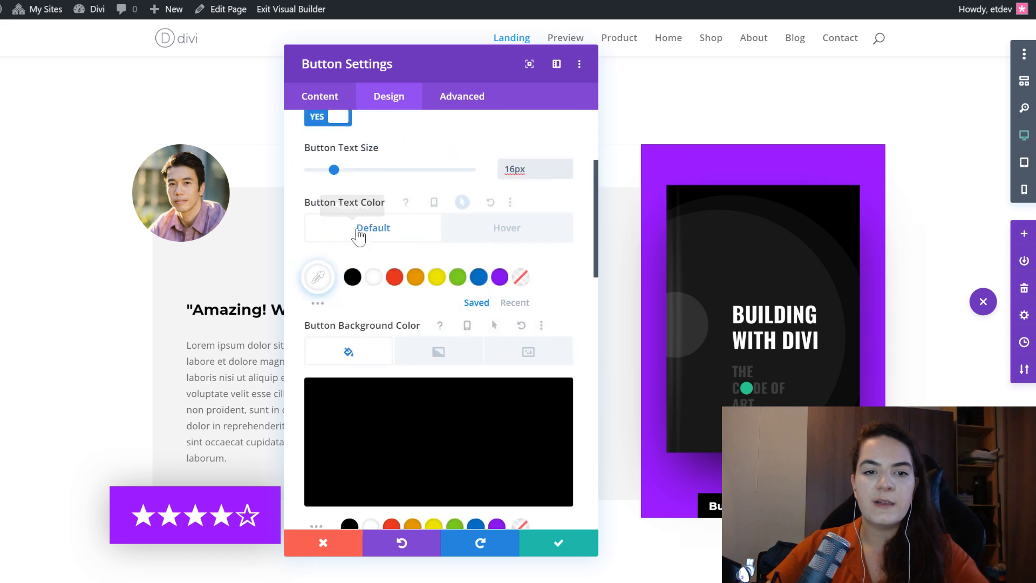
pyautogui.click(313, 282)
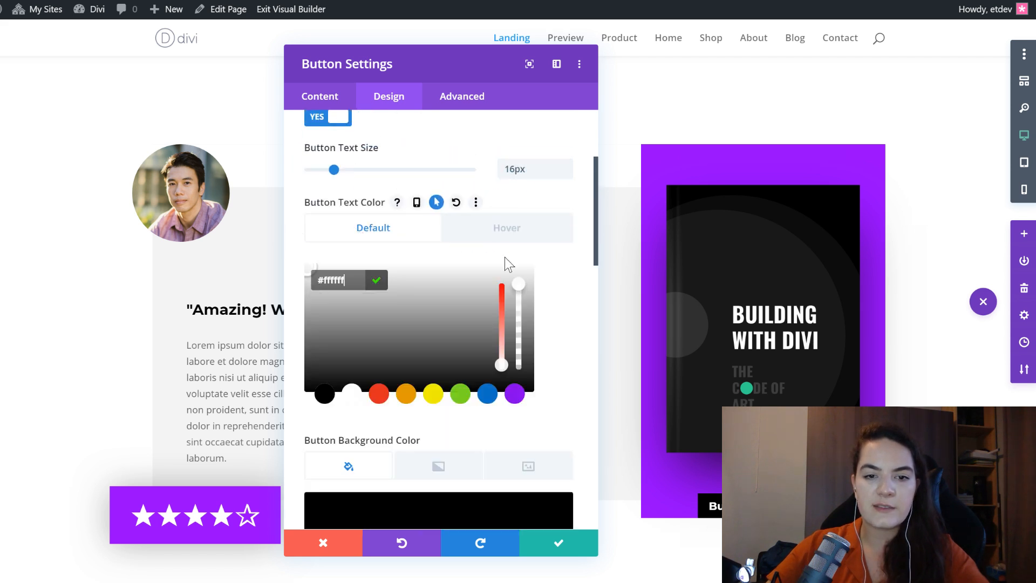
pyautogui.click(483, 240)
pyautogui.click(385, 239)
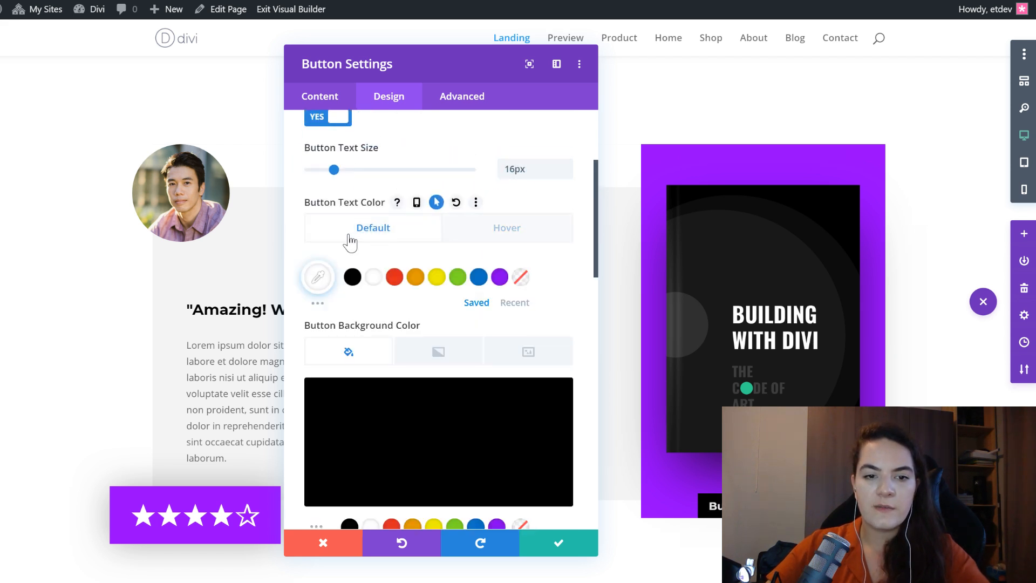
pyautogui.scroll(-5, 517, 312)
pyautogui.scroll(2, 386, 265)
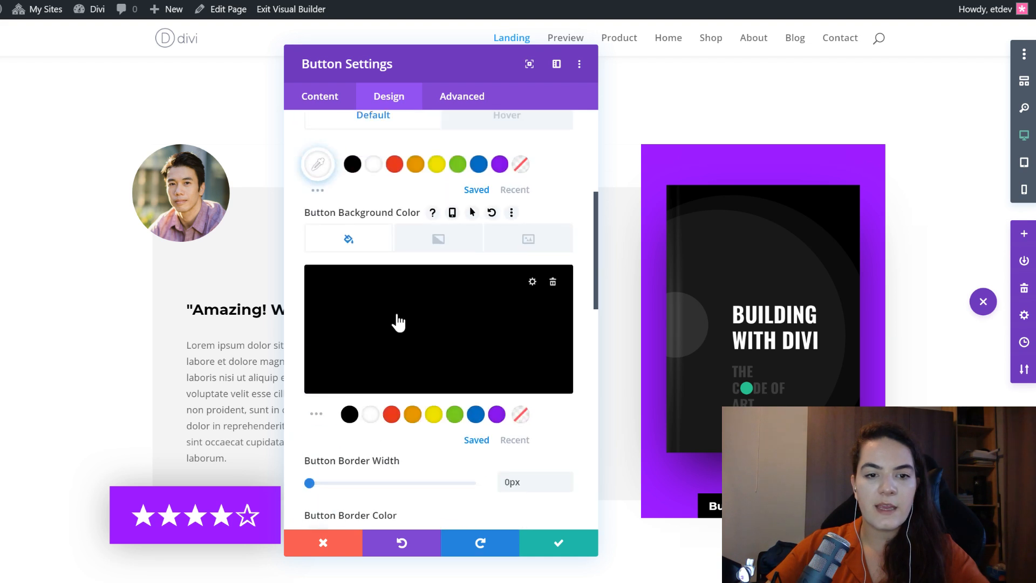
pyautogui.click(362, 301)
pyautogui.scroll(-4, 477, 317)
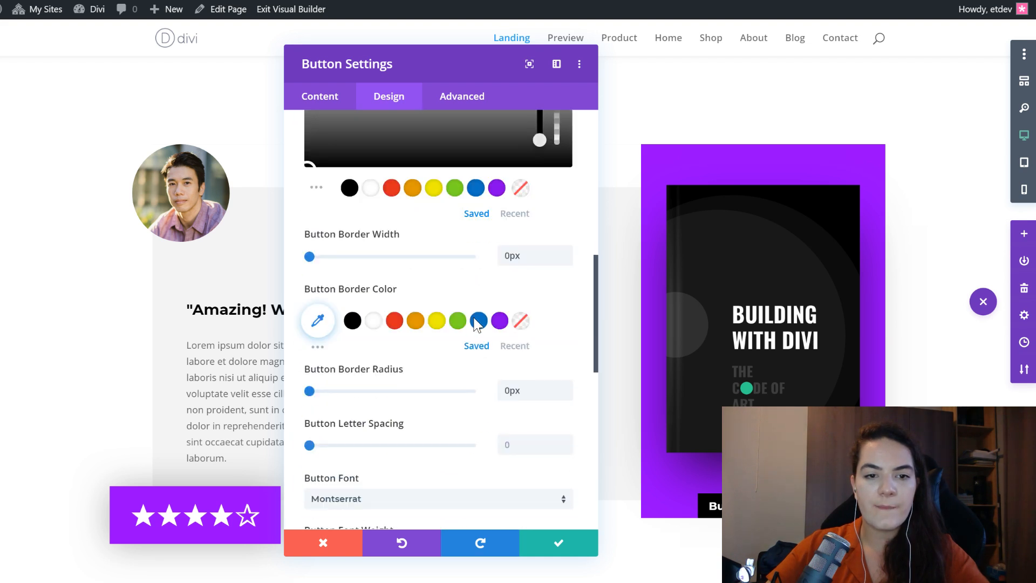
pyautogui.scroll(2, 513, 358)
pyautogui.scroll(-2, 516, 354)
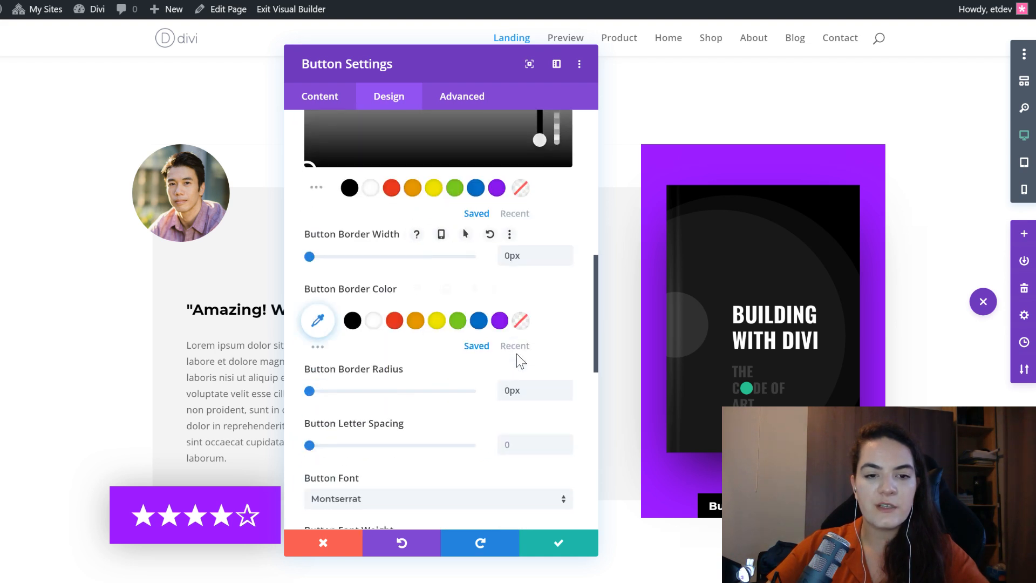
pyautogui.click(521, 255)
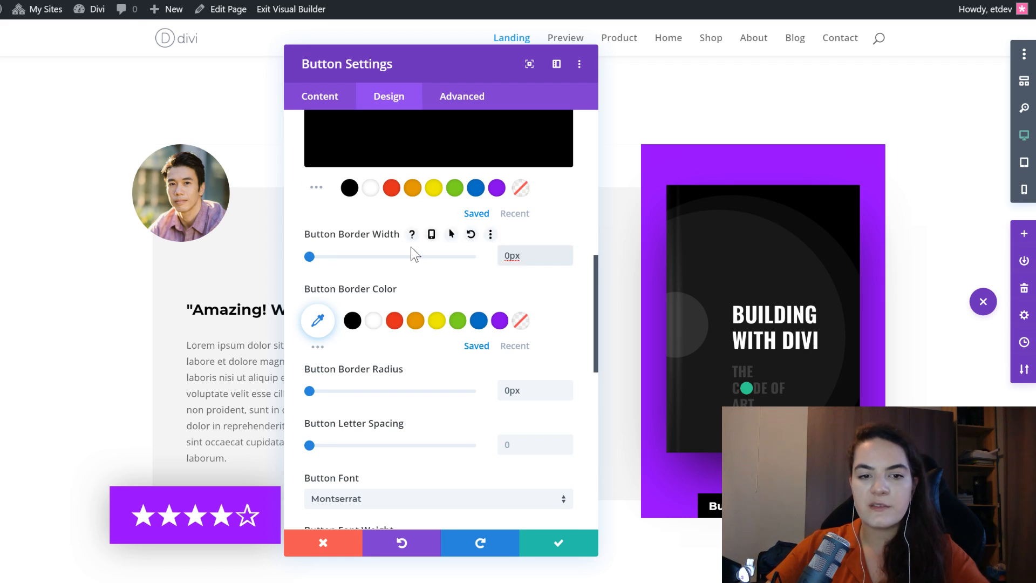
pyautogui.scroll(-2, 511, 351)
pyautogui.click(522, 277)
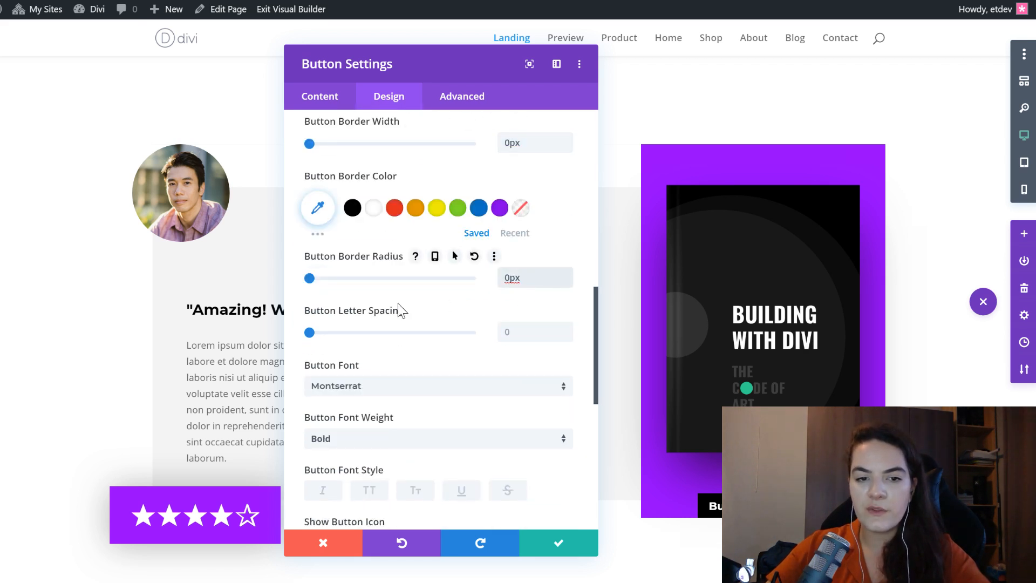
pyautogui.scroll(-2, 397, 307)
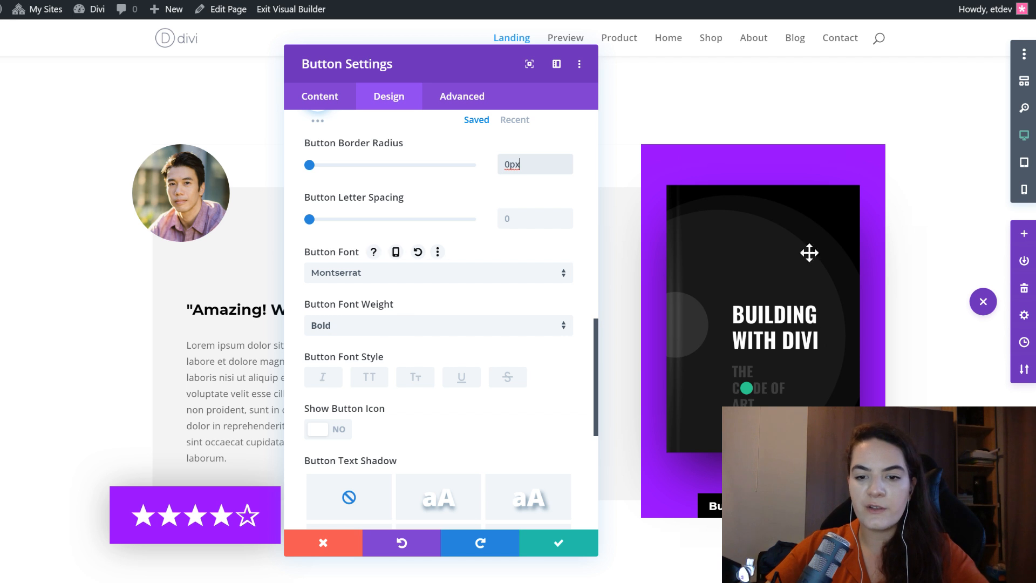
pyautogui.scroll(-5, 448, 387)
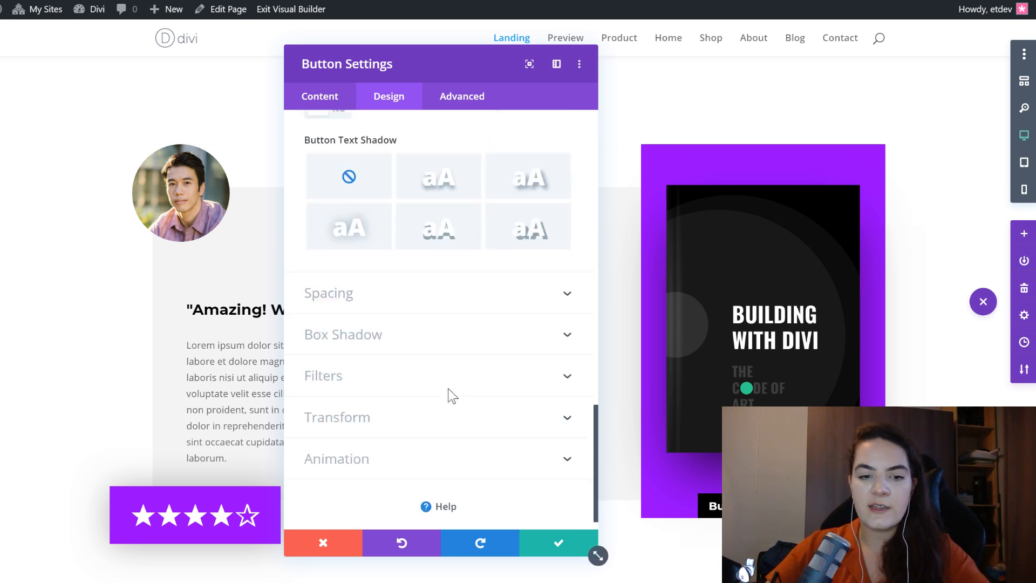
# - Paste the copied spacing styles onto the buy button, giving 16px vertical and 38px horizontal padding, and save the button settings
pyautogui.click(379, 292)
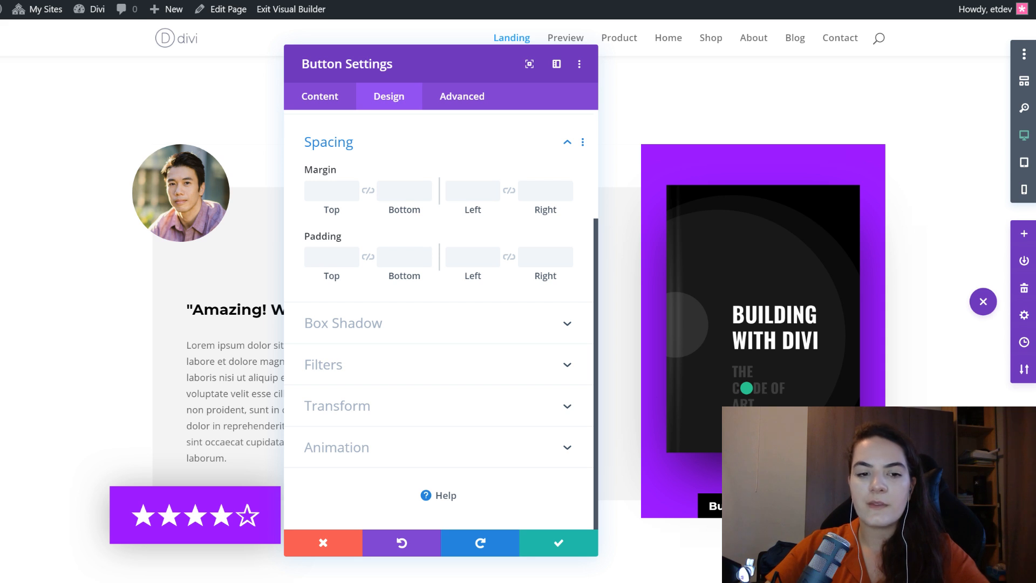
pyautogui.rightClick(417, 139)
pyautogui.click(415, 164)
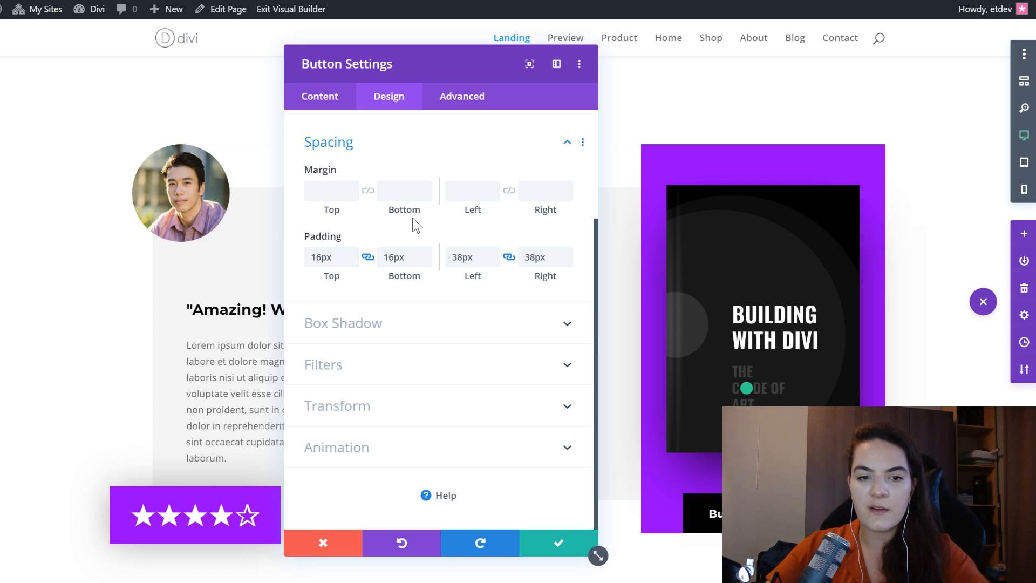
pyautogui.click(319, 262)
pyautogui.moveTo(339, 263); pyautogui.dragTo(308, 265)
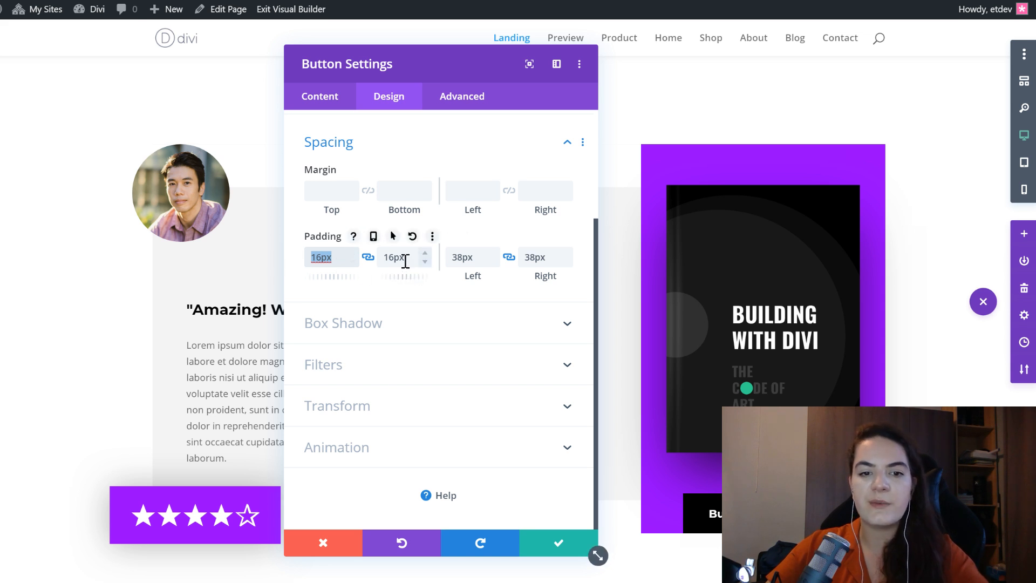
pyautogui.click(461, 259)
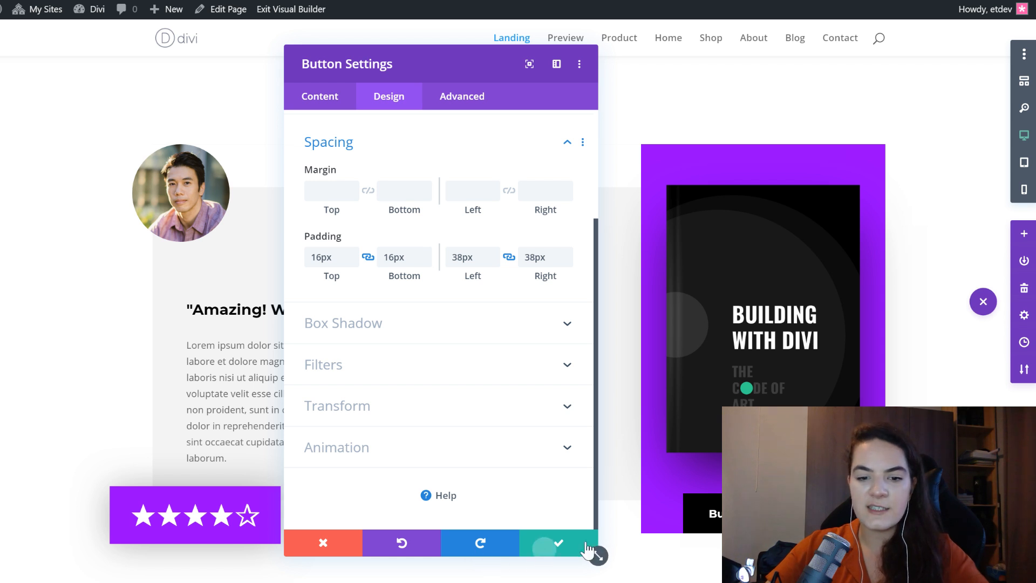
pyautogui.click(545, 549)
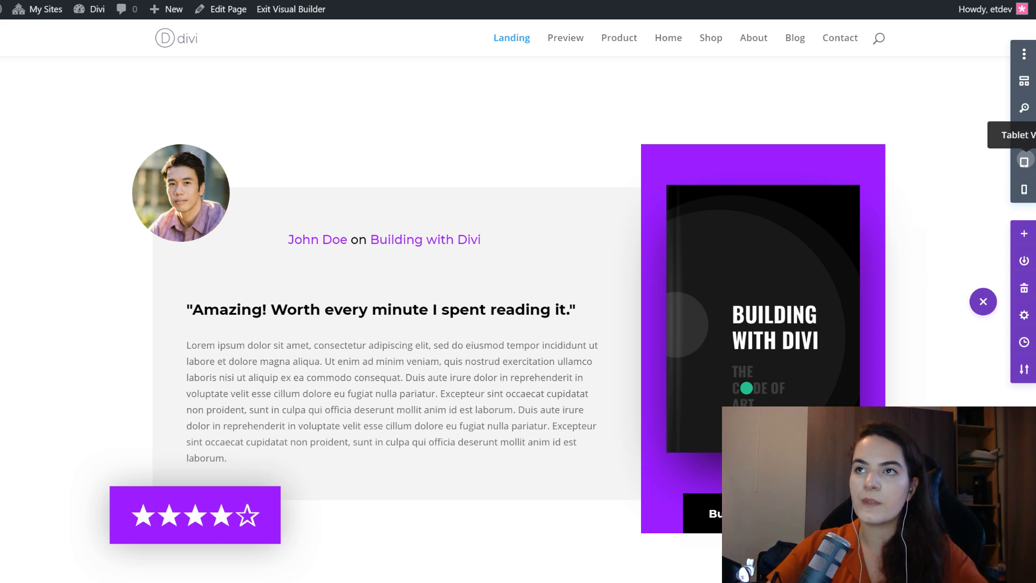
# - Check the review section with its buy button in the tablet and phone layouts, and return to the desktop layout
pyautogui.click(1023, 161)
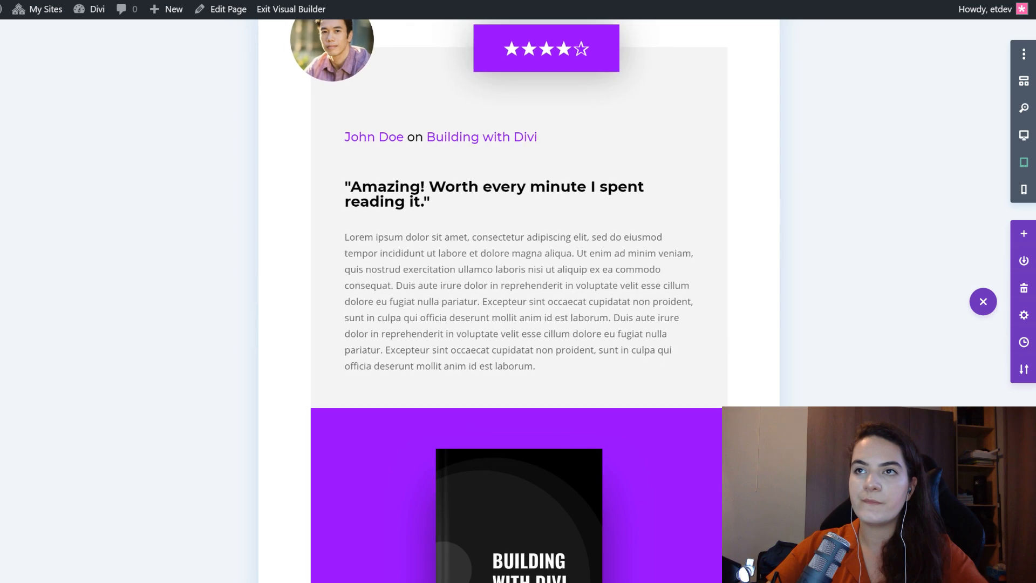
pyautogui.scroll(-10, 508, 214)
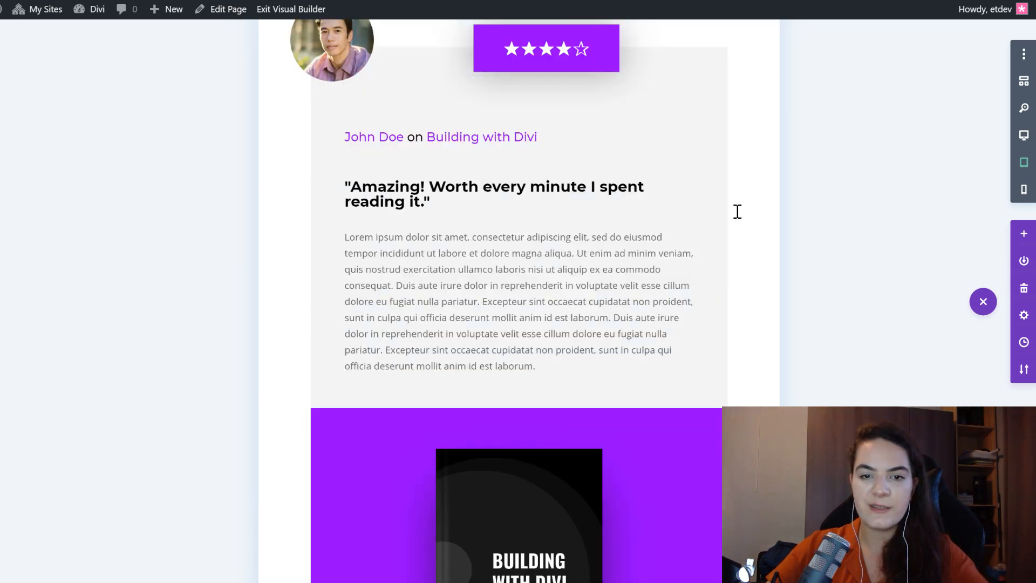
pyautogui.scroll(1, 736, 211)
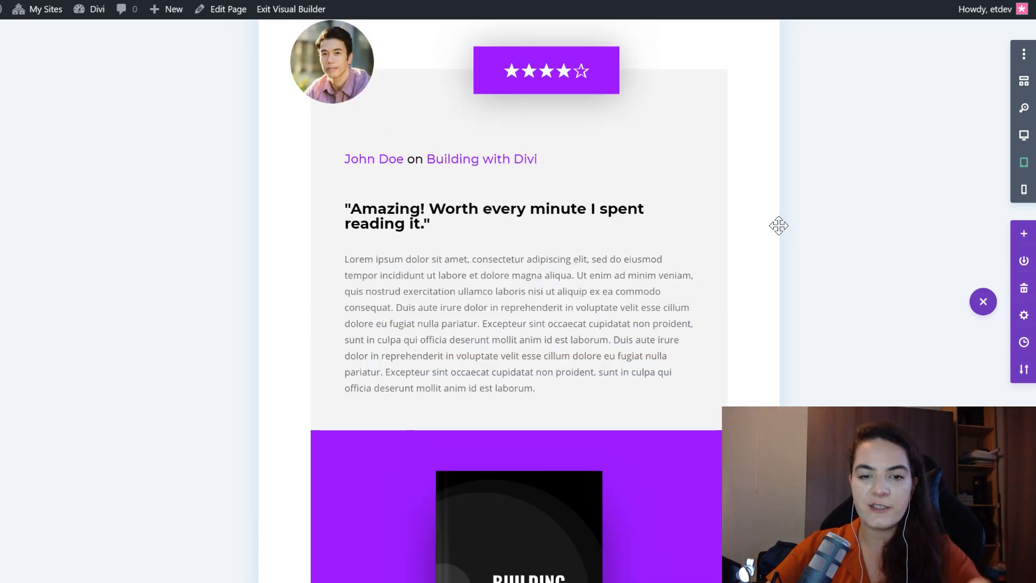
pyautogui.click(1024, 189)
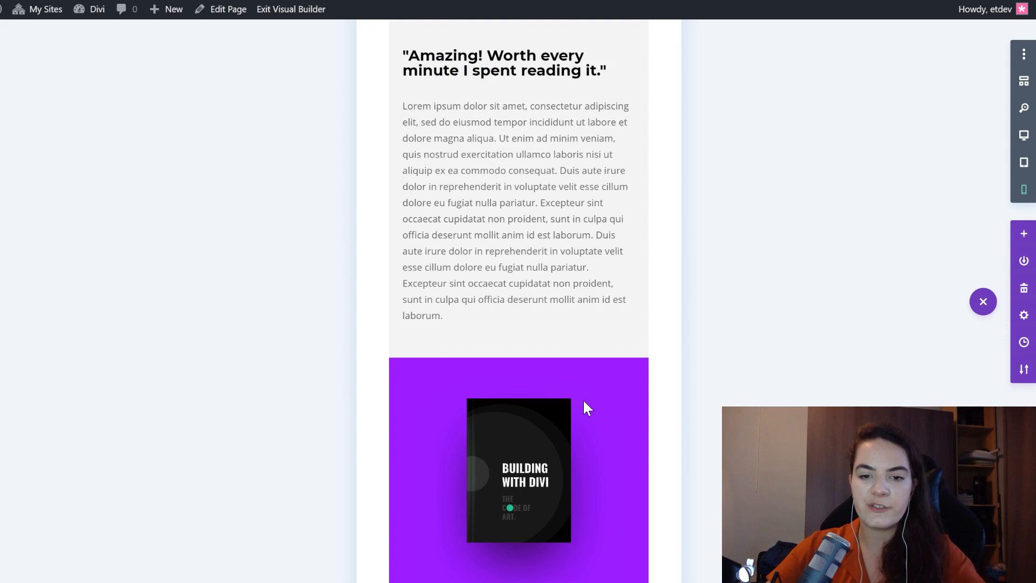
pyautogui.scroll(-10, 587, 399)
pyautogui.scroll(-5, 582, 384)
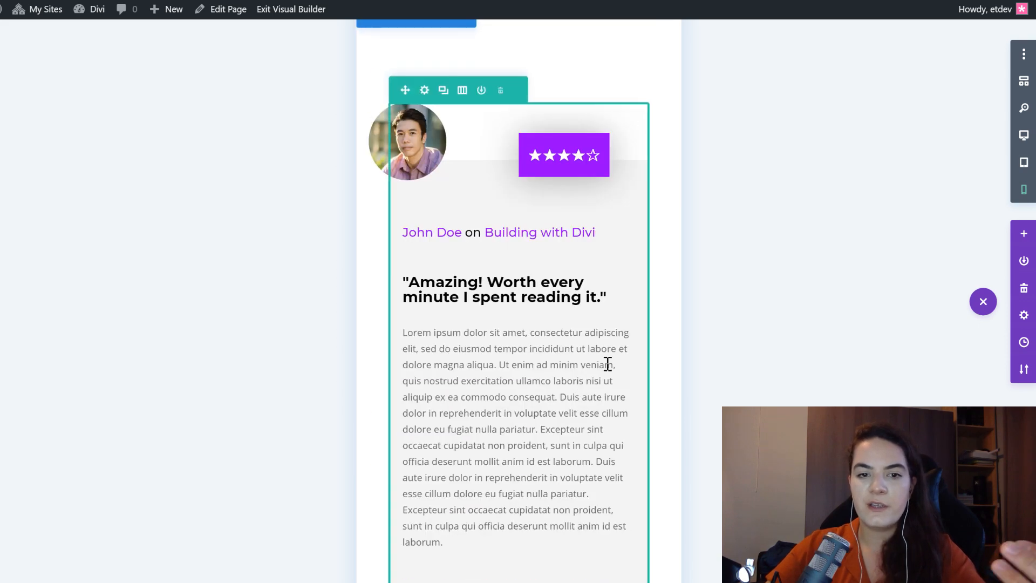
pyautogui.click(1024, 137)
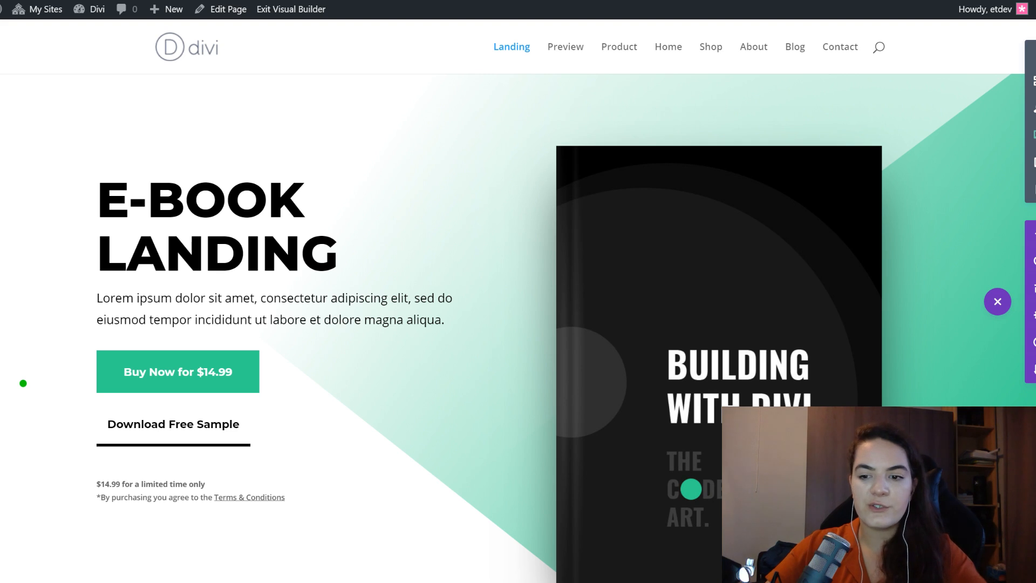
# - Duplicate the finished review row and look over both review rows in the desktop layout
pyautogui.scroll(-10, 791, 273)
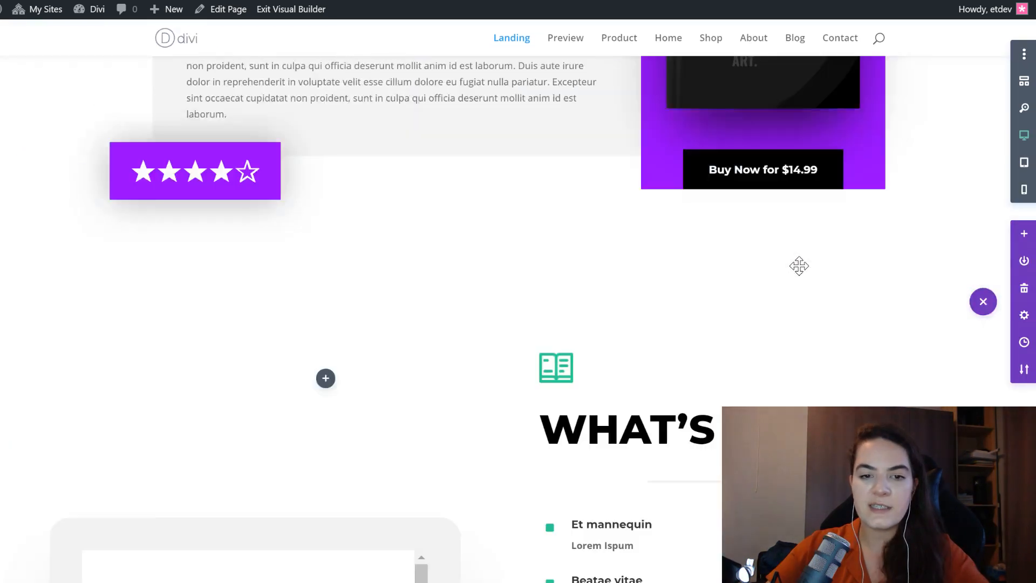
pyautogui.scroll(-6, 799, 266)
pyautogui.scroll(10, 798, 266)
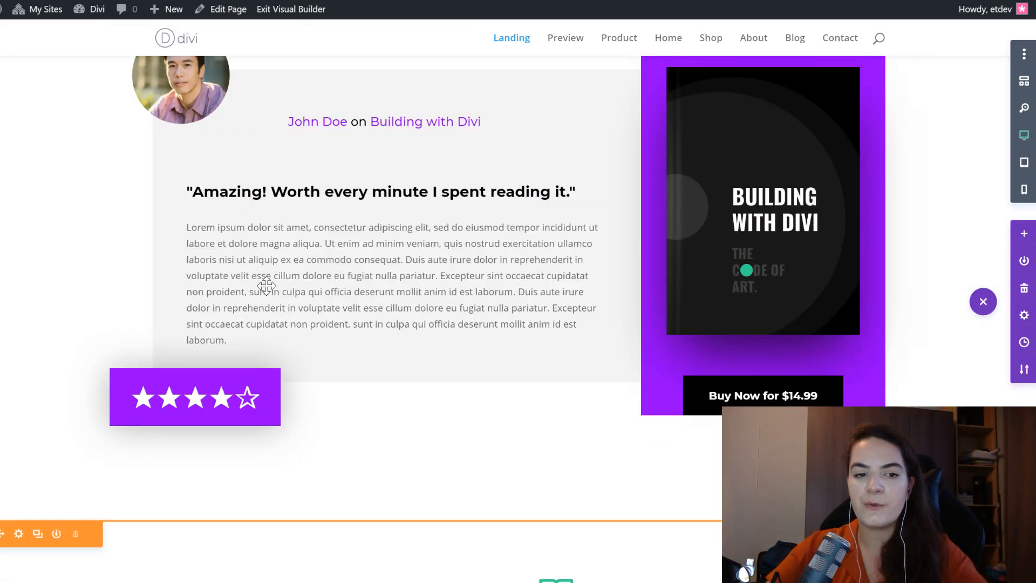
pyautogui.scroll(2, 270, 204)
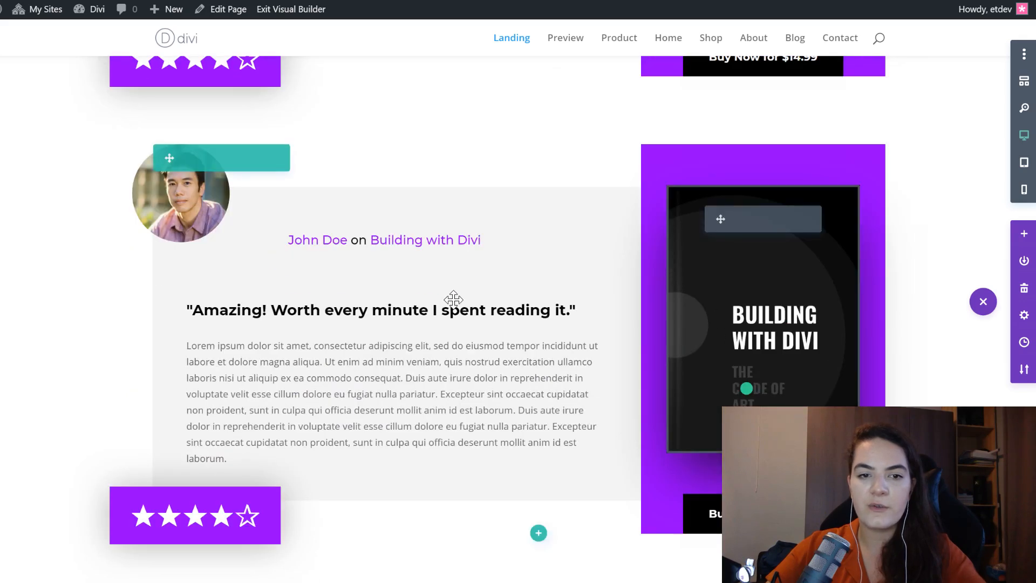
pyautogui.scroll(-4, 453, 299)
pyautogui.scroll(4, 454, 299)
pyautogui.scroll(-4, 453, 299)
pyautogui.scroll(8, 453, 299)
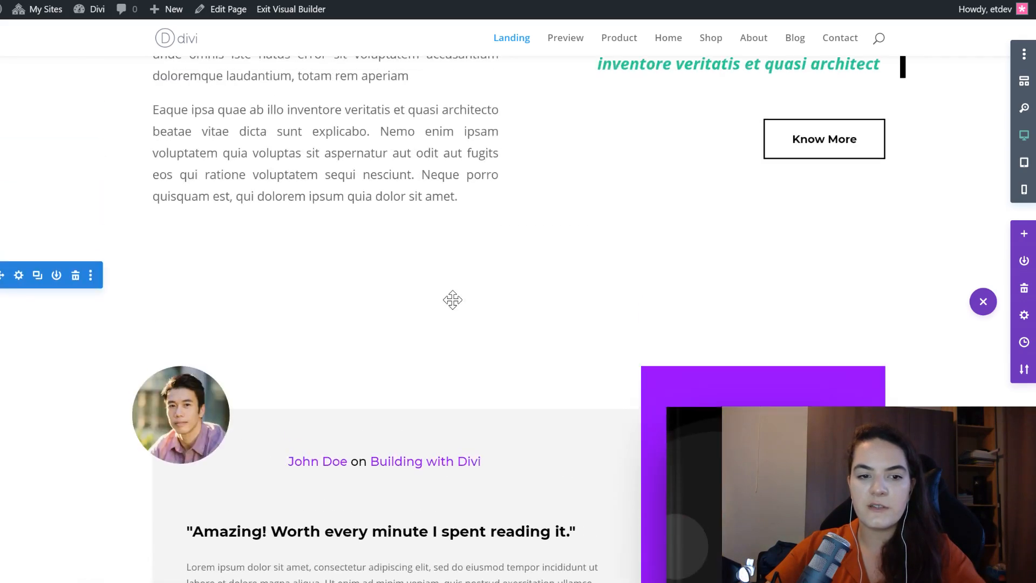
pyautogui.scroll(-4, 452, 300)
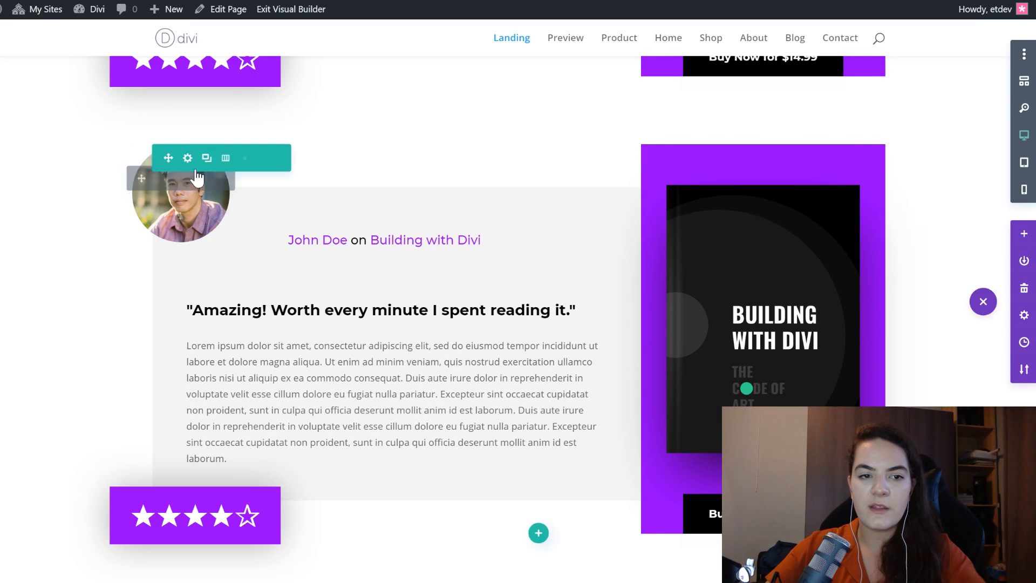
# - Replace the reviewer image in the duplicated row with the portrait of the smiling blonde woman and save the image settings
pyautogui.click(157, 179)
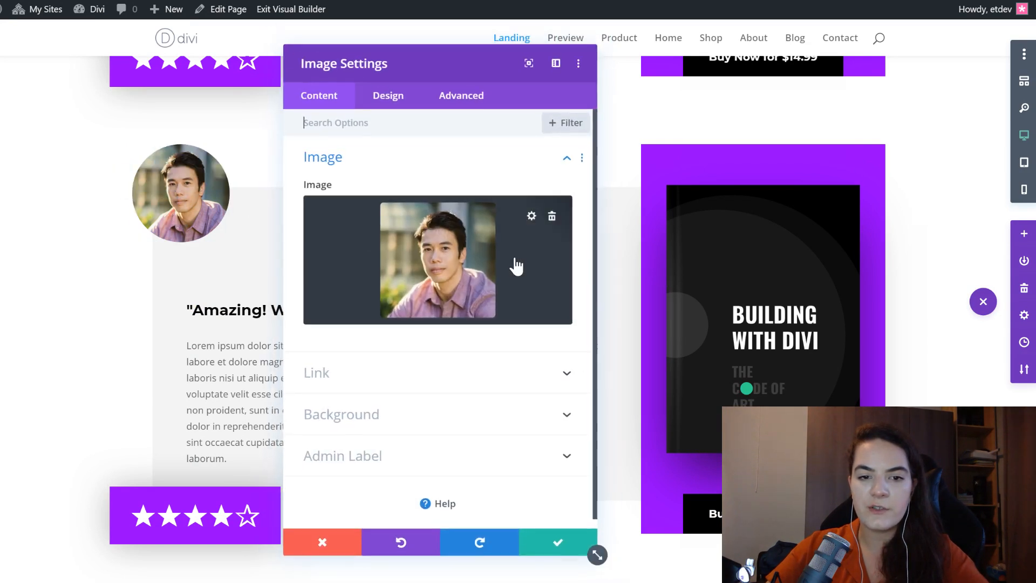
pyautogui.click(513, 262)
pyautogui.scroll(-4, 375, 251)
pyautogui.click(676, 354)
pyautogui.click(990, 508)
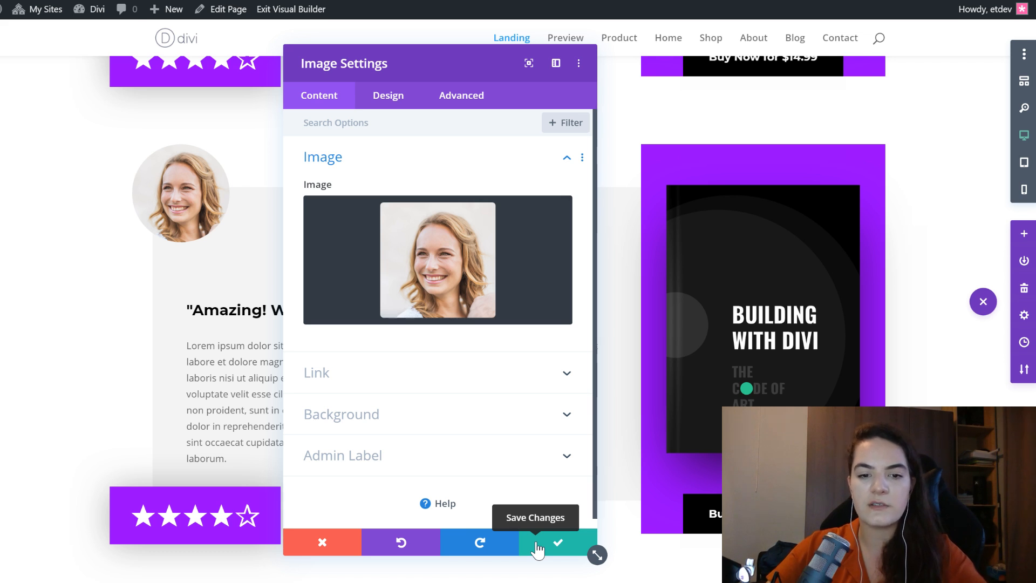
pyautogui.click(537, 549)
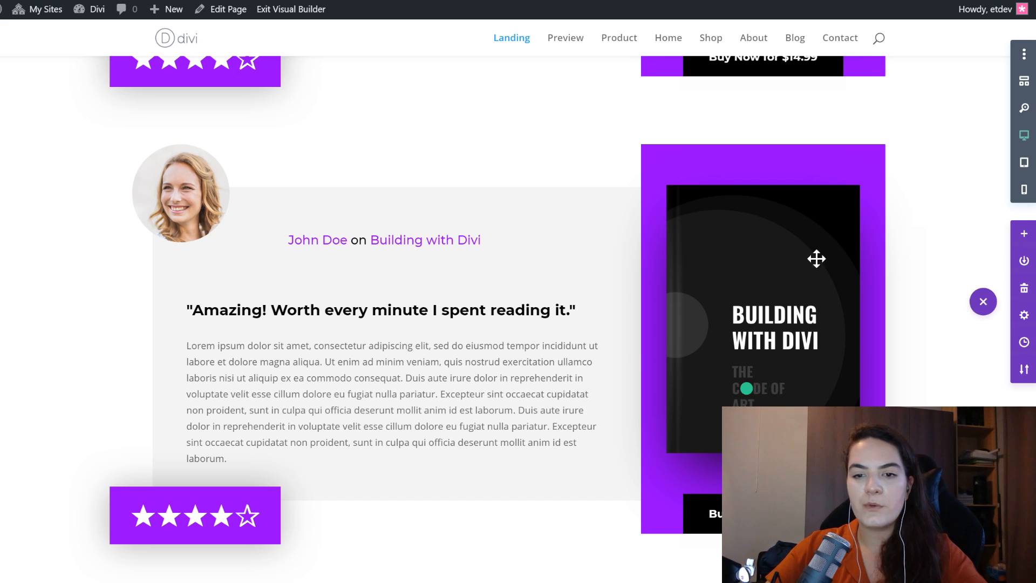
# - Swap the duplicated row's book cover for the white ebook-29.jpg image from the media library and save the image settings
pyautogui.moveTo(728, 241)
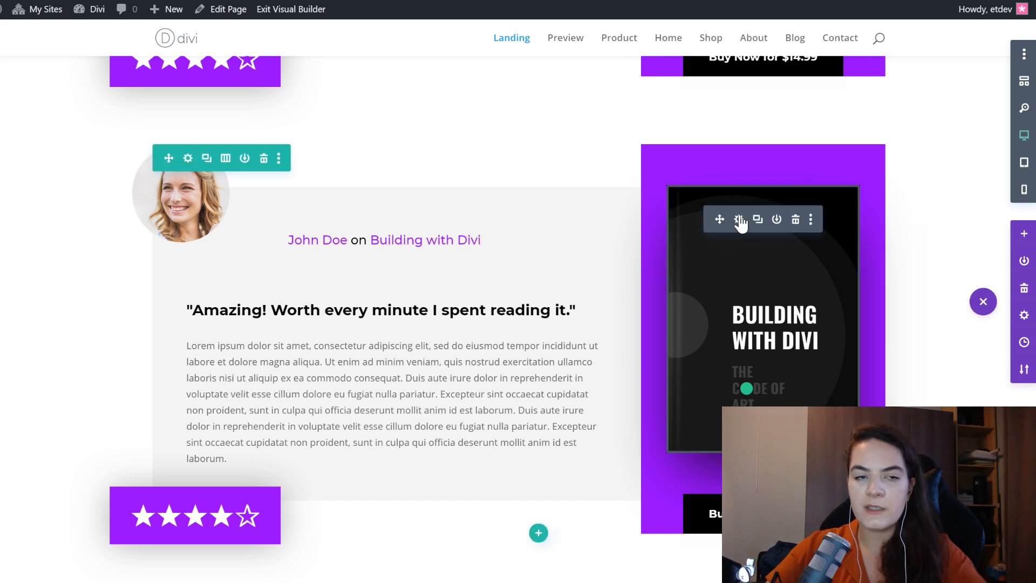
pyautogui.click(740, 221)
pyautogui.click(402, 238)
pyautogui.scroll(-4, 722, 239)
pyautogui.scroll(4, 539, 282)
pyautogui.click(583, 363)
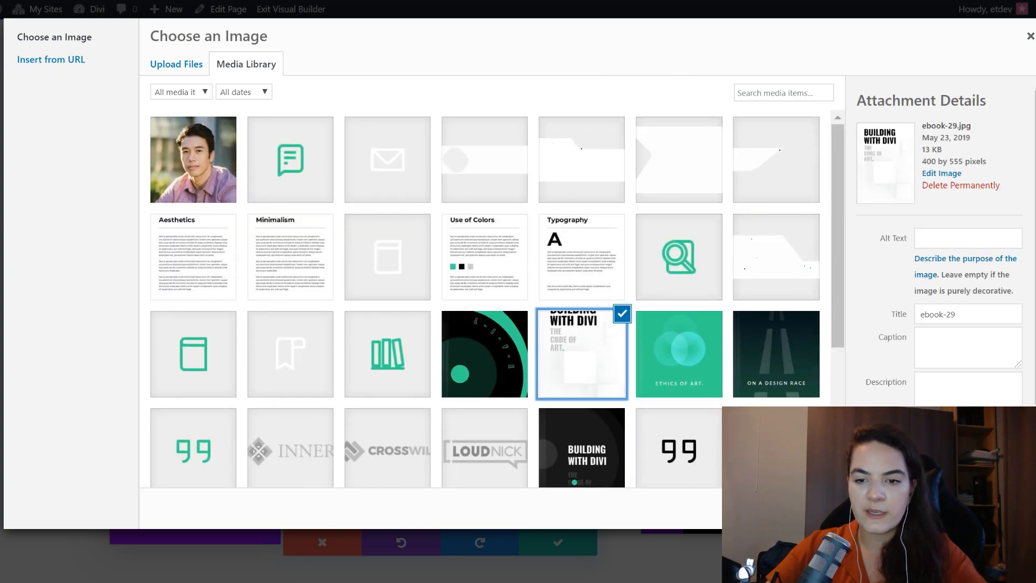
pyautogui.click(987, 508)
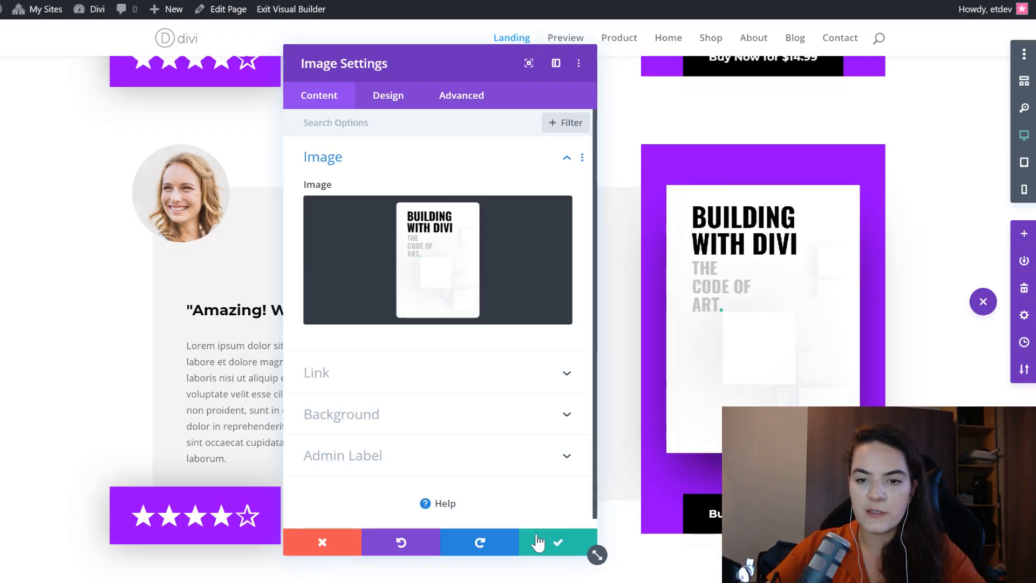
pyautogui.click(541, 542)
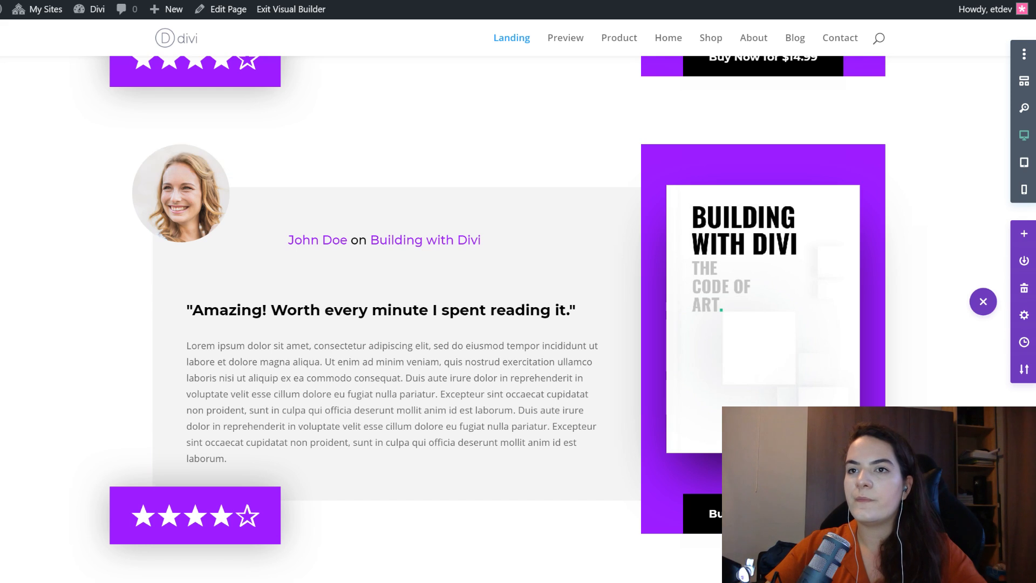
# - Change the reviewer's first name in the duplicated row's byline text to match the new portrait and save the text settings
pyautogui.moveTo(353, 237)
pyautogui.click(440, 239)
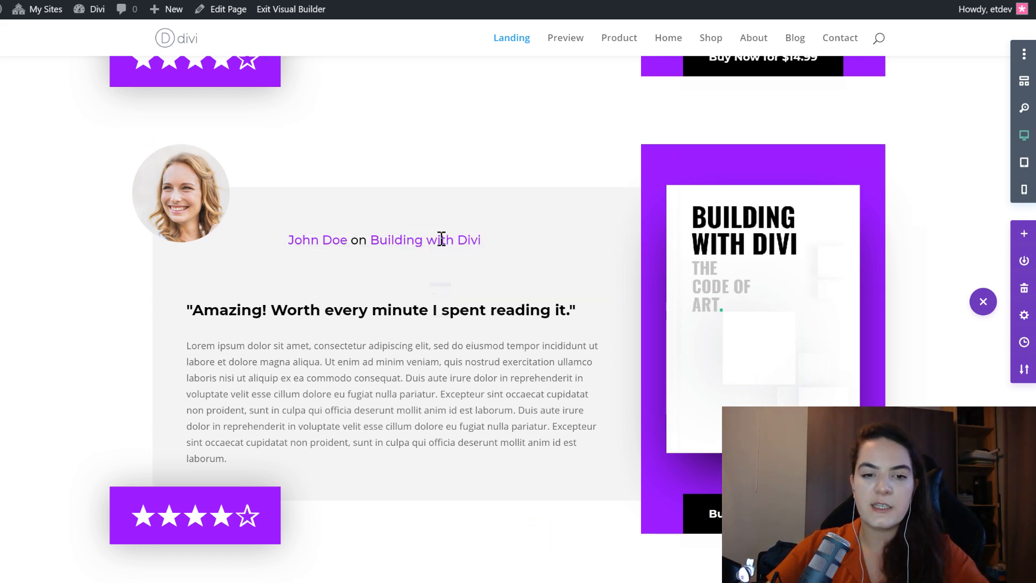
pyautogui.click(335, 305)
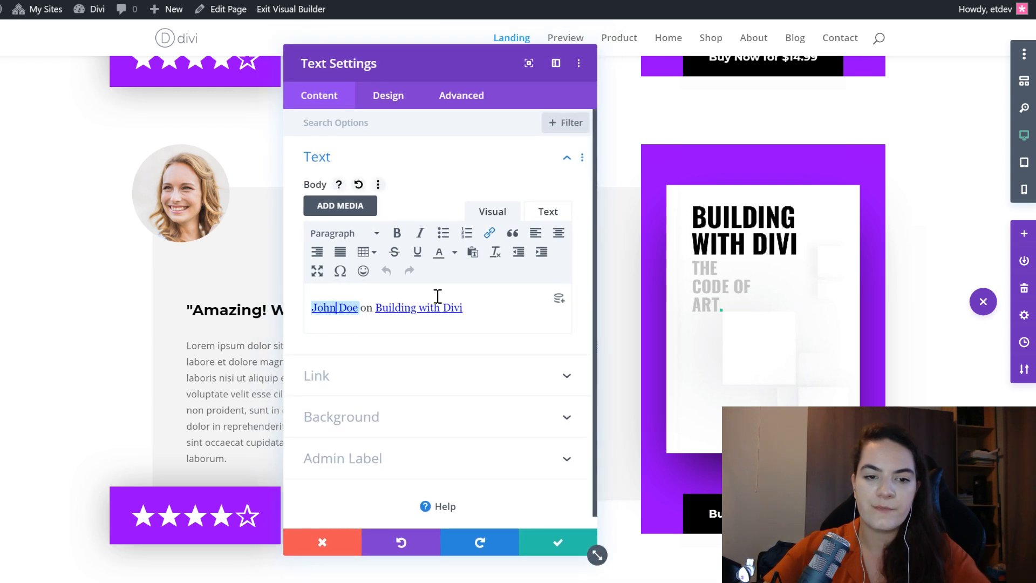
pyautogui.press('BackSpace')
pyautogui.press('BackSpace')
pyautogui.press('BackSpace')
pyautogui.write('essica')
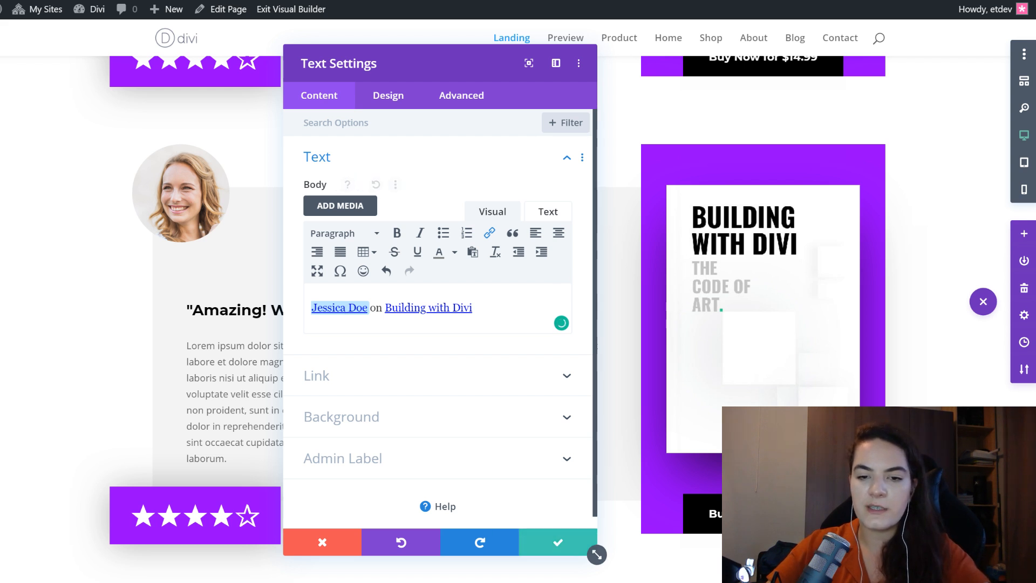
pyautogui.click(558, 541)
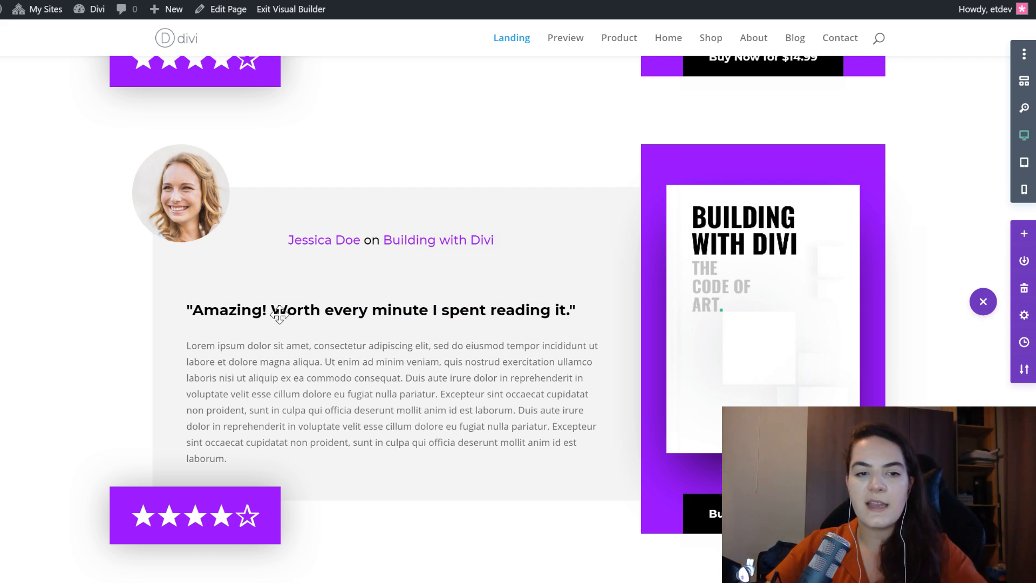
# - Try to find and replace the duplicated row's column 2 background color #9400ff with #31d190 within This Row, covering every option type
pyautogui.moveTo(176, 209)
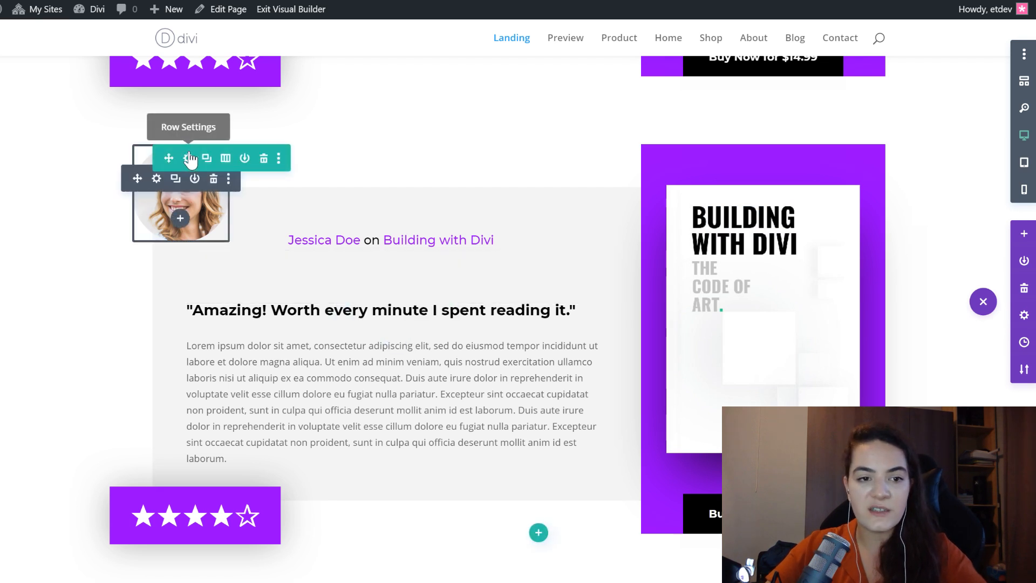
pyautogui.click(187, 158)
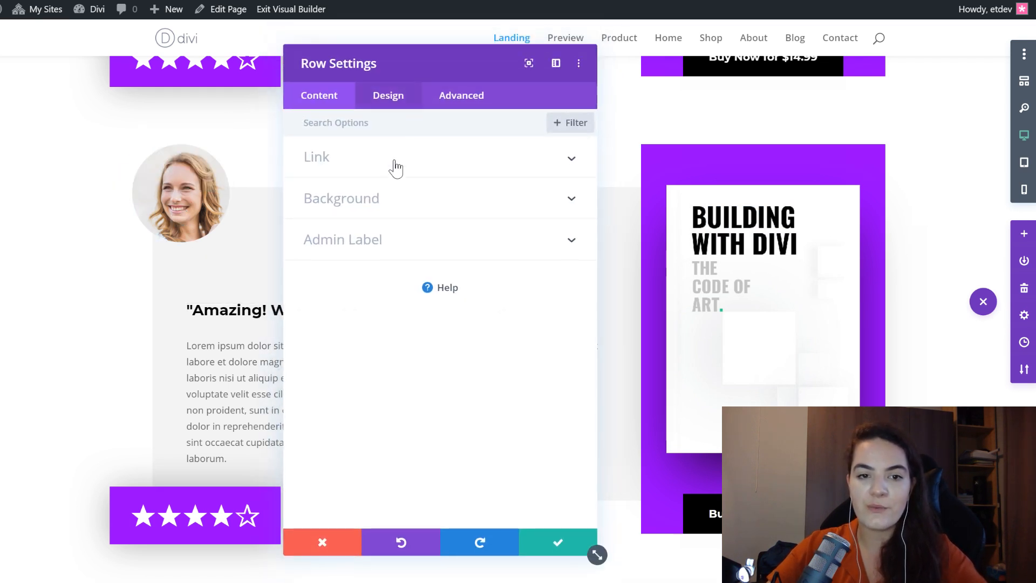
pyautogui.click(555, 199)
pyautogui.scroll(-10, 510, 337)
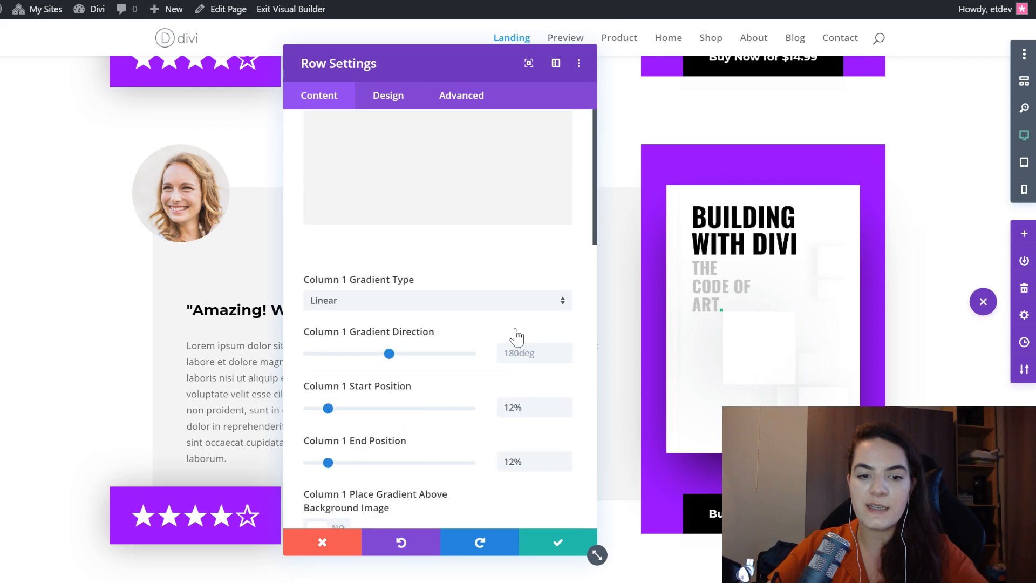
pyautogui.scroll(-1, 466, 311)
pyautogui.rightClick(454, 248)
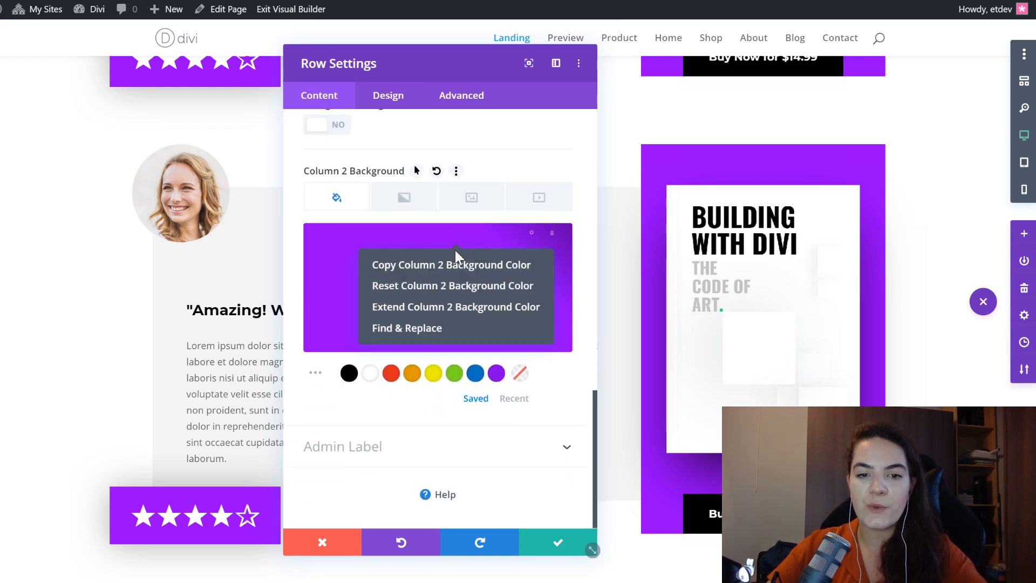
pyautogui.click(479, 337)
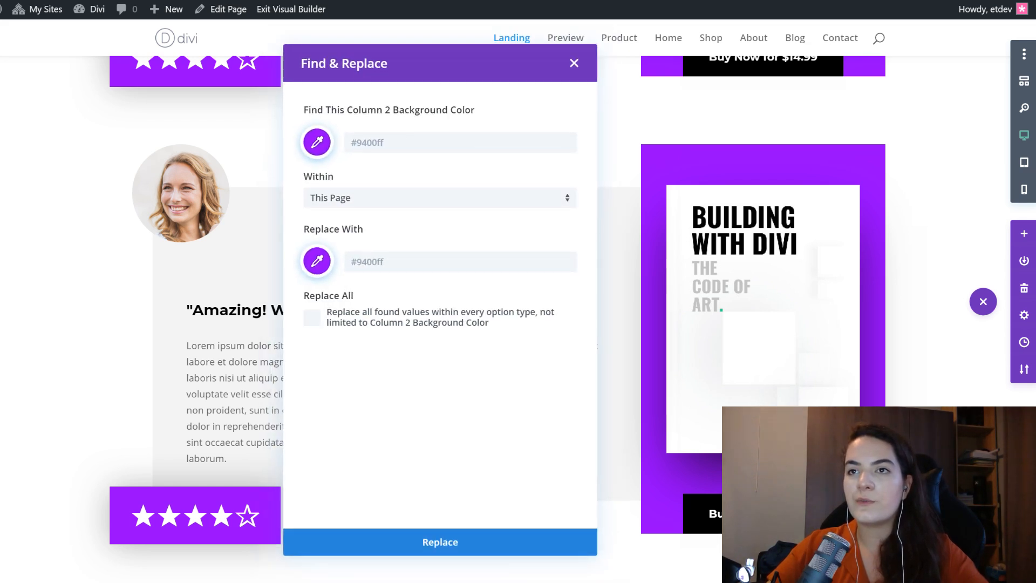
pyautogui.click(376, 203)
pyautogui.click(358, 270)
pyautogui.click(368, 270)
pyautogui.write('#31d190')
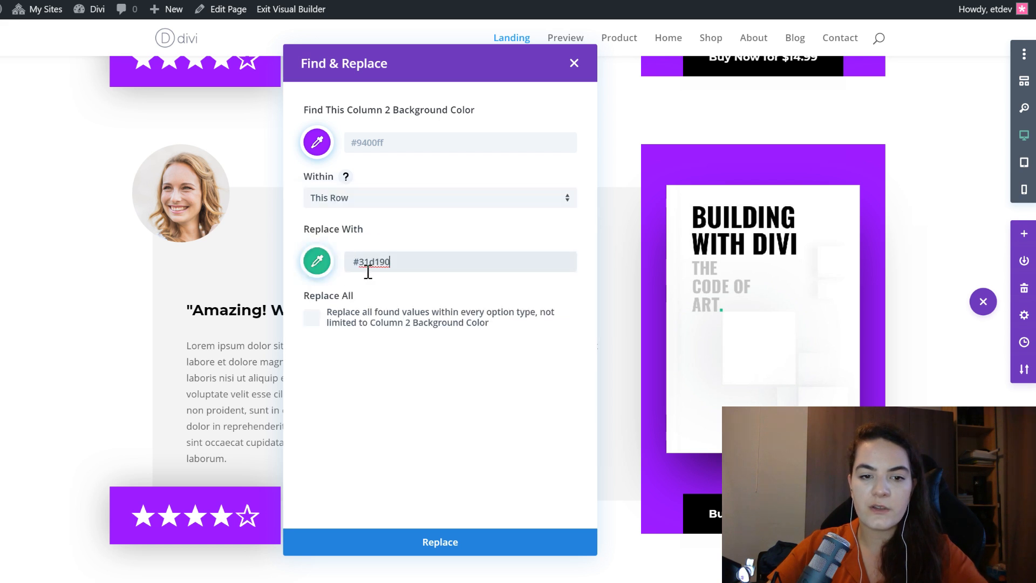
pyautogui.click(352, 400)
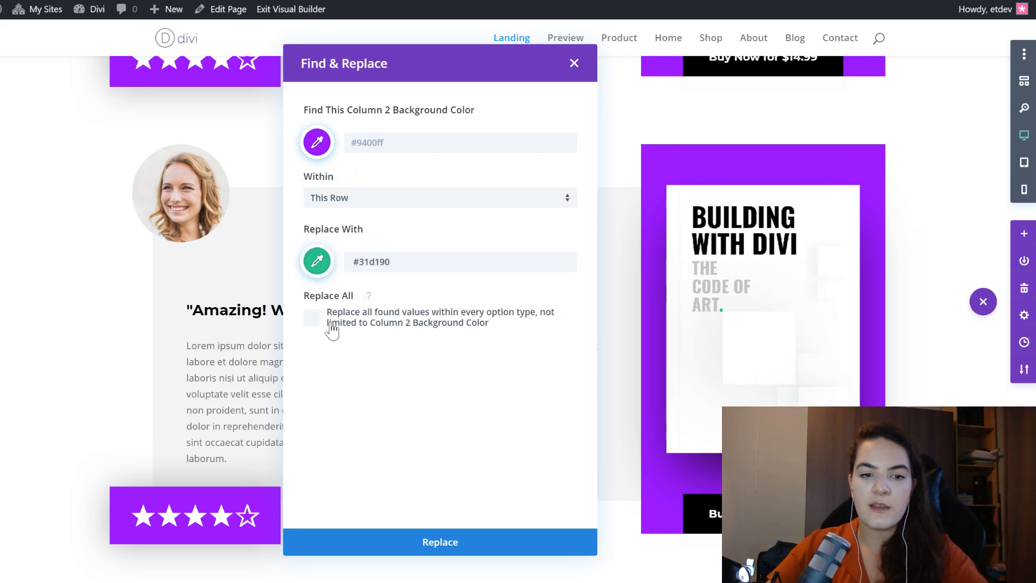
pyautogui.click(313, 315)
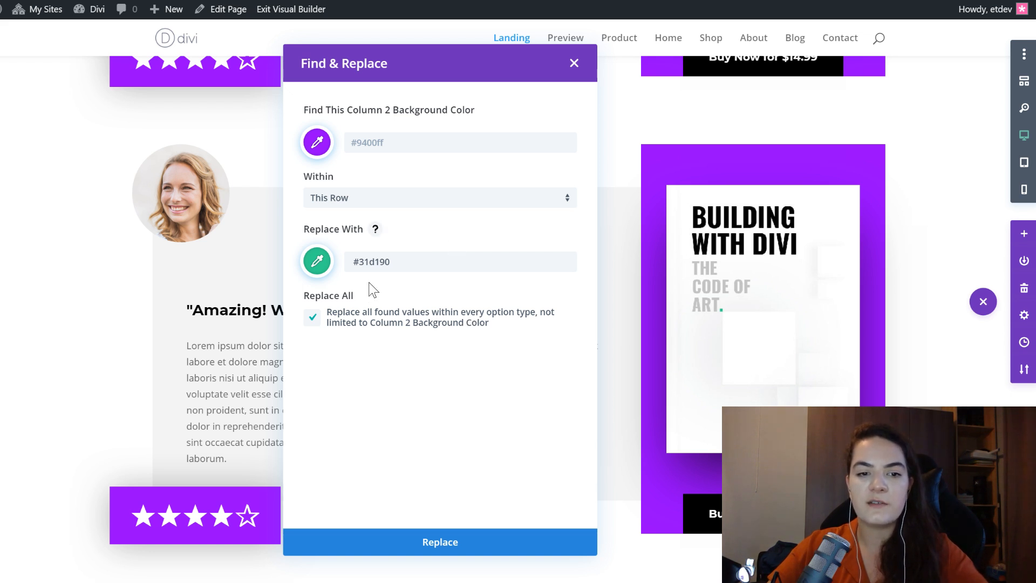
pyautogui.click(484, 545)
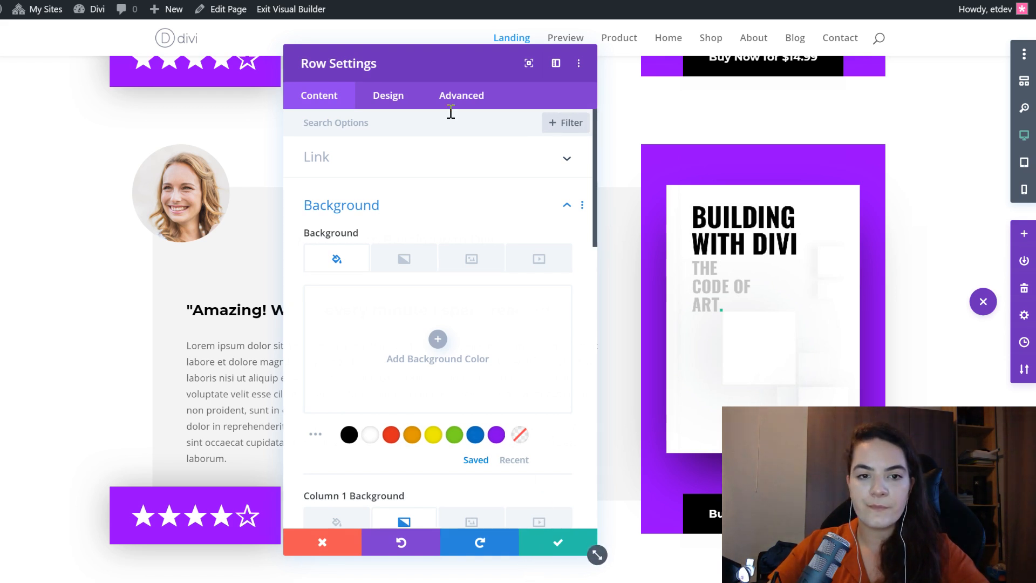
# - Retry the Find & Replace of the purple column 2 background with #31d190 within This Row for all option types, and save the row settings
pyautogui.moveTo(458, 51); pyautogui.dragTo(565, 65)
pyautogui.scroll(-12, 599, 321)
pyautogui.scroll(-3, 573, 360)
pyautogui.rightClick(593, 300)
pyautogui.click(548, 373)
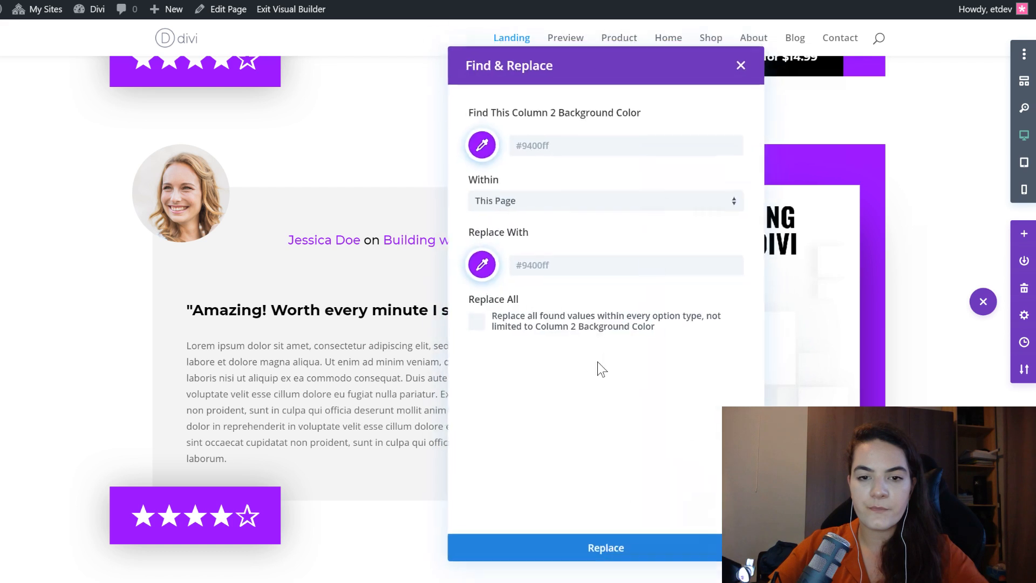
pyautogui.write('#31d190')
pyautogui.click(577, 210)
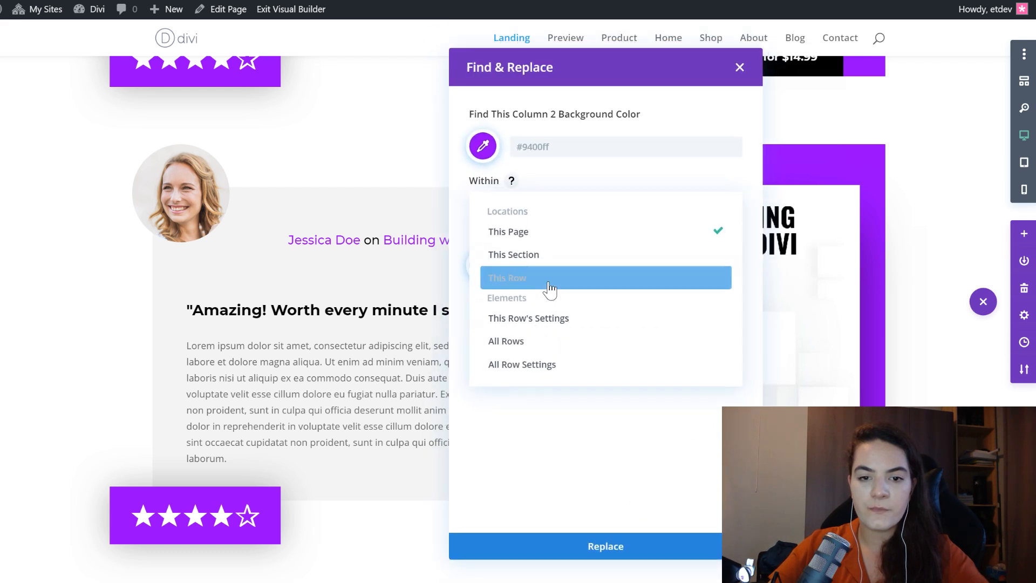
pyautogui.click(546, 276)
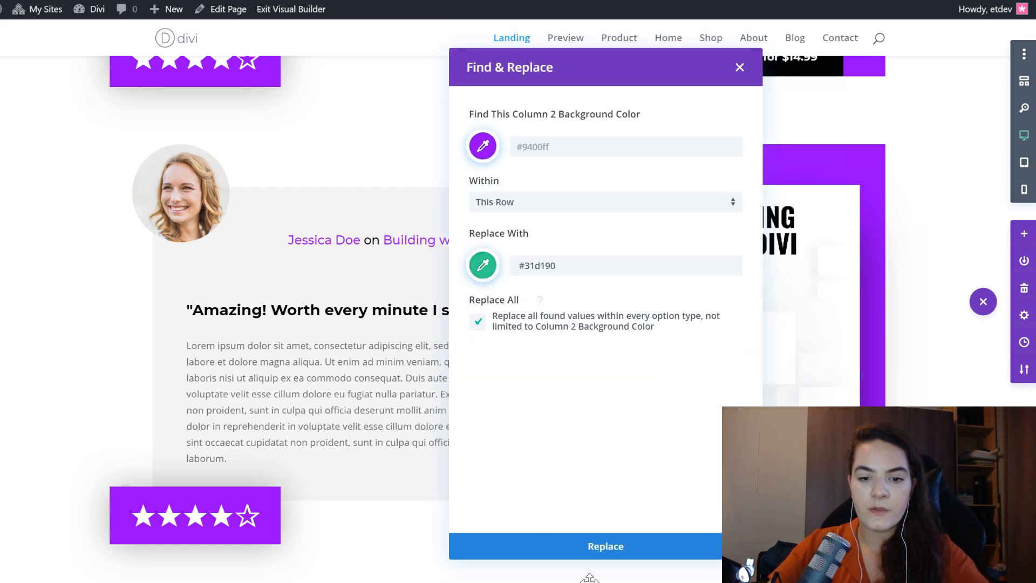
pyautogui.click(602, 549)
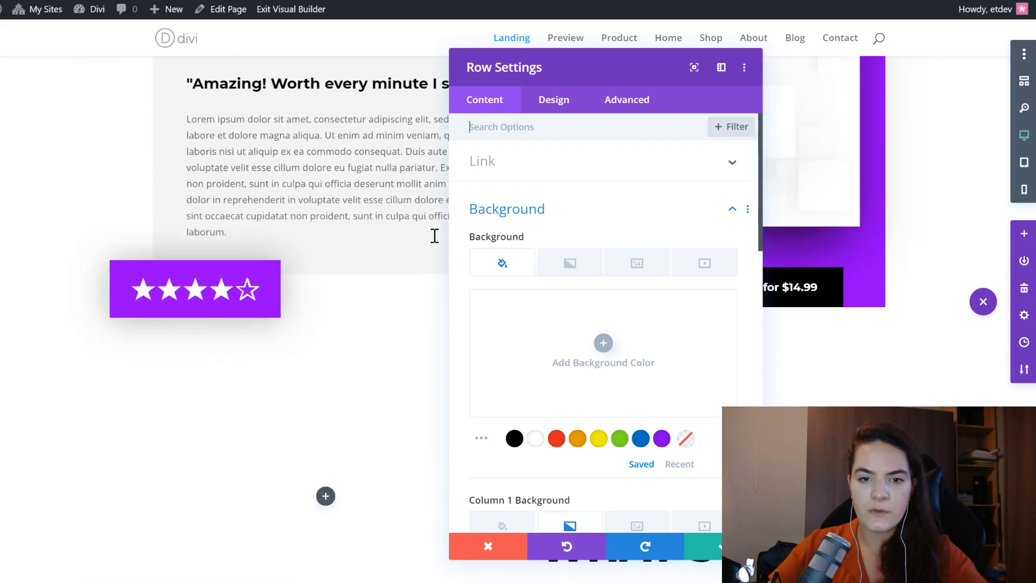
pyautogui.scroll(-15, 610, 414)
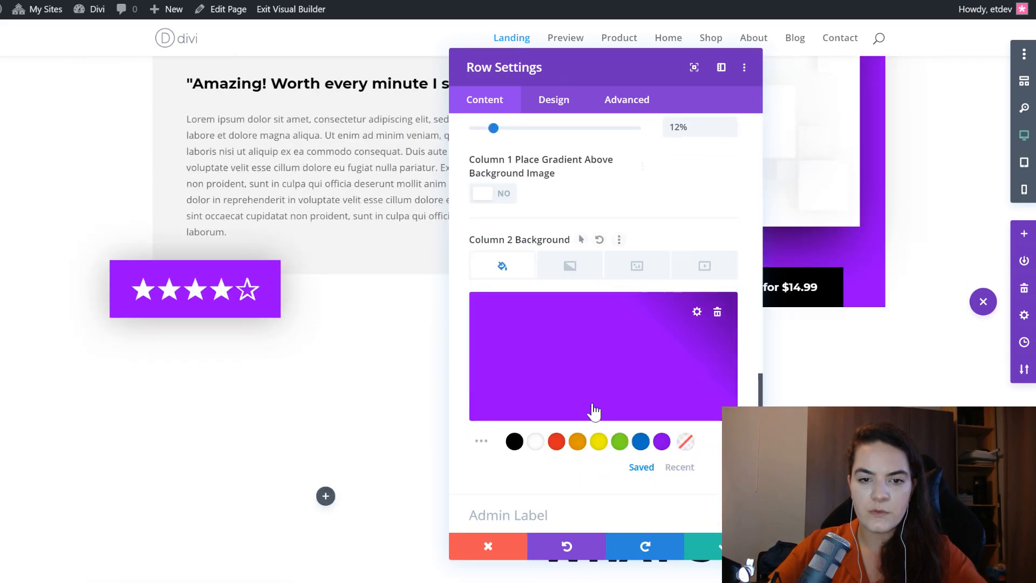
pyautogui.click(728, 546)
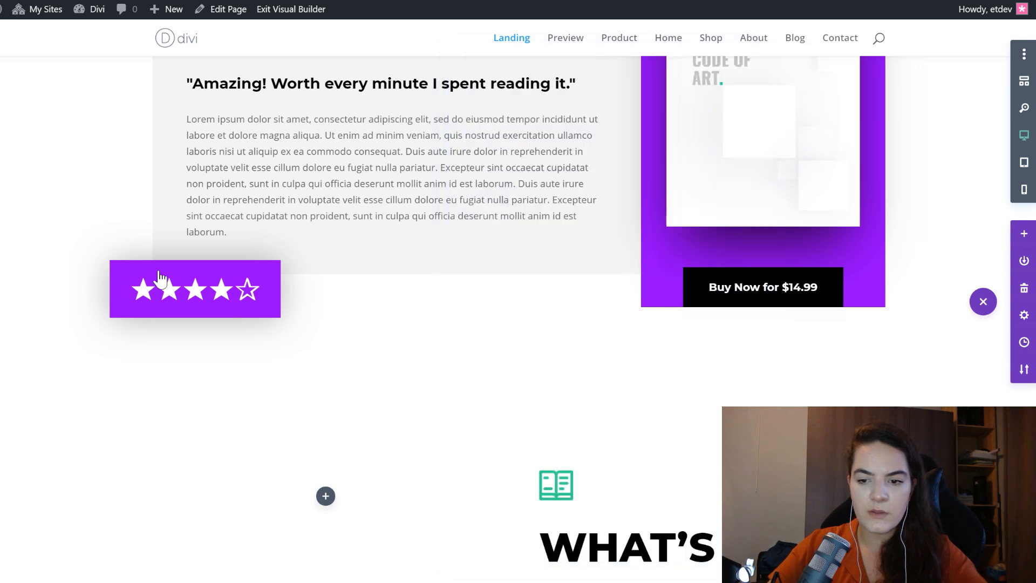
# - Try replacing the column 2 background color with #31d190 within This Page, with Replace All enabled, from the duplicated row's settings
pyautogui.scroll(4, 532, 346)
pyautogui.moveTo(189, 160)
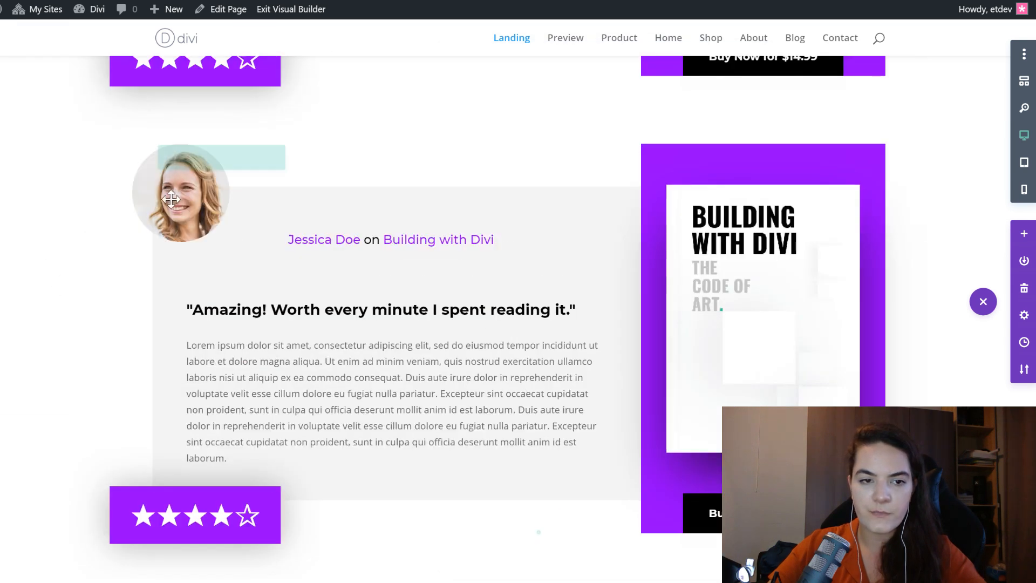
pyautogui.click(188, 158)
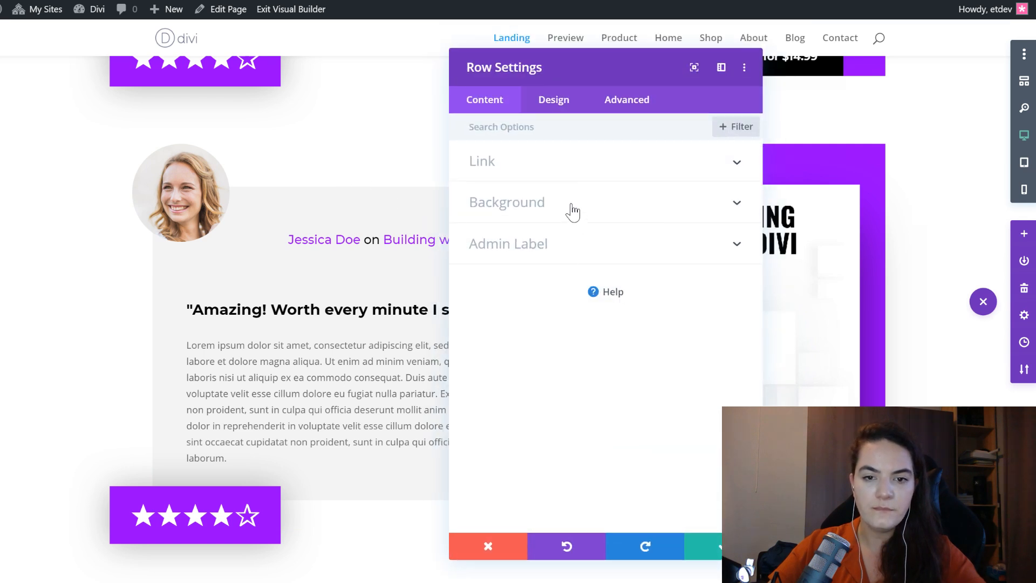
pyautogui.click(571, 214)
pyautogui.scroll(-8, 595, 327)
pyautogui.scroll(-5, 596, 327)
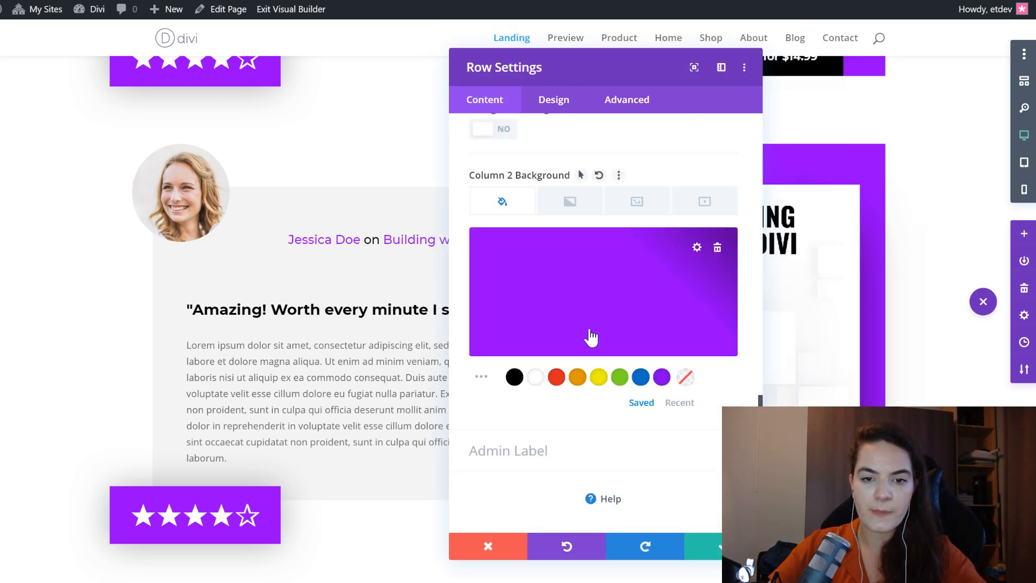
pyautogui.rightClick(591, 339)
pyautogui.click(600, 416)
pyautogui.click(546, 262)
pyautogui.write('#31d190')
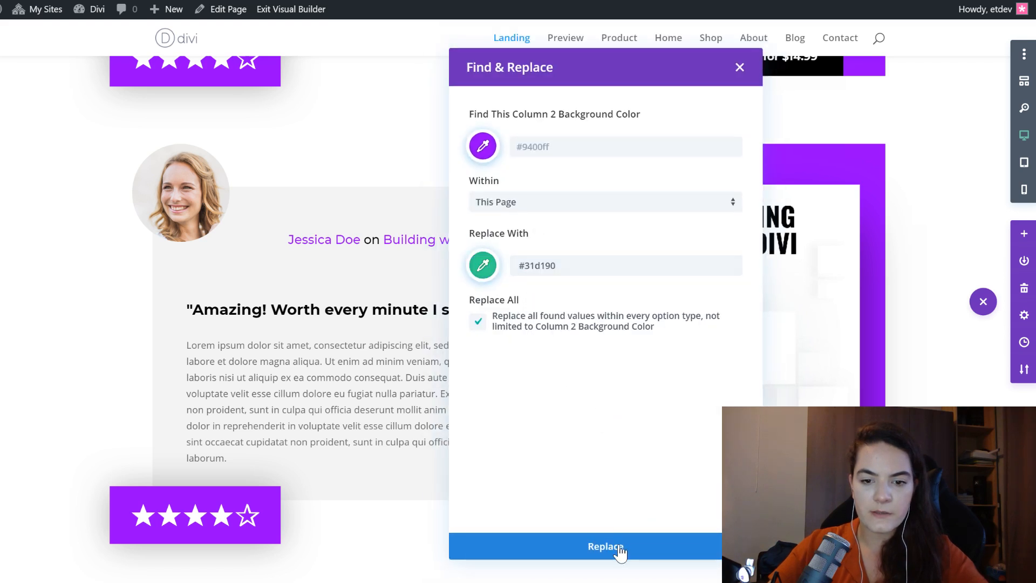
pyautogui.click(619, 549)
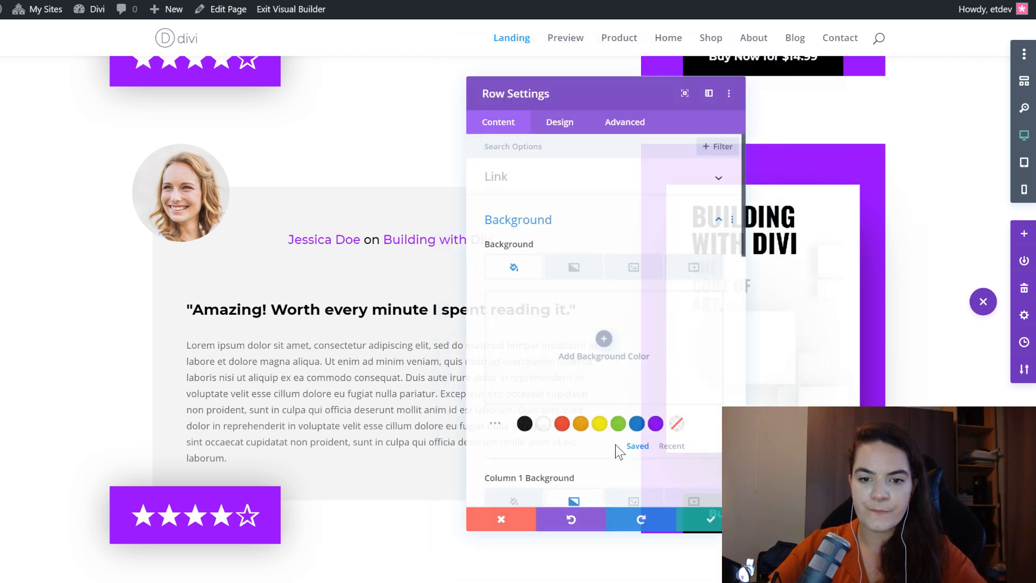
# - Set the duplicated row's column 2 background color directly to #31d190 and save the row settings
pyautogui.scroll(-10, 614, 308)
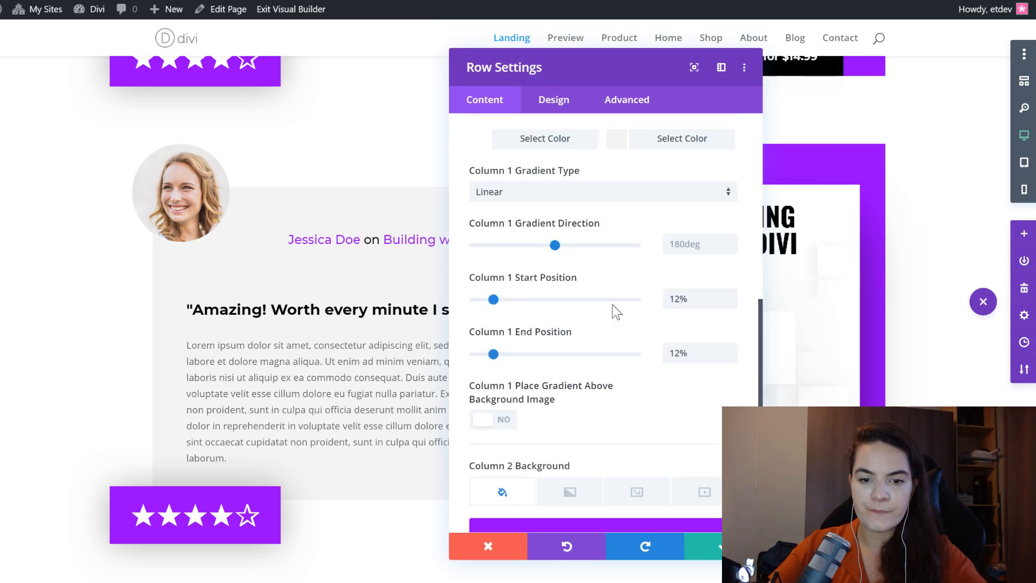
pyautogui.scroll(5, 594, 390)
pyautogui.scroll(-5, 593, 389)
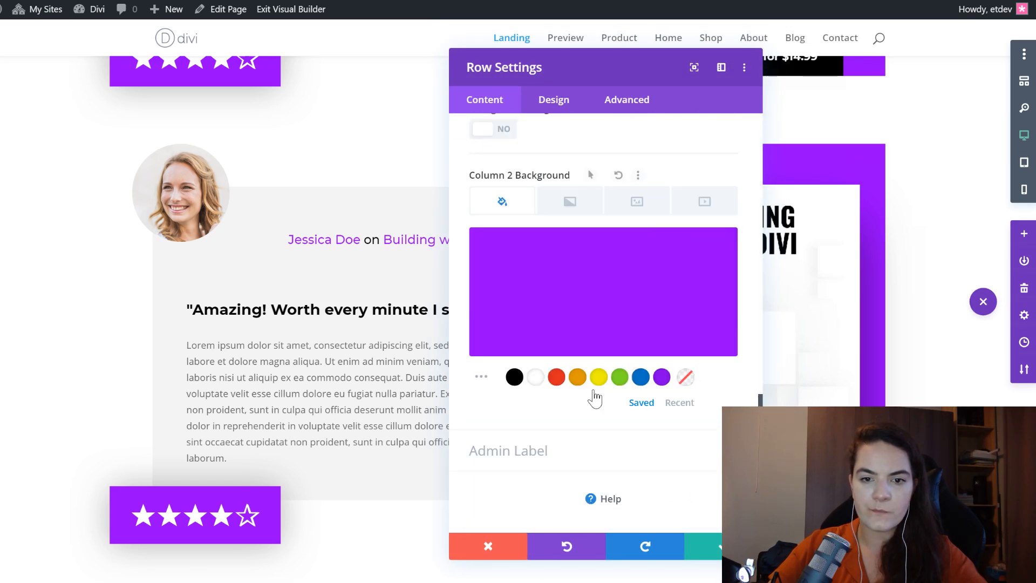
pyautogui.click(575, 298)
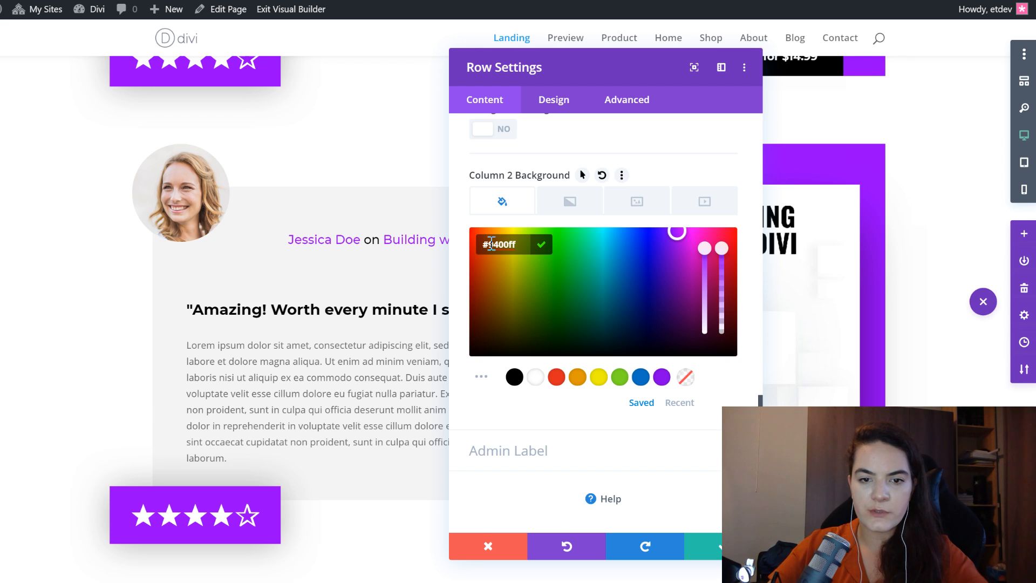
pyautogui.hotkey('ctrl', 'v')
pyautogui.click(714, 549)
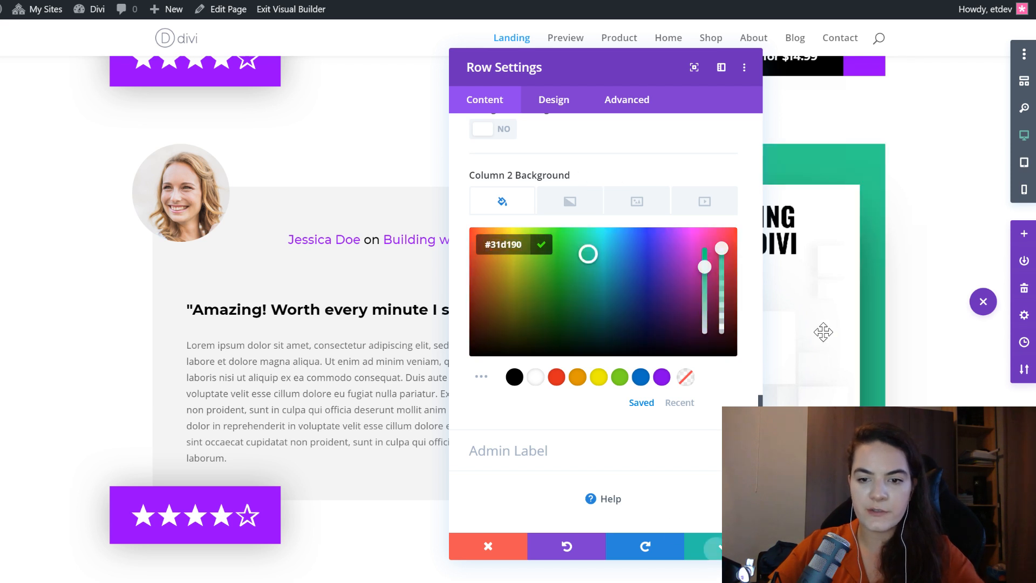
# - Try to find and replace the duplicated star rating's background color #9400ff with #31d190 within This Row, with Replace All enabled
pyautogui.moveTo(135, 508)
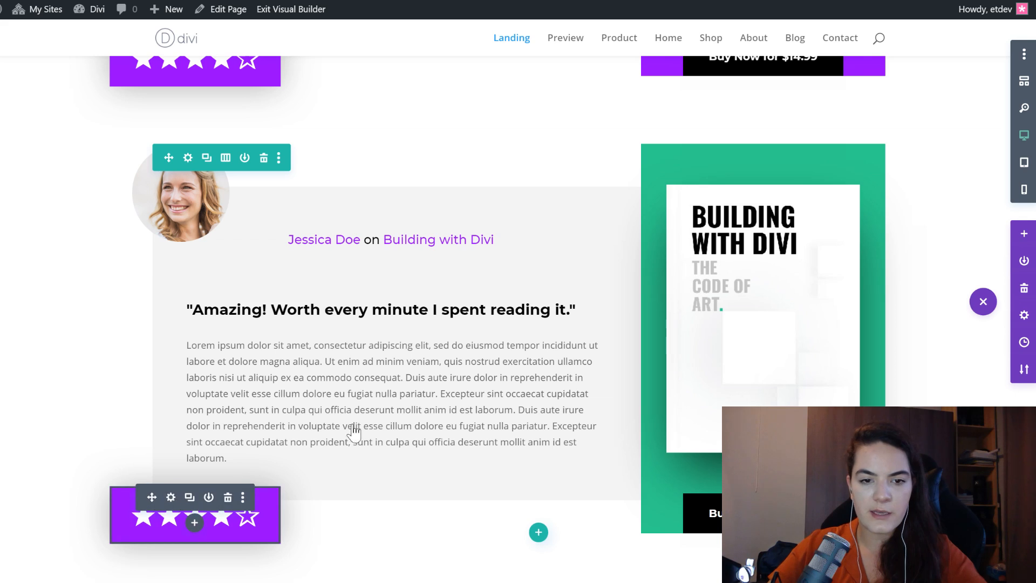
pyautogui.moveTo(579, 67); pyautogui.dragTo(651, 69)
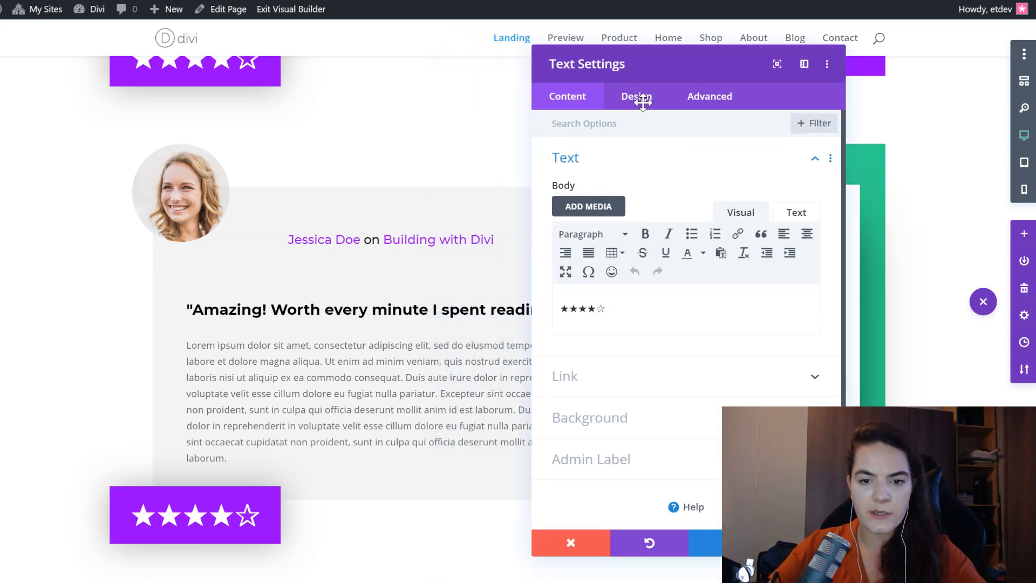
pyautogui.click(654, 419)
pyautogui.rightClick(629, 270)
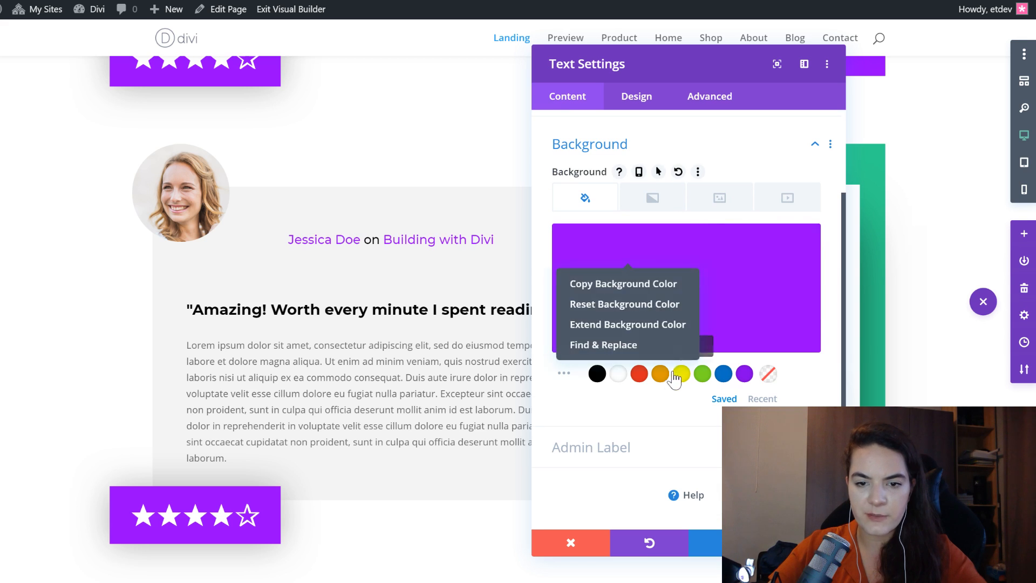
pyautogui.click(645, 348)
pyautogui.click(608, 261)
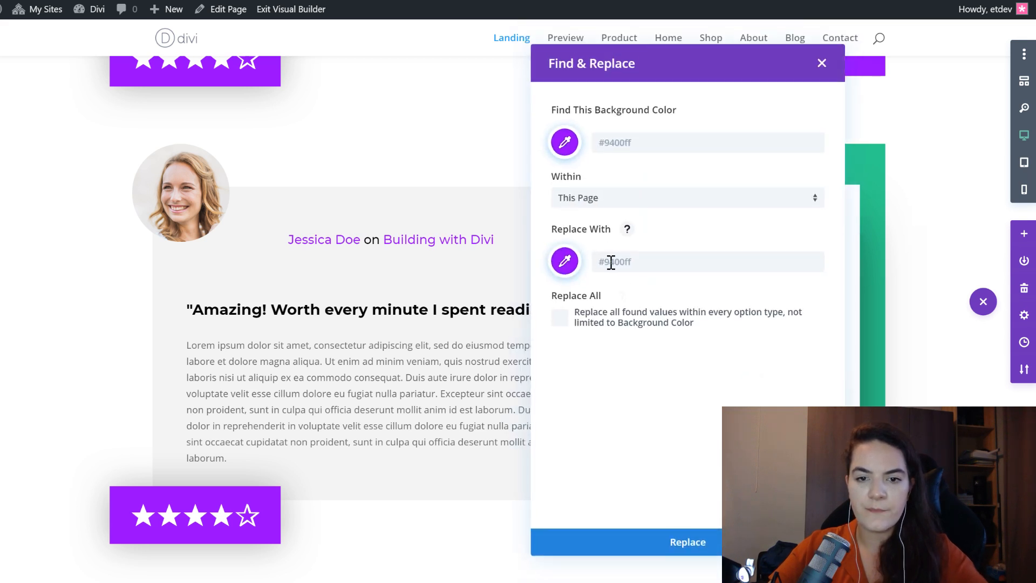
pyautogui.write('#31d190')
pyautogui.click(661, 199)
pyautogui.click(631, 271)
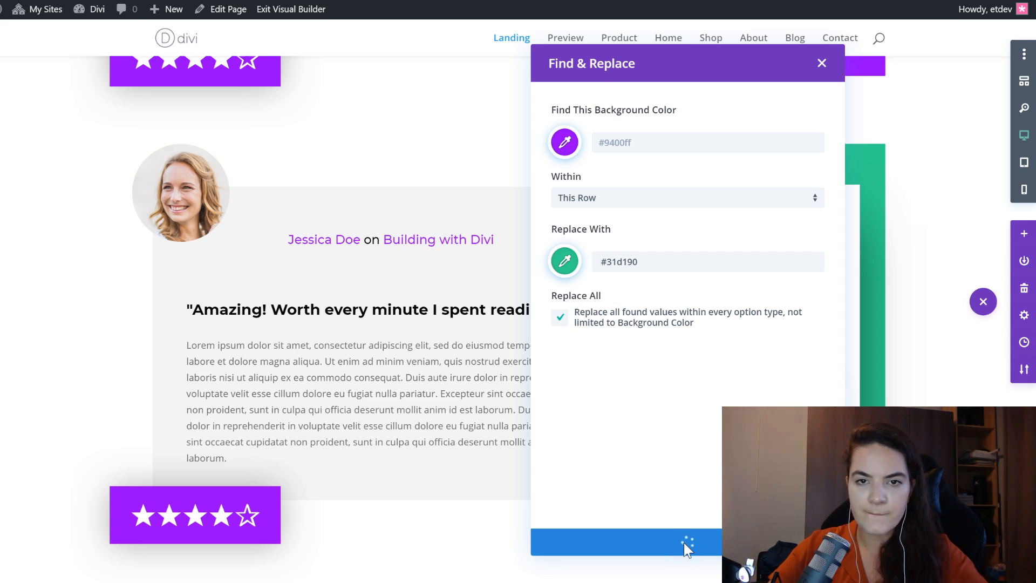
# - Set the duplicated star rating module's background color directly to #31d190 and save the text settings
pyautogui.click(626, 266)
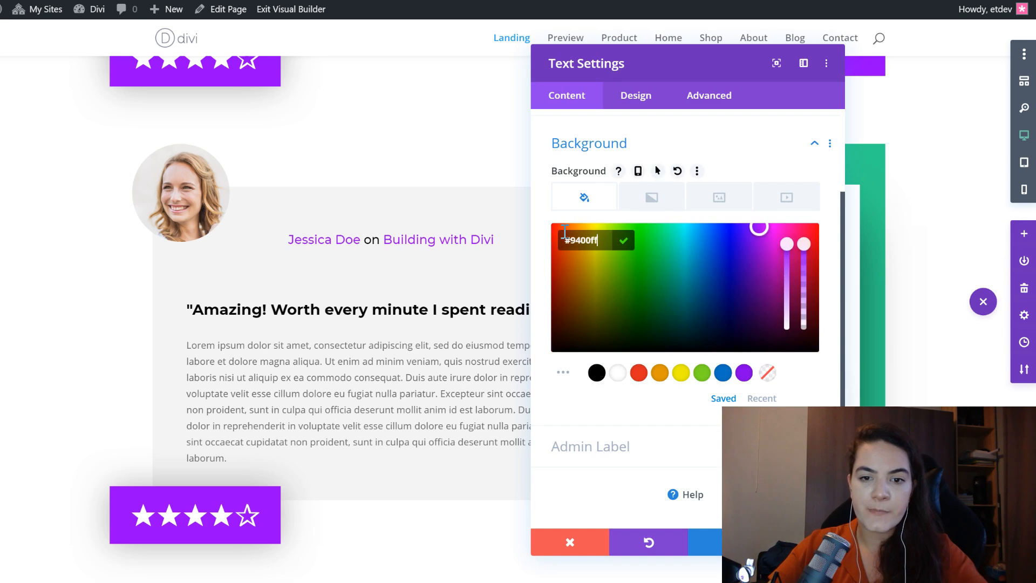
pyautogui.write('#31d190')
pyautogui.click(806, 541)
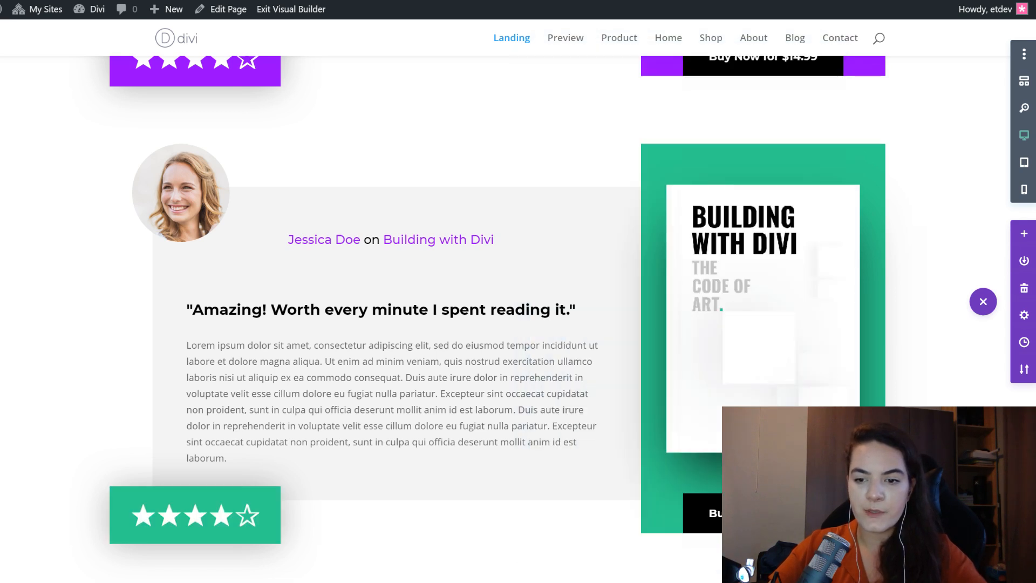
# - Set the link text color of the duplicated row's reviewer and book title line to #31d190 and save it
pyautogui.moveTo(370, 241)
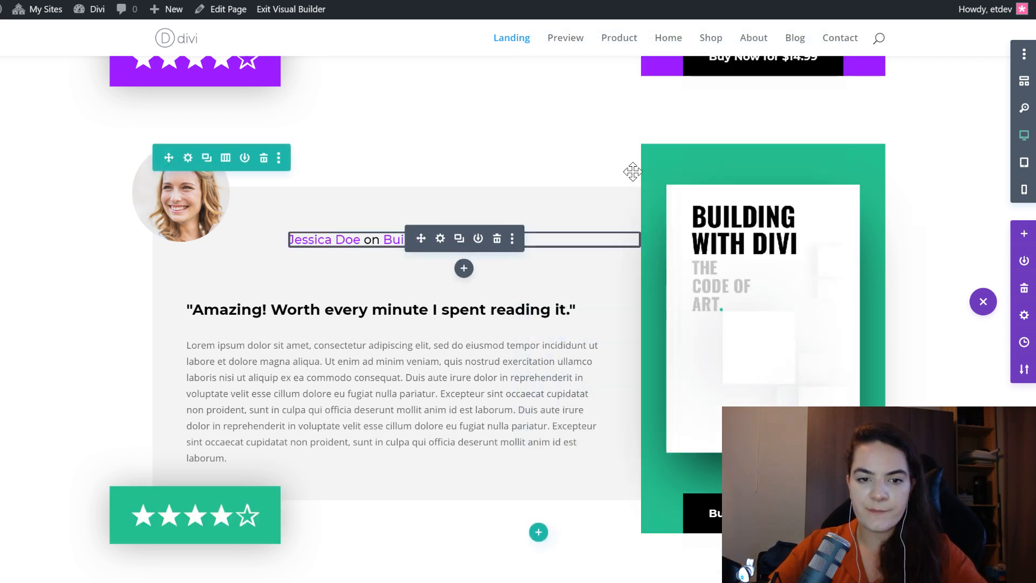
pyautogui.click(647, 97)
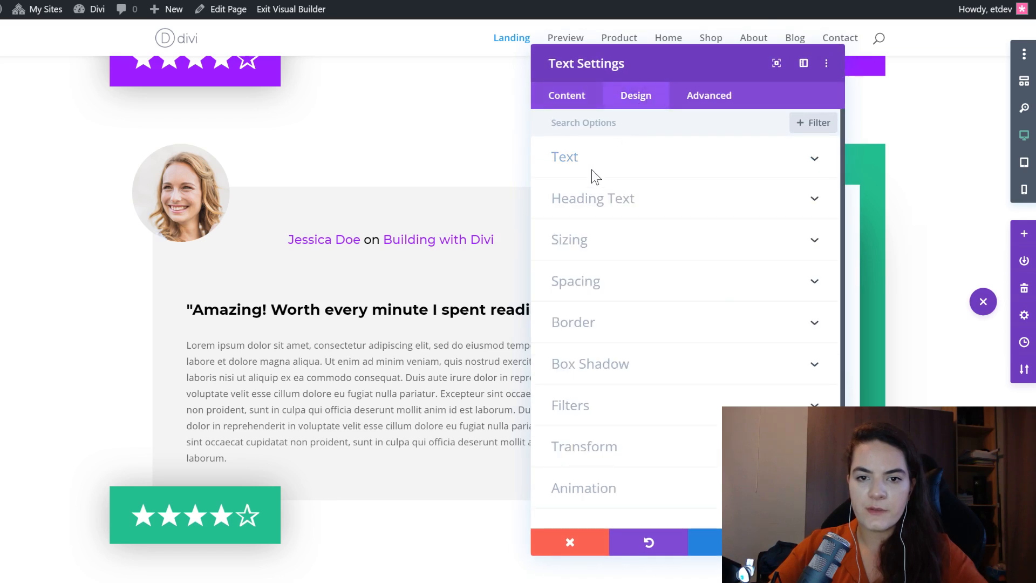
pyautogui.click(597, 162)
pyautogui.click(617, 192)
pyautogui.click(564, 466)
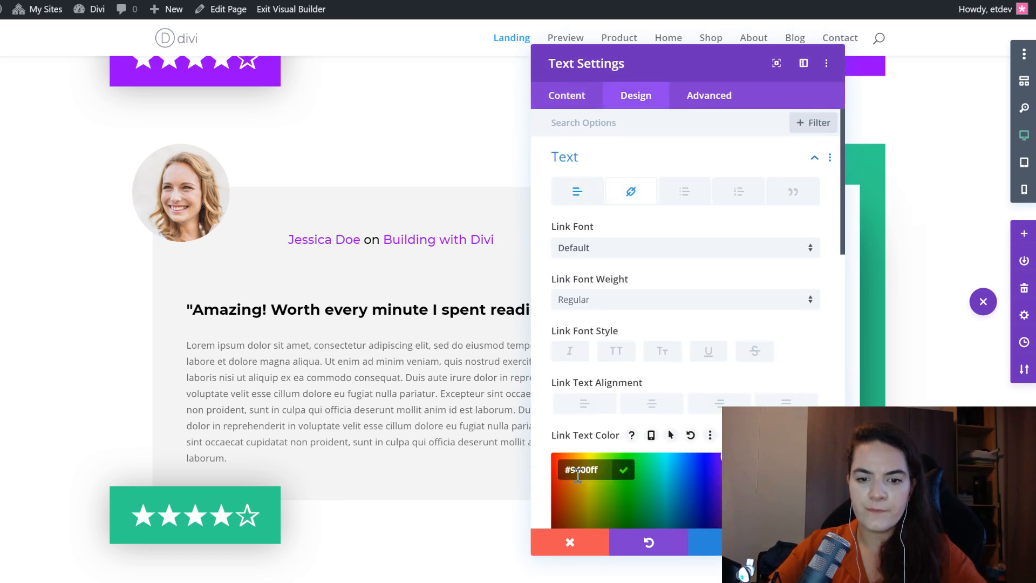
pyautogui.write('#31d190')
pyautogui.click(805, 541)
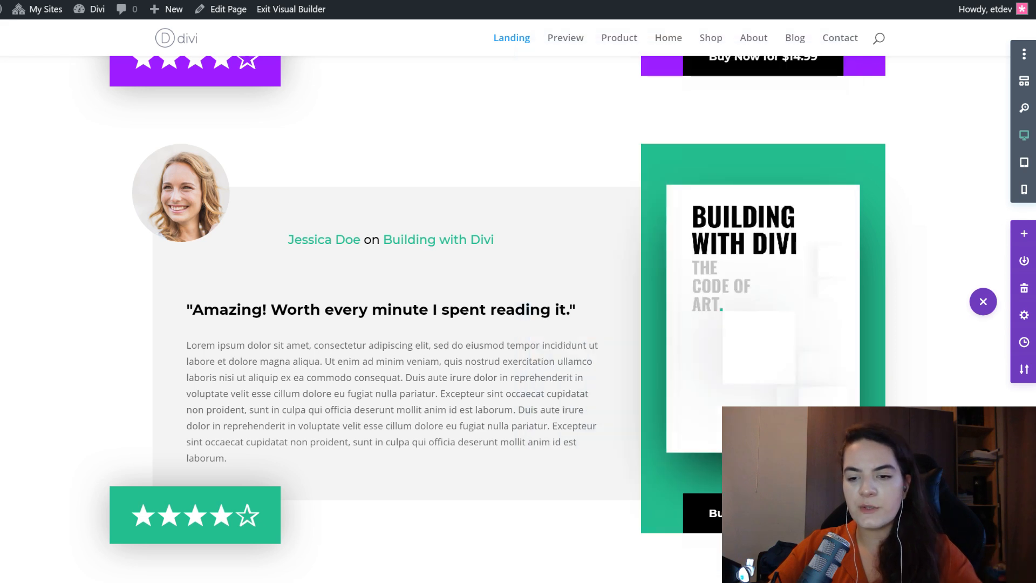
# - Look over the original and duplicated review rows together with the neighbouring page sections
pyautogui.scroll(5, 751, 253)
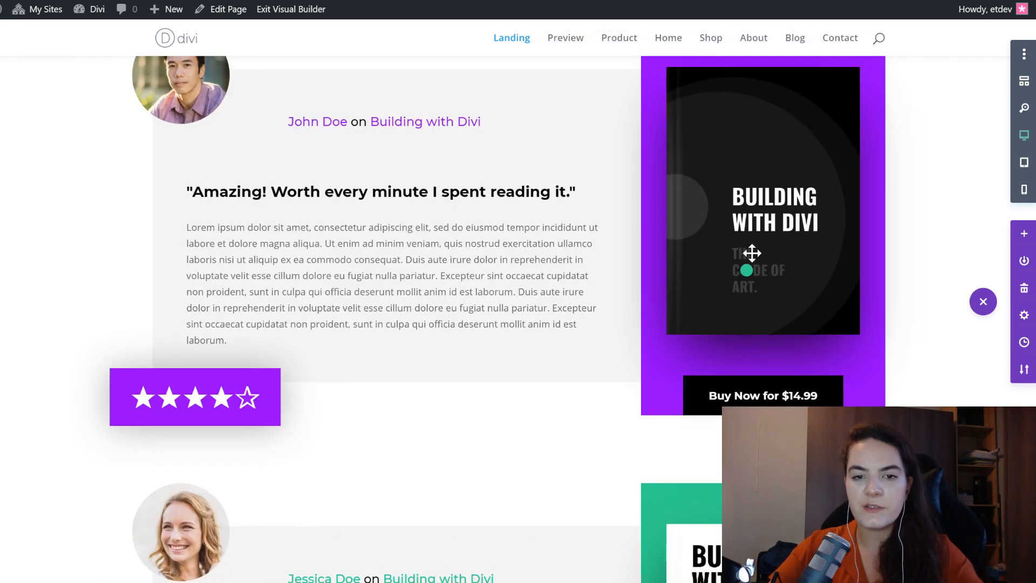
pyautogui.scroll(2, 751, 253)
pyautogui.scroll(3, 513, 225)
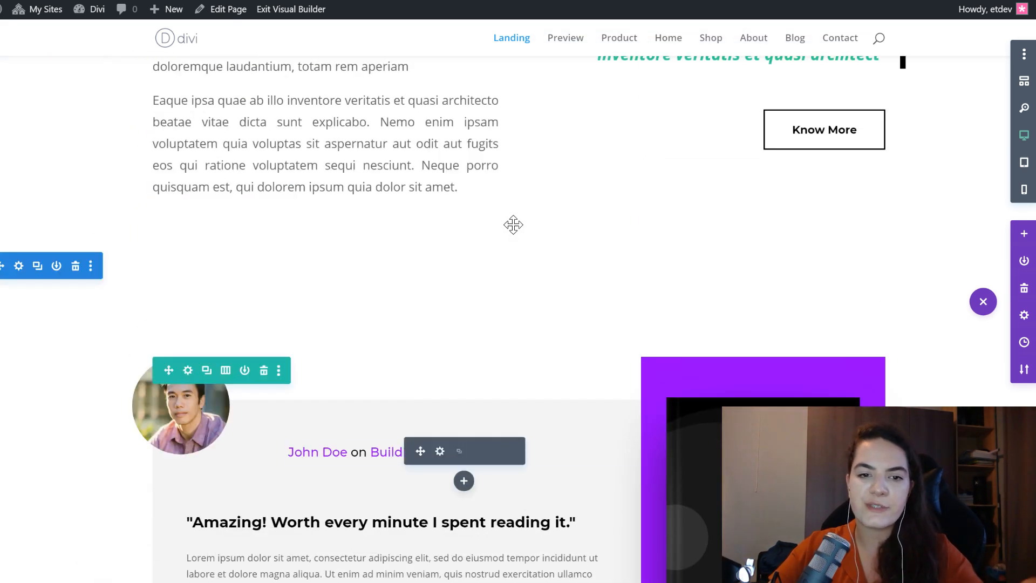
pyautogui.scroll(5, 509, 232)
pyautogui.scroll(-12, 508, 232)
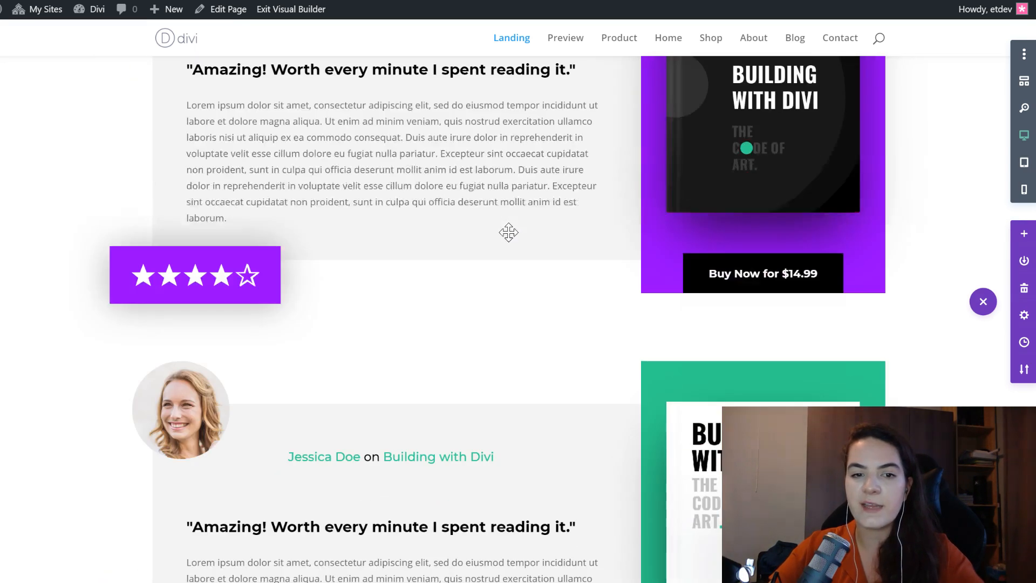
pyautogui.scroll(-9, 508, 232)
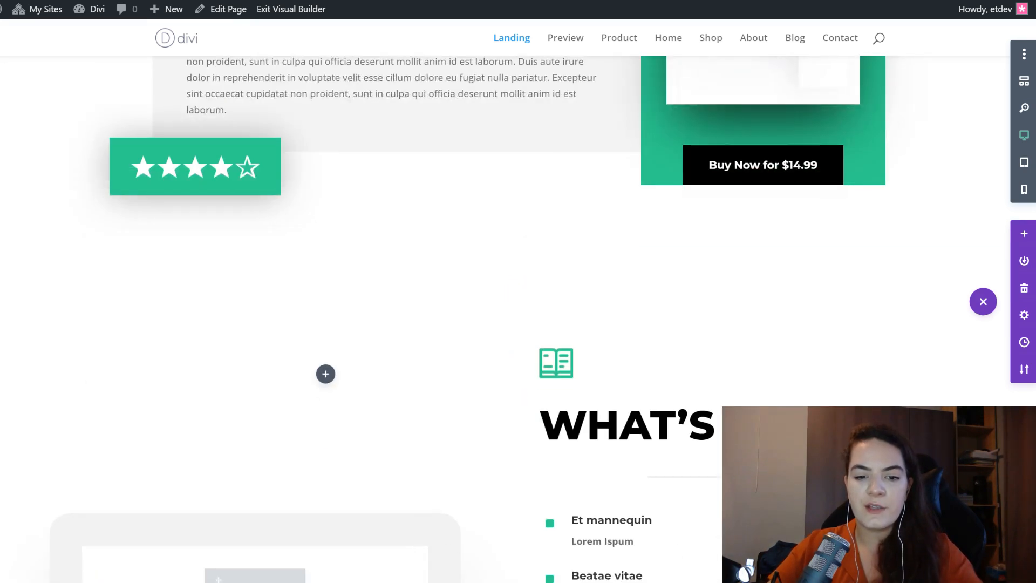